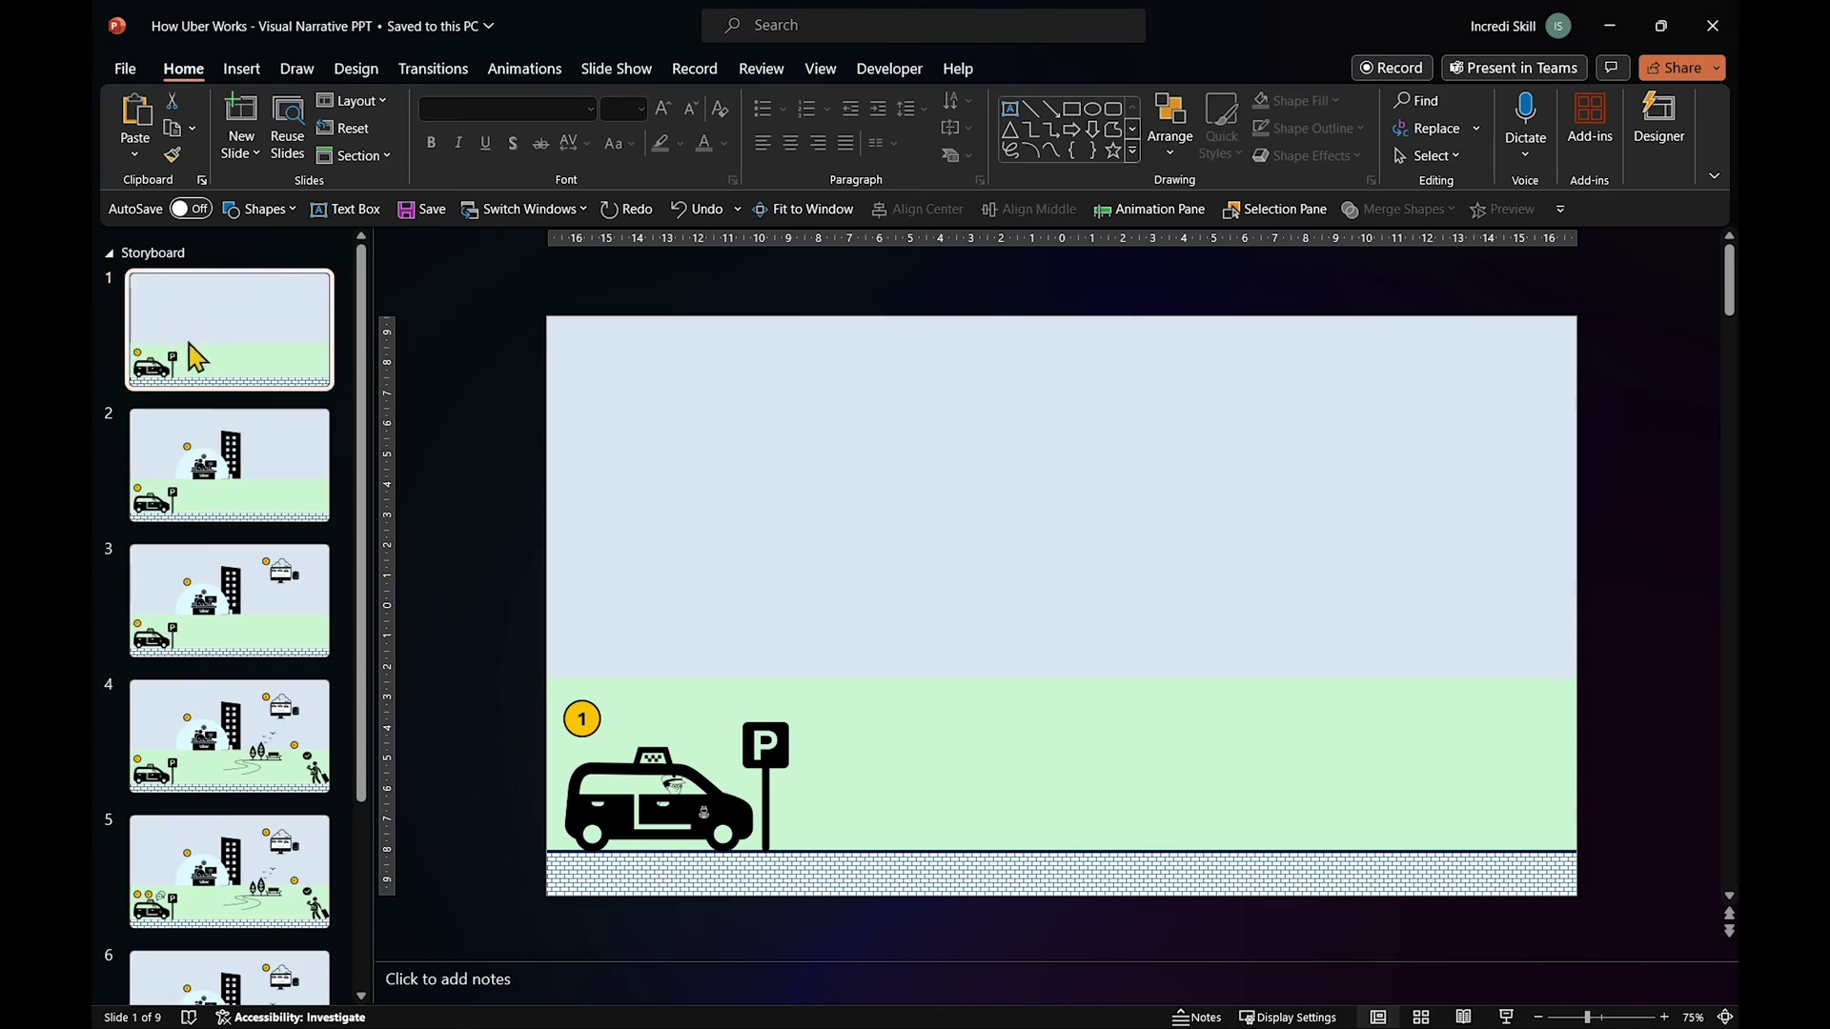
# Review storyboard slides 2 through 6 of the Uber deck, ending on the fully numbered scene.
pyautogui.click(238, 515)
pyautogui.click(246, 615)
pyautogui.click(245, 724)
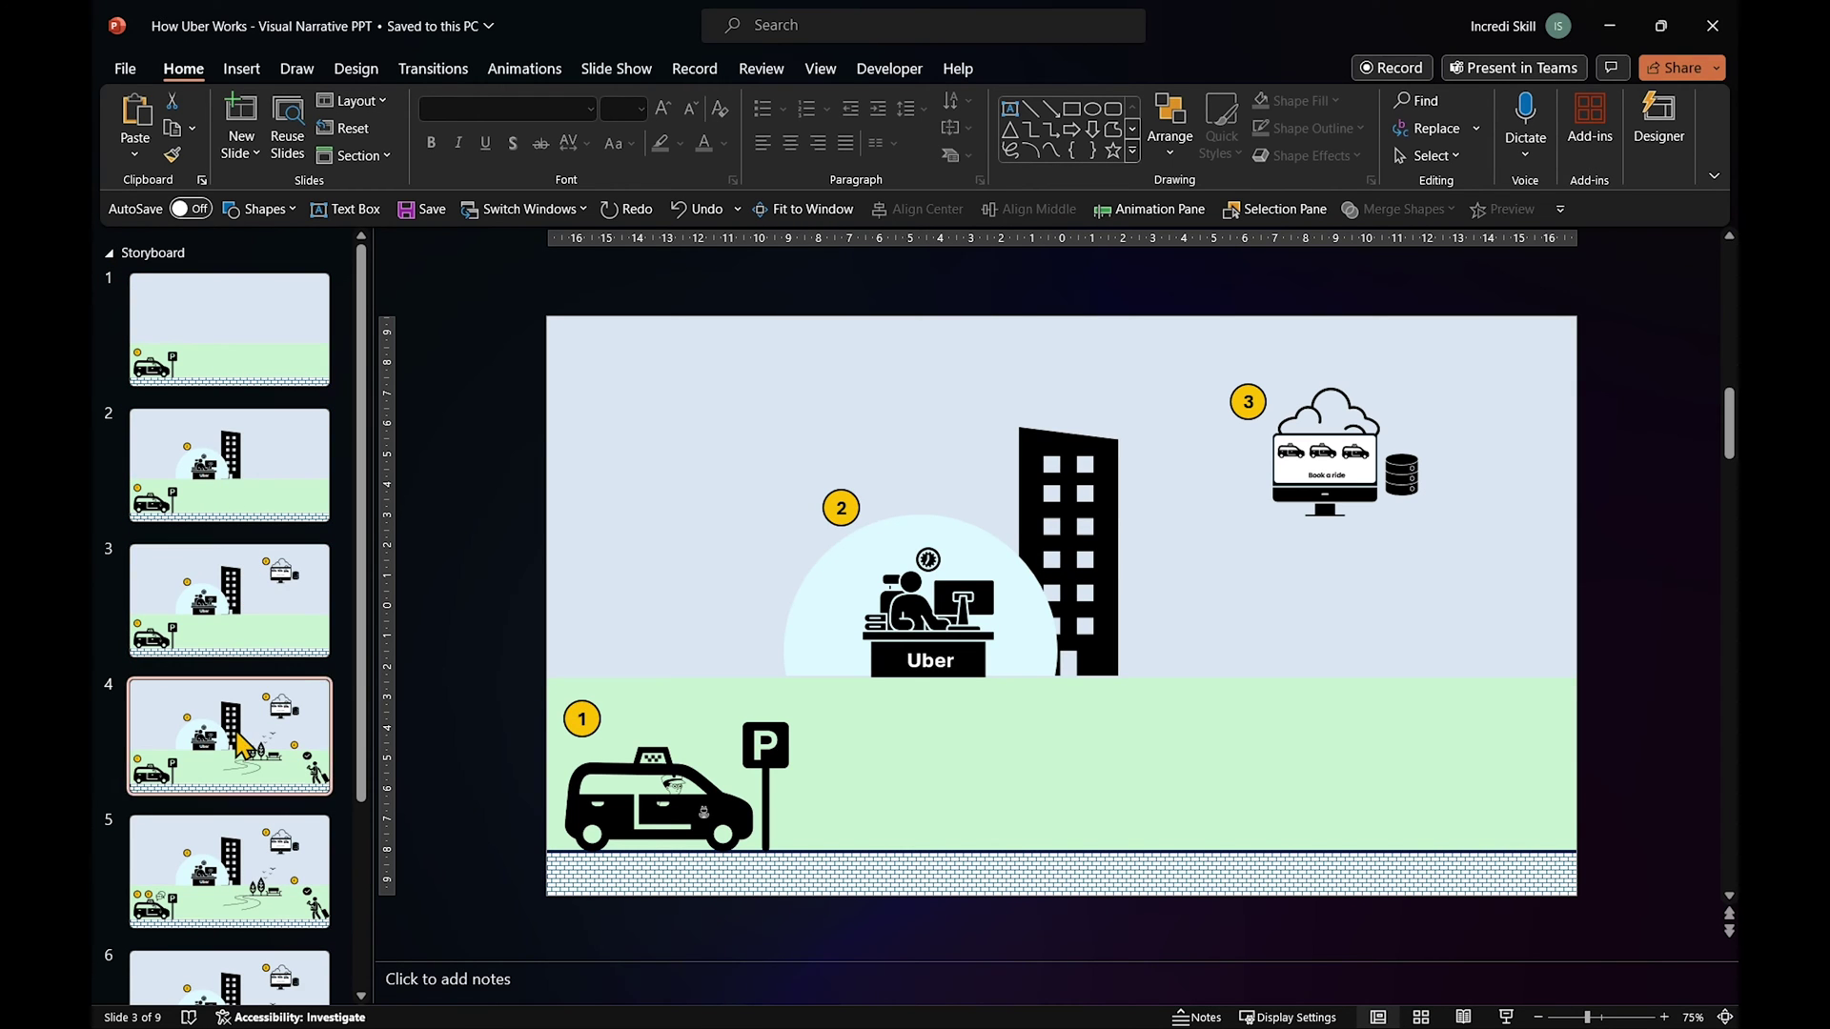
pyautogui.click(267, 886)
pyautogui.scroll(-2, 267, 886)
pyautogui.click(253, 811)
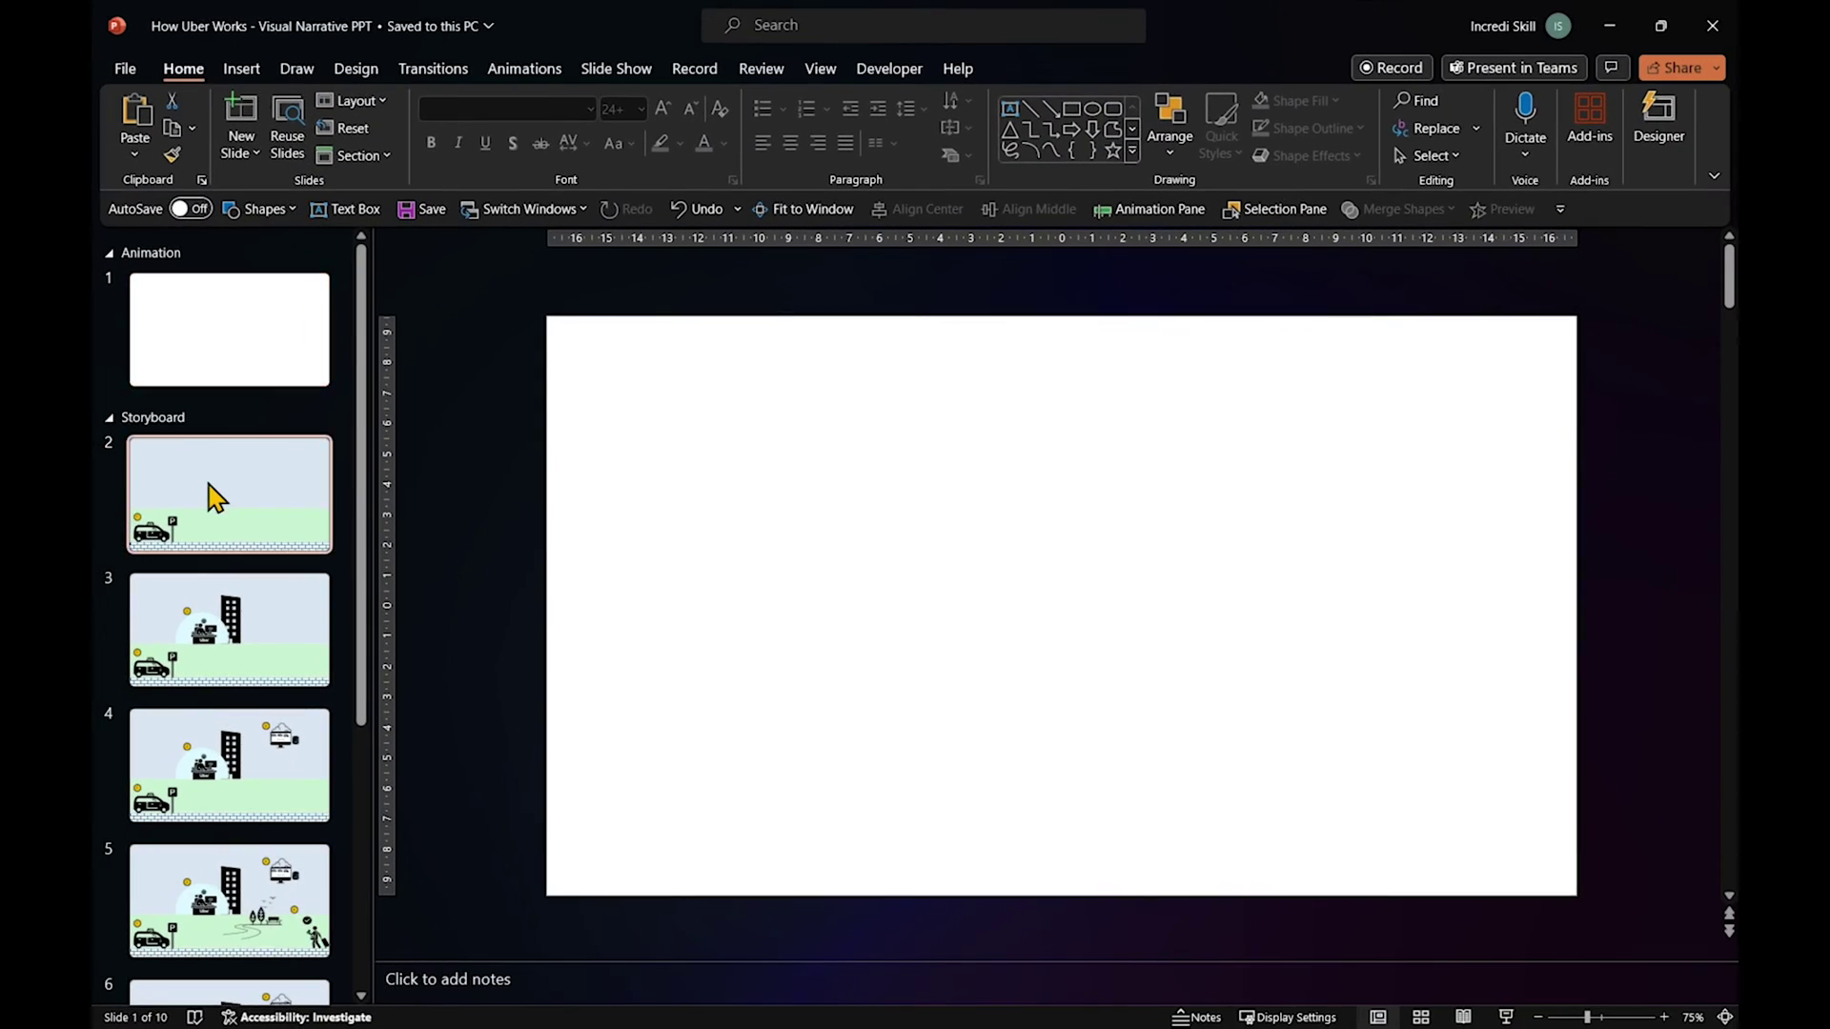
# Copy every object from the stage 1 storyboard slide and paste it onto the blank first slide.
pyautogui.click(216, 495)
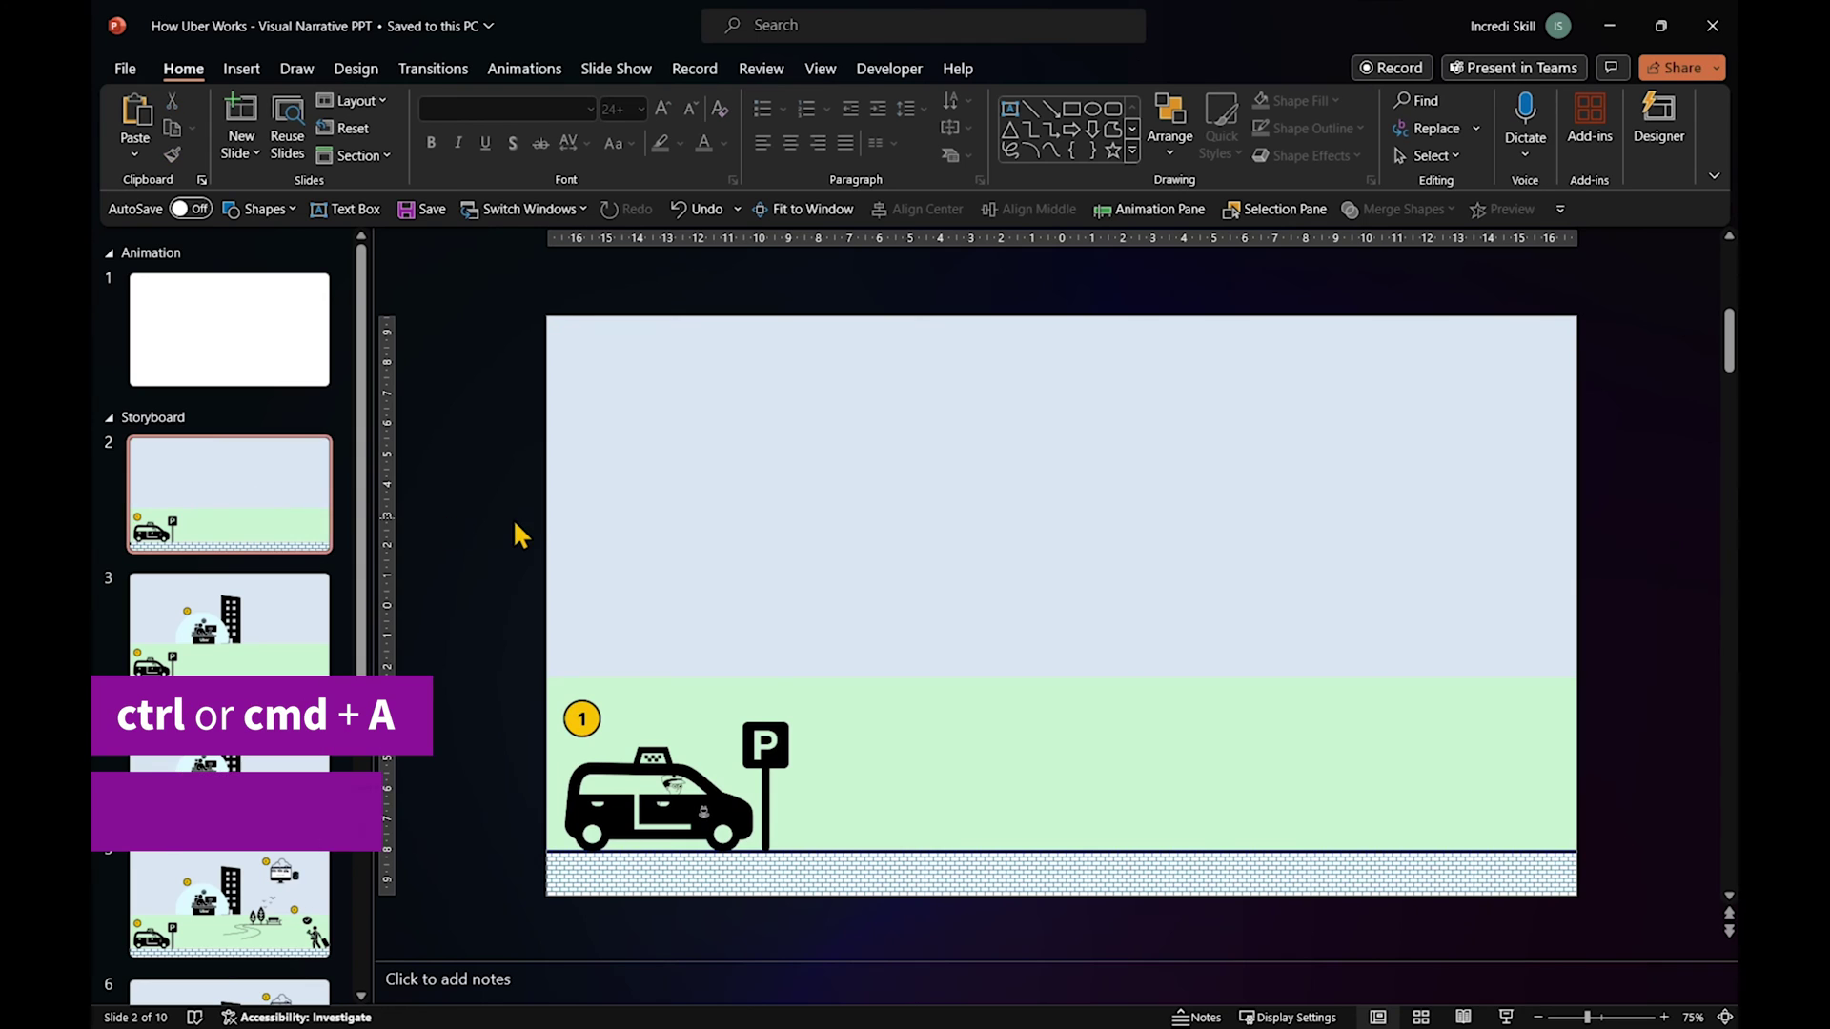
pyautogui.hotkey('ctrl', 'a')
pyautogui.hotkey('ctrl', 'c')
pyautogui.click(266, 347)
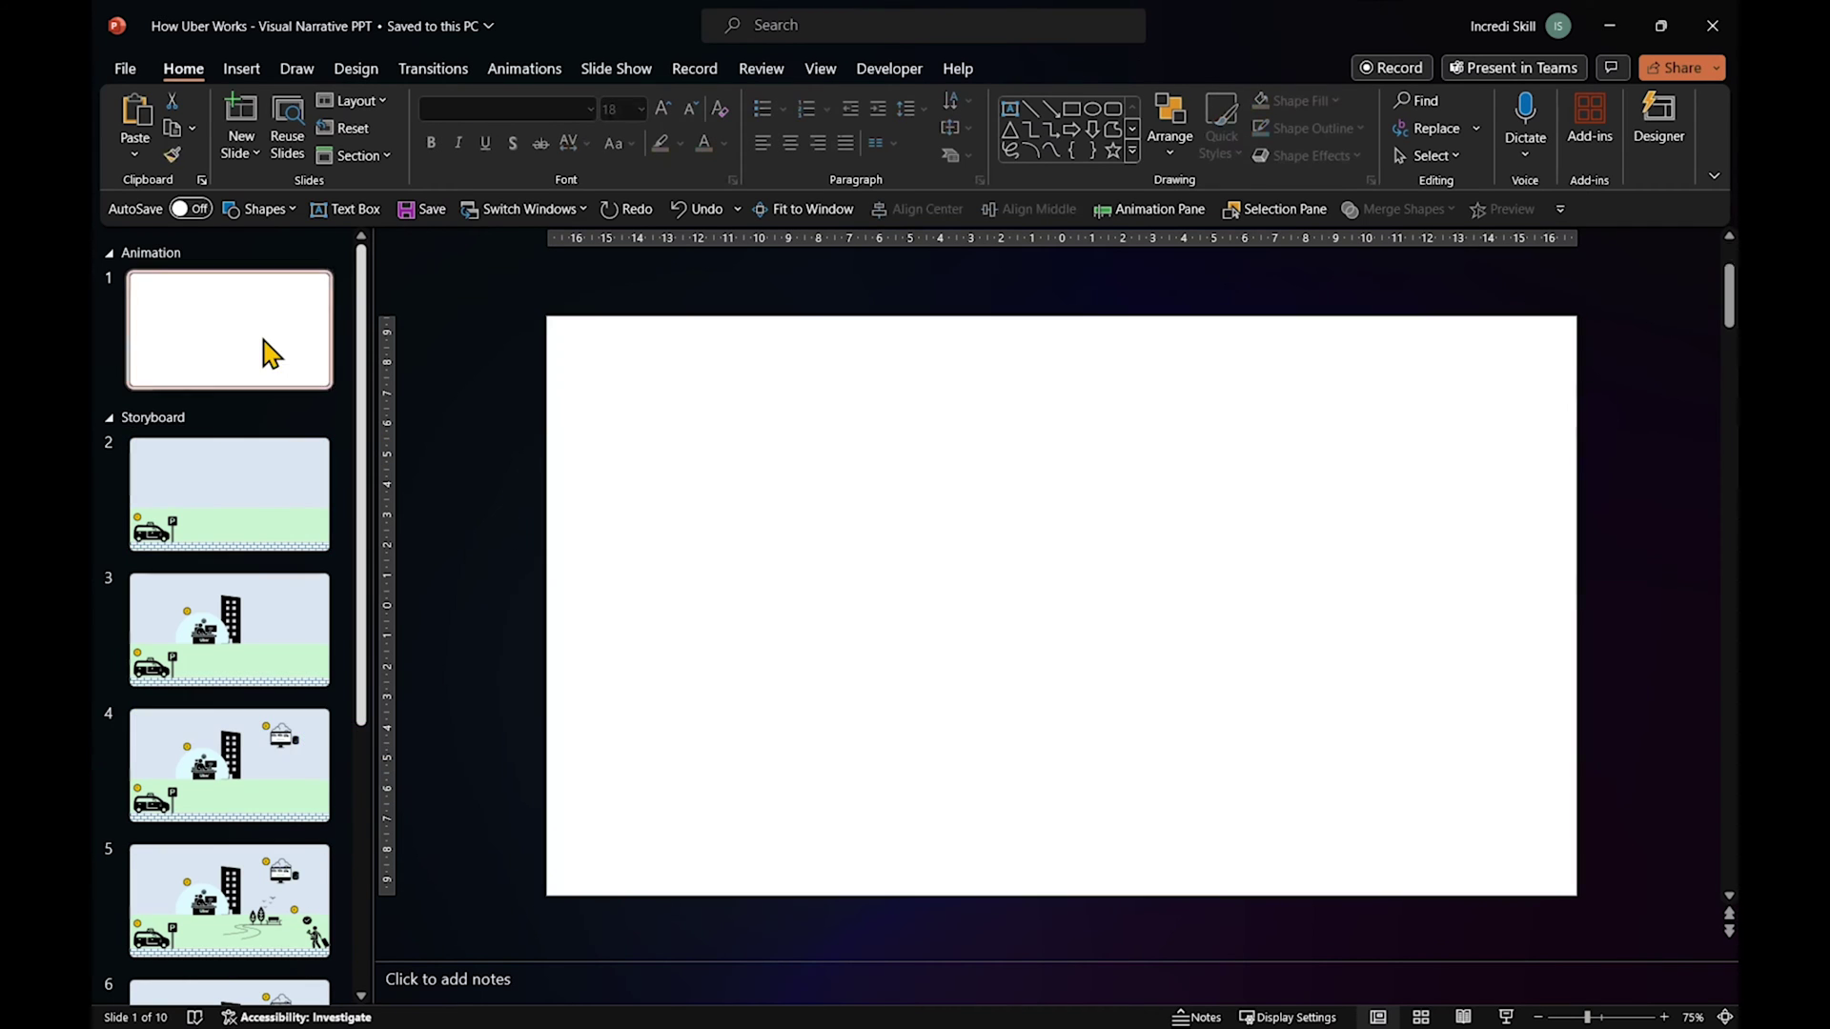
pyautogui.click(111, 419)
pyautogui.hotkey('ctrl', 'v')
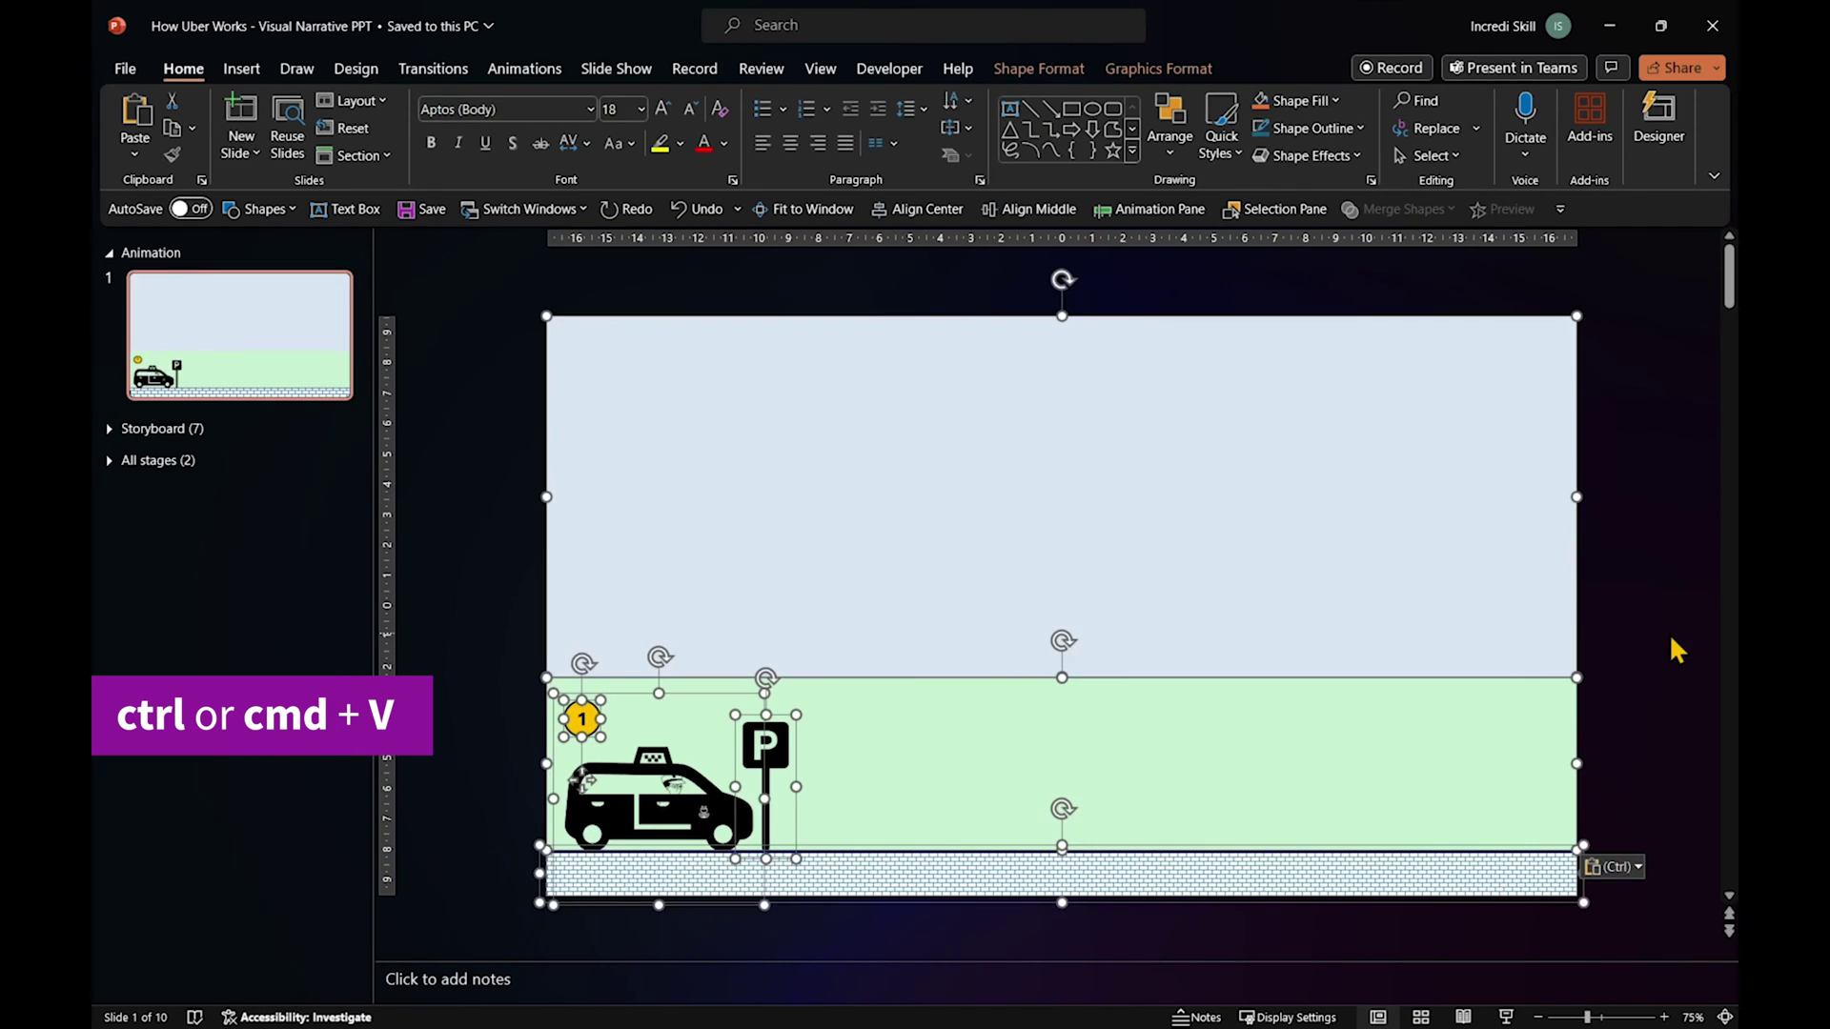
# Adjust the pasted scene, leaving sky and parking sign in place and raising the brick road strip.
pyautogui.click(1670, 641)
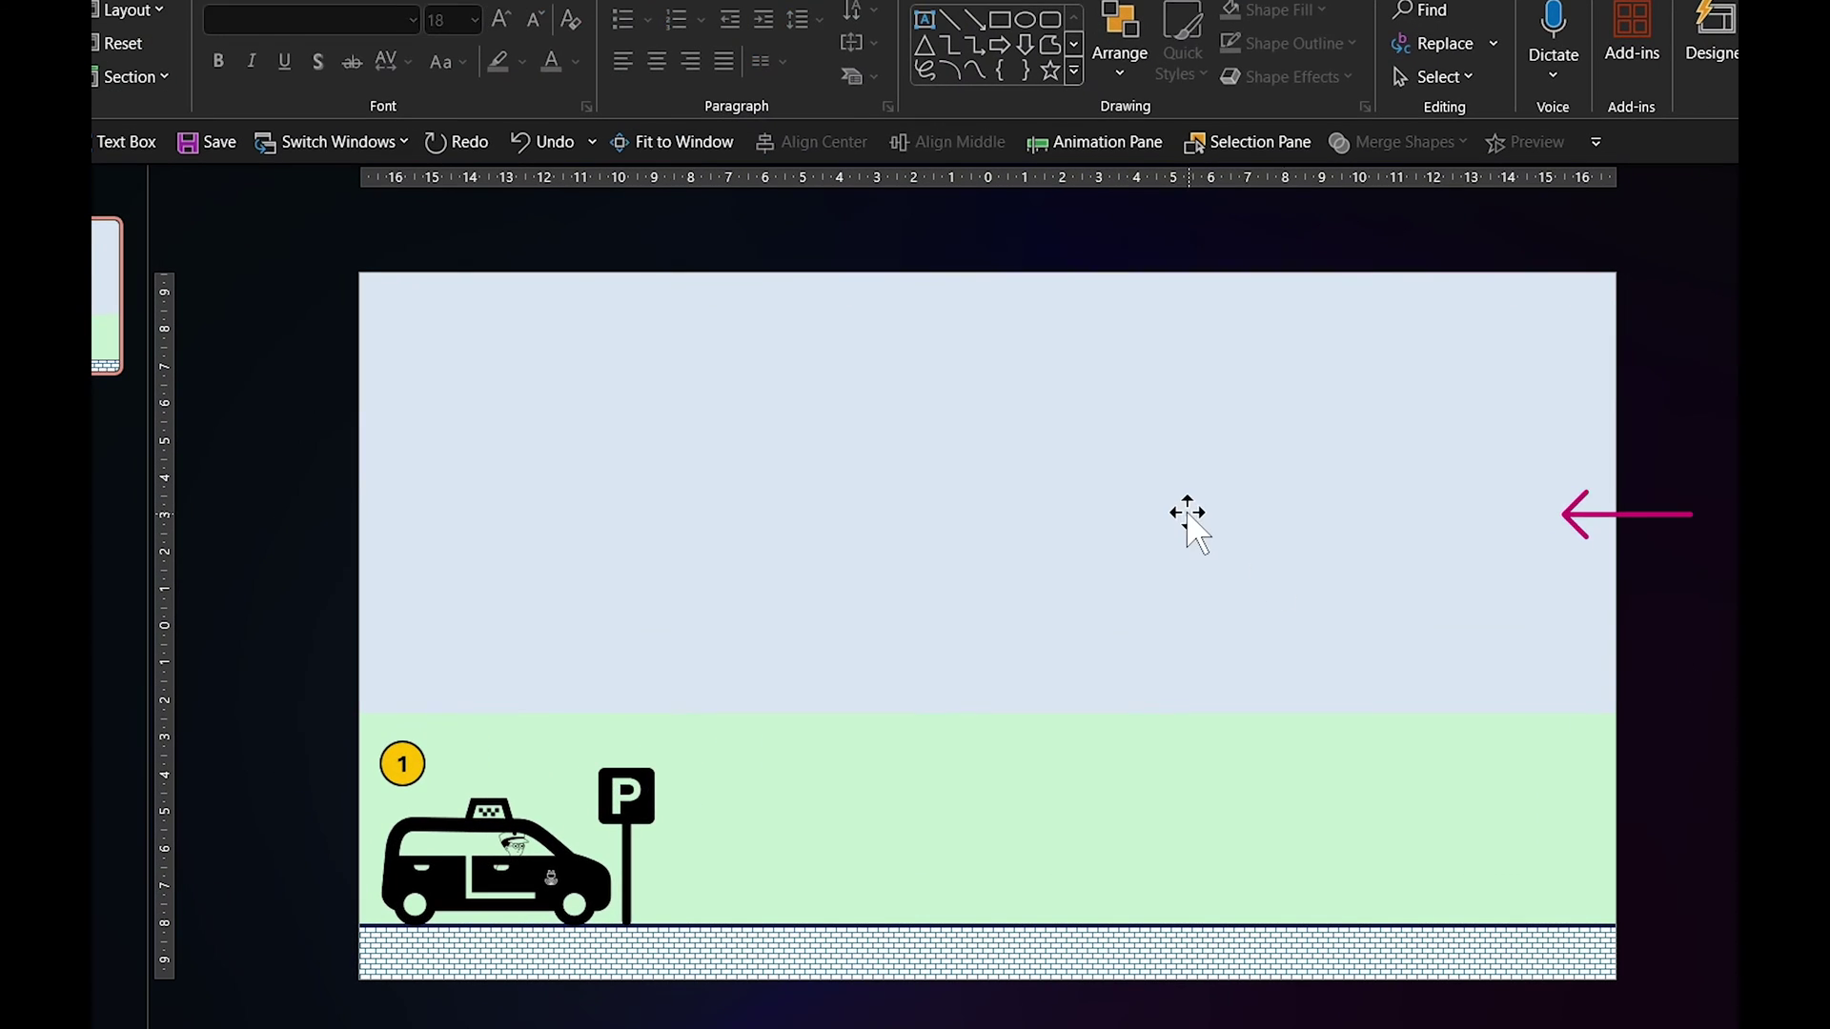
pyautogui.click(1187, 520)
pyautogui.click(1246, 797)
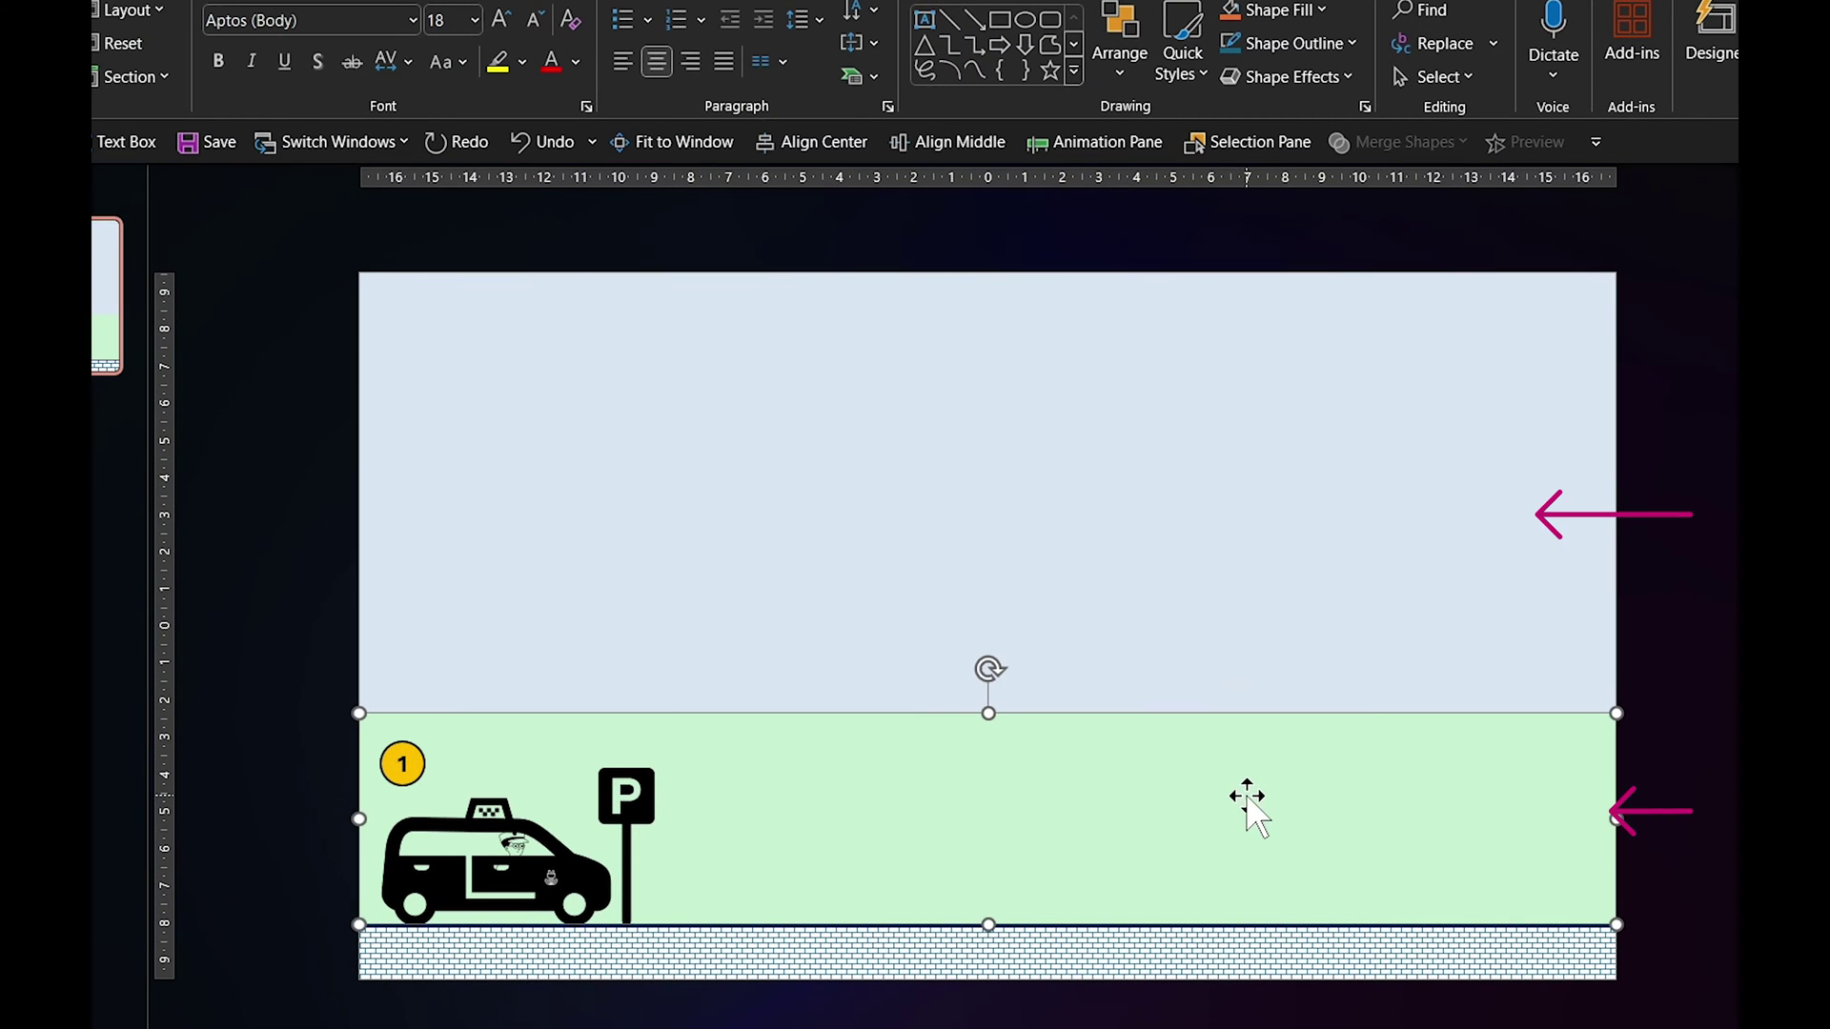
pyautogui.click(1245, 632)
pyautogui.moveTo(1246, 633); pyautogui.dragTo(1245, 536)
pyautogui.hotkey('ctrl', 'z')
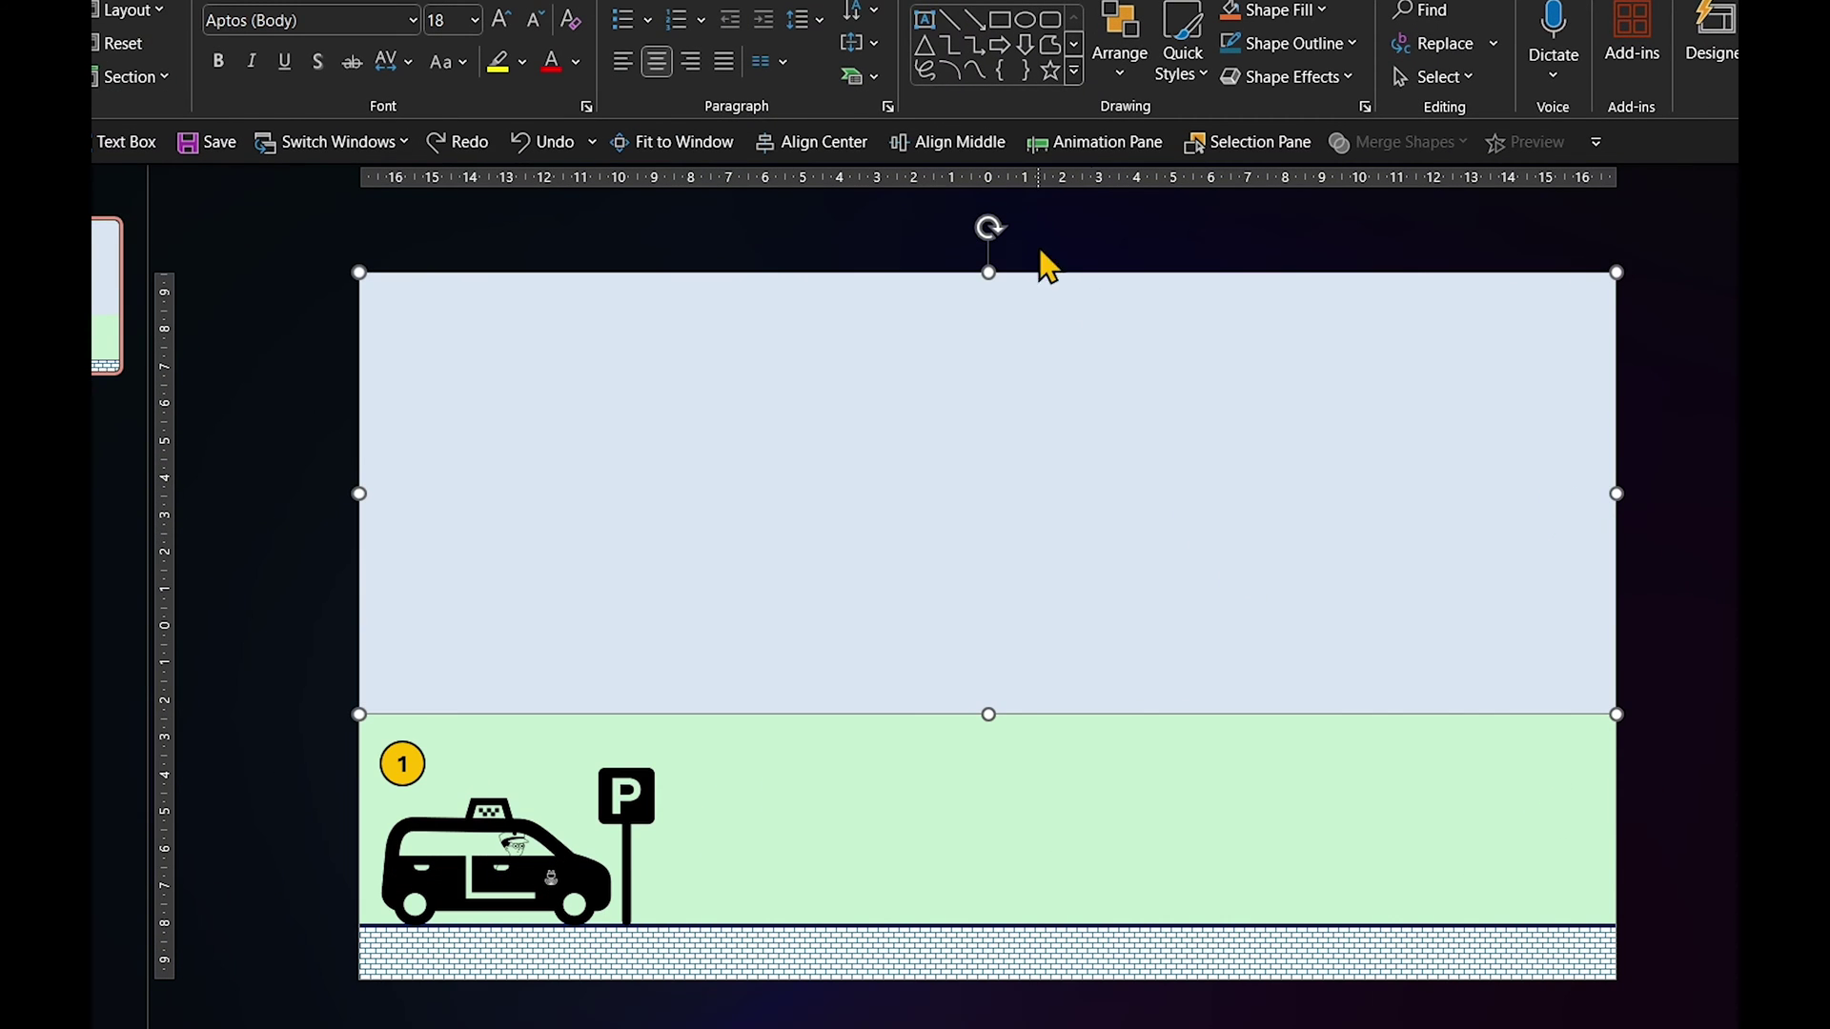
pyautogui.click(626, 795)
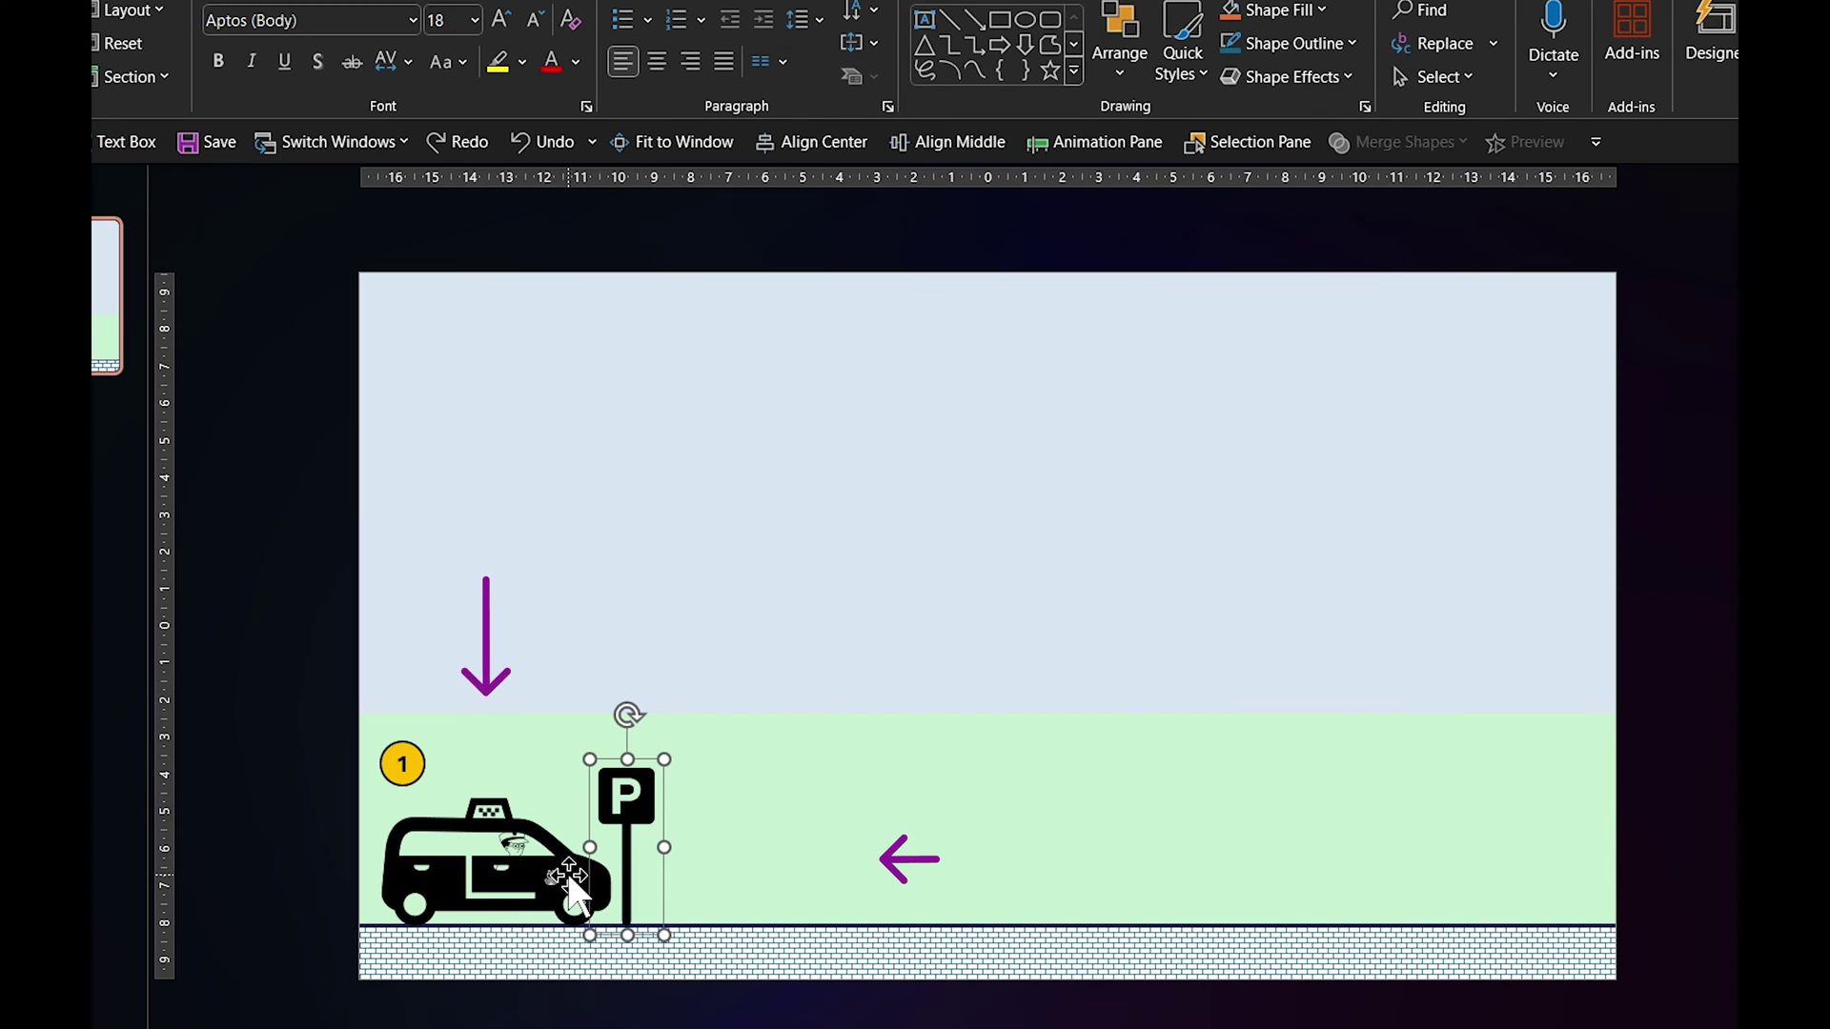
pyautogui.moveTo(643, 783)
pyautogui.mouseDown()
pyautogui.moveTo(725, 783)
pyautogui.moveTo(643, 783)
pyautogui.mouseUp()
pyautogui.click(294, 850)
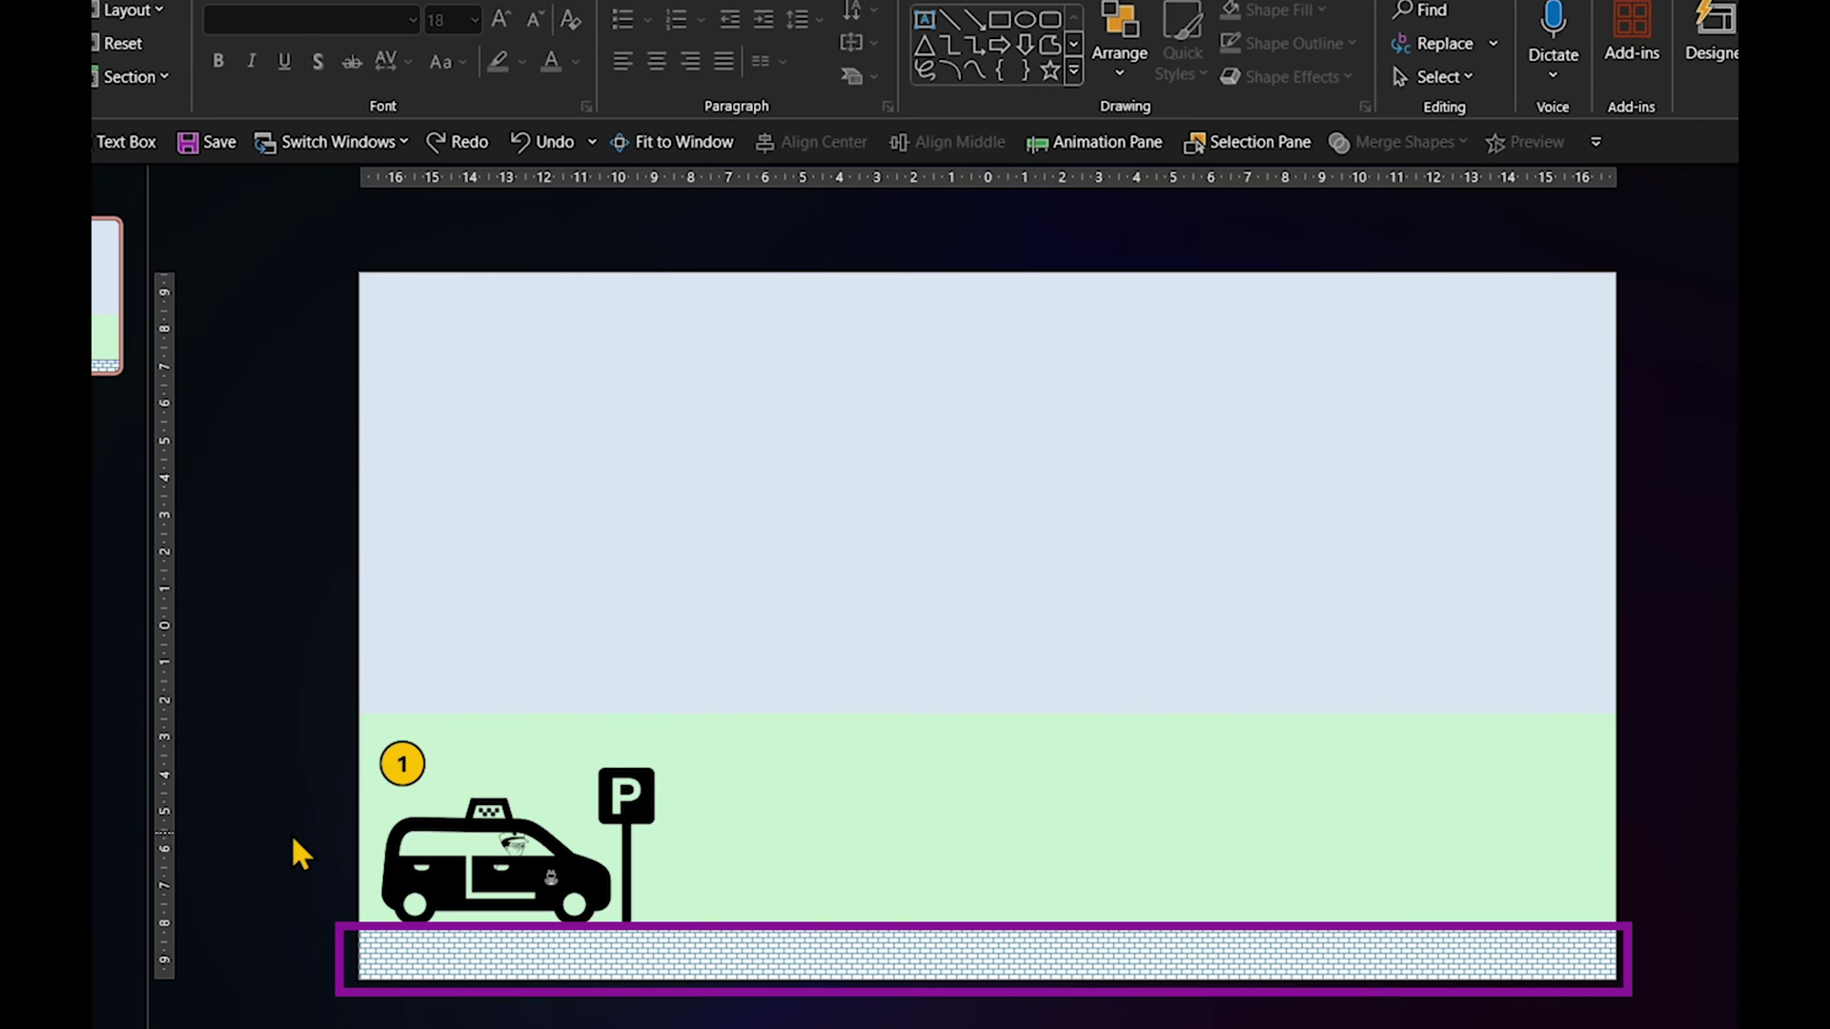
pyautogui.moveTo(910, 963); pyautogui.dragTo(912, 755)
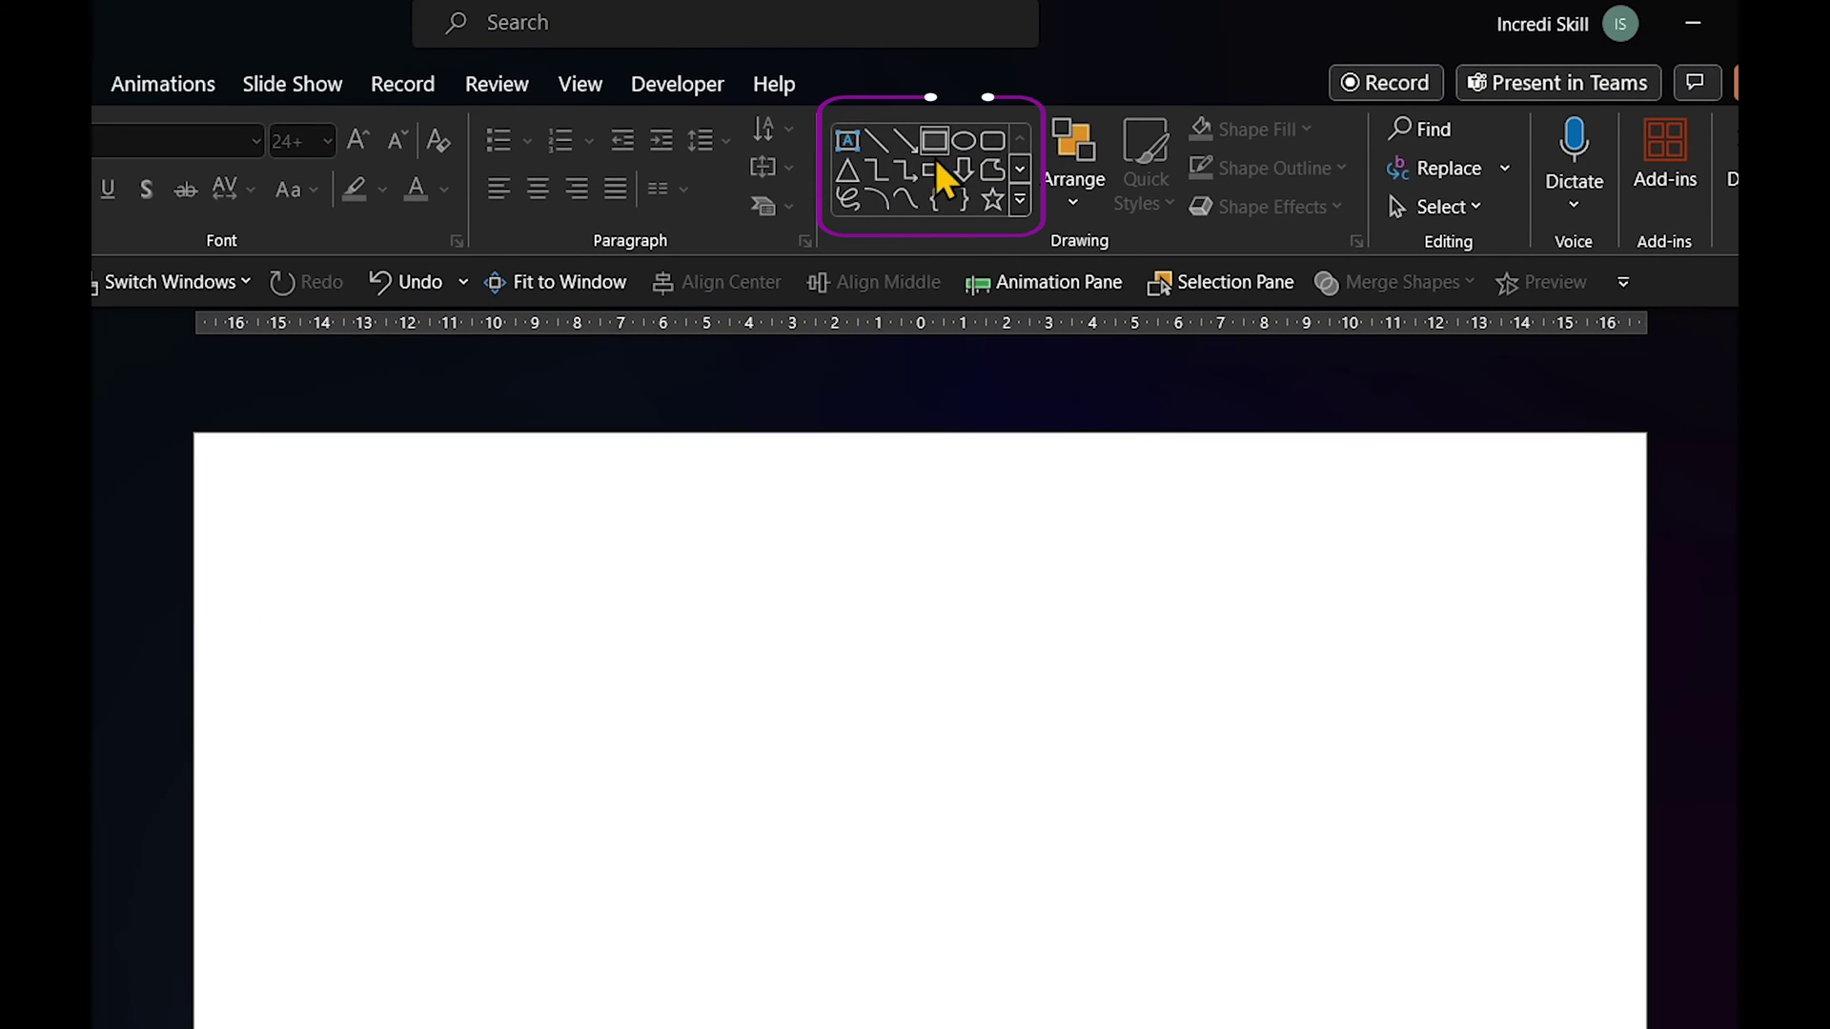
# Draw a rectangle across the slide's bottom to its right edge, with no outline.
pyautogui.click(935, 143)
pyautogui.moveTo(188, 894); pyautogui.dragTo(1545, 1028)
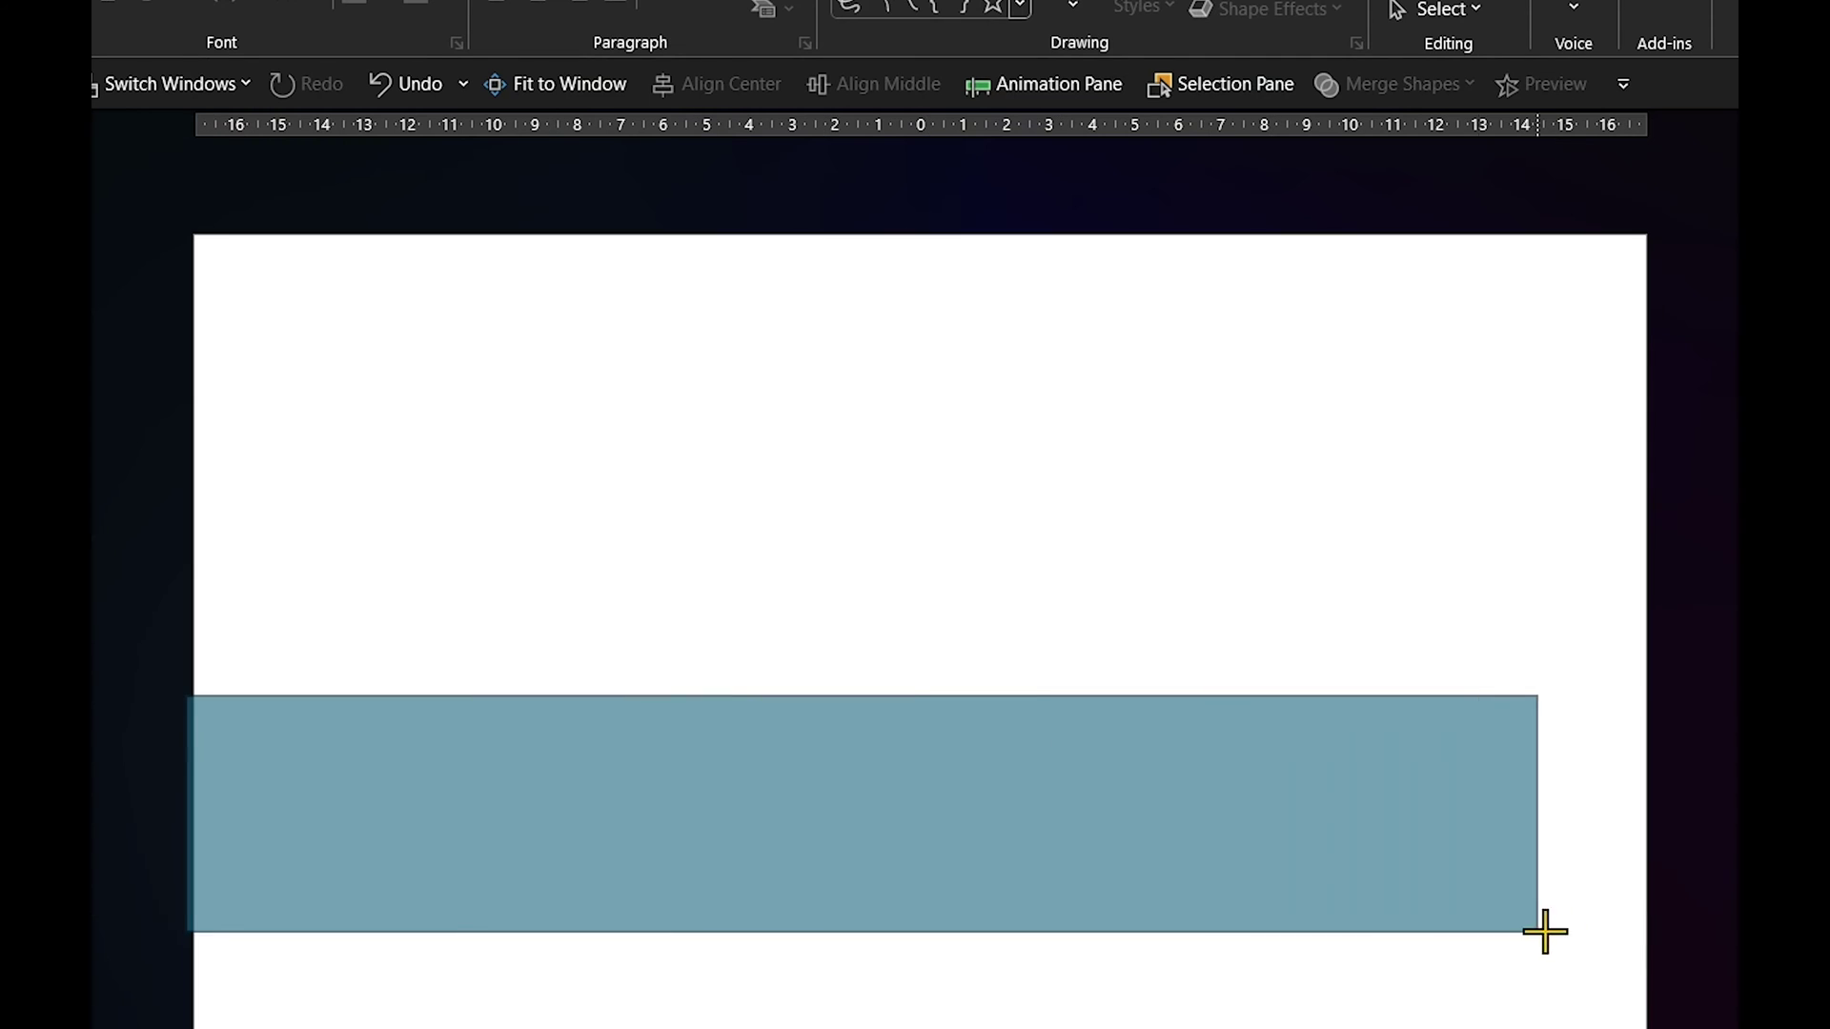
pyautogui.moveTo(1545, 932); pyautogui.dragTo(1649, 923)
pyautogui.click(433, 63)
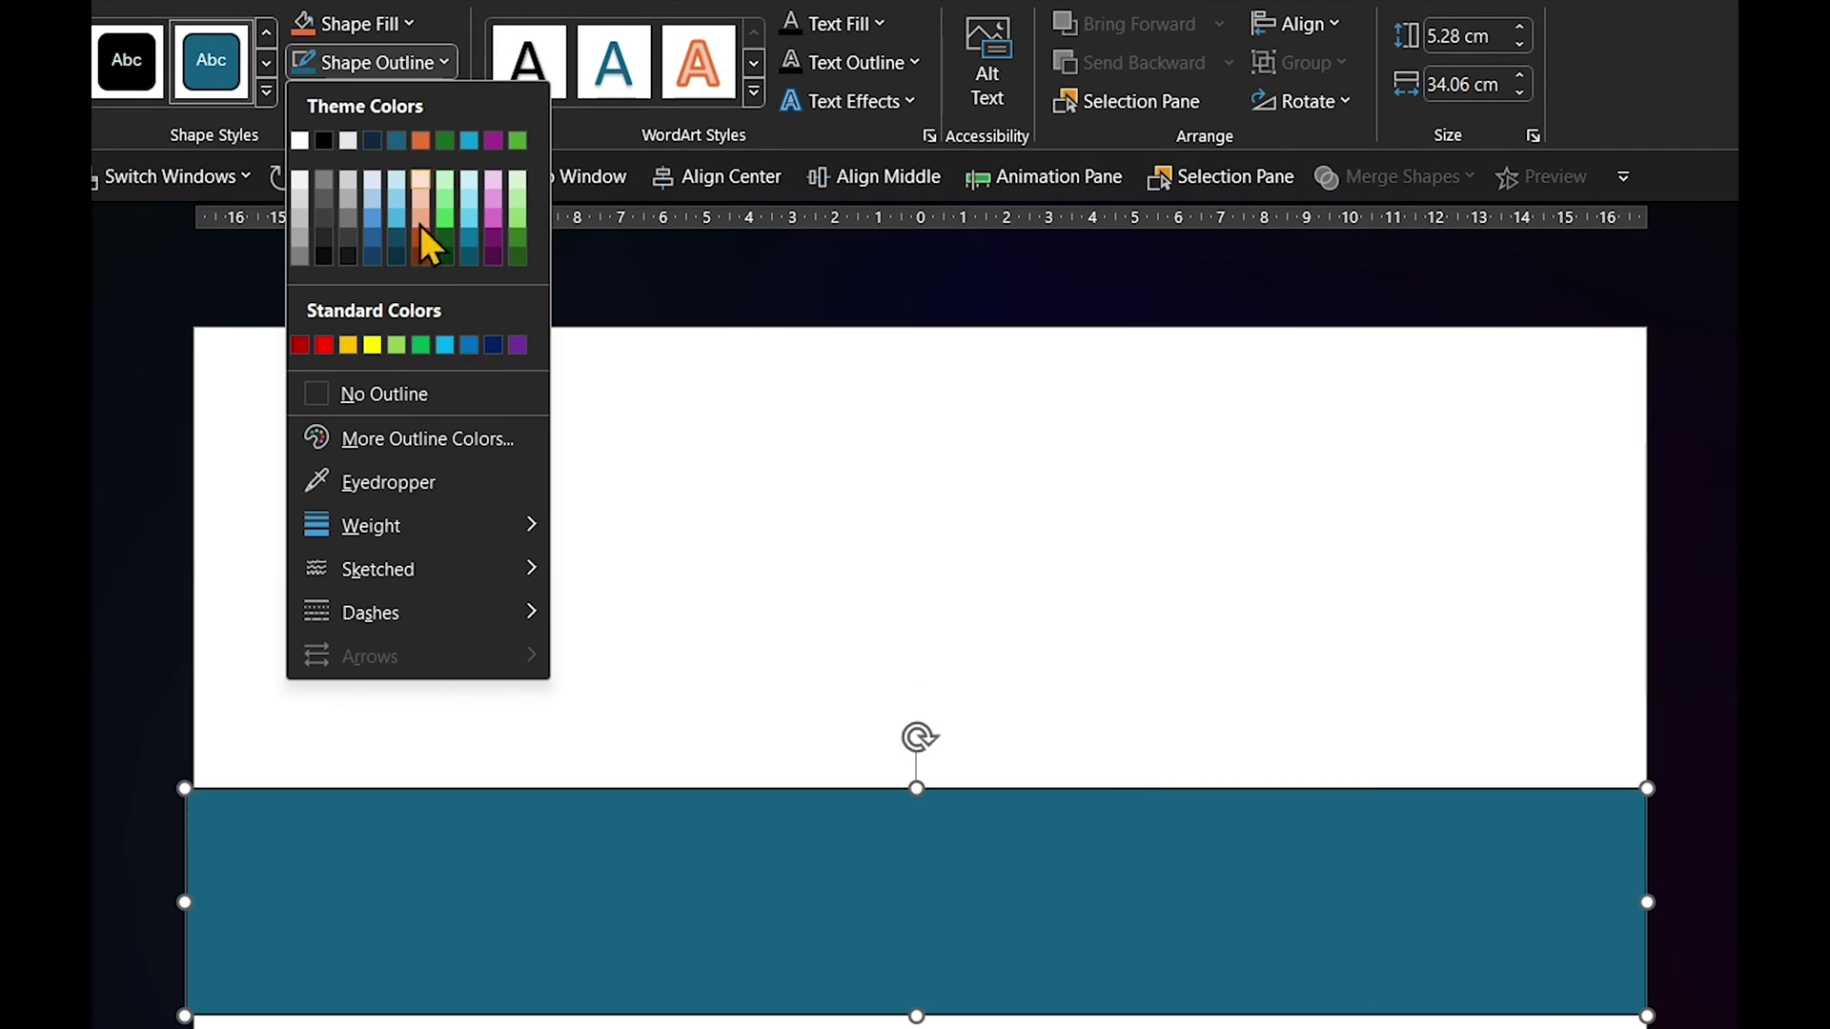
pyautogui.click(405, 397)
# Give the rectangle a Horizontal brick pattern fill.
pyautogui.rightClick(1087, 734)
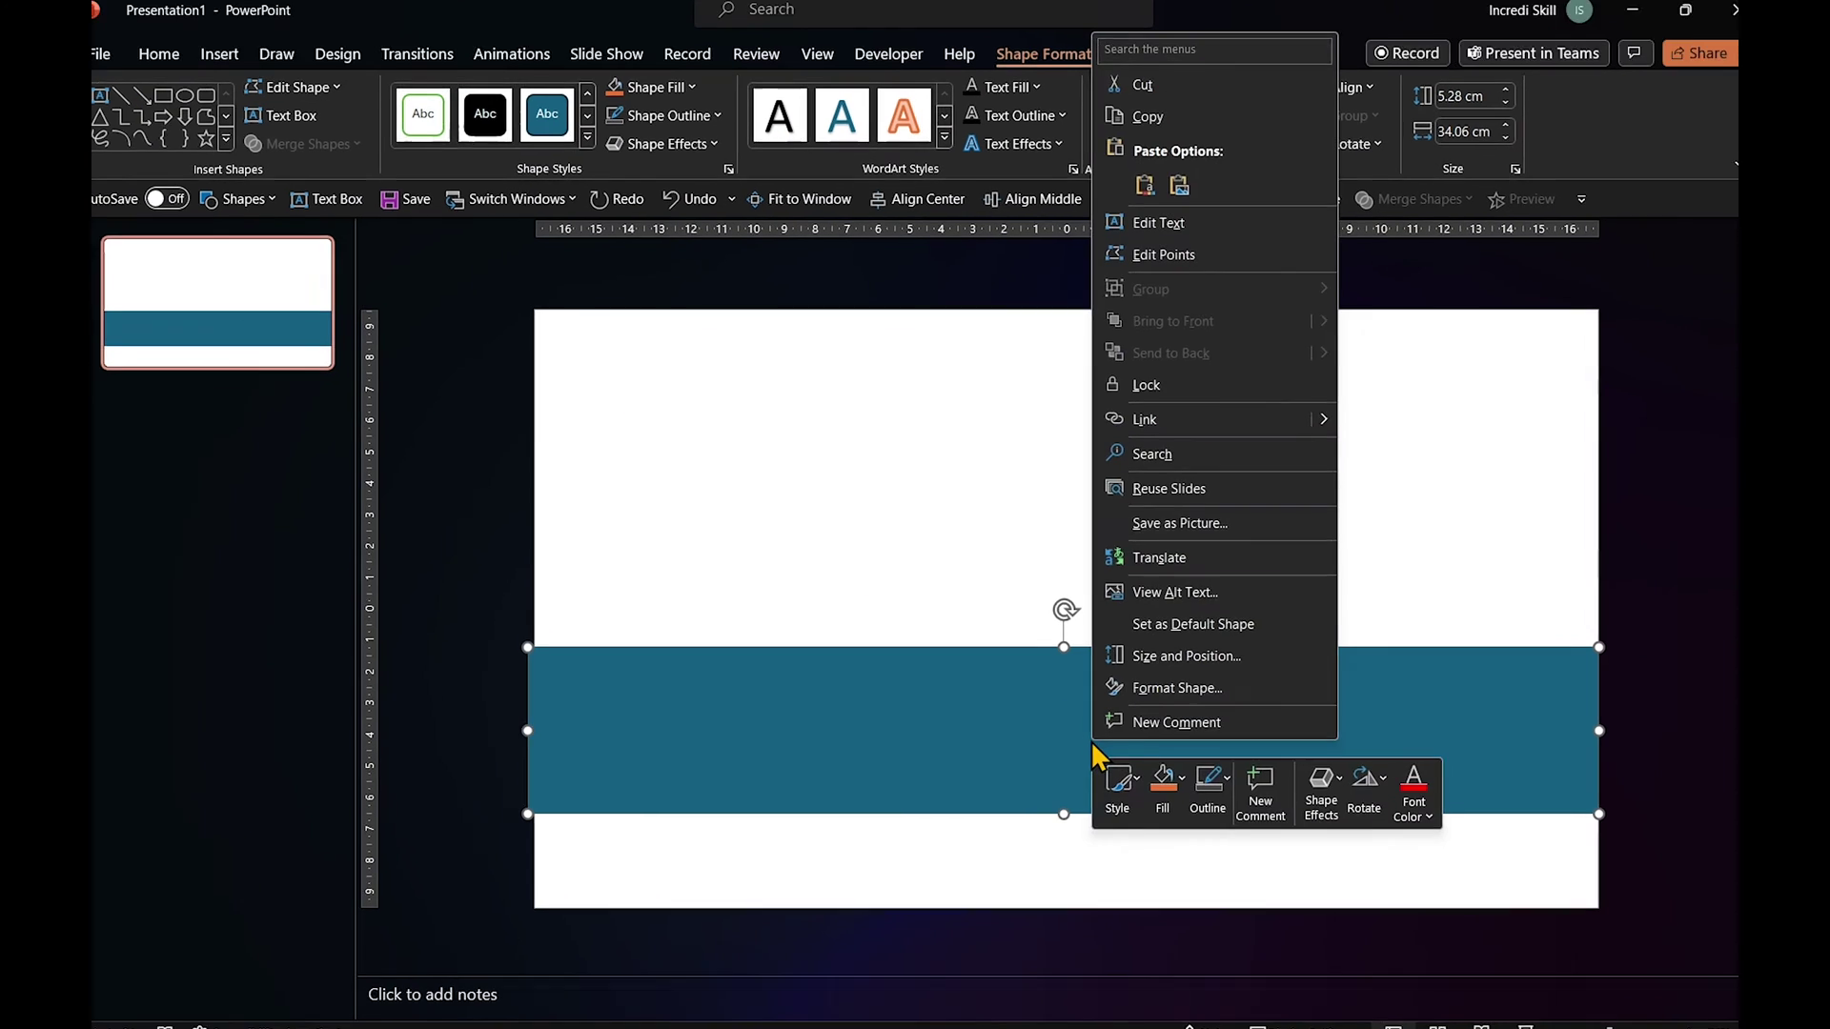
pyautogui.click(1177, 688)
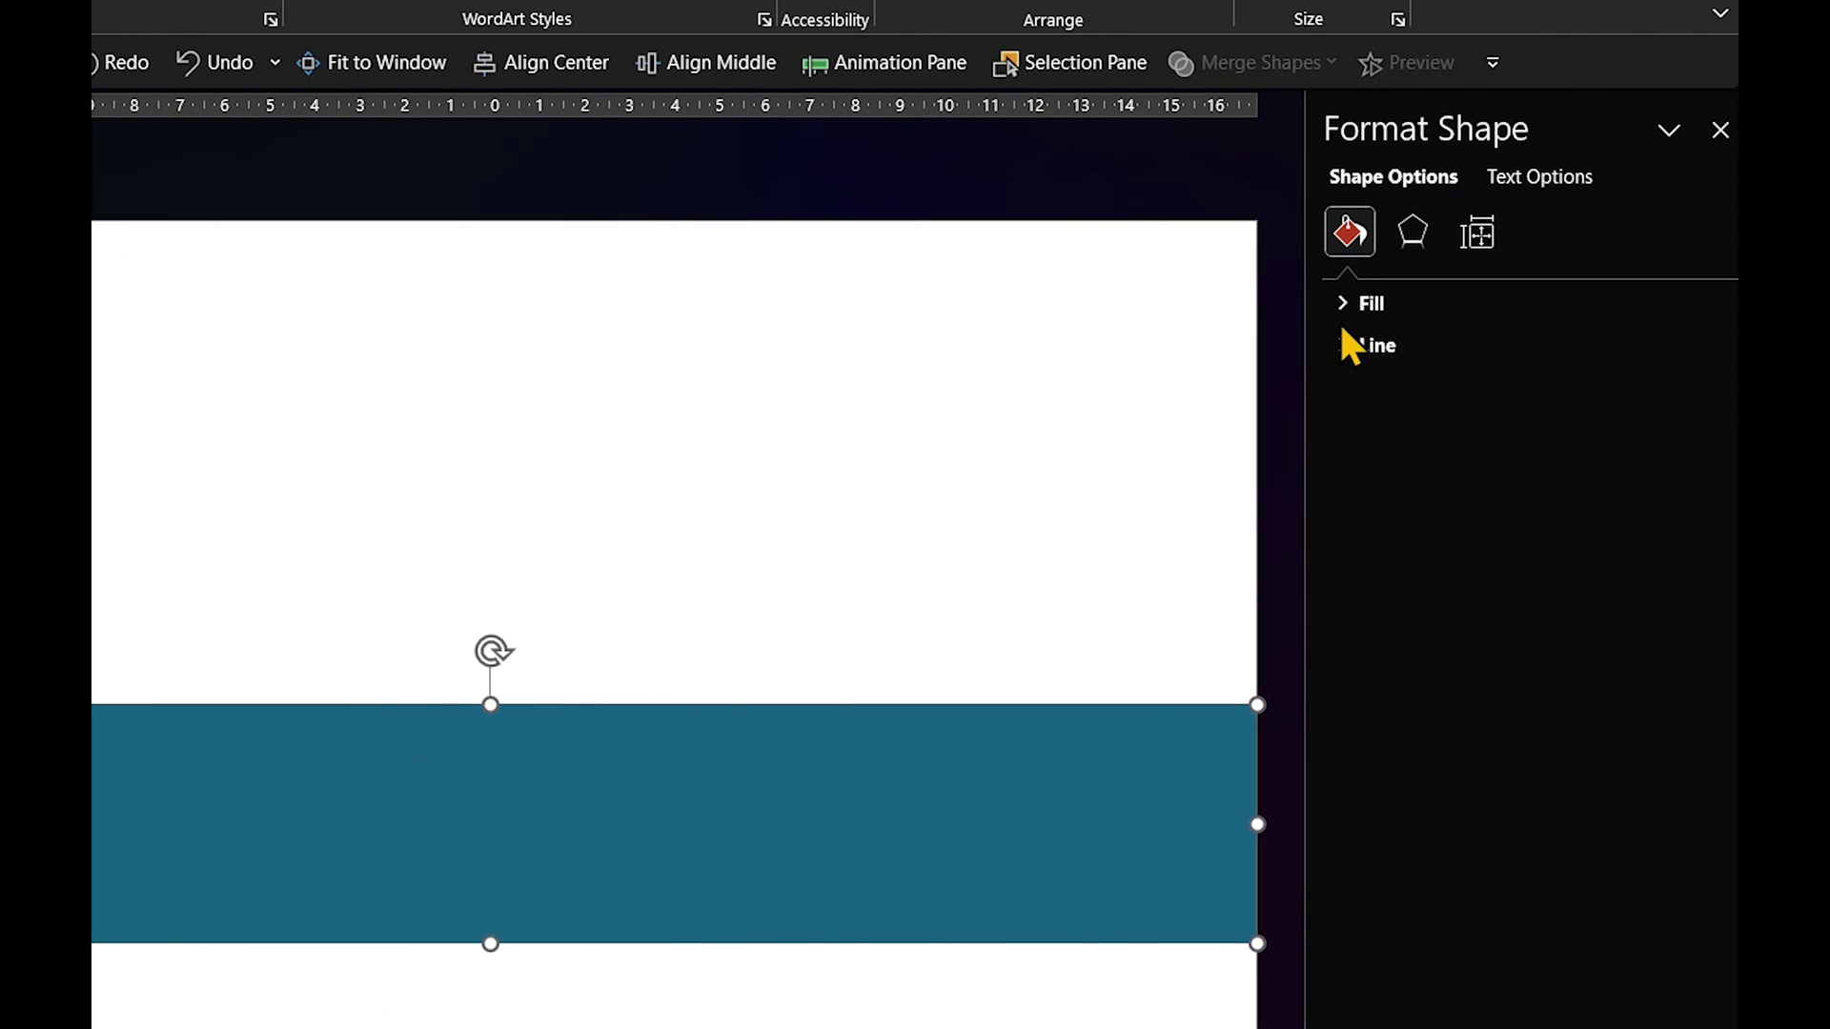
pyautogui.click(1341, 309)
pyautogui.click(1364, 498)
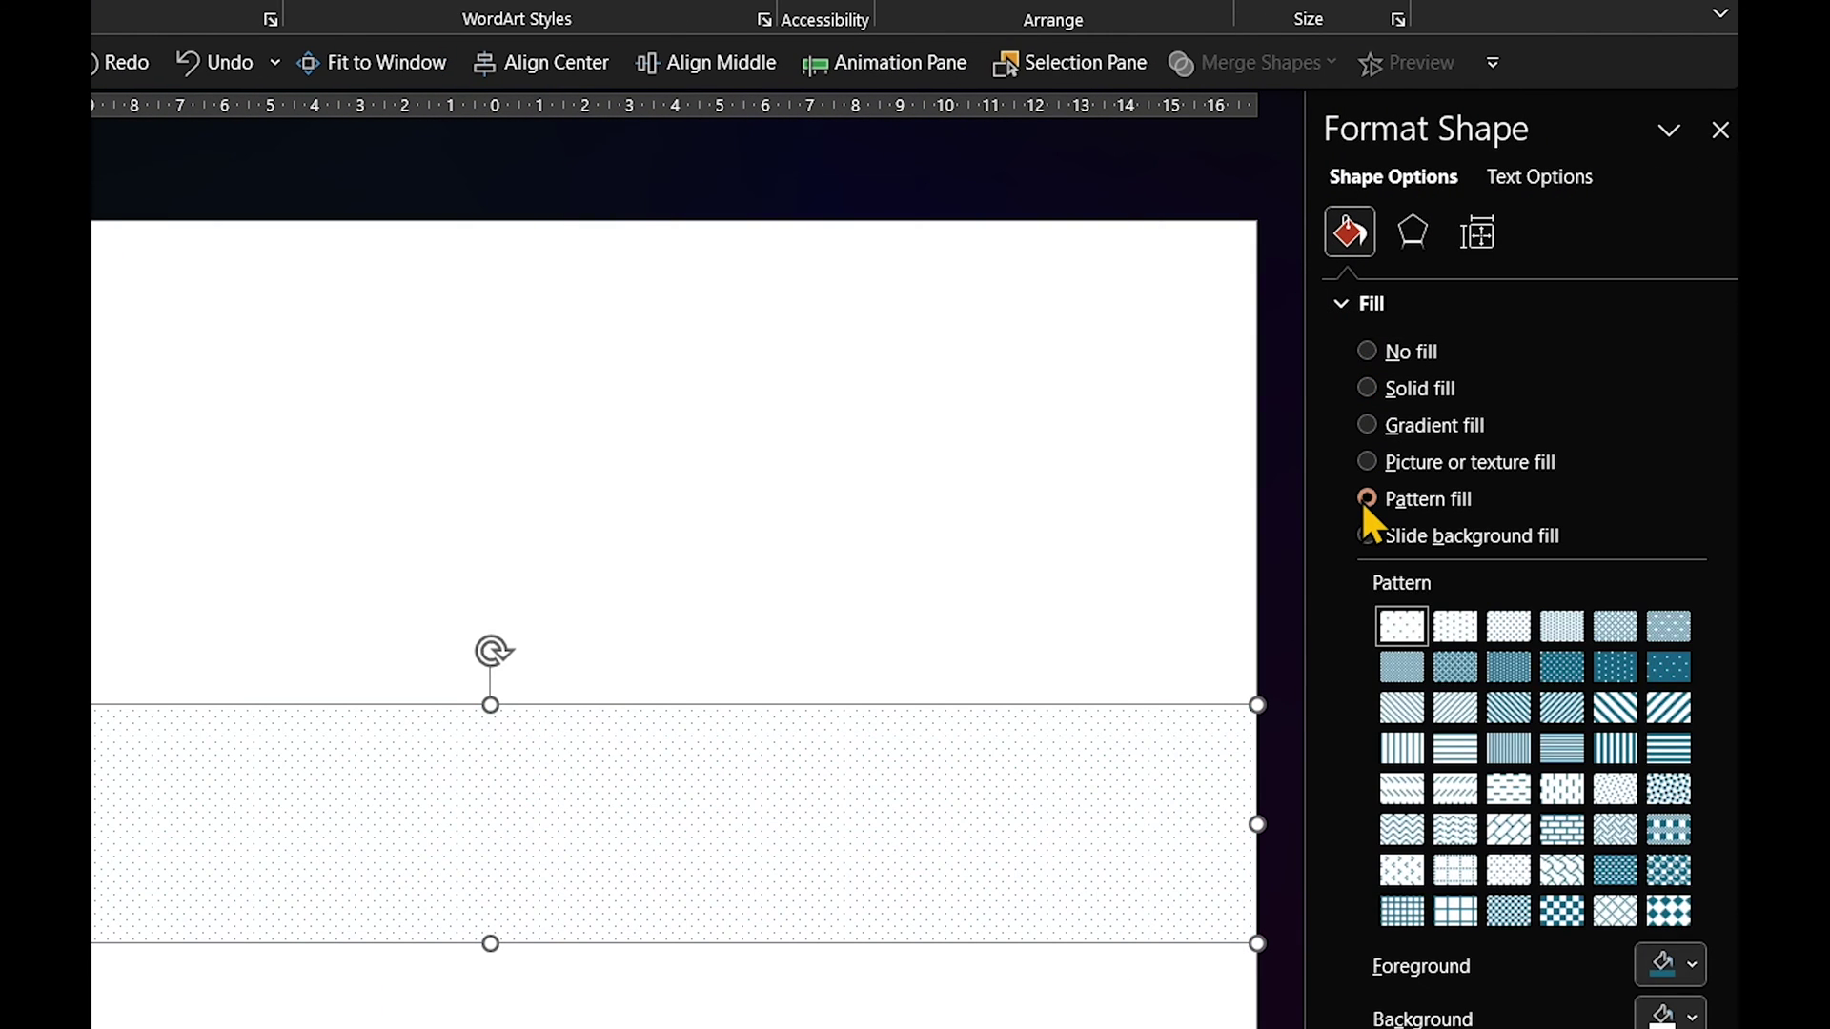
pyautogui.click(1563, 833)
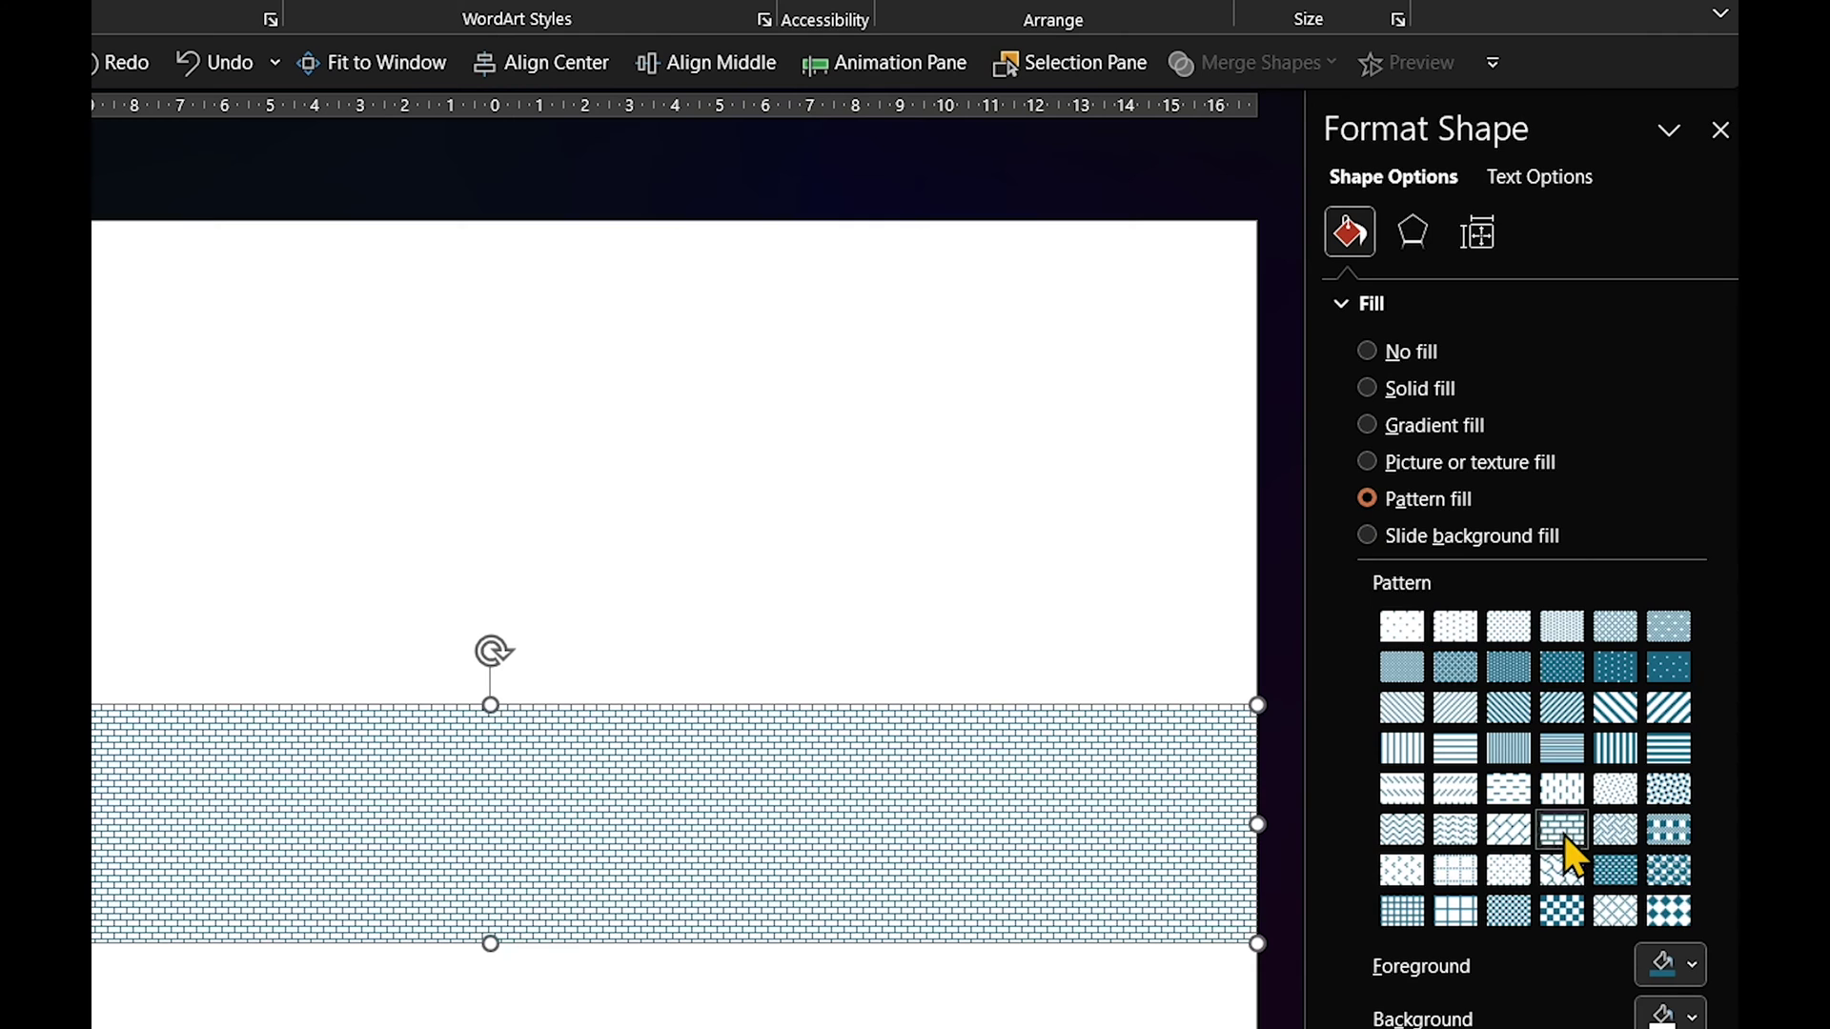
pyautogui.click(1720, 130)
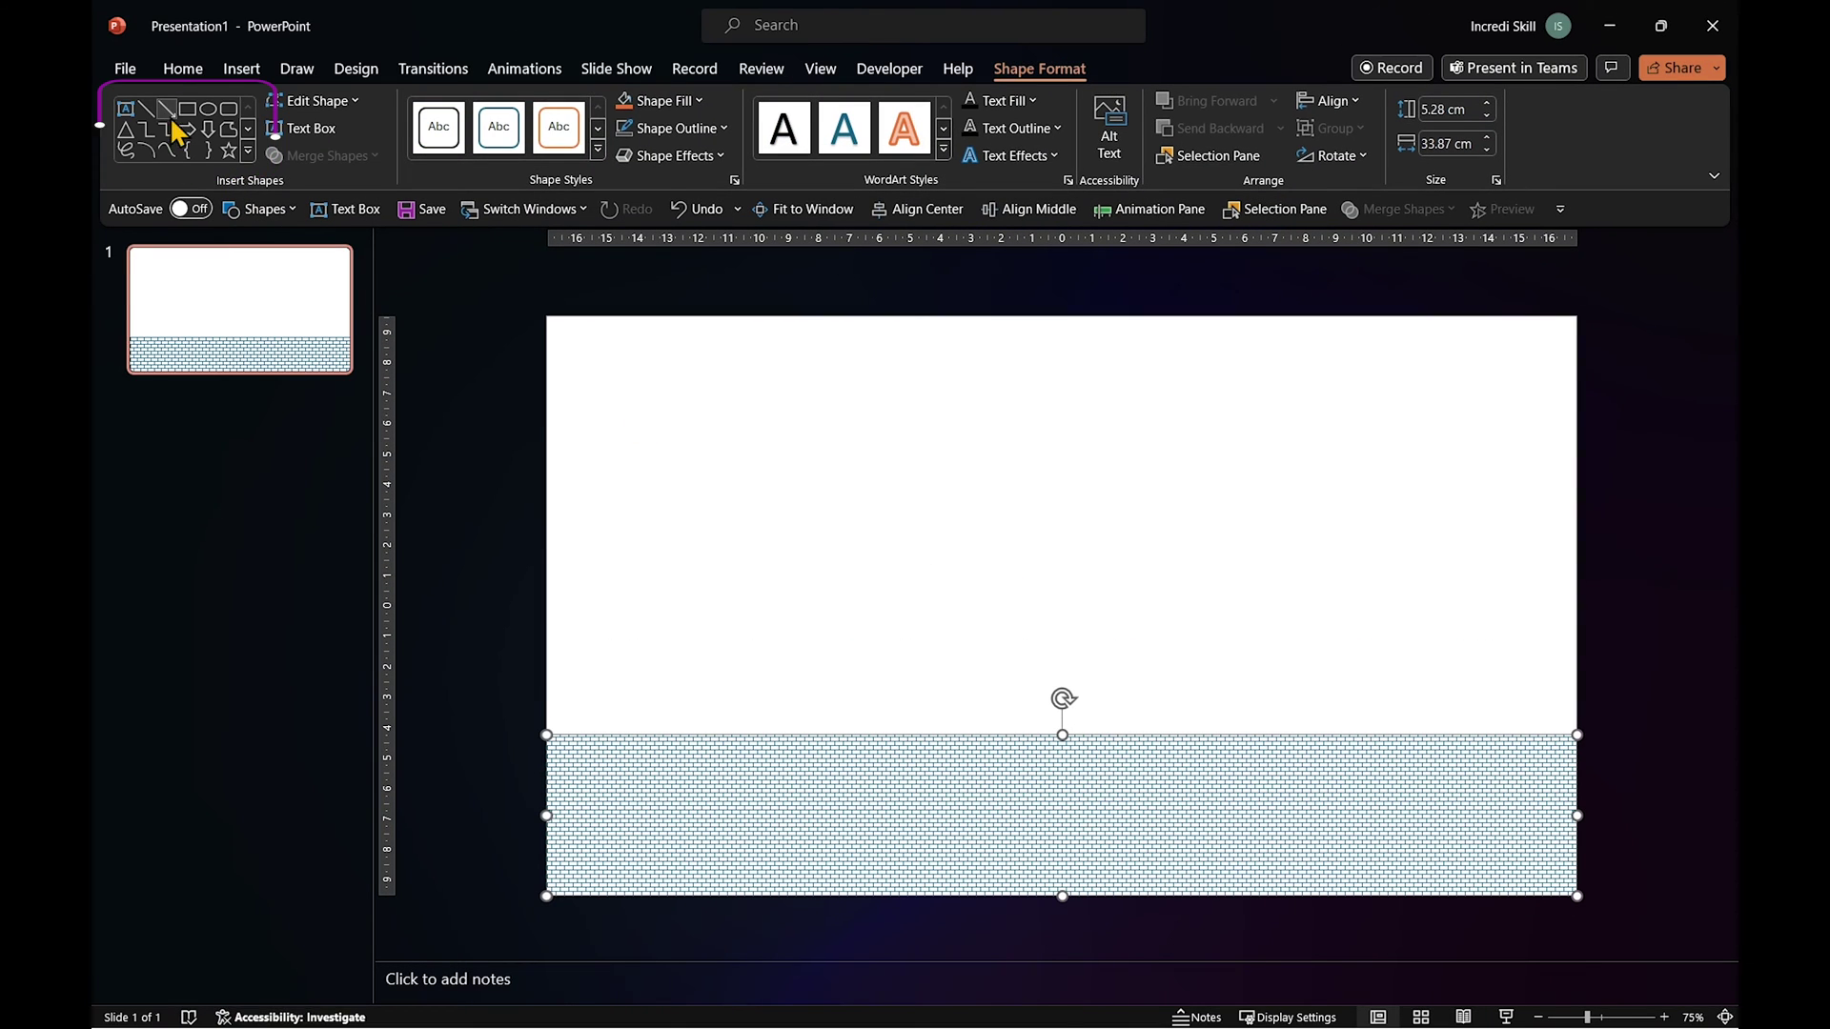
# Draw a 4½ pt line across the slide along the road's top edge.
pyautogui.click(148, 109)
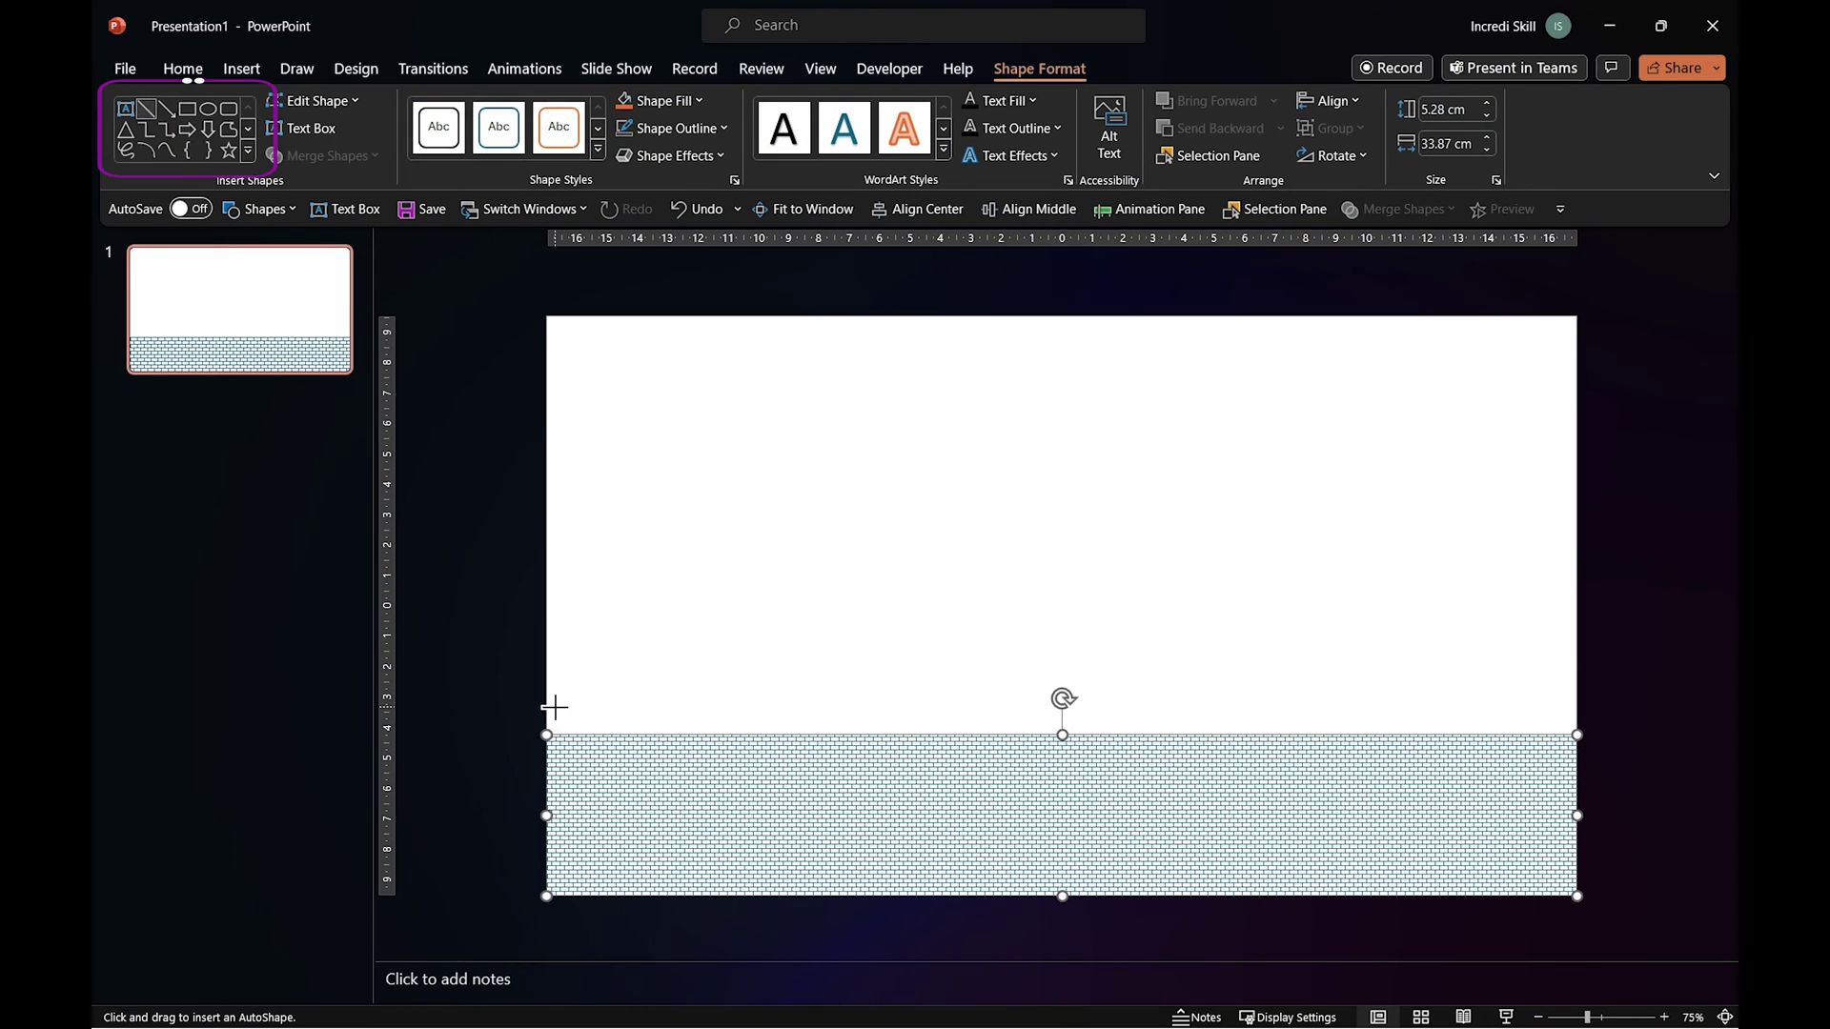
pyautogui.moveTo(542, 706); pyautogui.dragTo(1306, 740)
pyautogui.moveTo(1577, 728); pyautogui.dragTo(1577, 729)
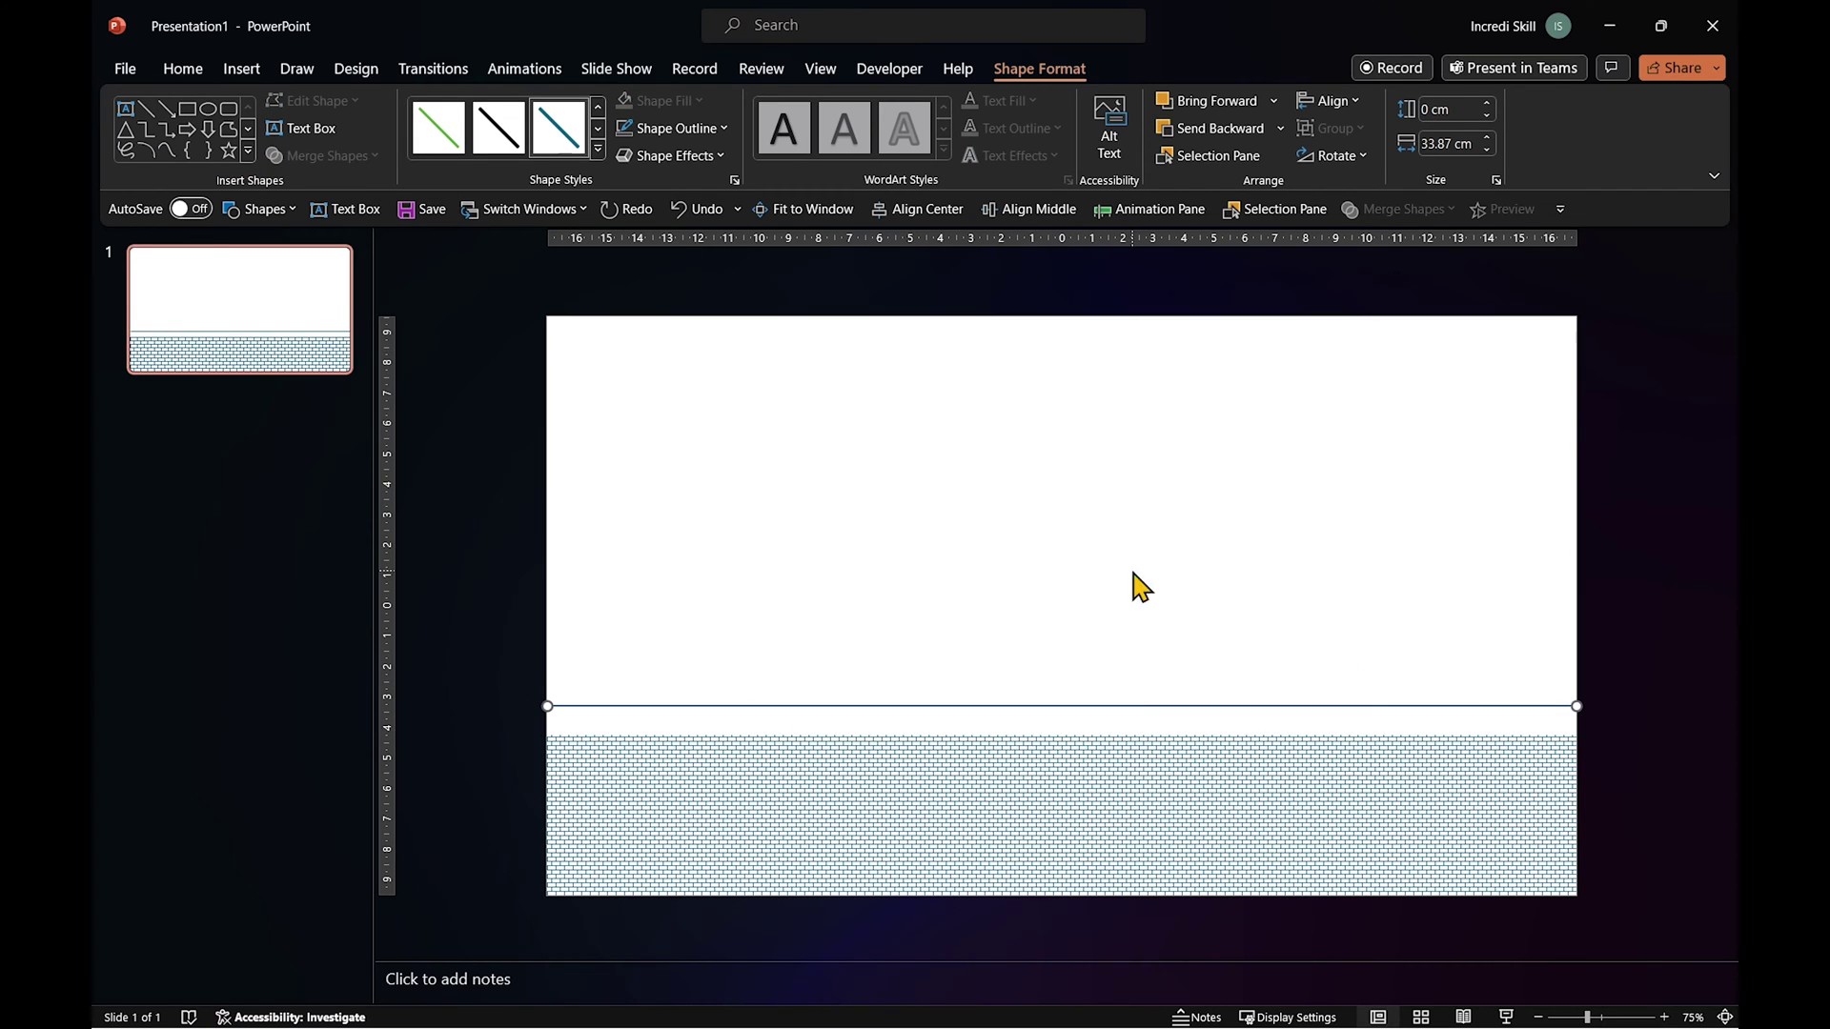
pyautogui.click(723, 128)
pyautogui.moveTo(717, 462)
pyautogui.click(898, 652)
pyautogui.moveTo(1026, 705); pyautogui.dragTo(1039, 731)
# Group the line with the brick rectangle and move the road to the slide bottom.
pyautogui.click(1110, 791)
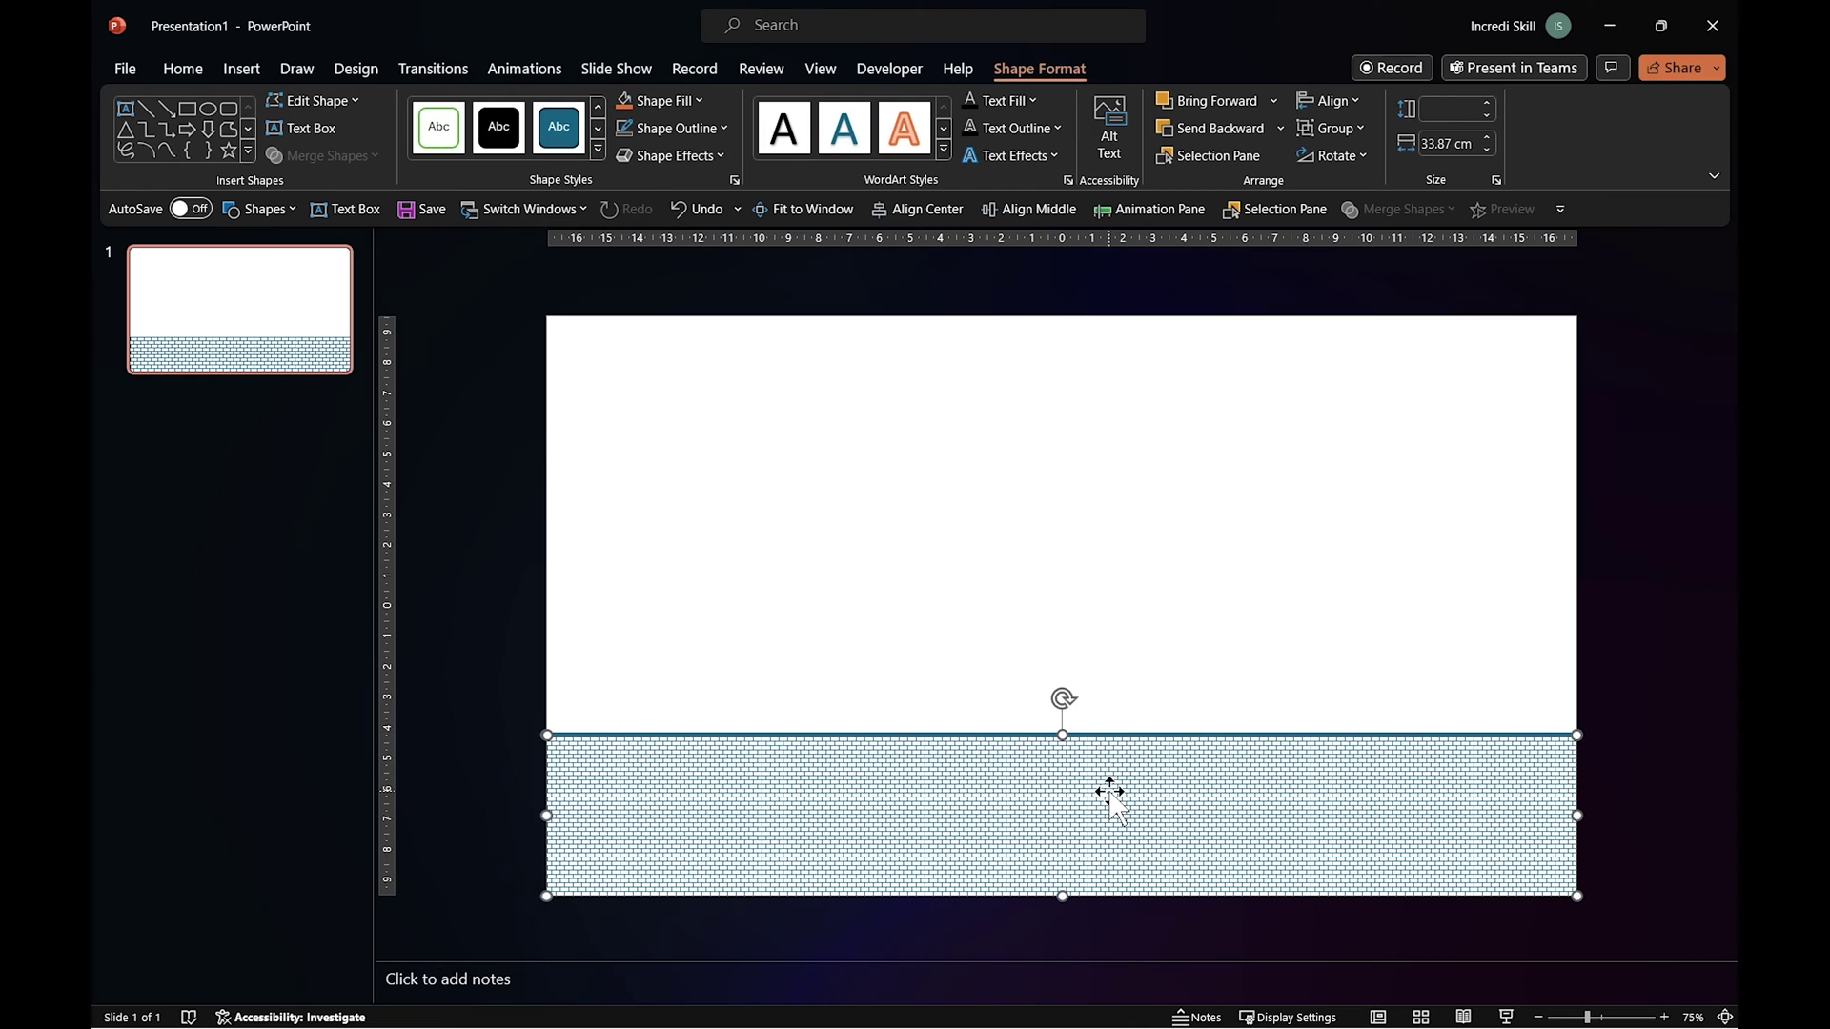
pyautogui.click(1332, 127)
pyautogui.click(1354, 157)
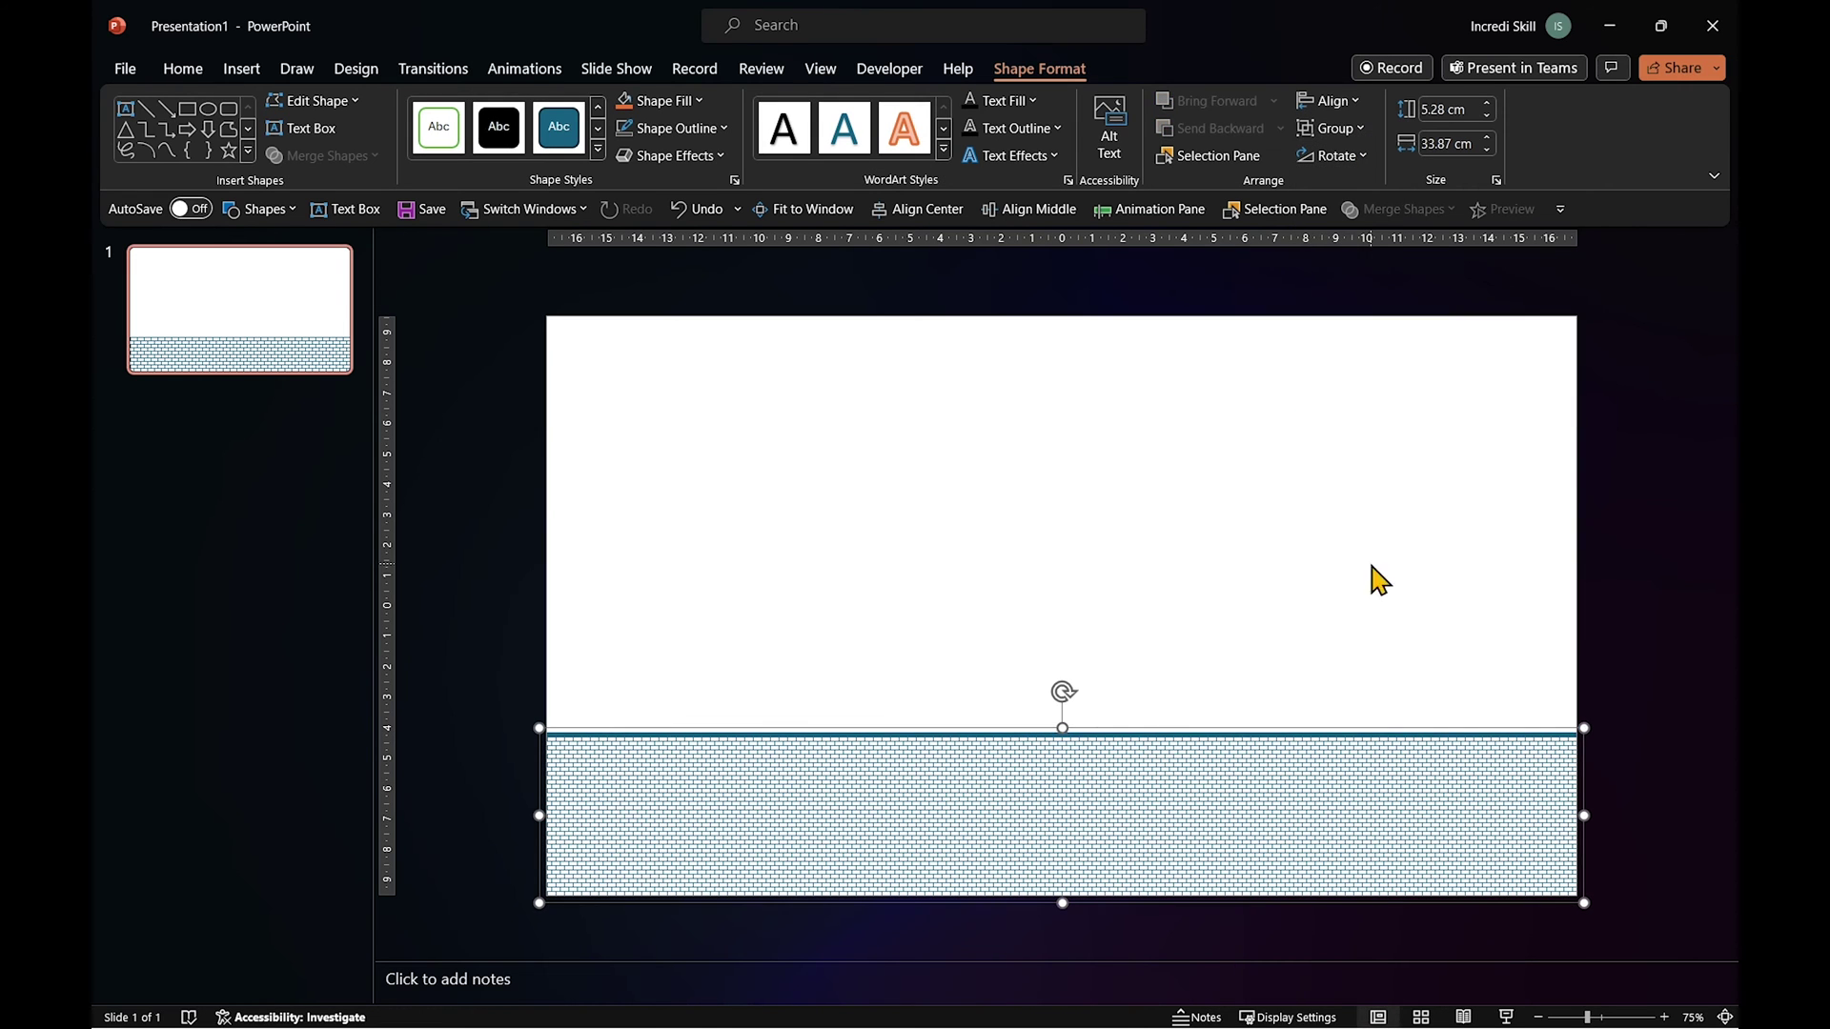
pyautogui.moveTo(1062, 735); pyautogui.dragTo(1058, 843)
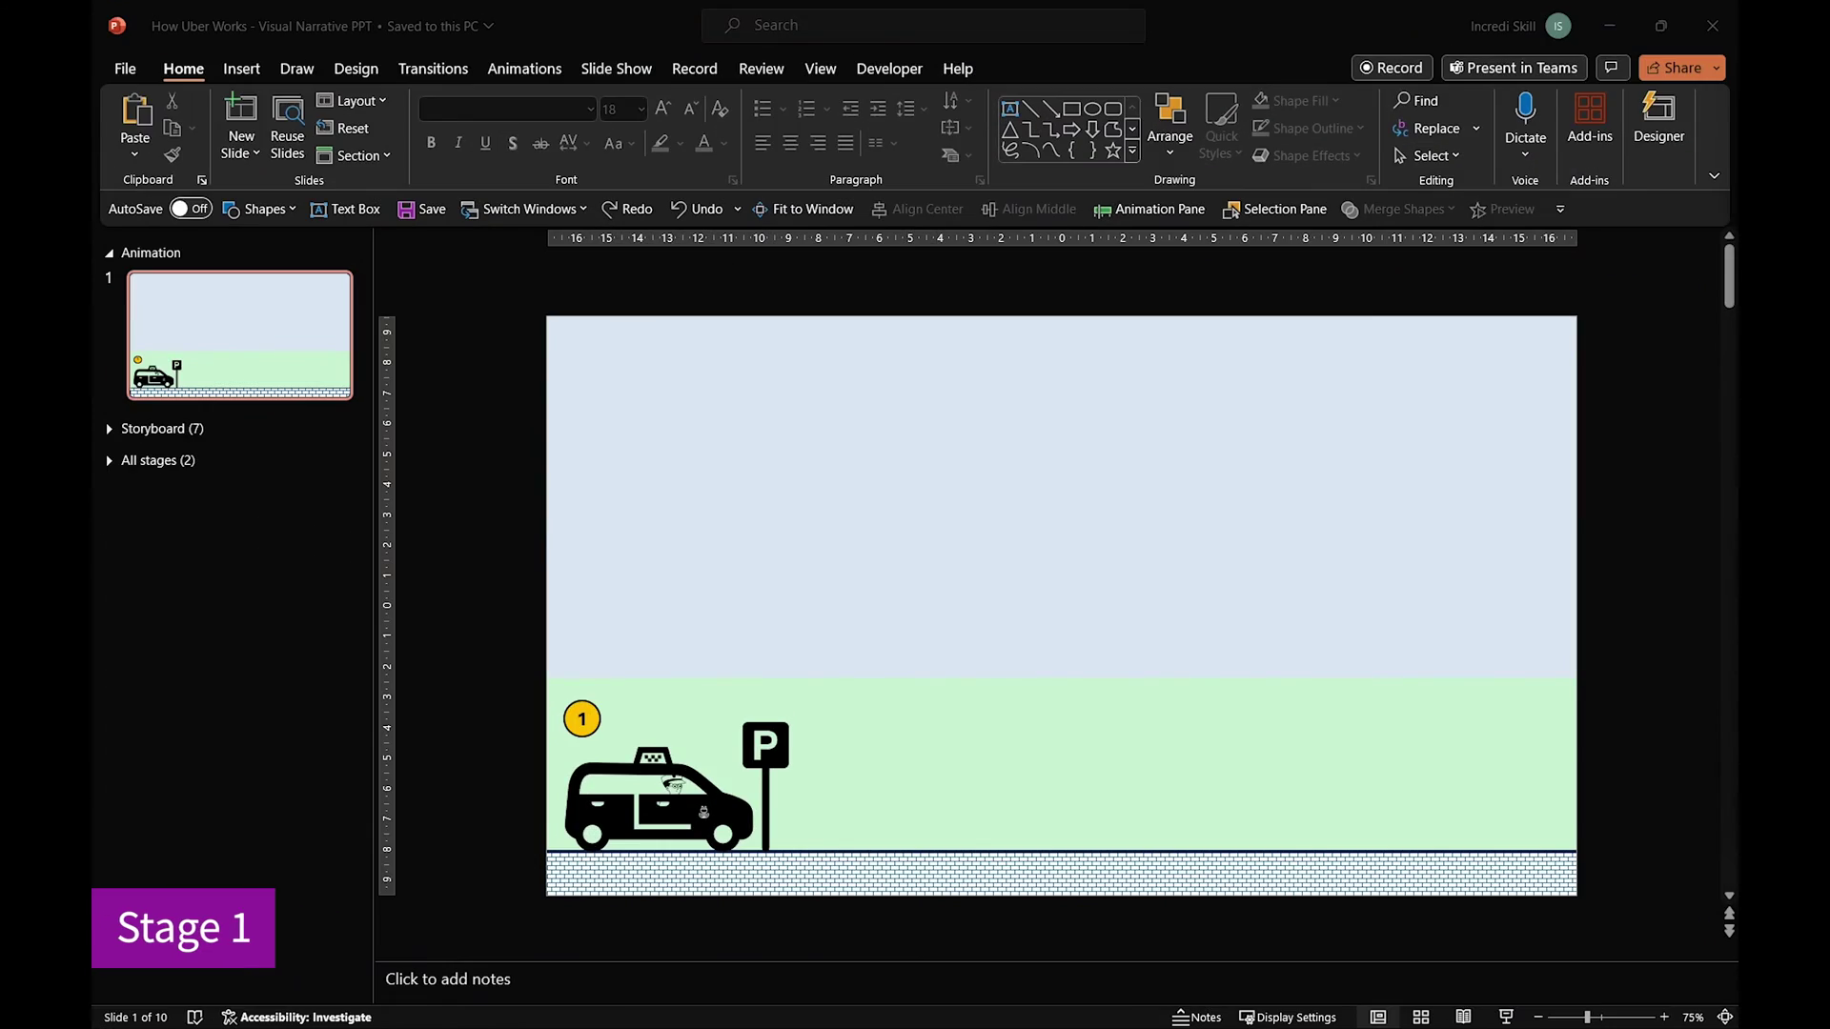
# Apply a Fly In entrance to the taxi and parking sign group.
pyautogui.click(1548, 291)
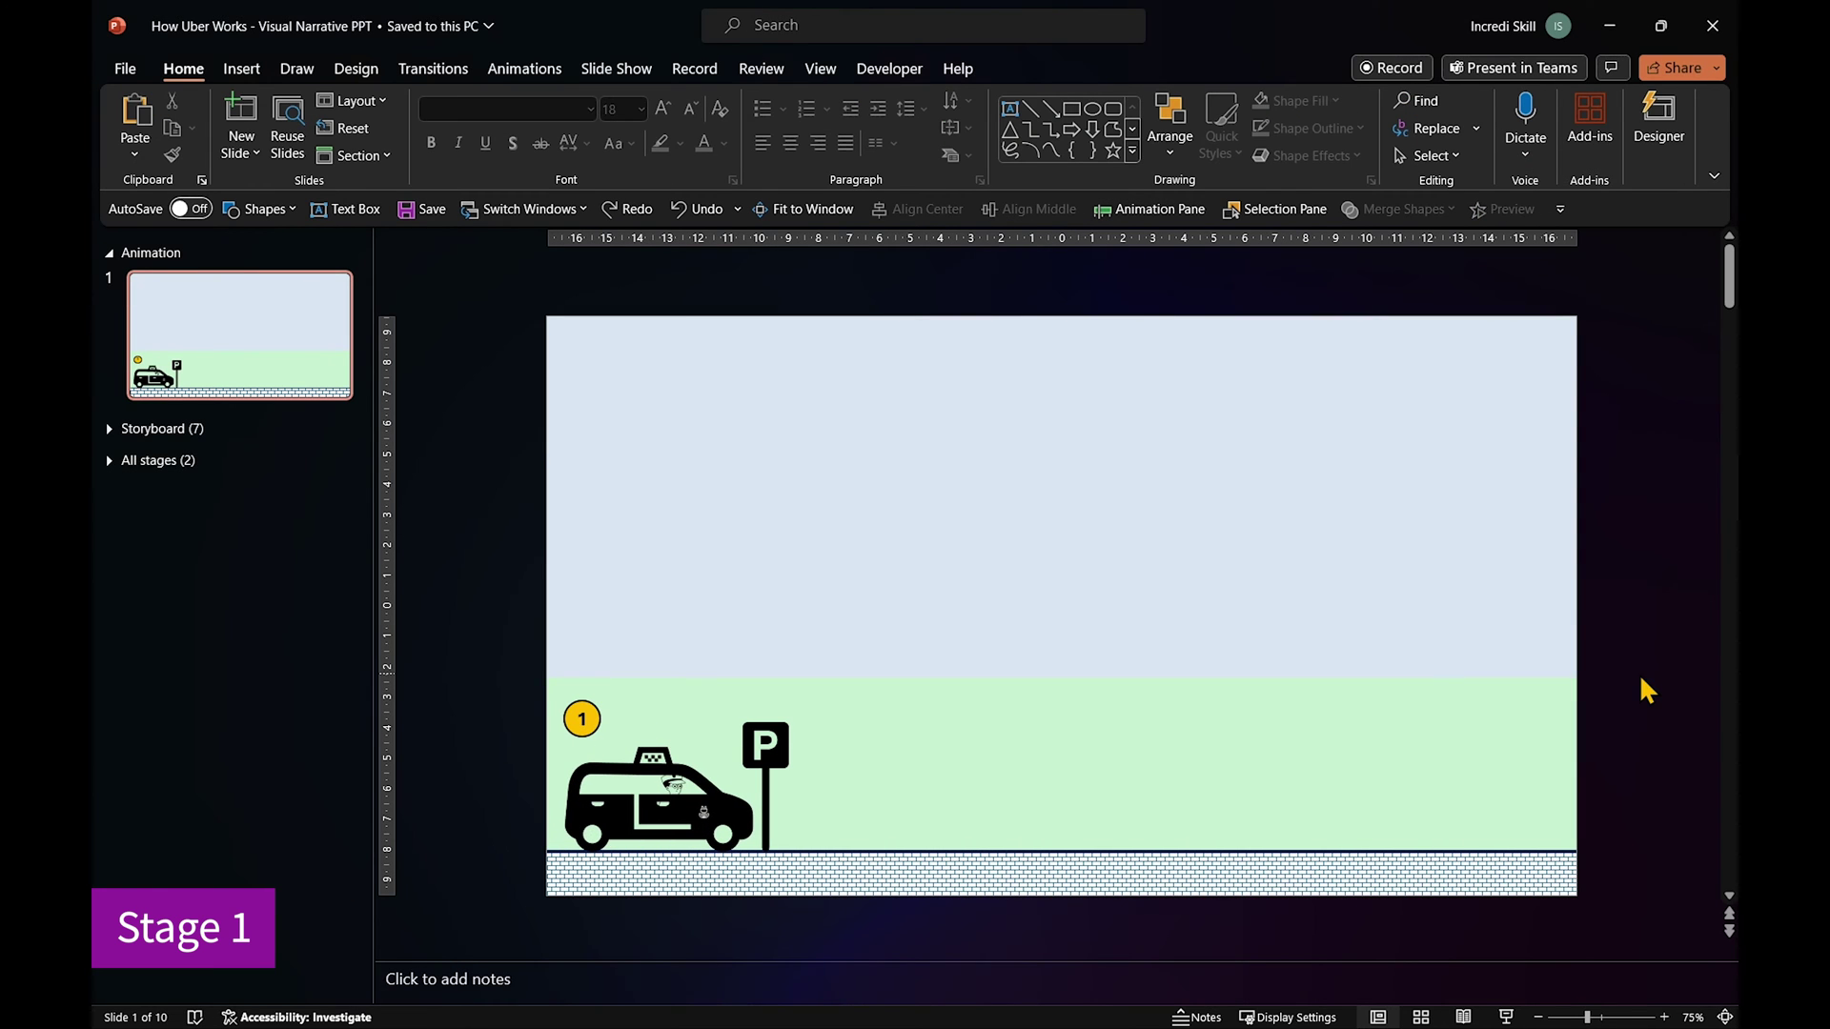
pyautogui.click(734, 820)
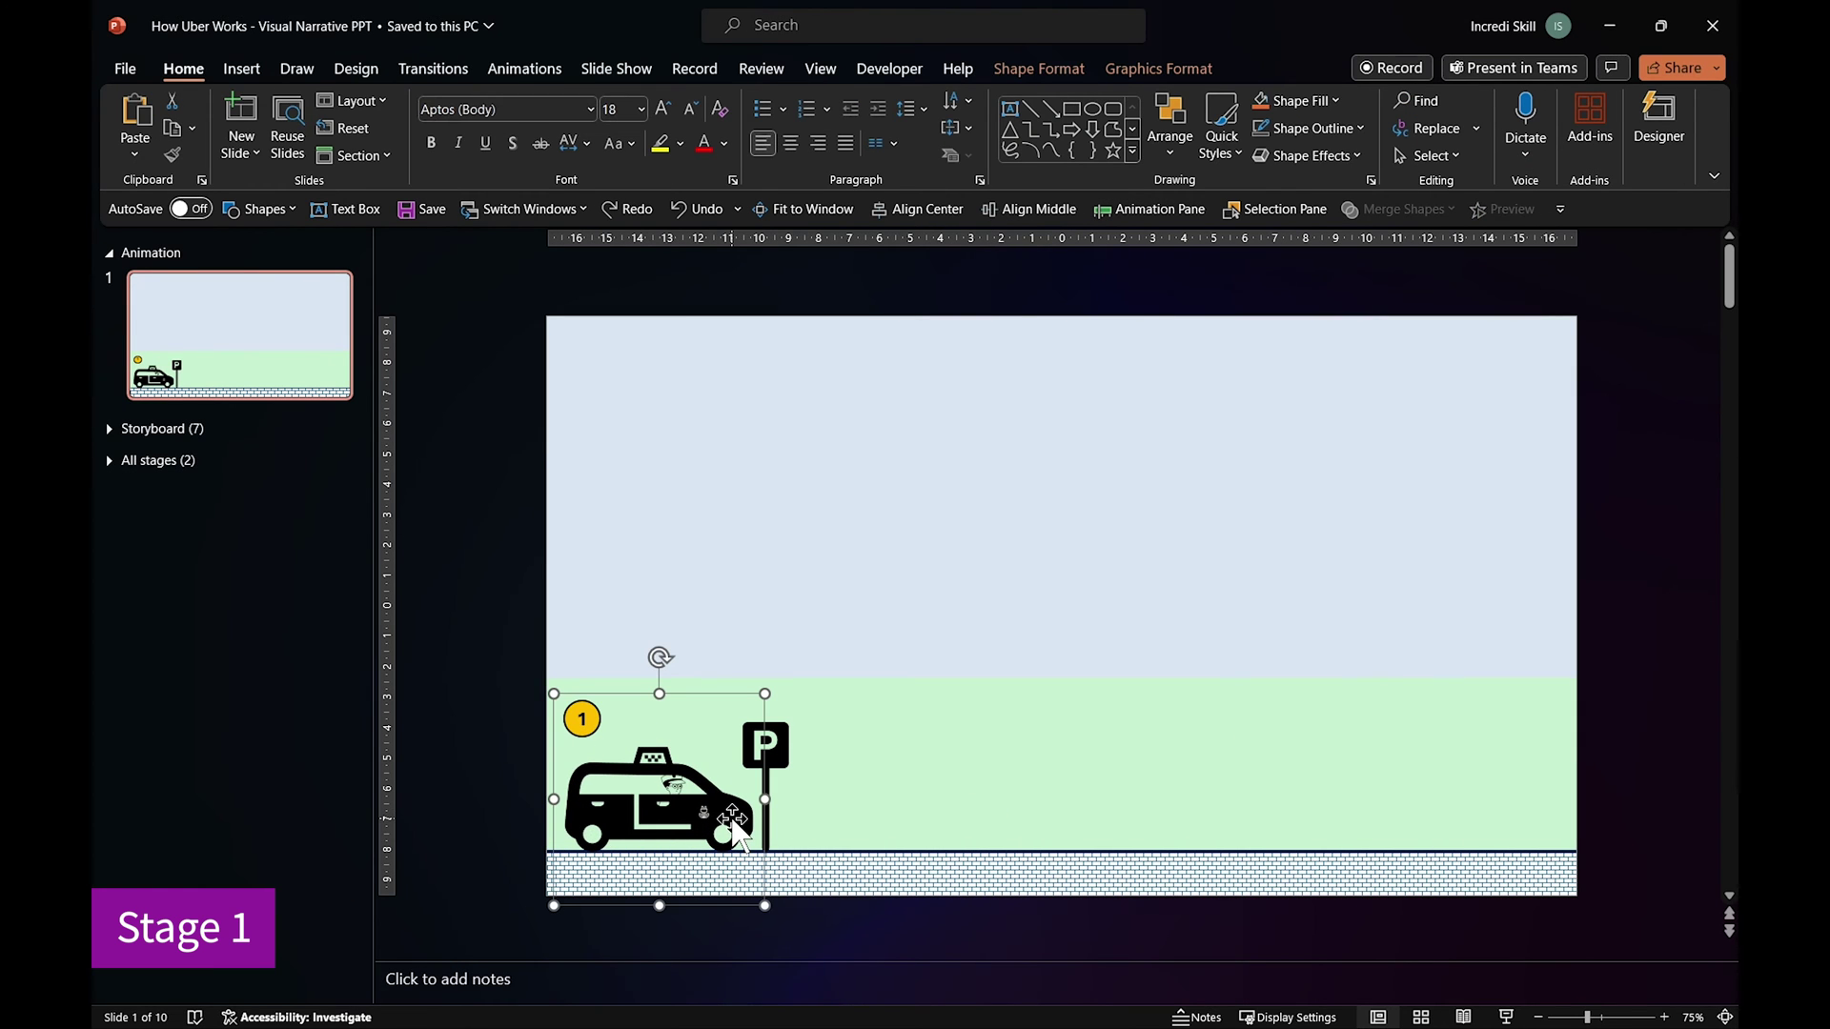
pyautogui.click(526, 70)
pyautogui.click(481, 134)
# Set the Fly In to come From Left with a smooth end, checking its timing.
pyautogui.click(1301, 100)
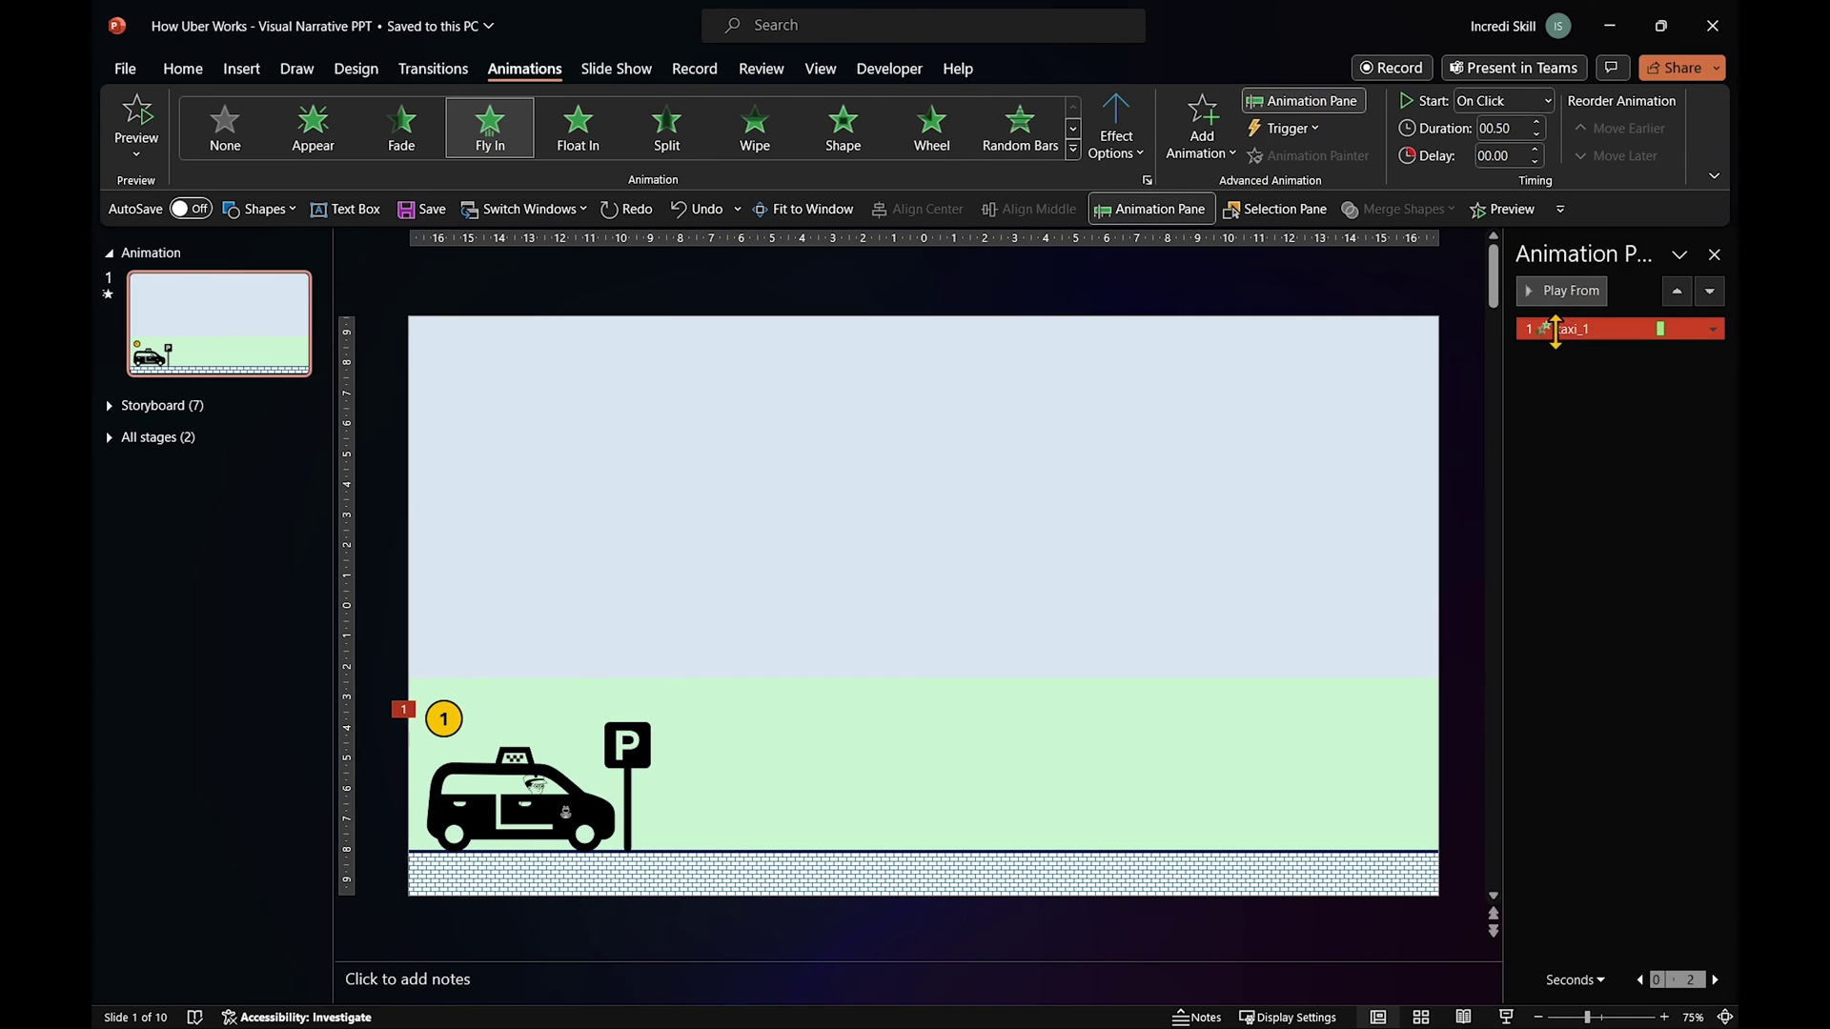
pyautogui.doubleClick(1573, 334)
pyautogui.click(1016, 418)
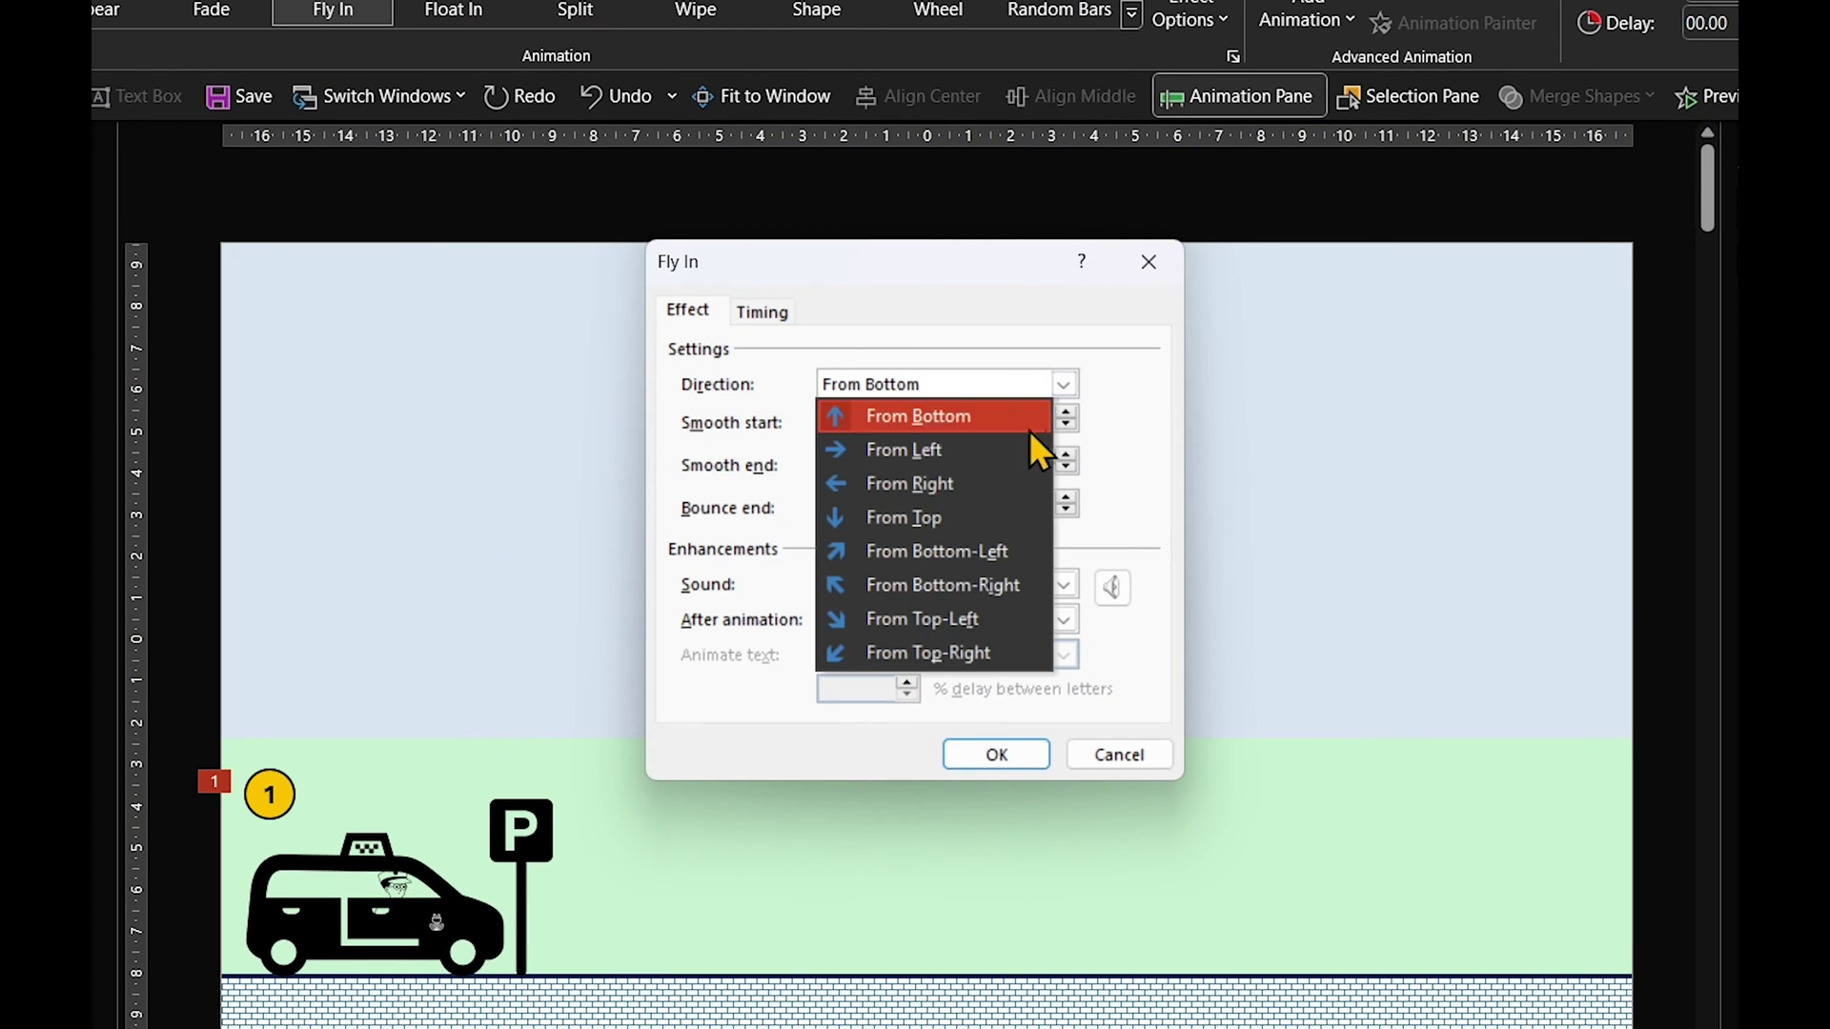
pyautogui.click(983, 450)
pyautogui.moveTo(839, 469); pyautogui.dragTo(863, 471)
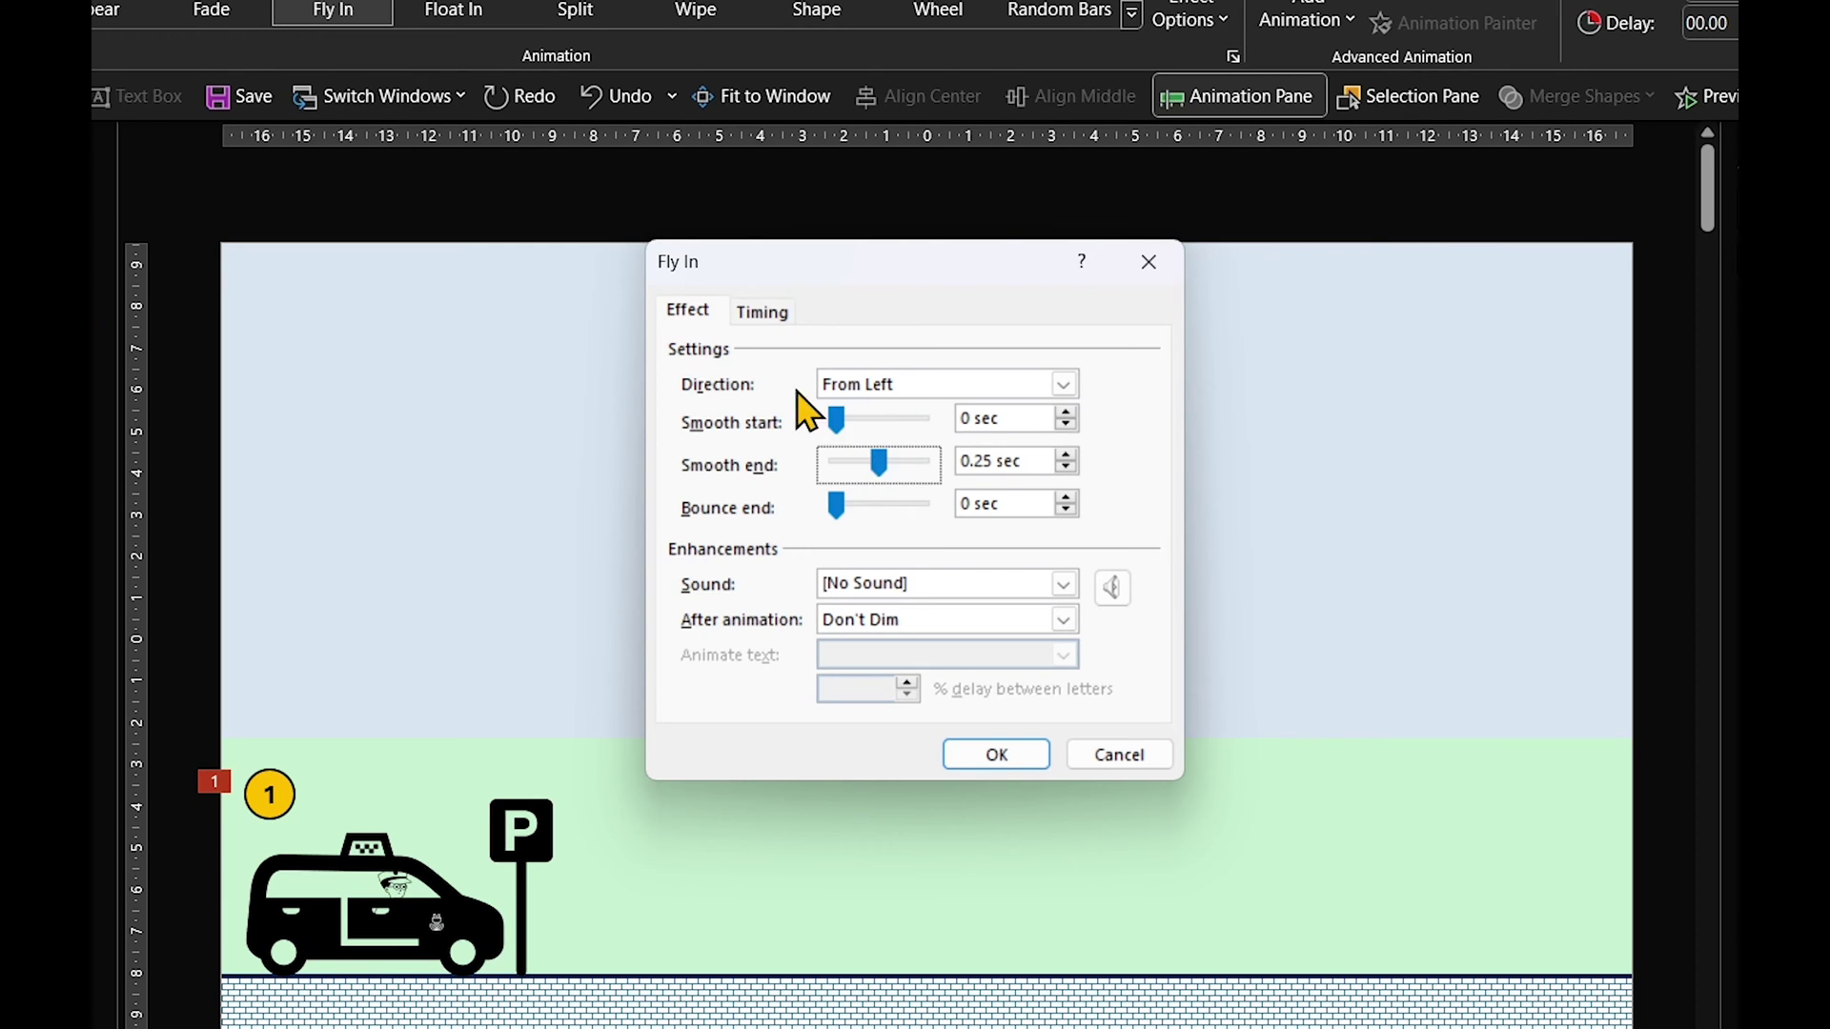
pyautogui.click(771, 315)
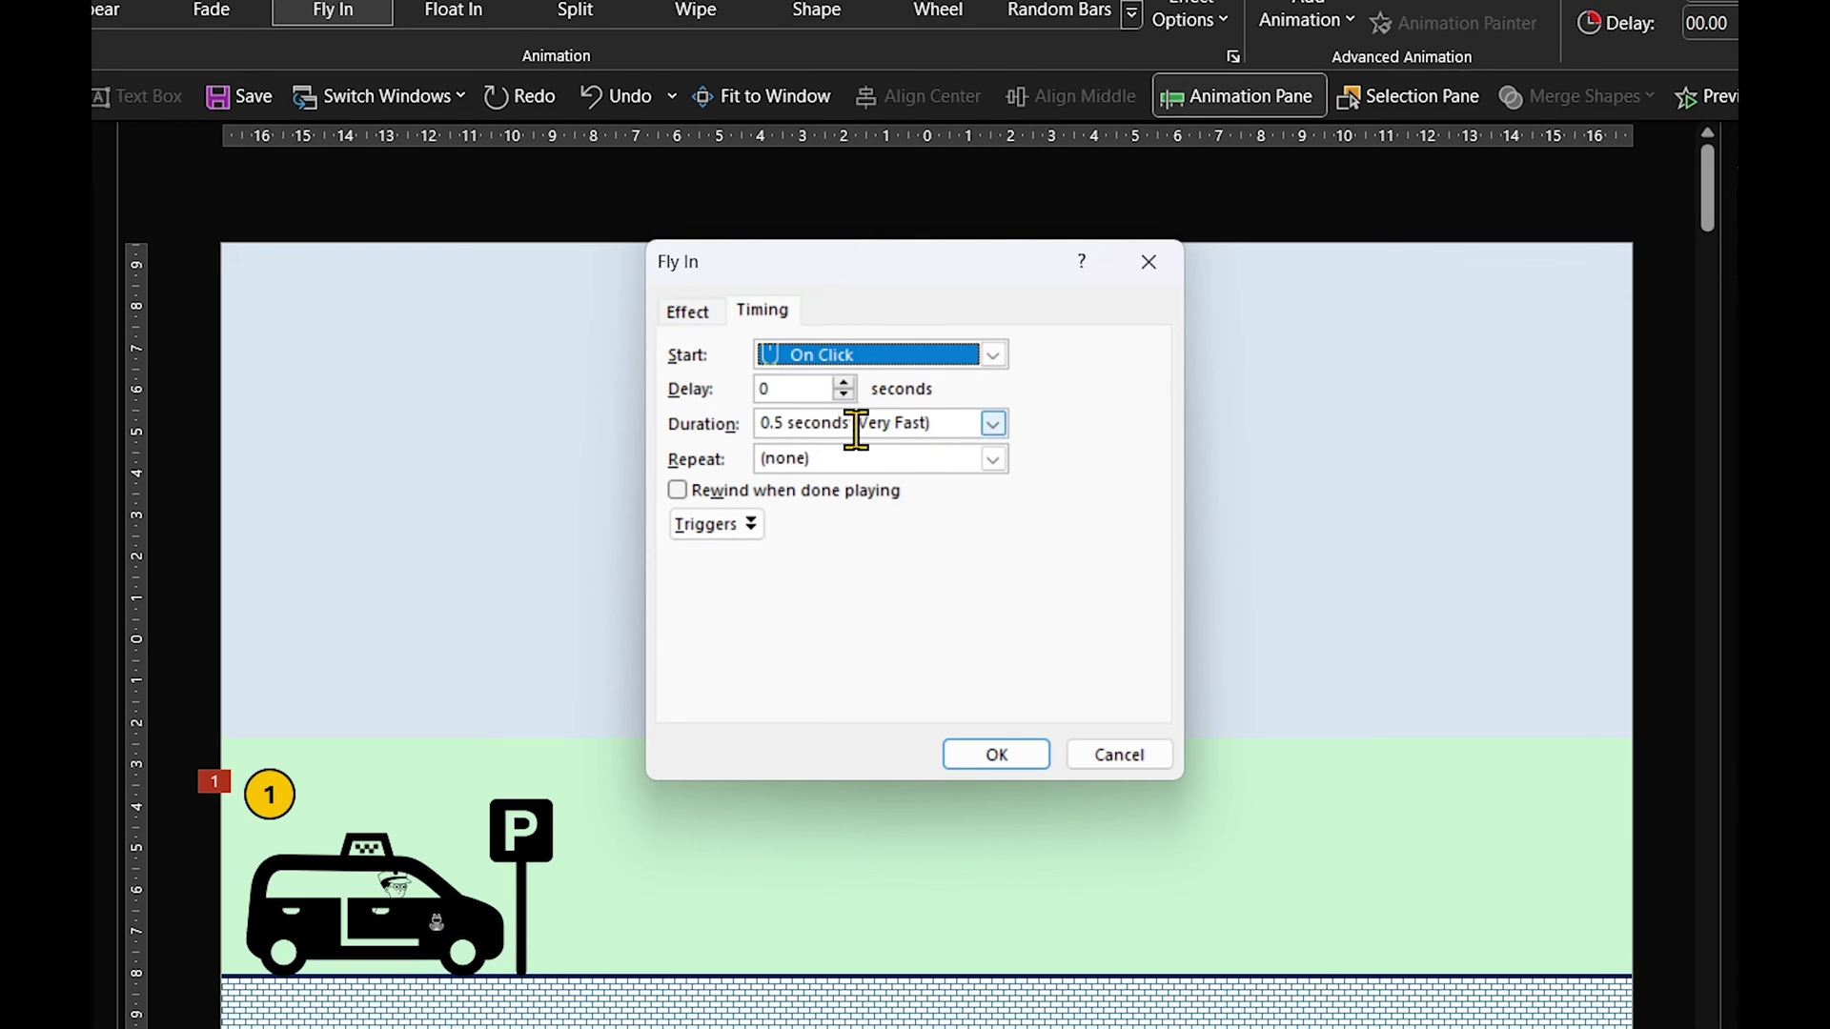
pyautogui.click(972, 753)
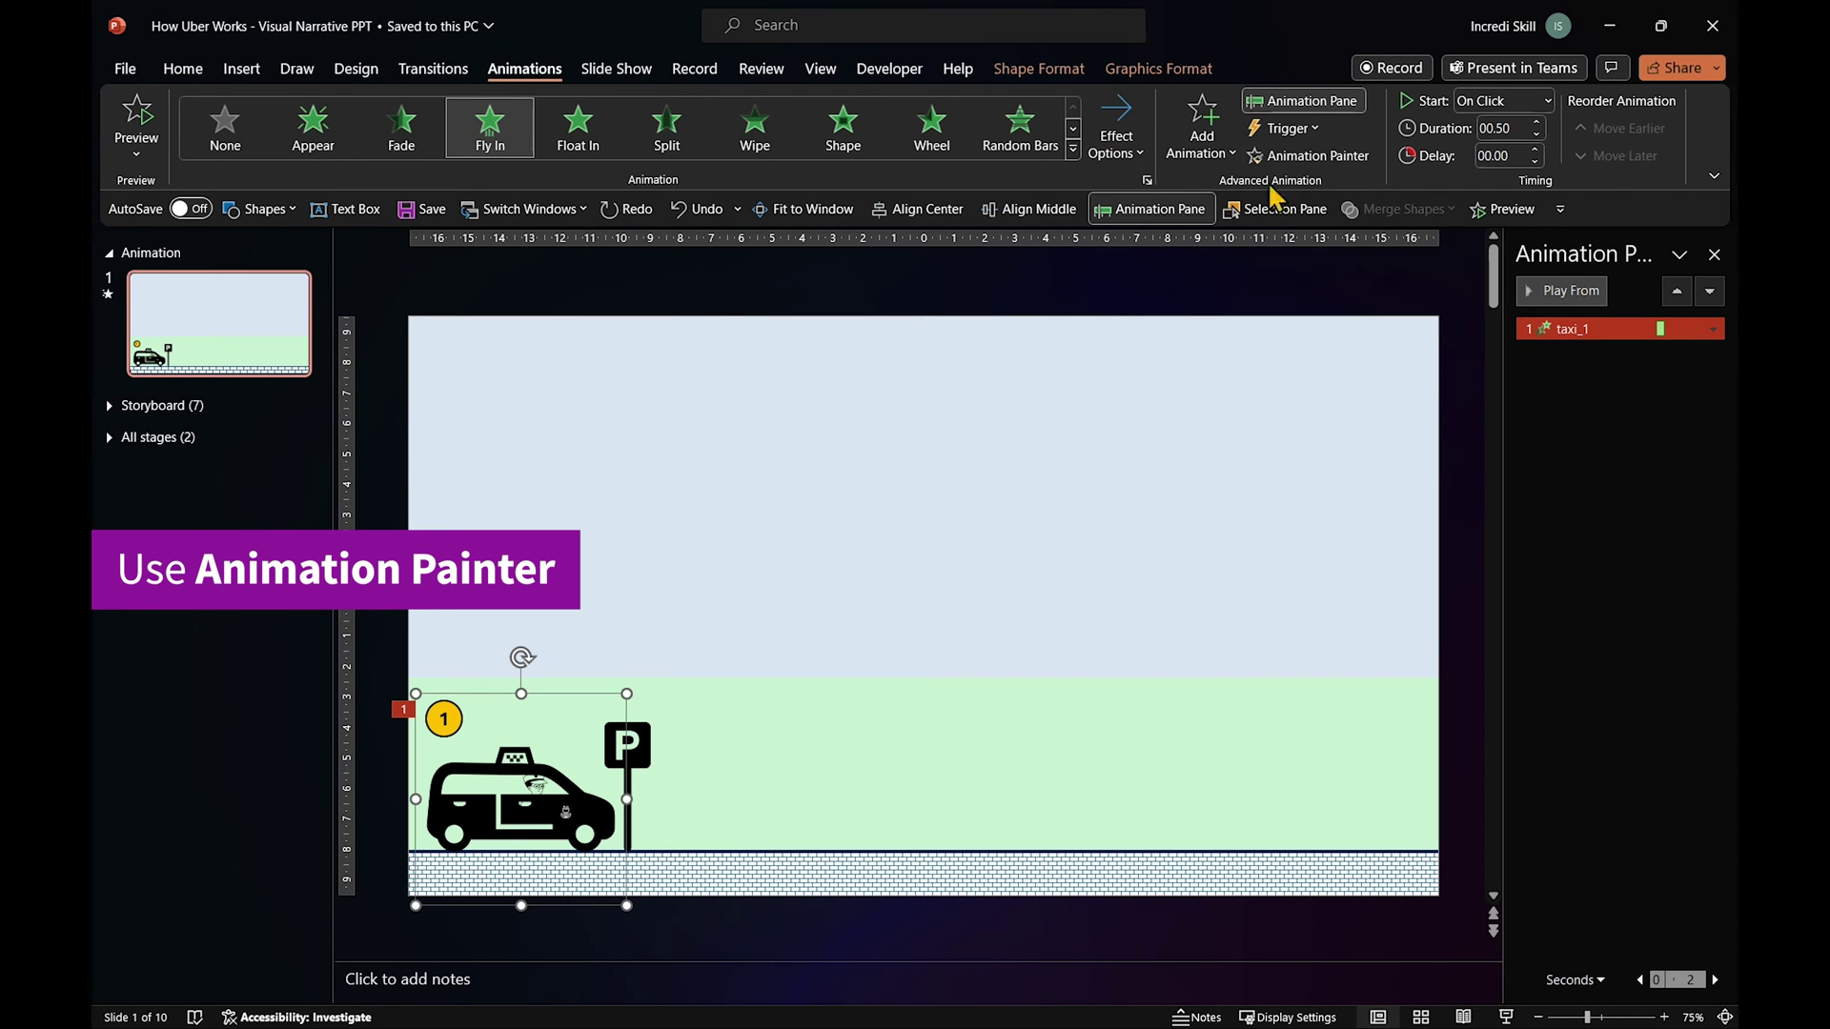
# Paint the taxi's animation onto the sky, bottom rectangle, parking sign and road.
pyautogui.click(1147, 478)
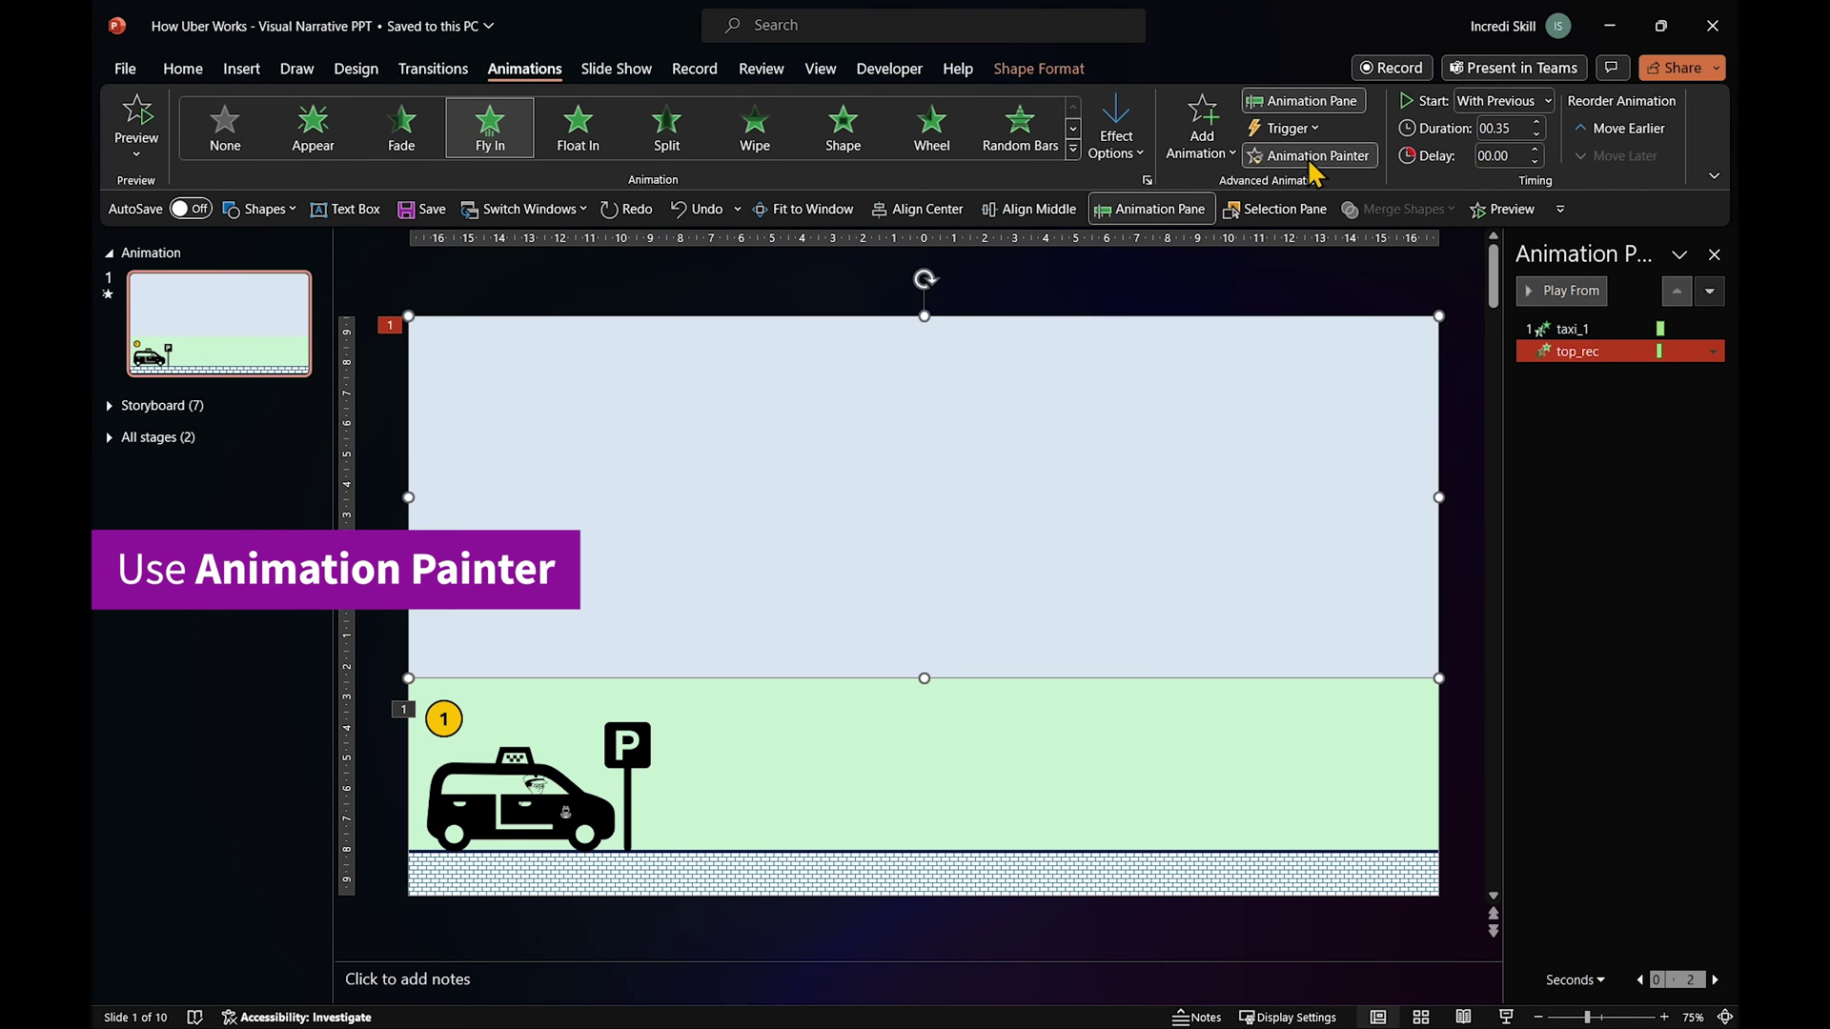
pyautogui.click(1204, 767)
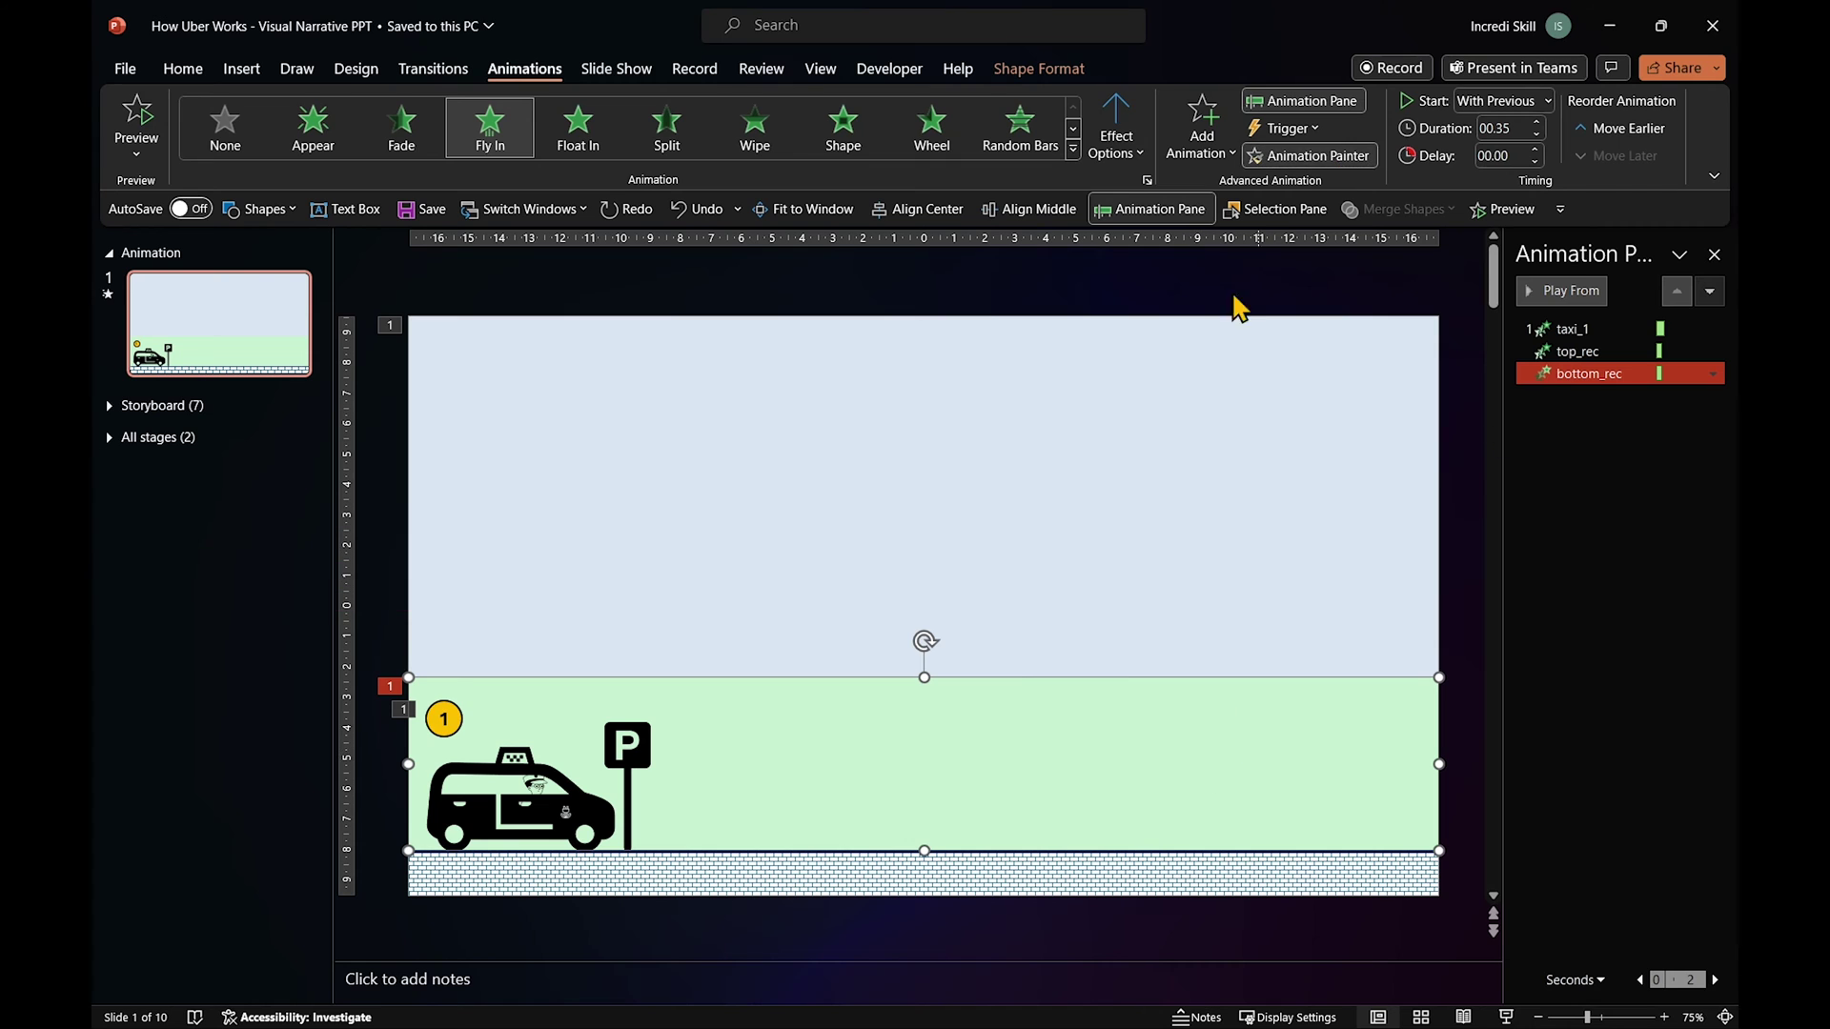
pyautogui.click(647, 763)
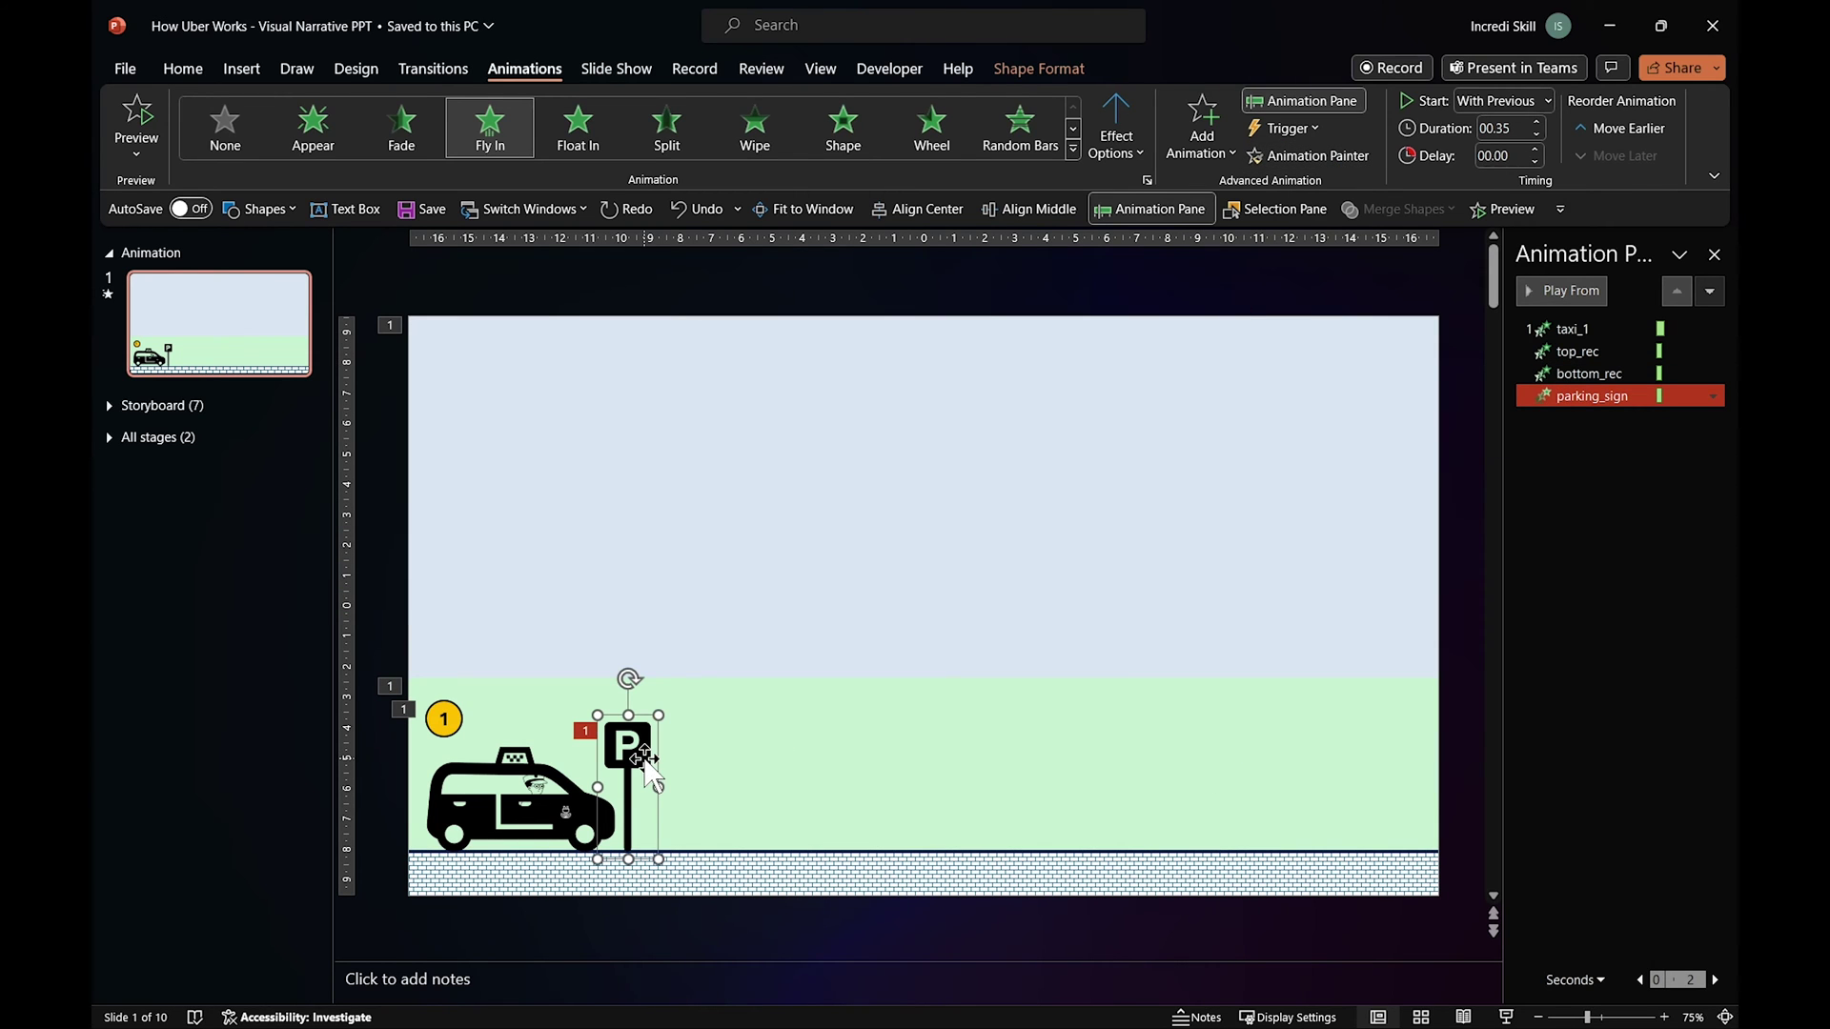
pyautogui.click(1165, 862)
# Play all of the slide's animations to preview the scene.
pyautogui.click(1568, 292)
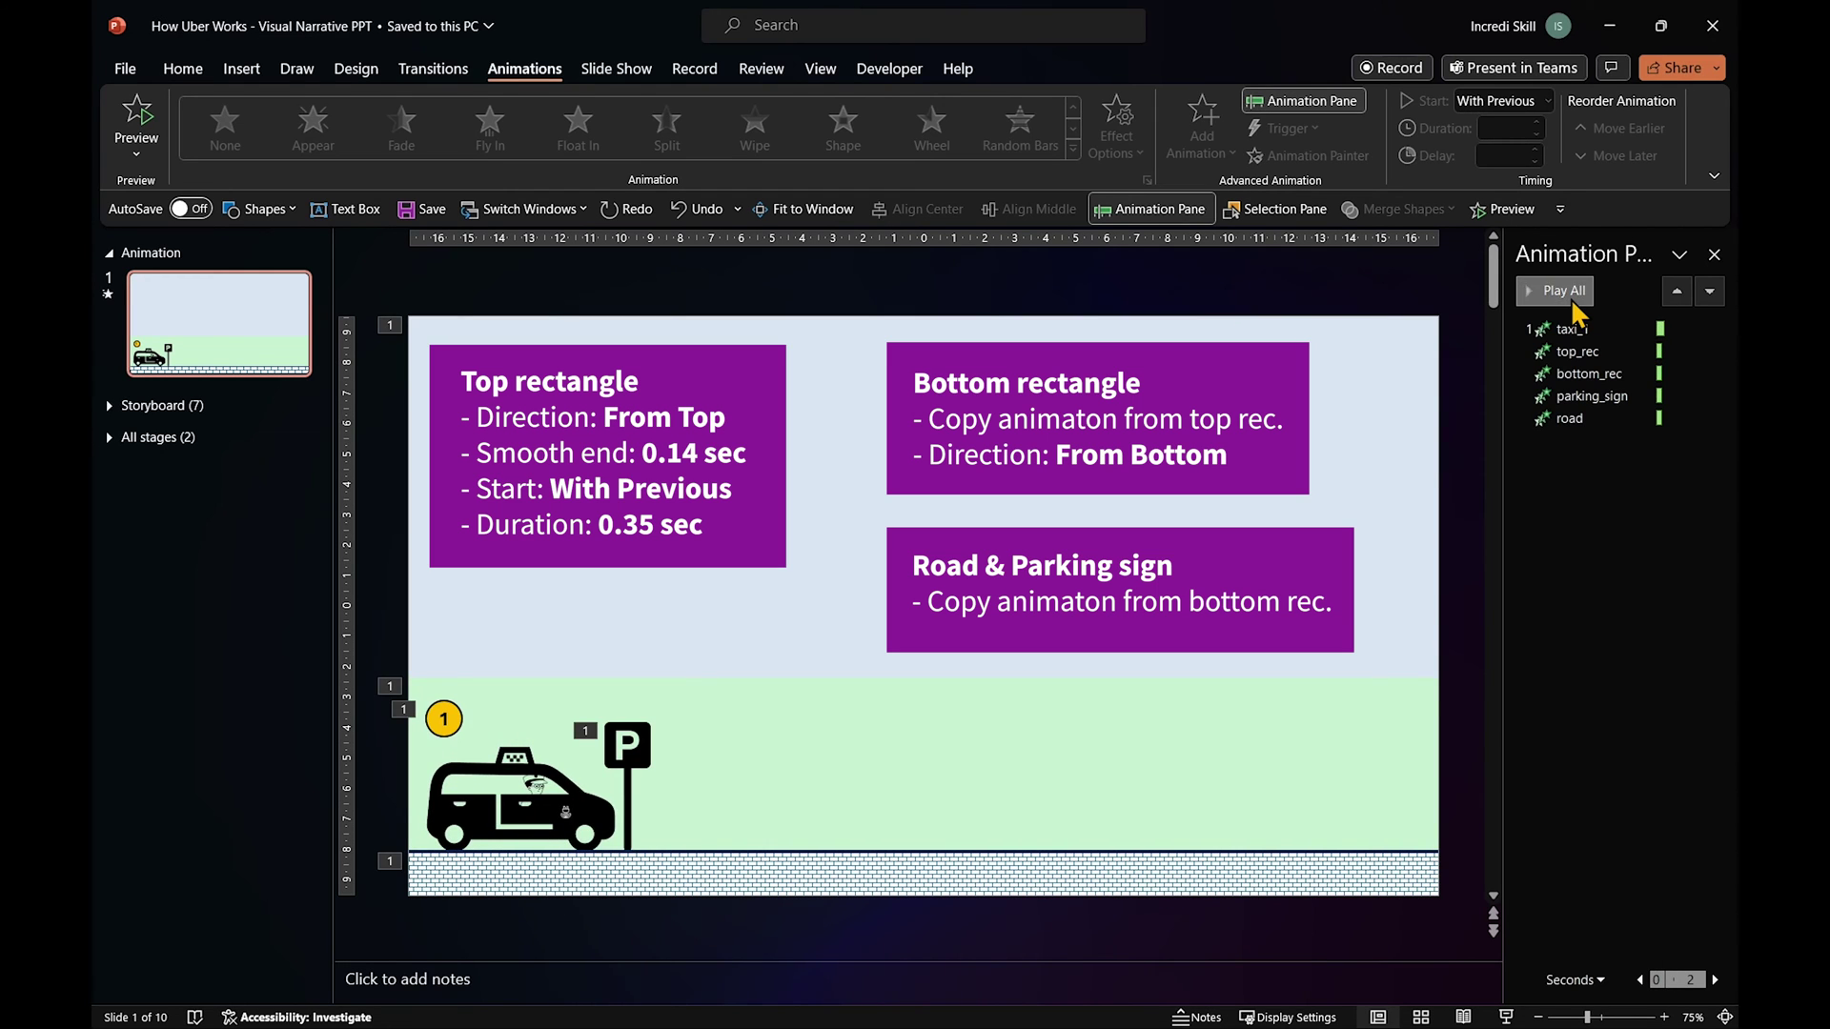
pyautogui.click(1571, 295)
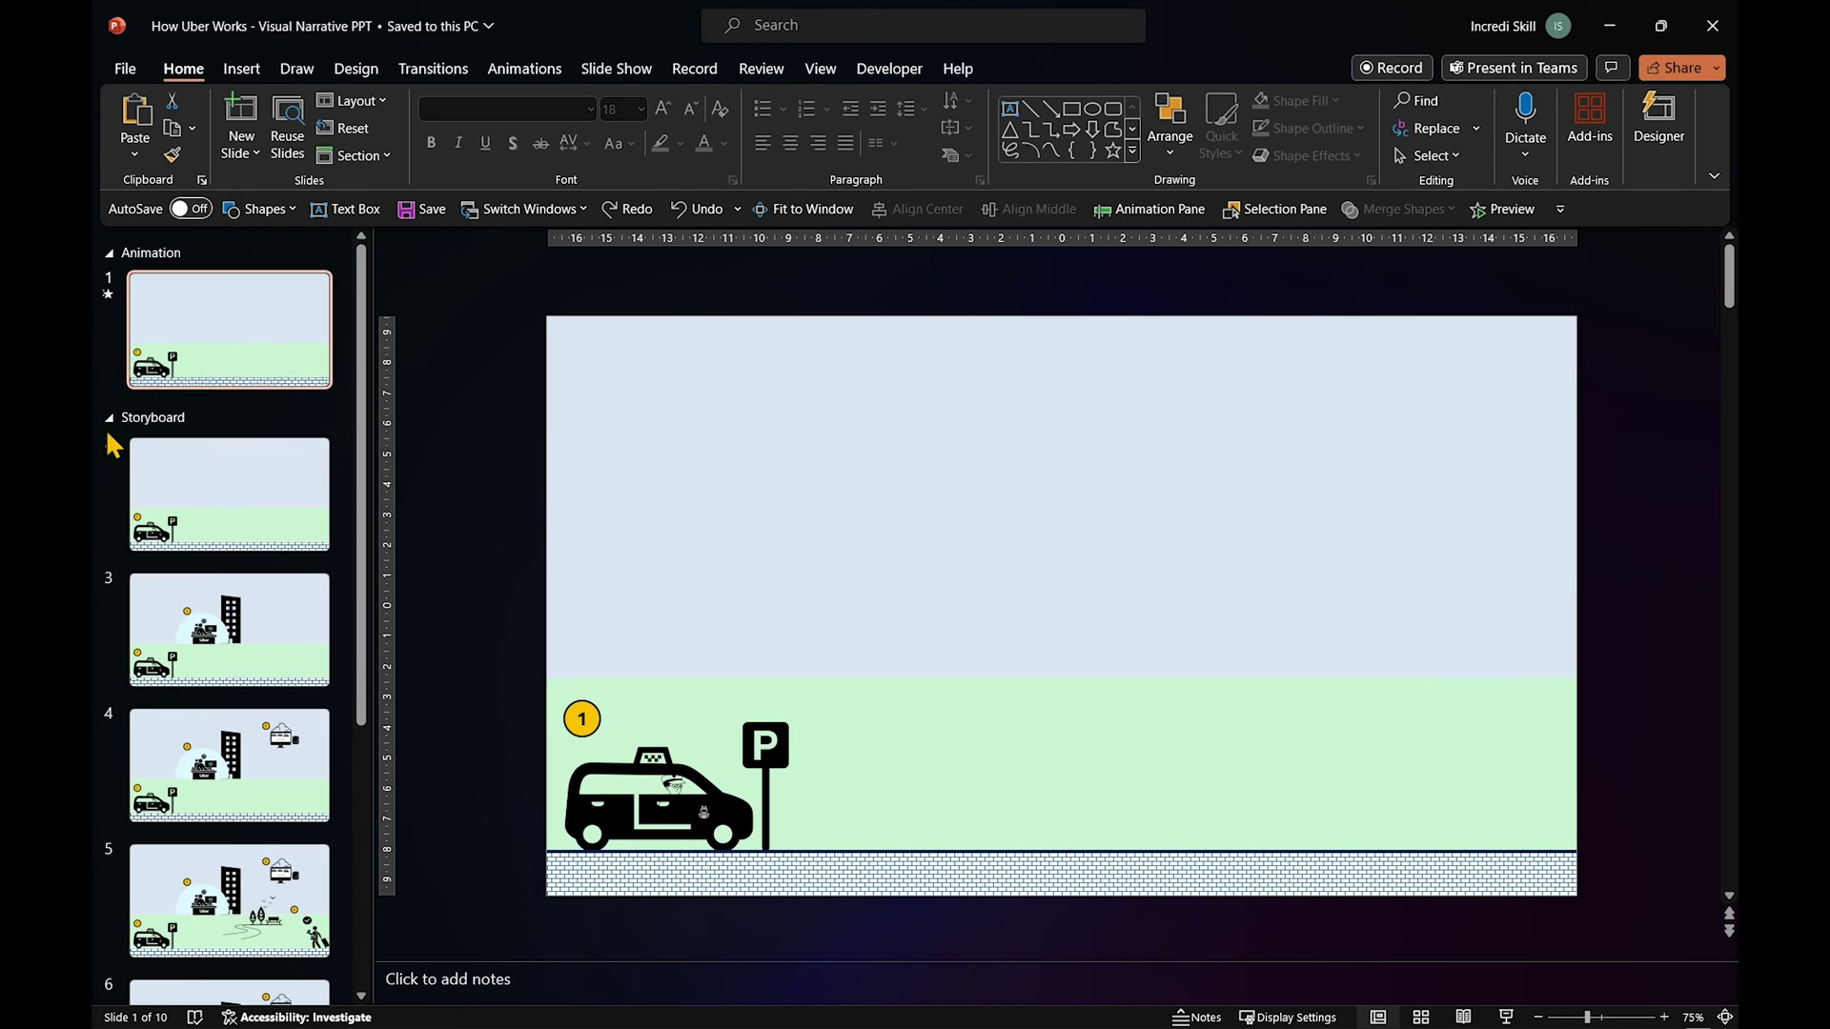
pyautogui.click(238, 638)
# Copy the desk, circle, badge and building from slide 3 onto slide 1 and reorder animations.
pyautogui.moveTo(755, 275); pyautogui.dragTo(1222, 721)
pyautogui.hotkey('ctrl', 'c')
pyautogui.click(204, 354)
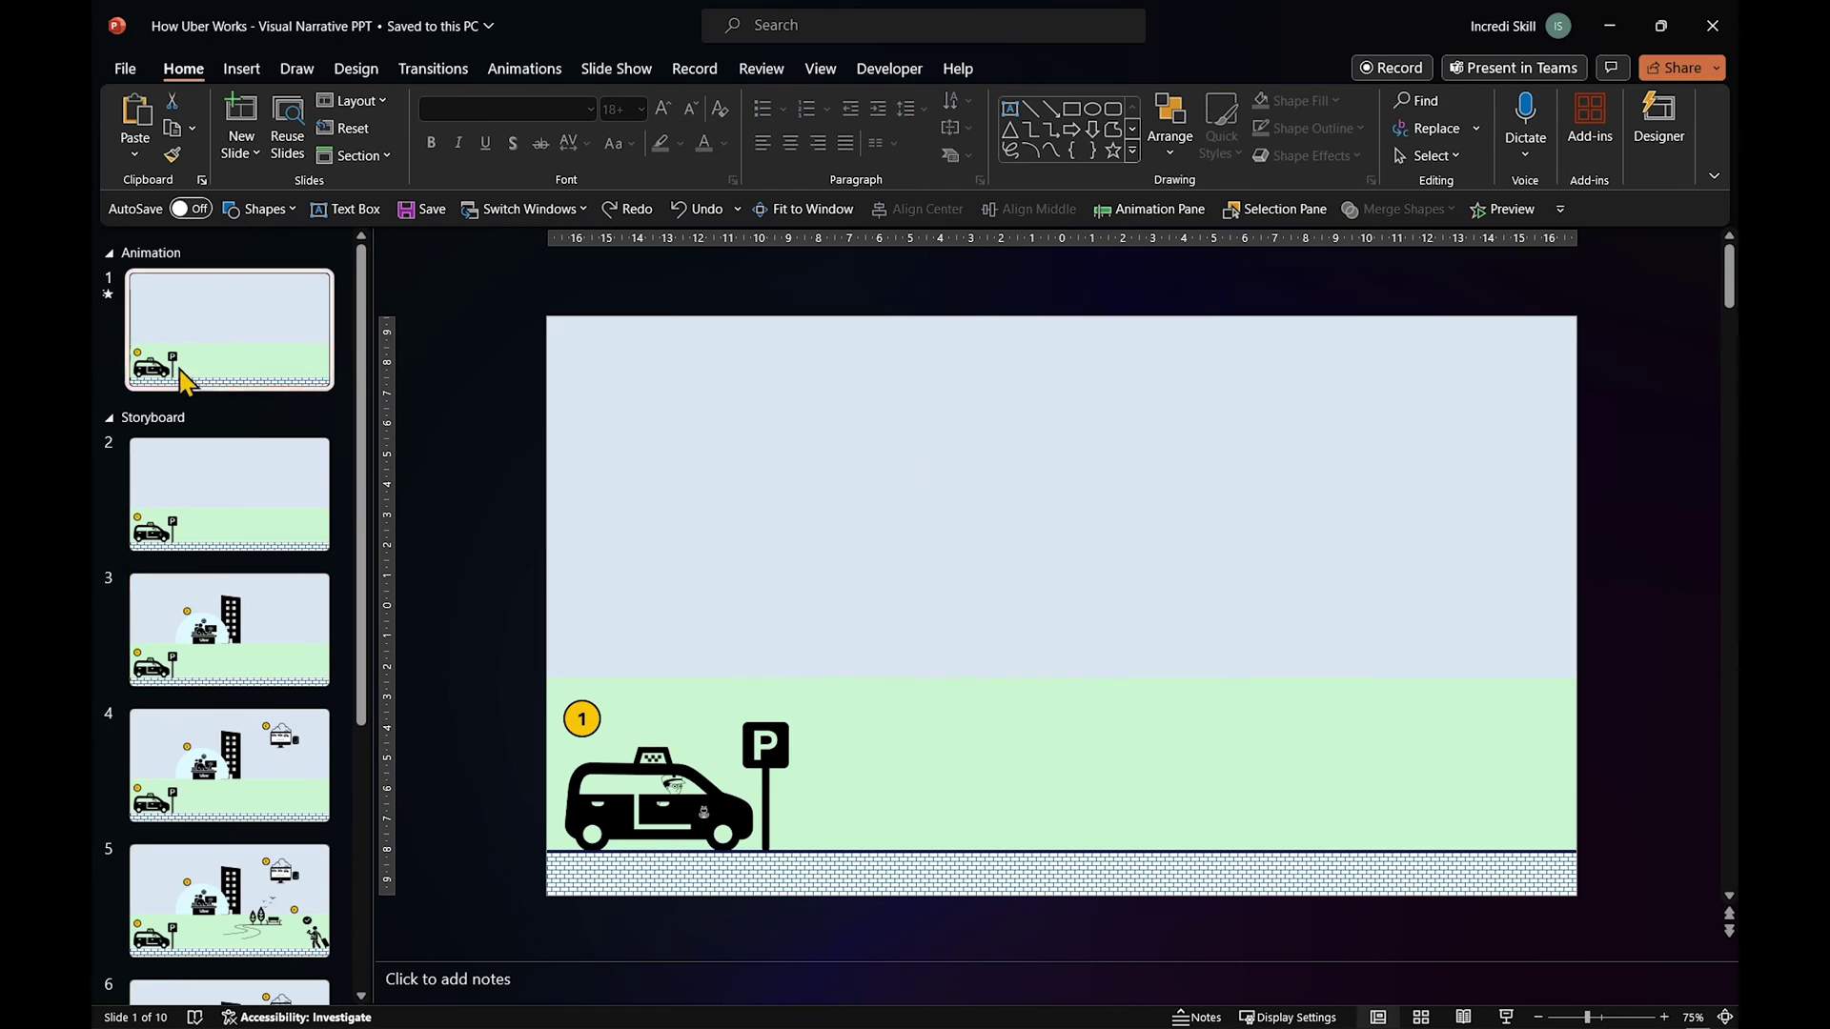
pyautogui.hotkey('ctrl', 'v')
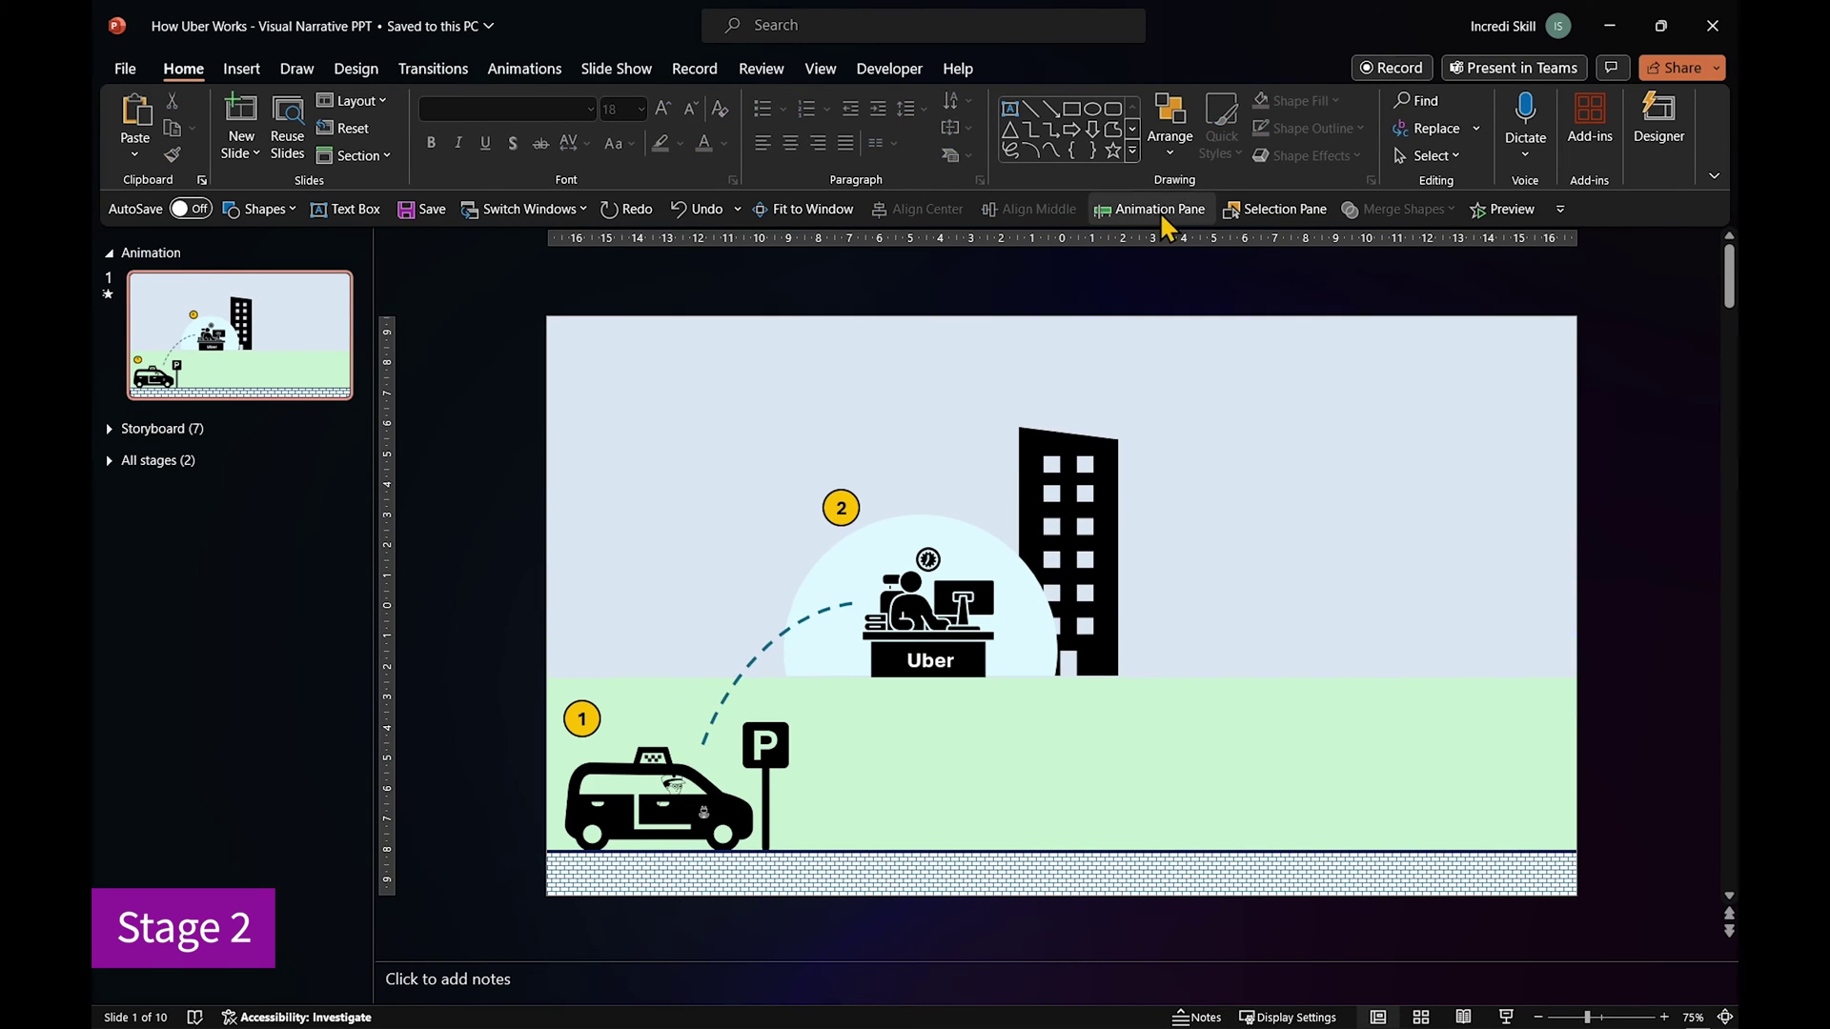
pyautogui.click(1160, 209)
pyautogui.click(1575, 463)
pyautogui.moveTo(1575, 462); pyautogui.dragTo(1571, 295)
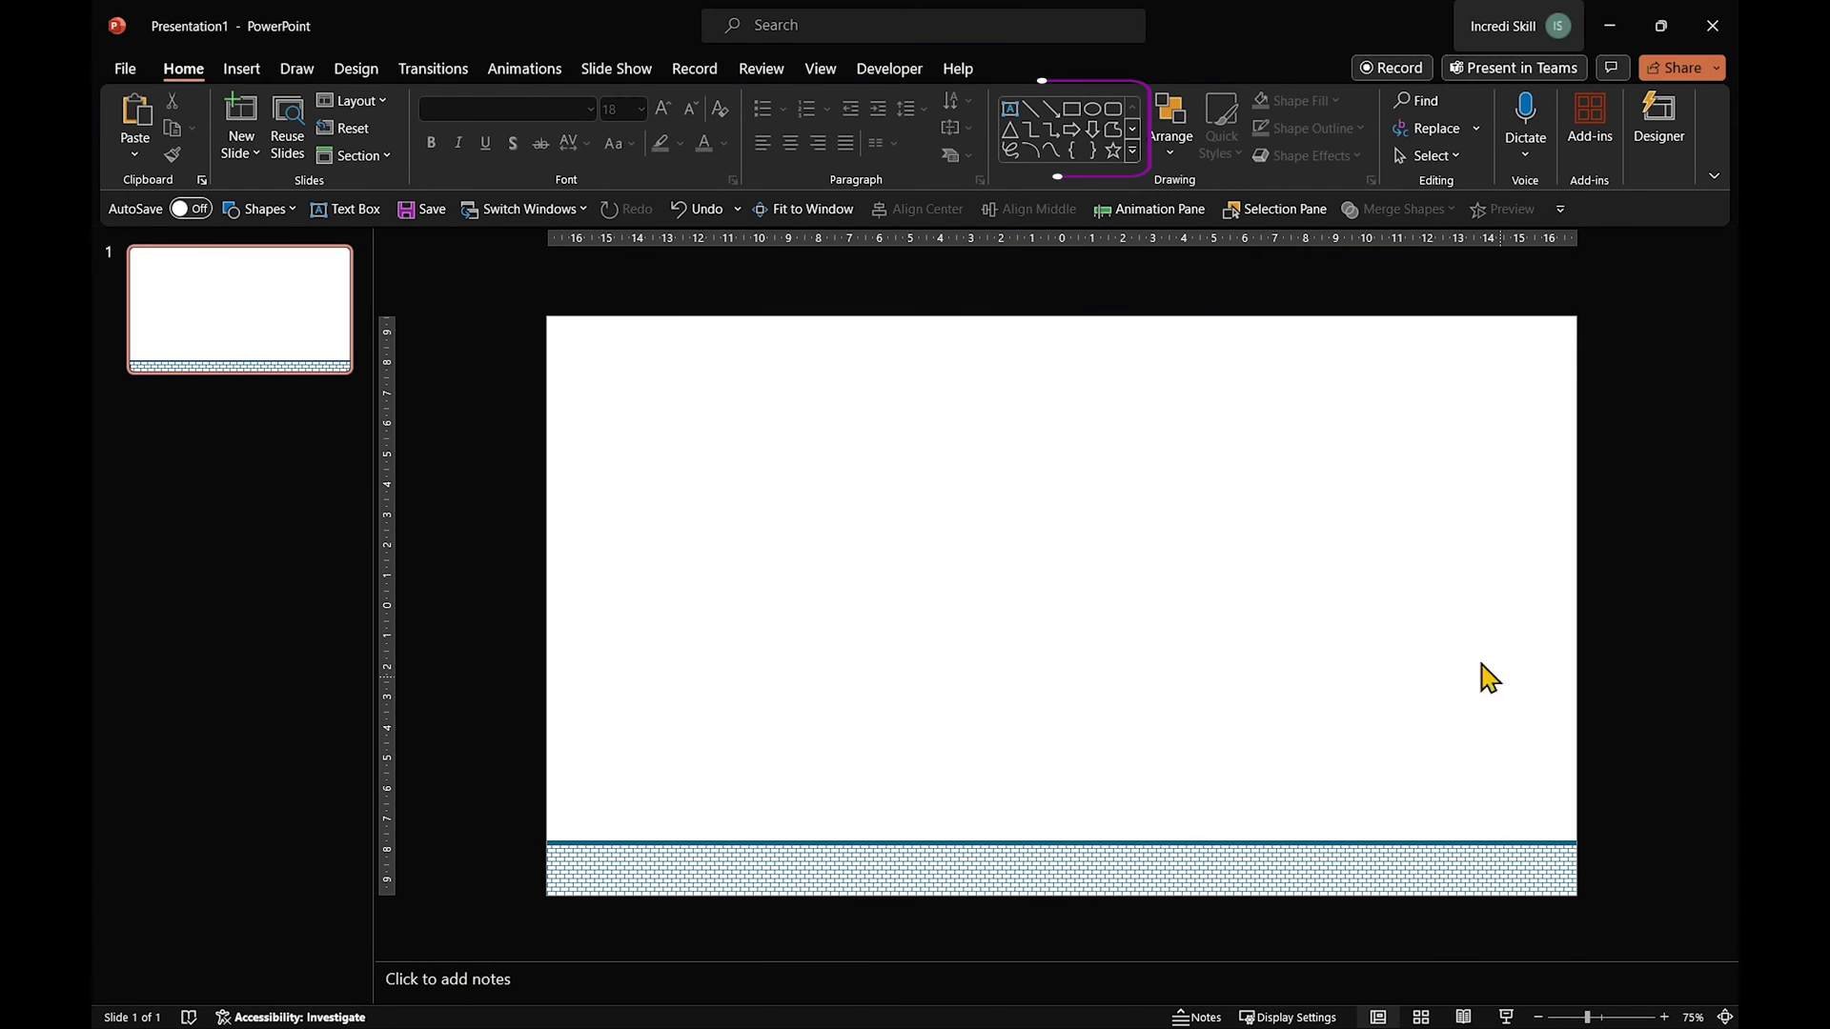
# Draw an arc, rotate it left 90°, and position it near the taxi.
pyautogui.click(1036, 154)
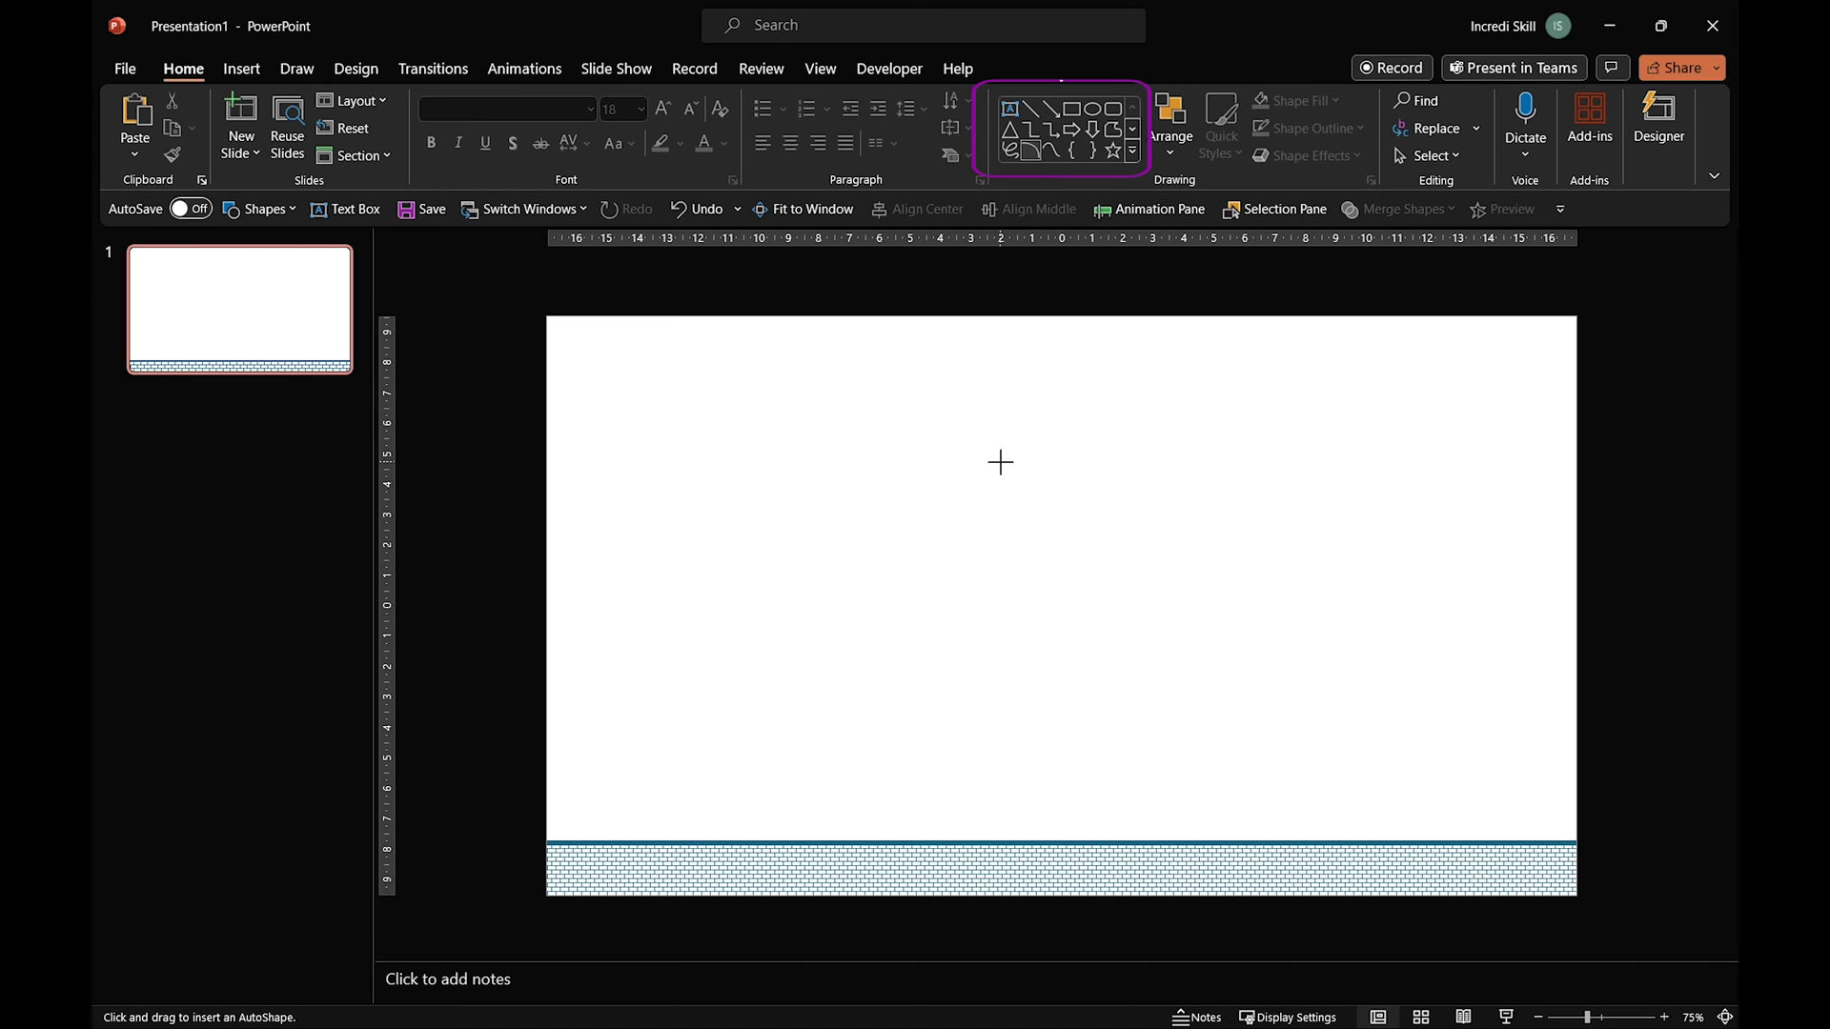
pyautogui.moveTo(854, 409)
pyautogui.mouseDown()
pyautogui.moveTo(1240, 634)
pyautogui.moveTo(1425, 845)
pyautogui.mouseUp()
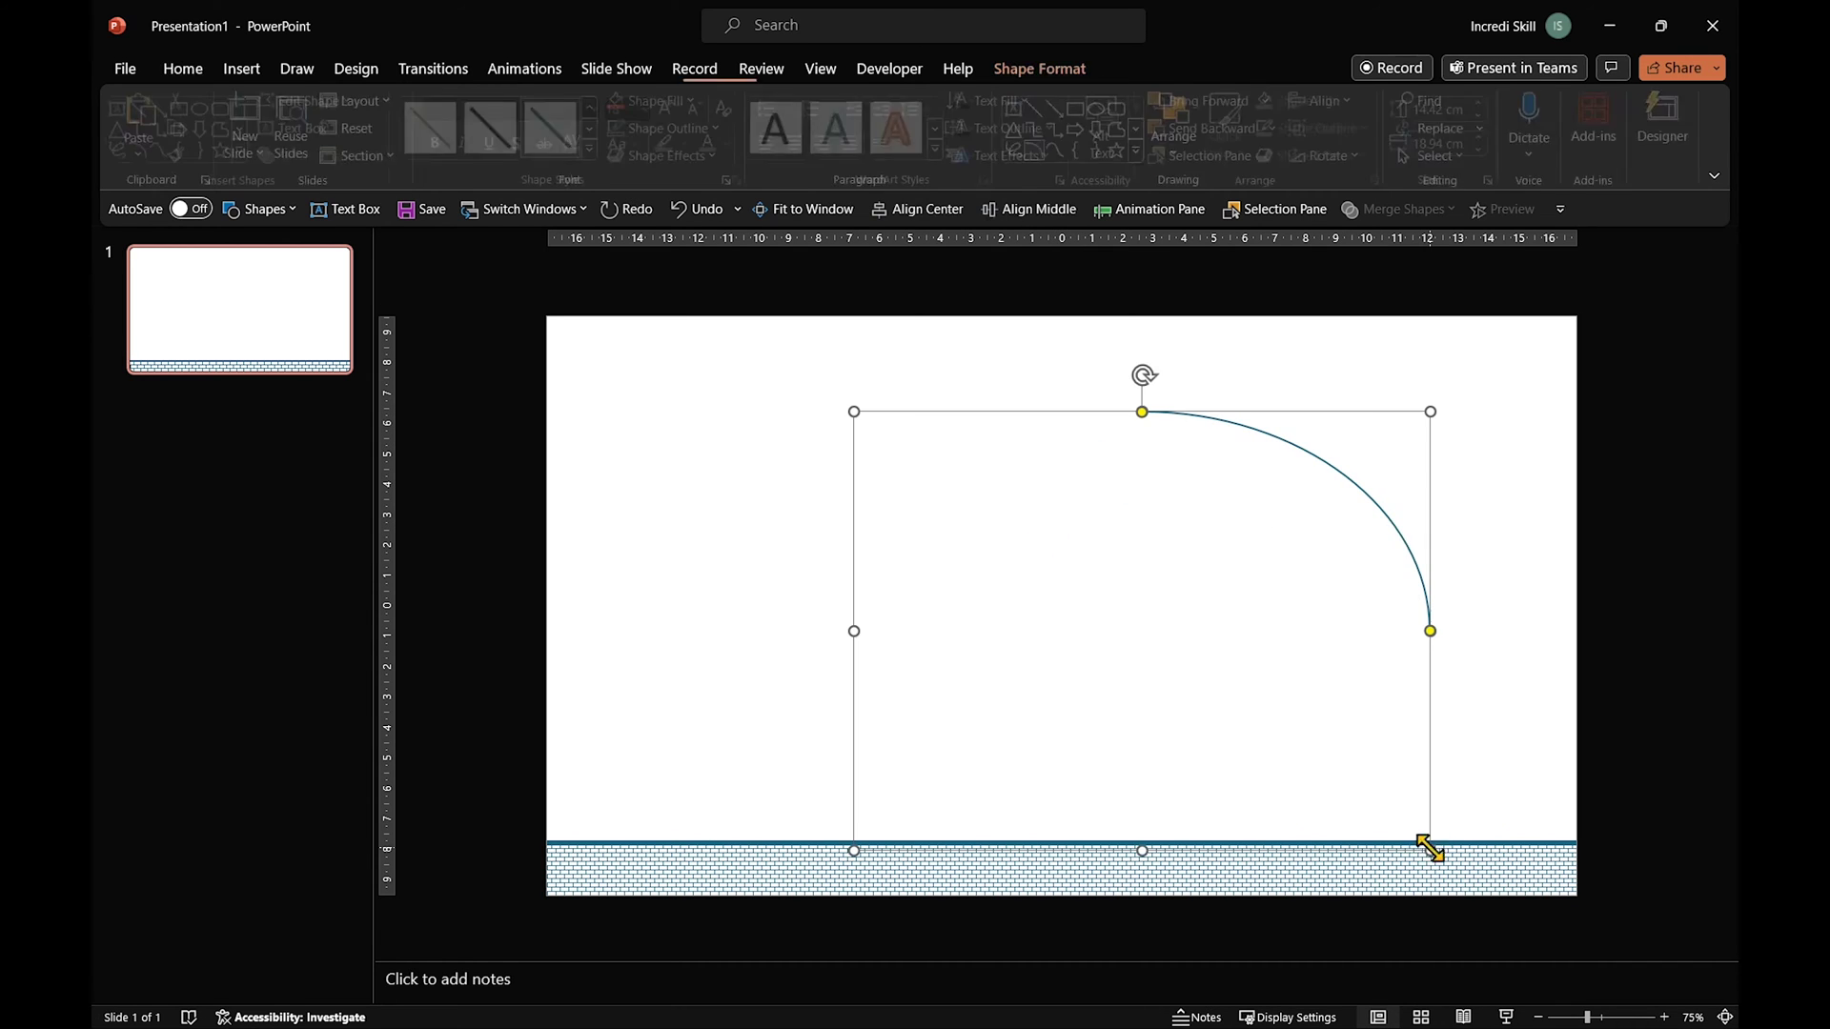
pyautogui.moveTo(1372, 519); pyautogui.dragTo(1105, 545)
pyautogui.click(1370, 156)
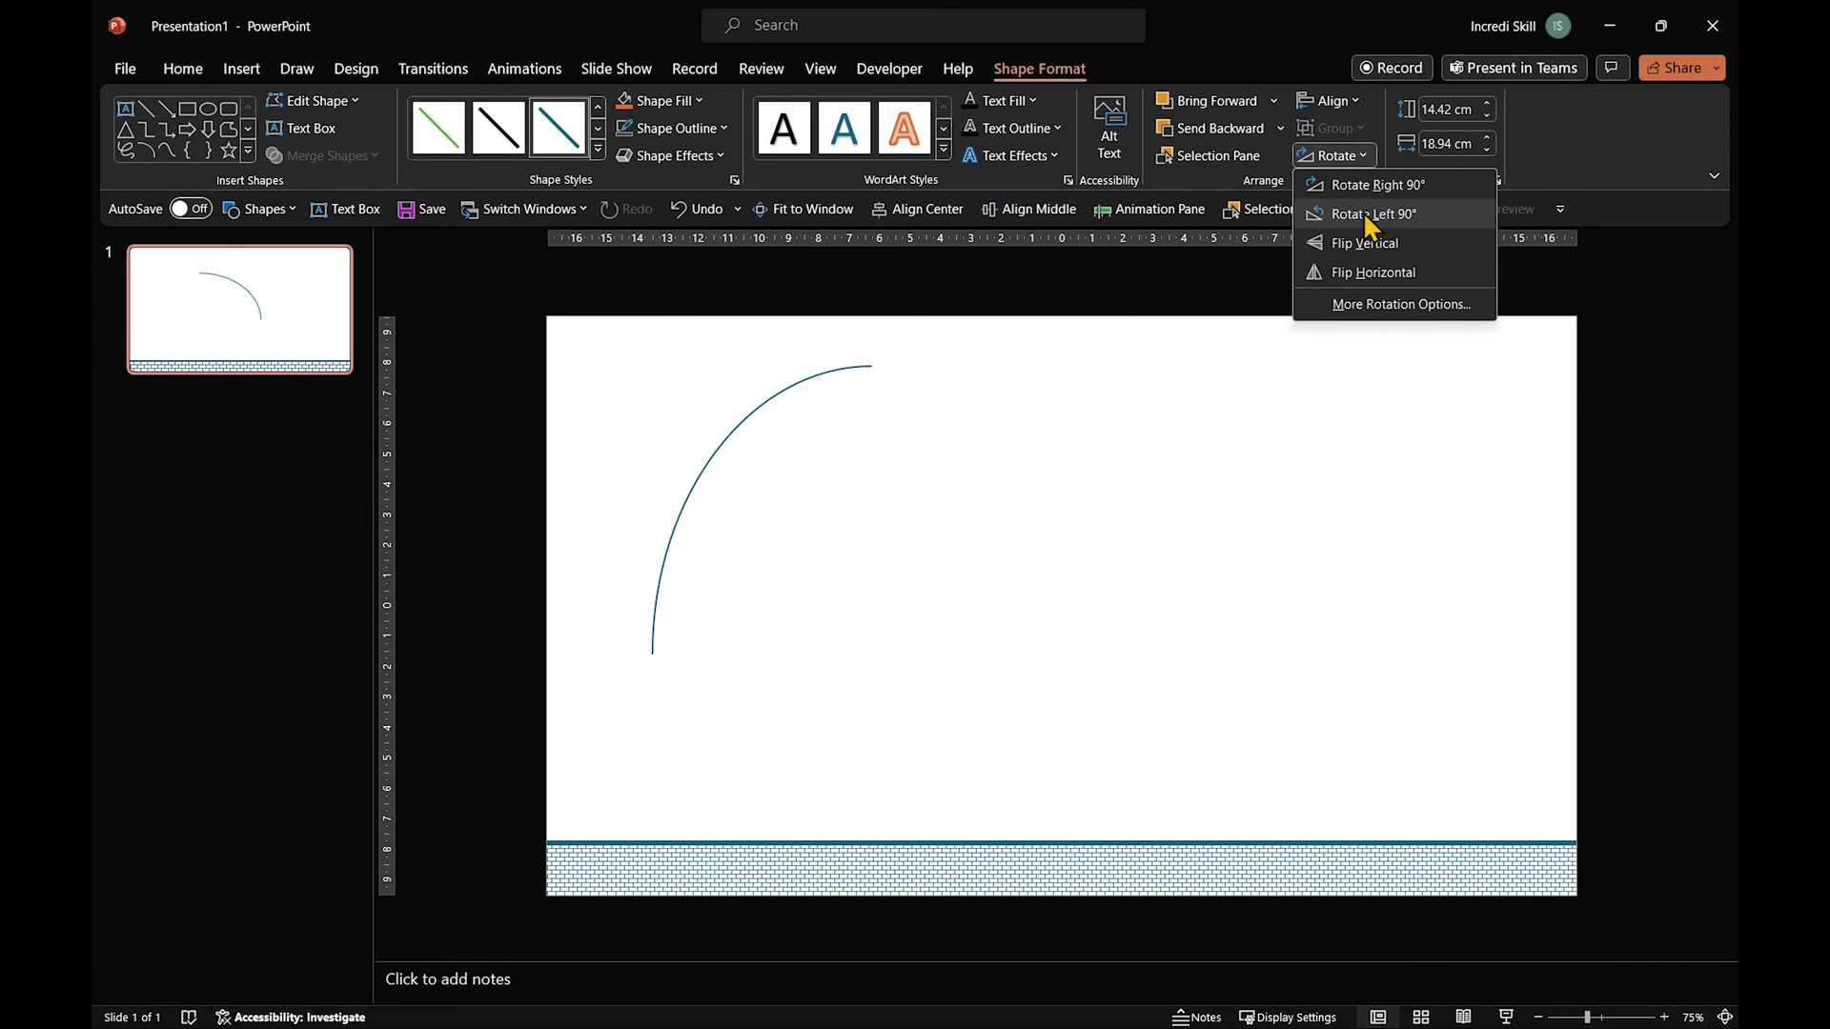
pyautogui.click(1346, 213)
pyautogui.moveTo(849, 368); pyautogui.dragTo(976, 516)
# Give the arc a thicker, dashed outline.
pyautogui.click(722, 128)
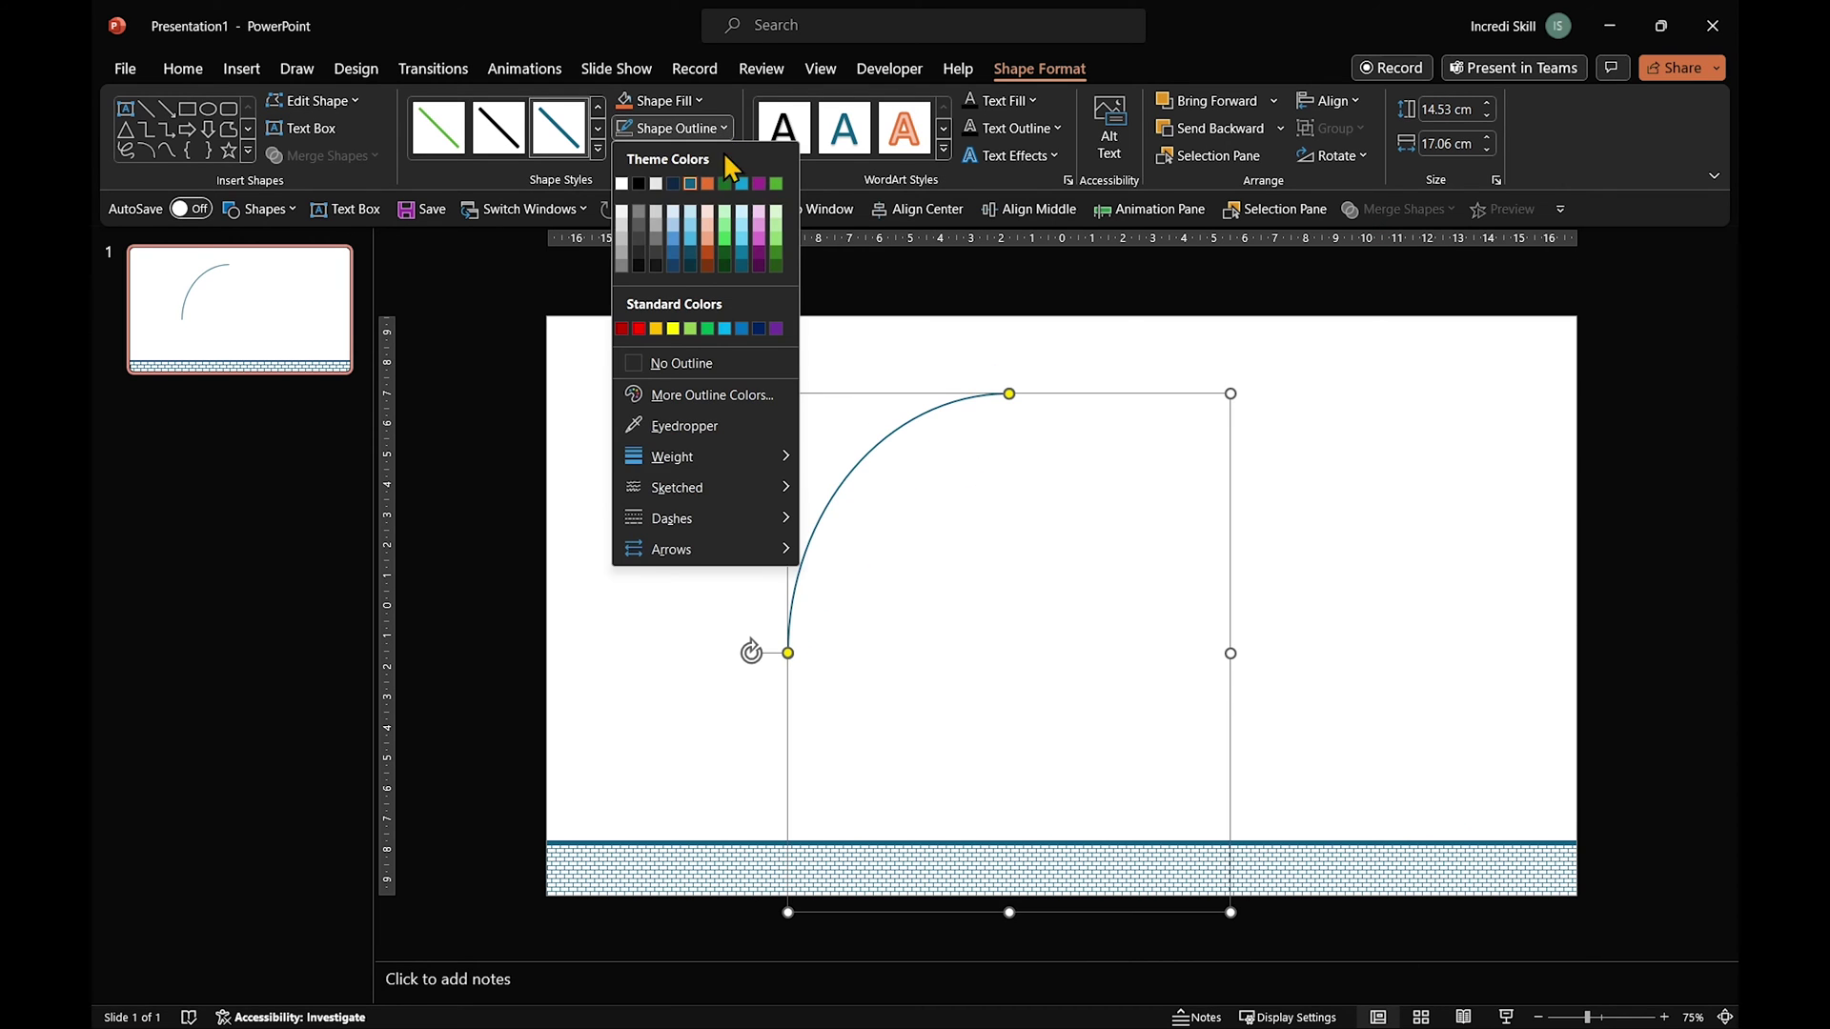
pyautogui.moveTo(723, 450)
pyautogui.click(885, 633)
pyautogui.click(723, 131)
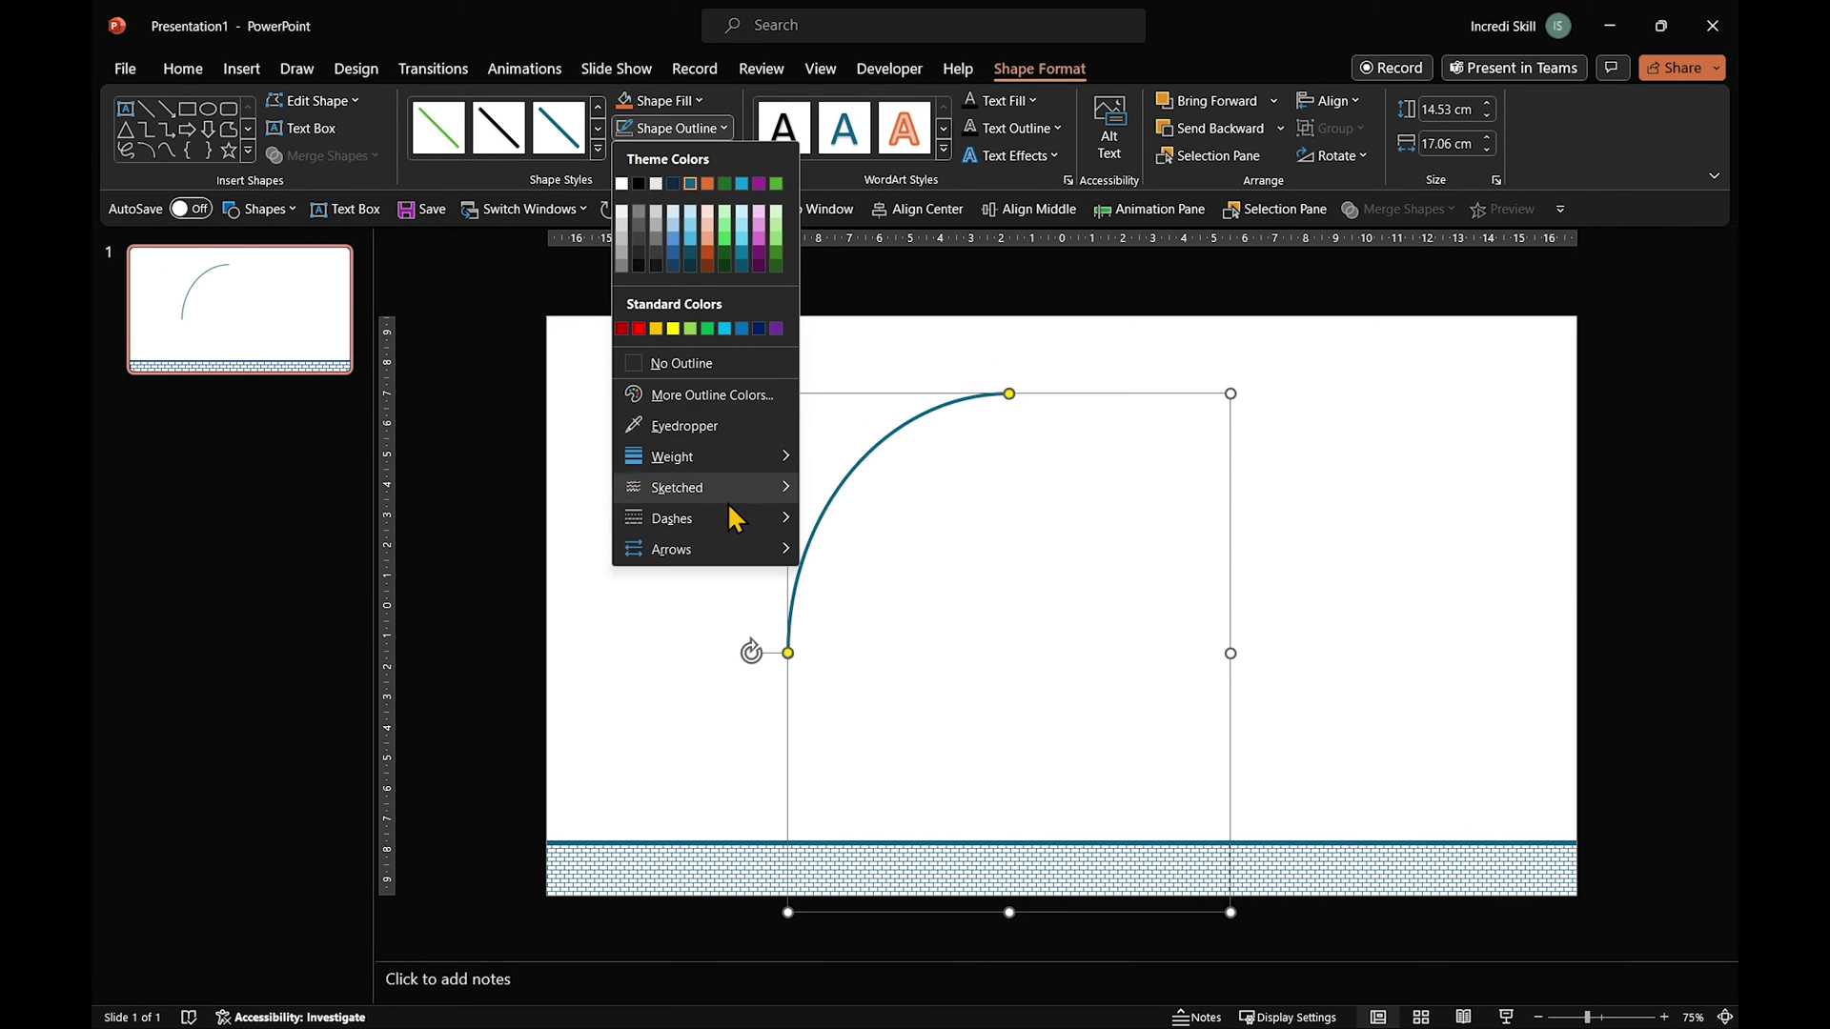
pyautogui.moveTo(730, 515)
pyautogui.click(836, 570)
# Drag the arc's end handles so it curves from the taxi up to the office.
pyautogui.moveTo(1013, 400); pyautogui.dragTo(1085, 408)
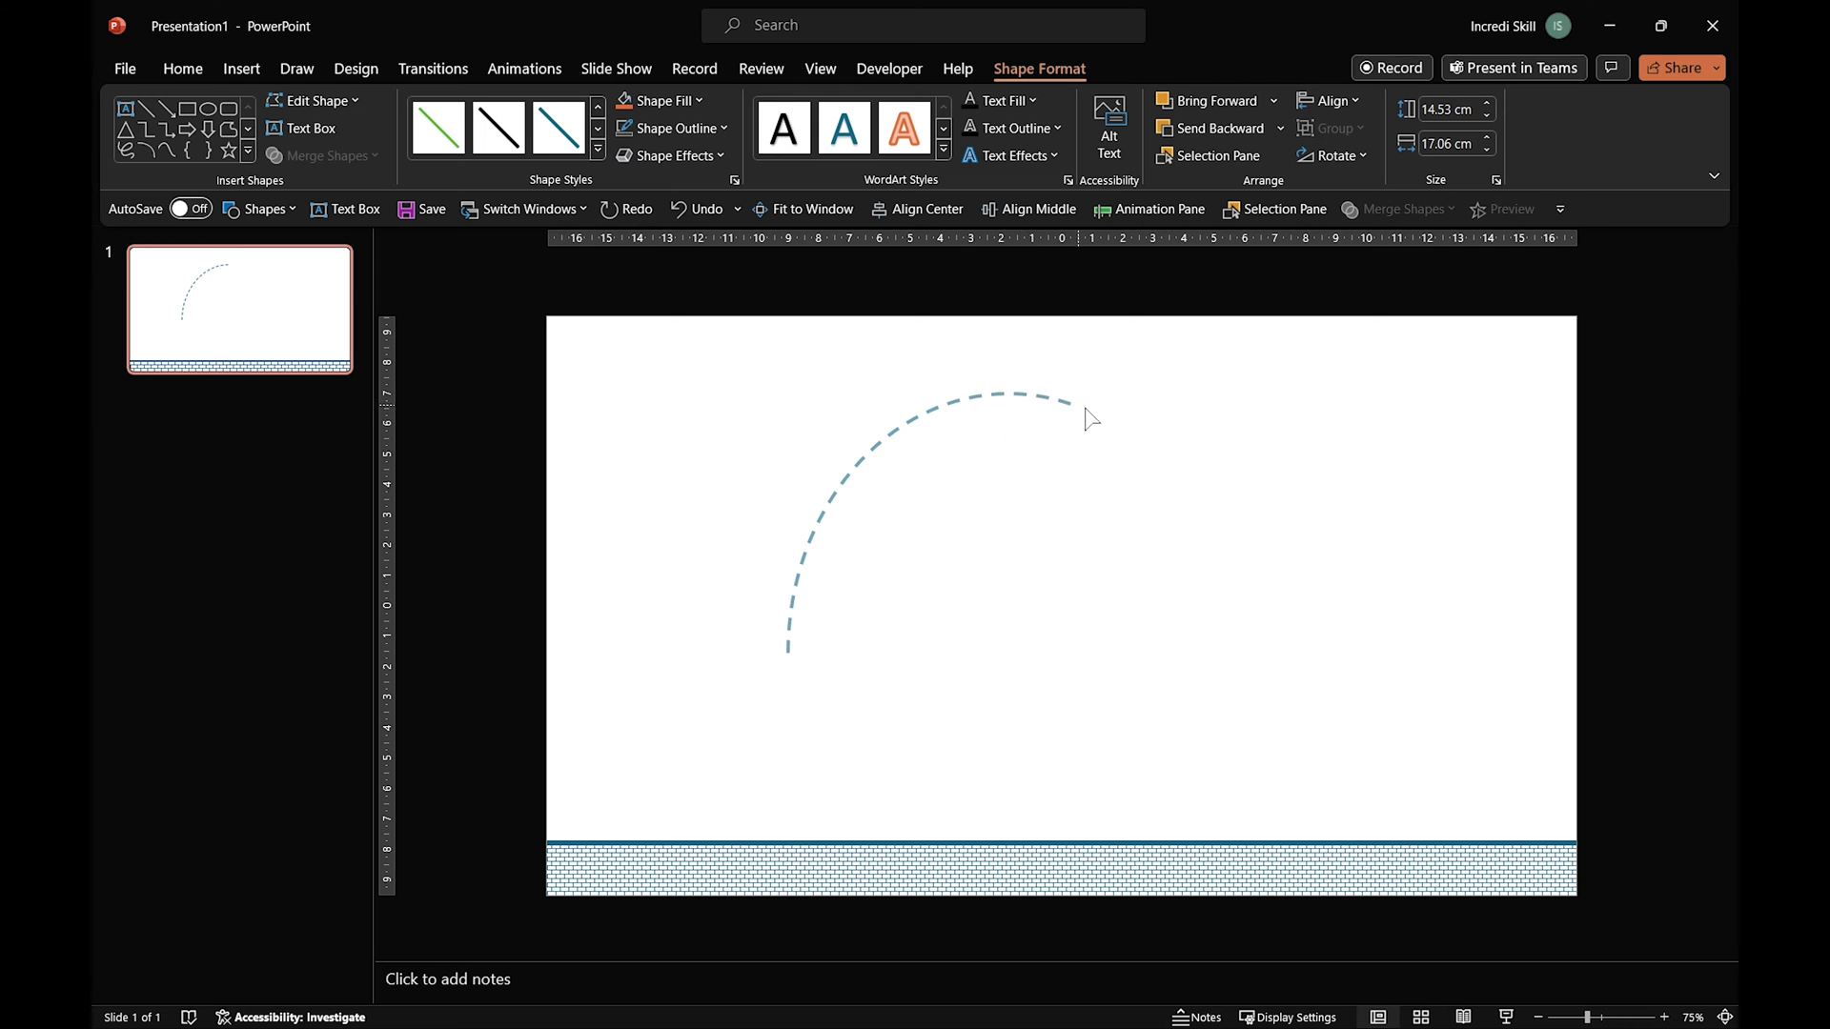
pyautogui.moveTo(1259, 563); pyautogui.dragTo(989, 394)
pyautogui.moveTo(787, 654); pyautogui.dragTo(803, 698)
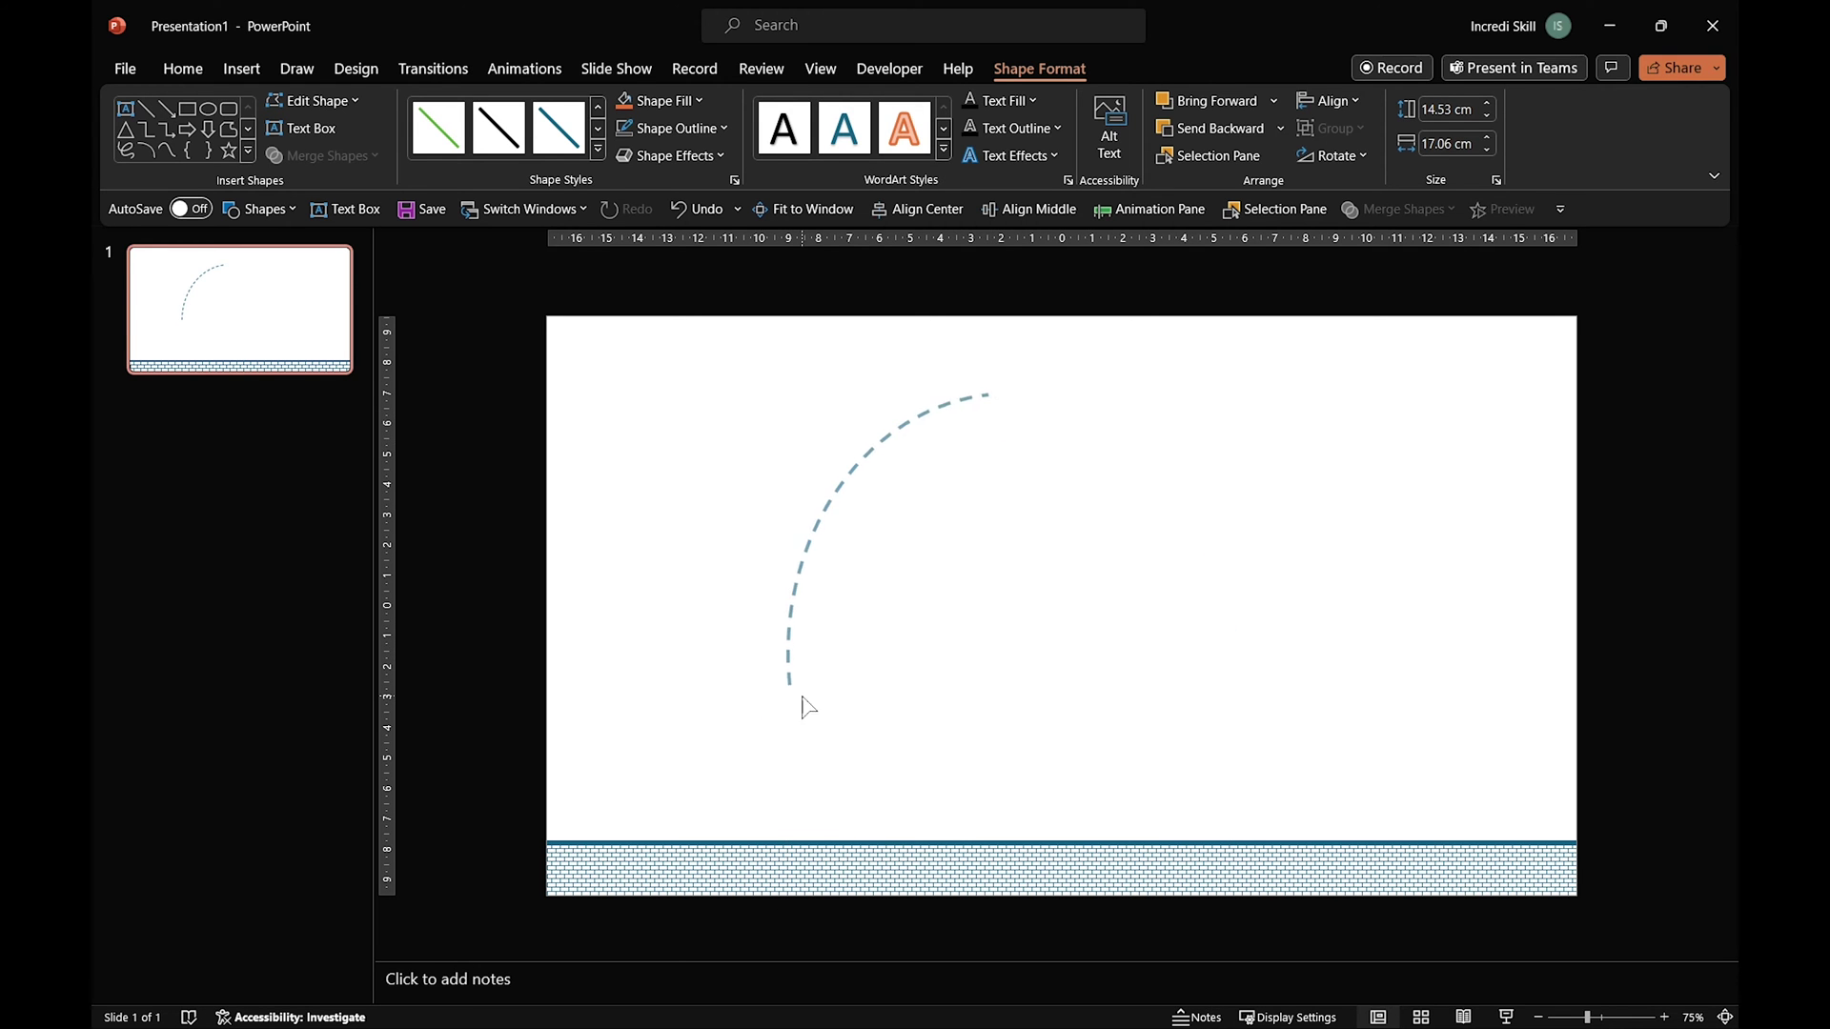
pyautogui.moveTo(866, 769); pyautogui.dragTo(882, 784)
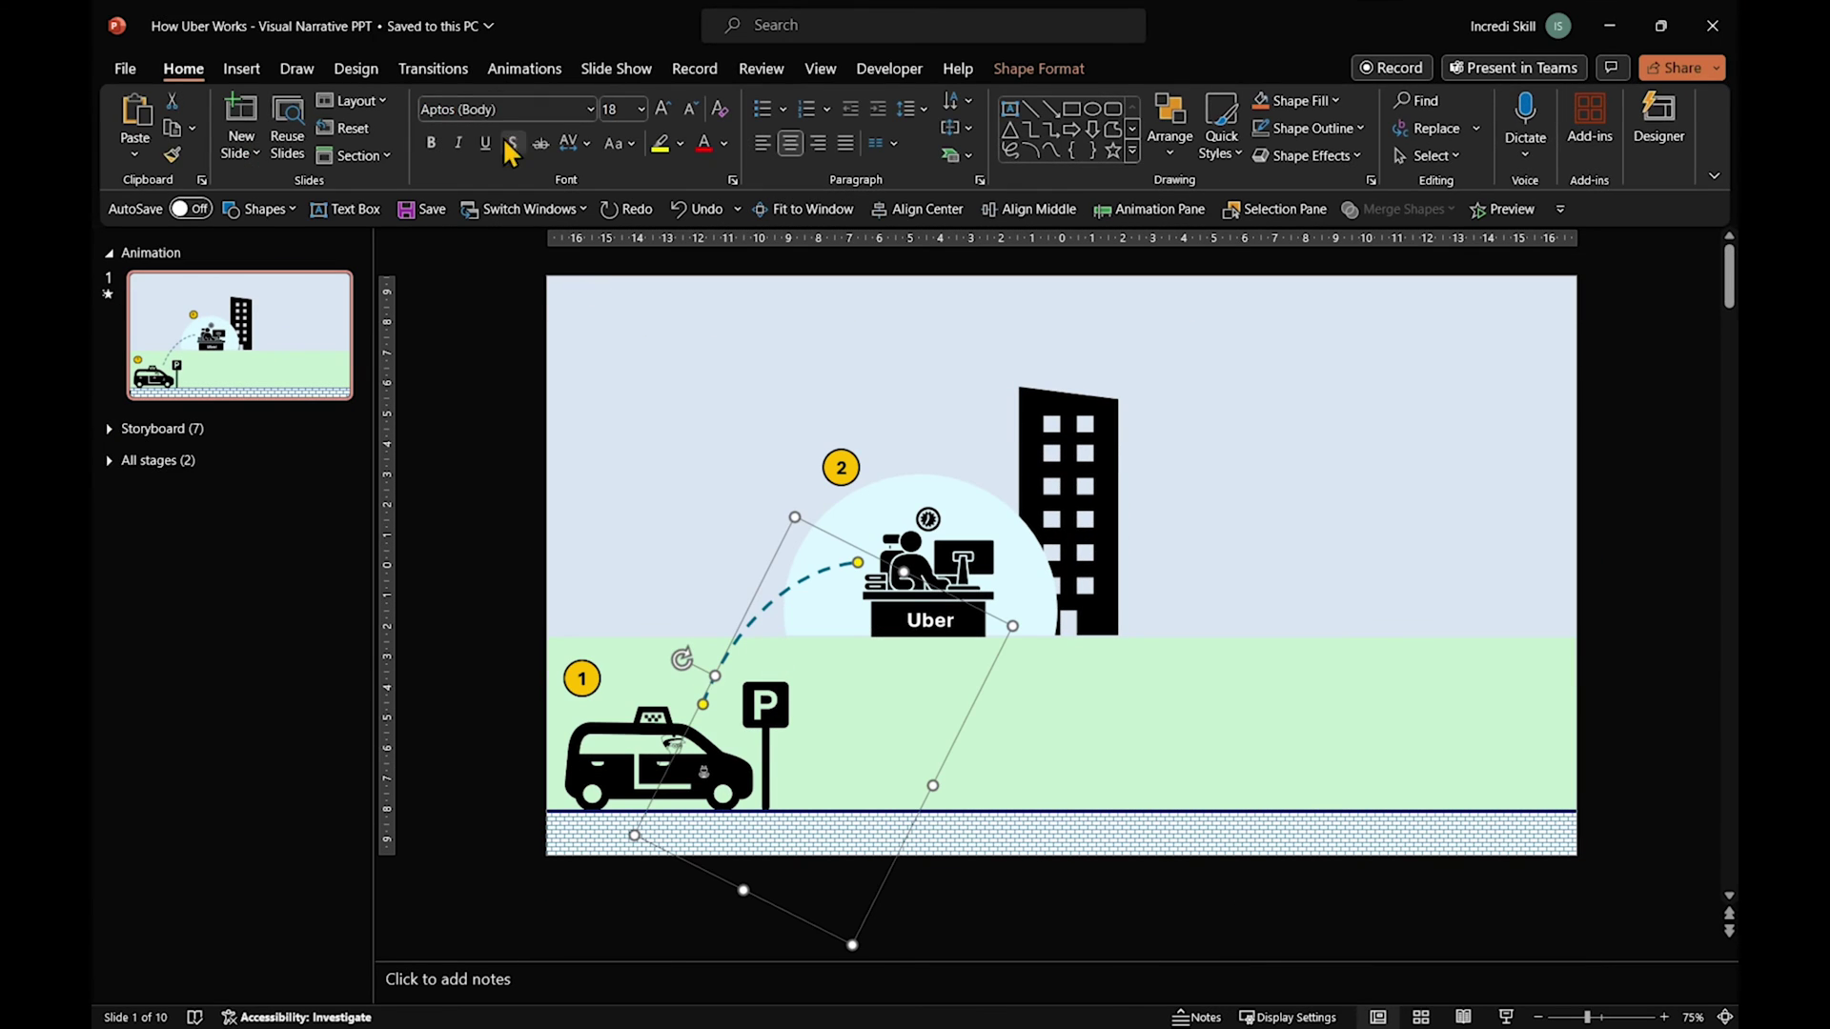
# Give the dashed arc a Wipe entrance from the bottom.
pyautogui.click(524, 70)
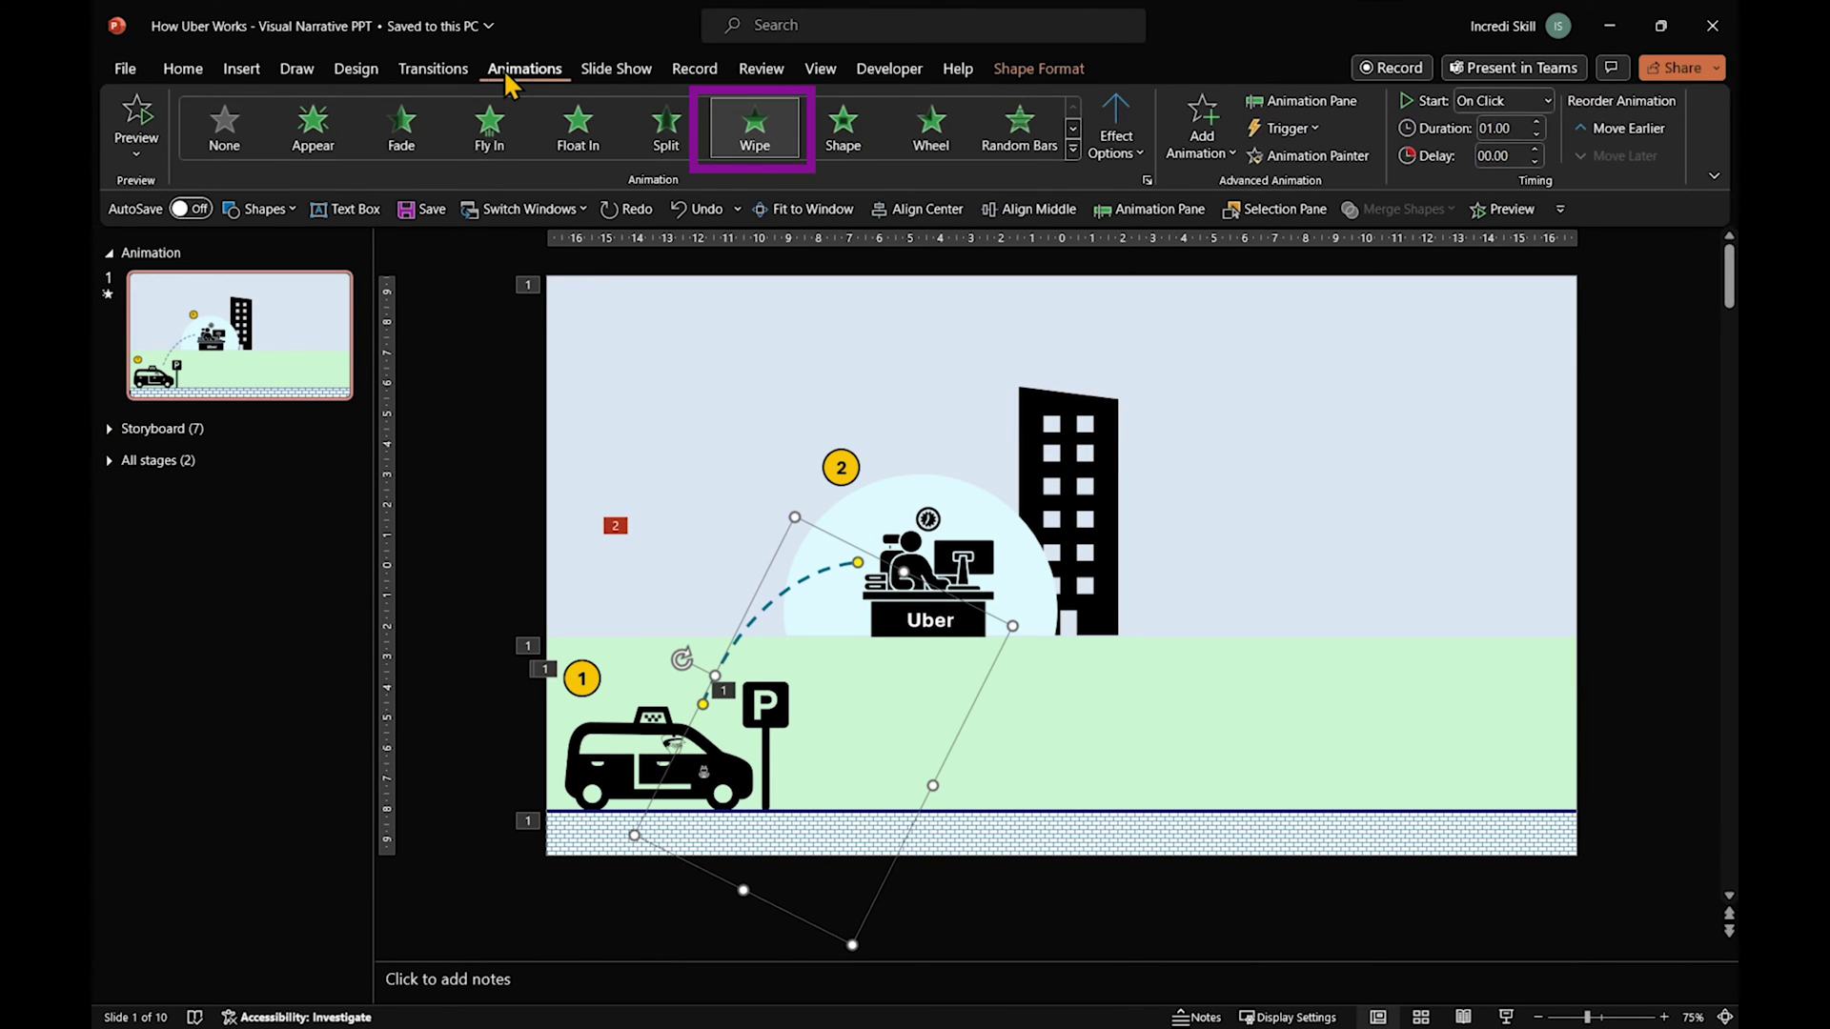
pyautogui.click(772, 153)
pyautogui.click(1123, 150)
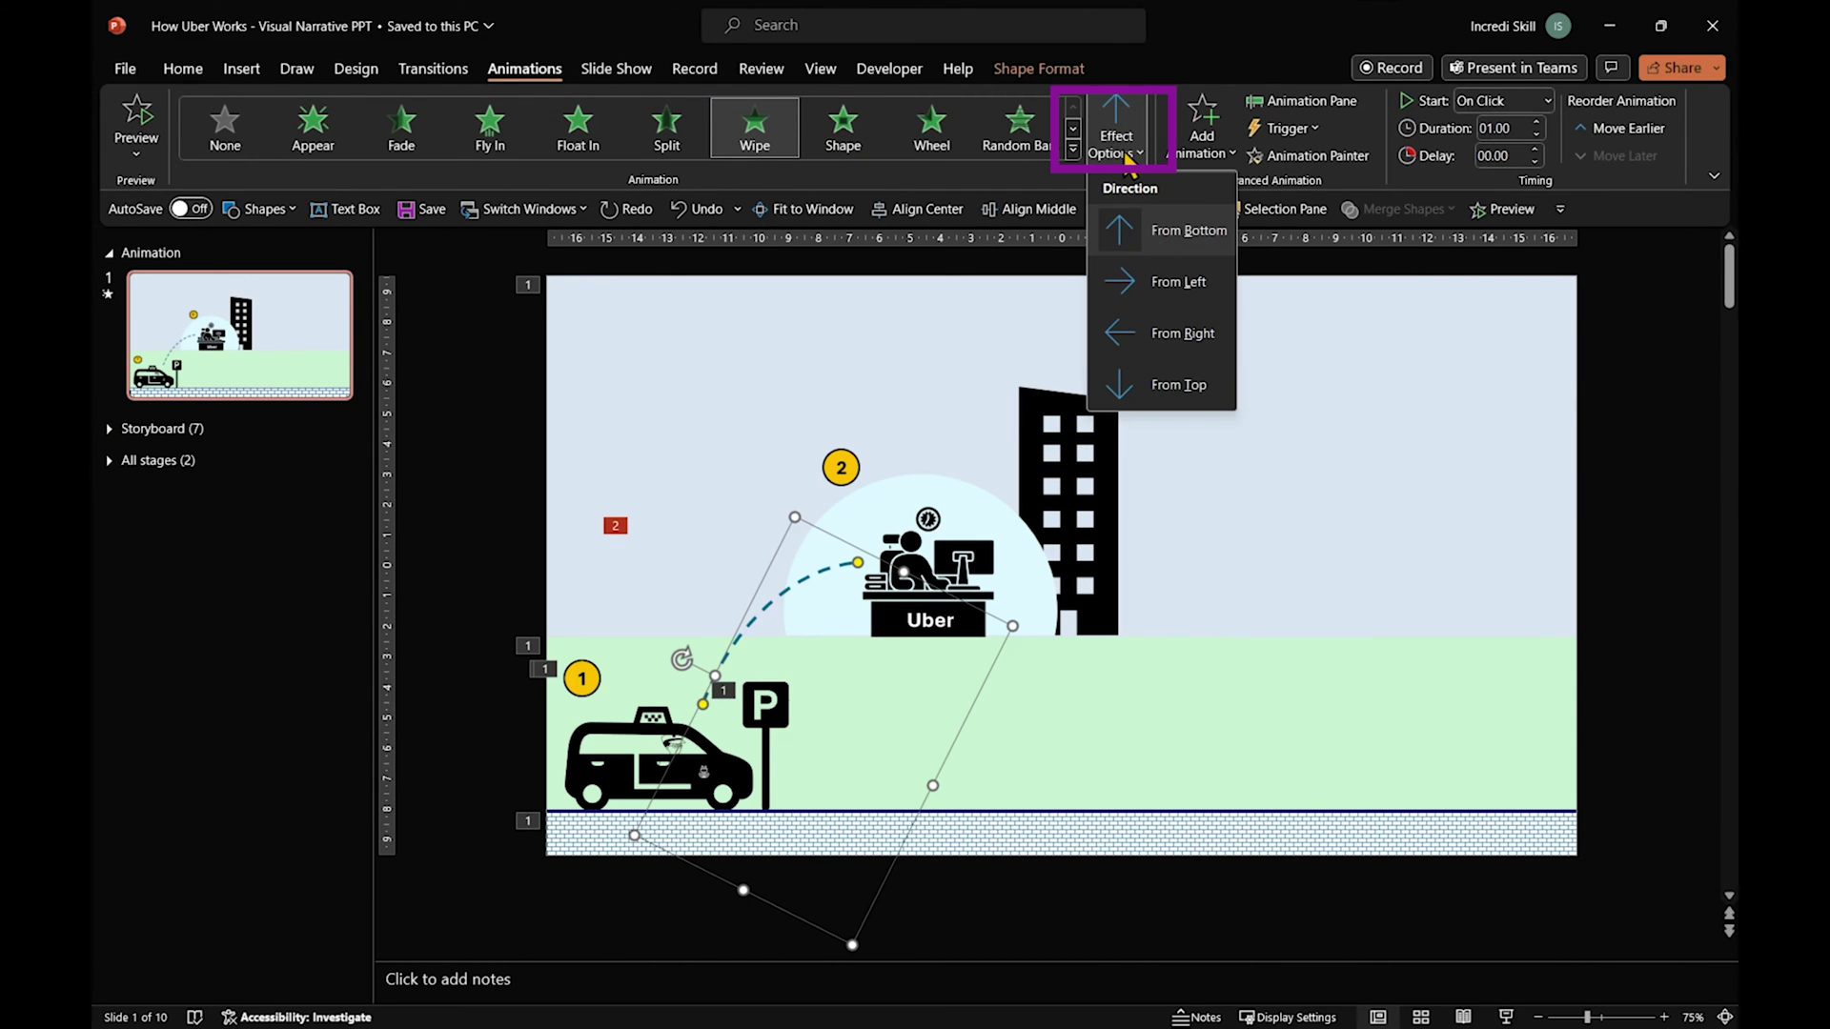
pyautogui.click(1521, 119)
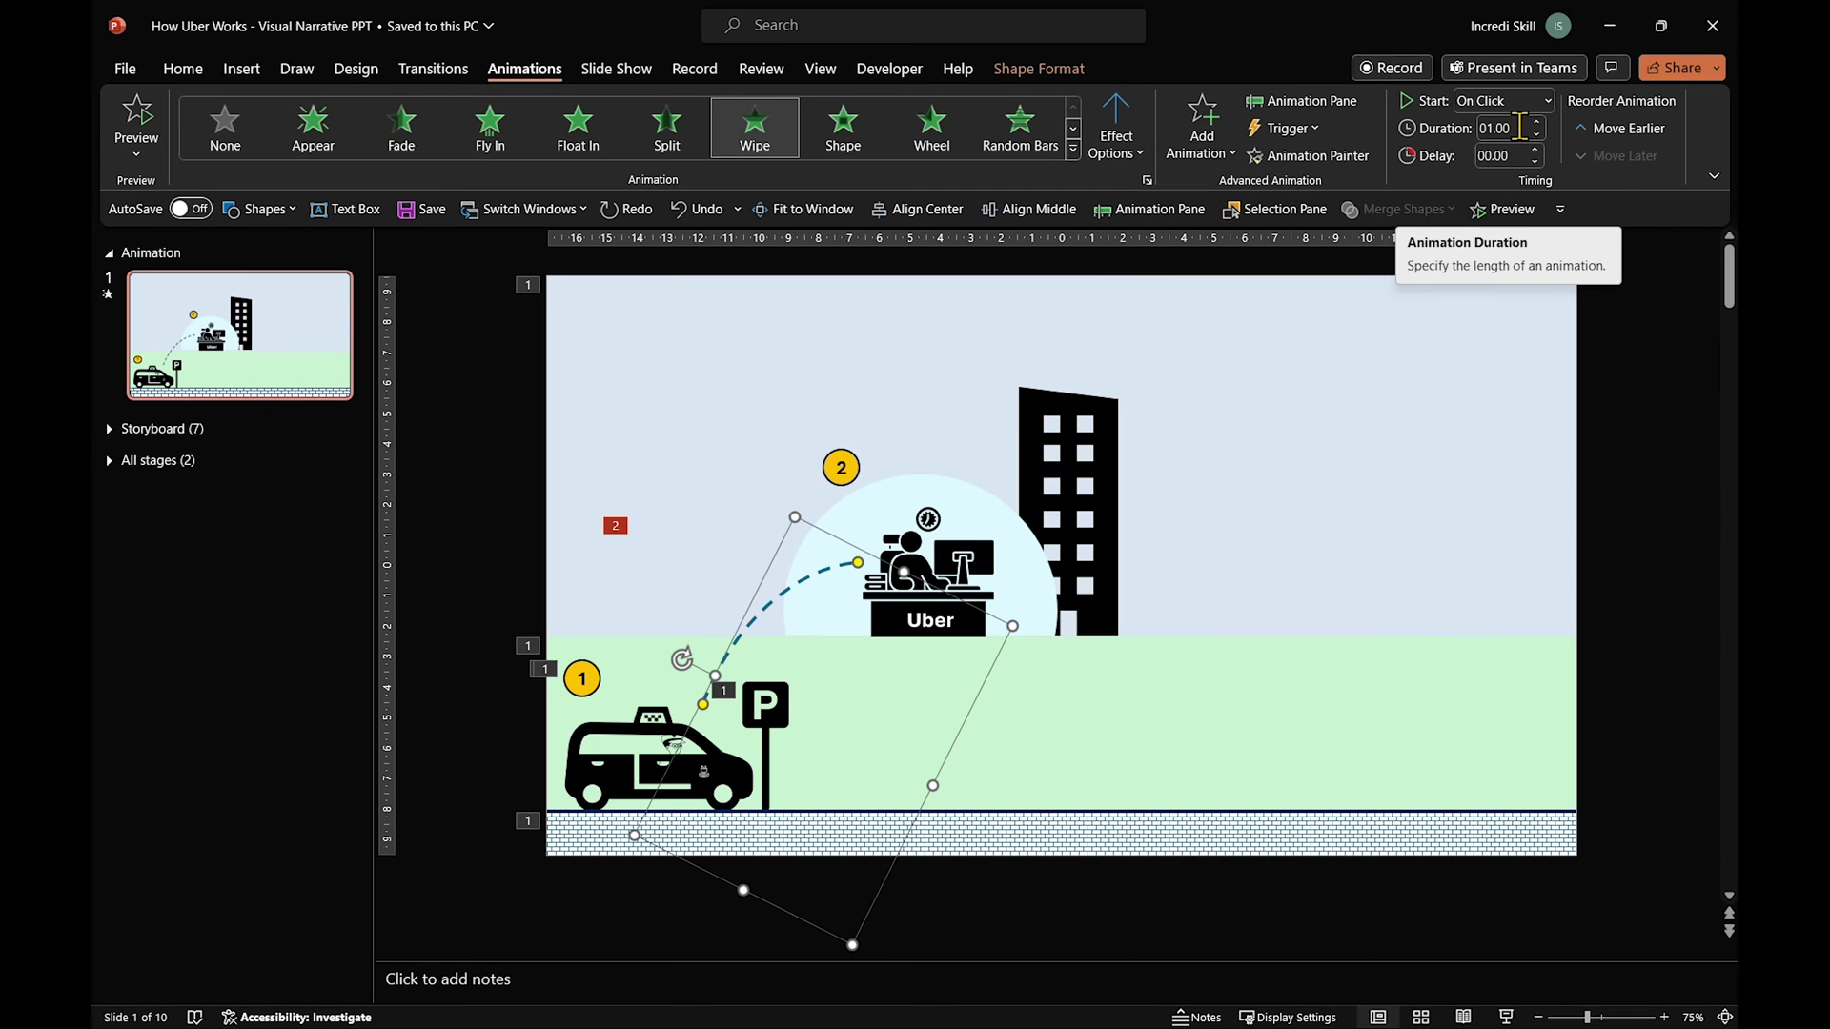
# Review line_1's Wipe timing in the Animation Pane and reselect its entry.
pyautogui.click(1301, 101)
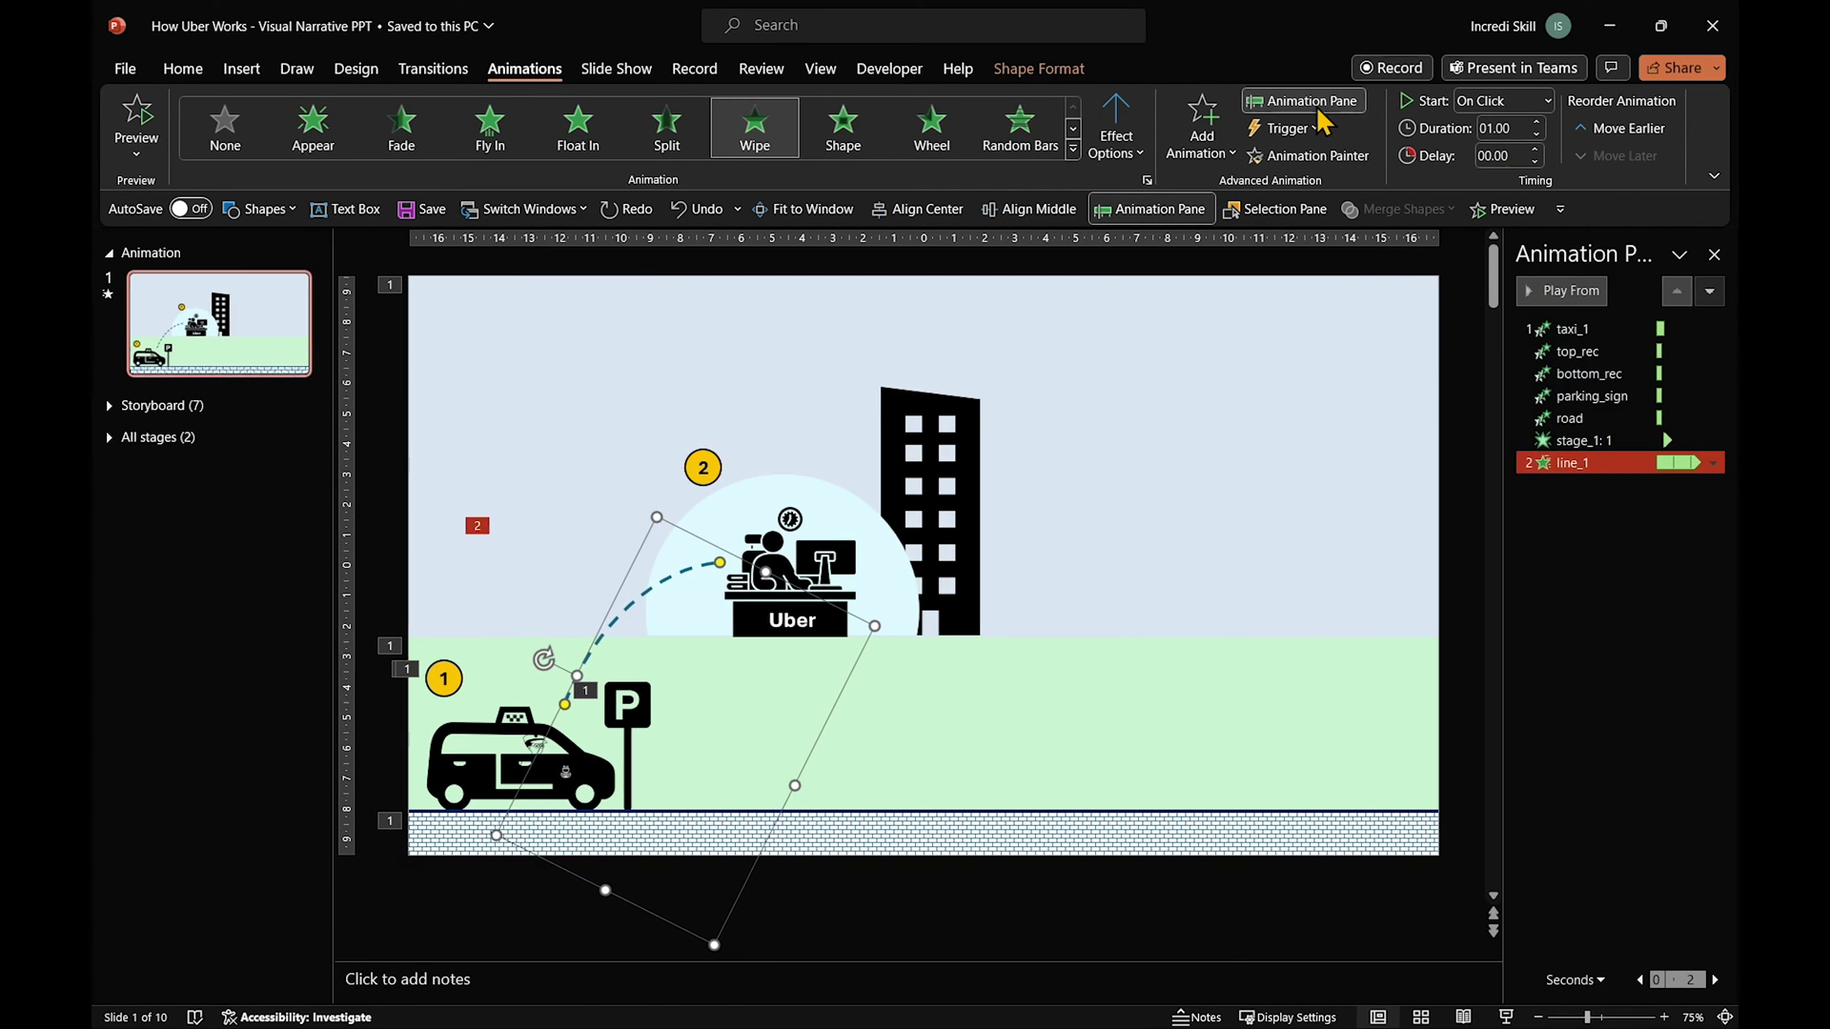
pyautogui.doubleClick(1551, 465)
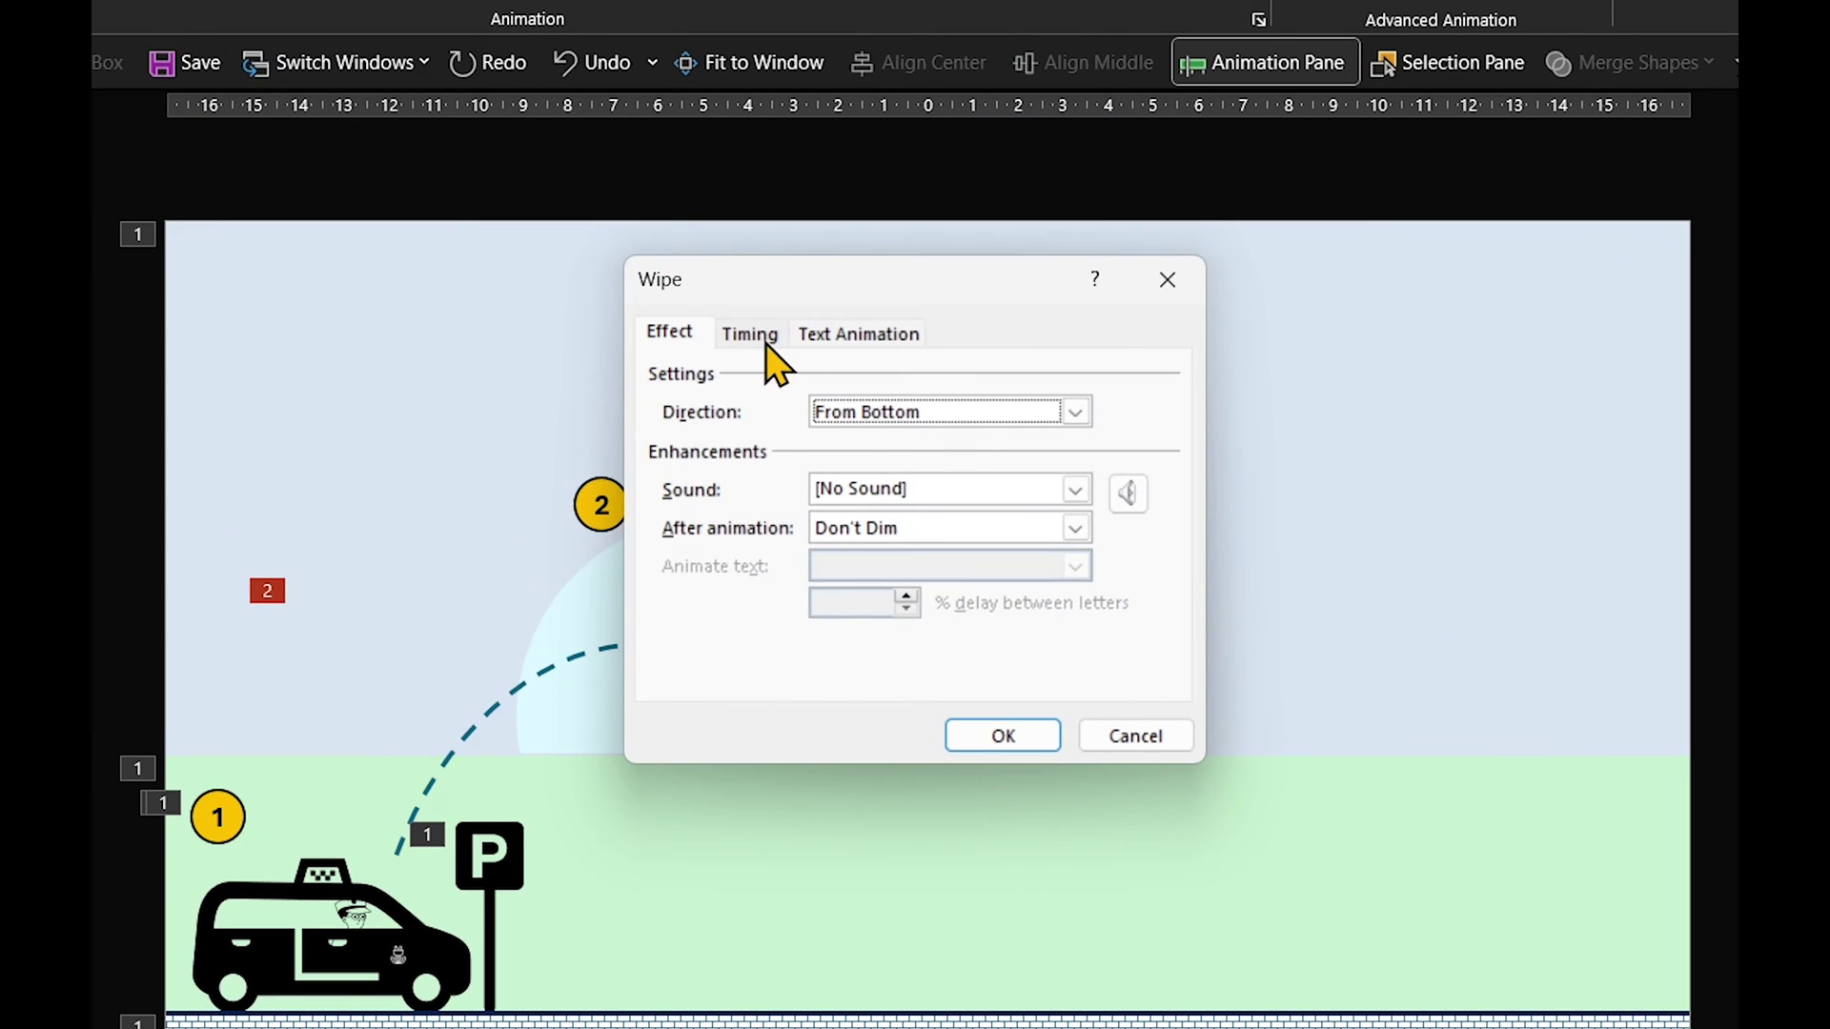
pyautogui.click(811, 393)
pyautogui.click(995, 735)
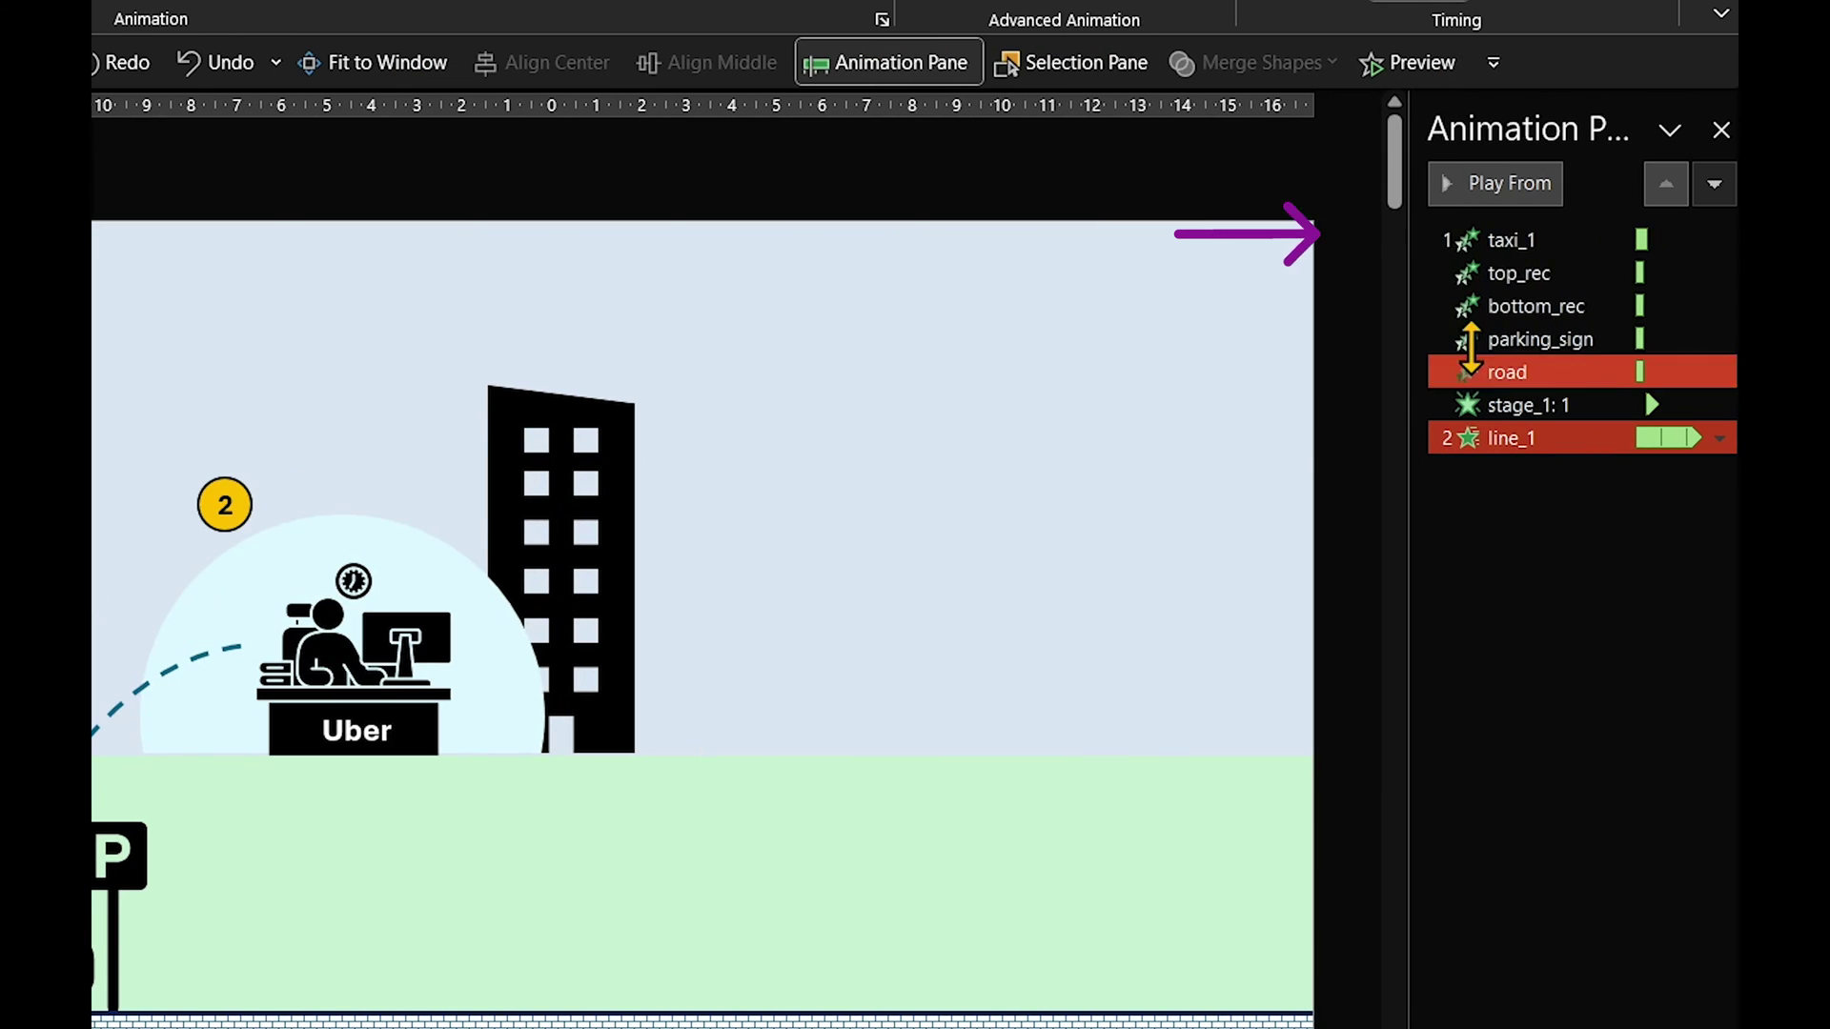
pyautogui.click(1450, 241)
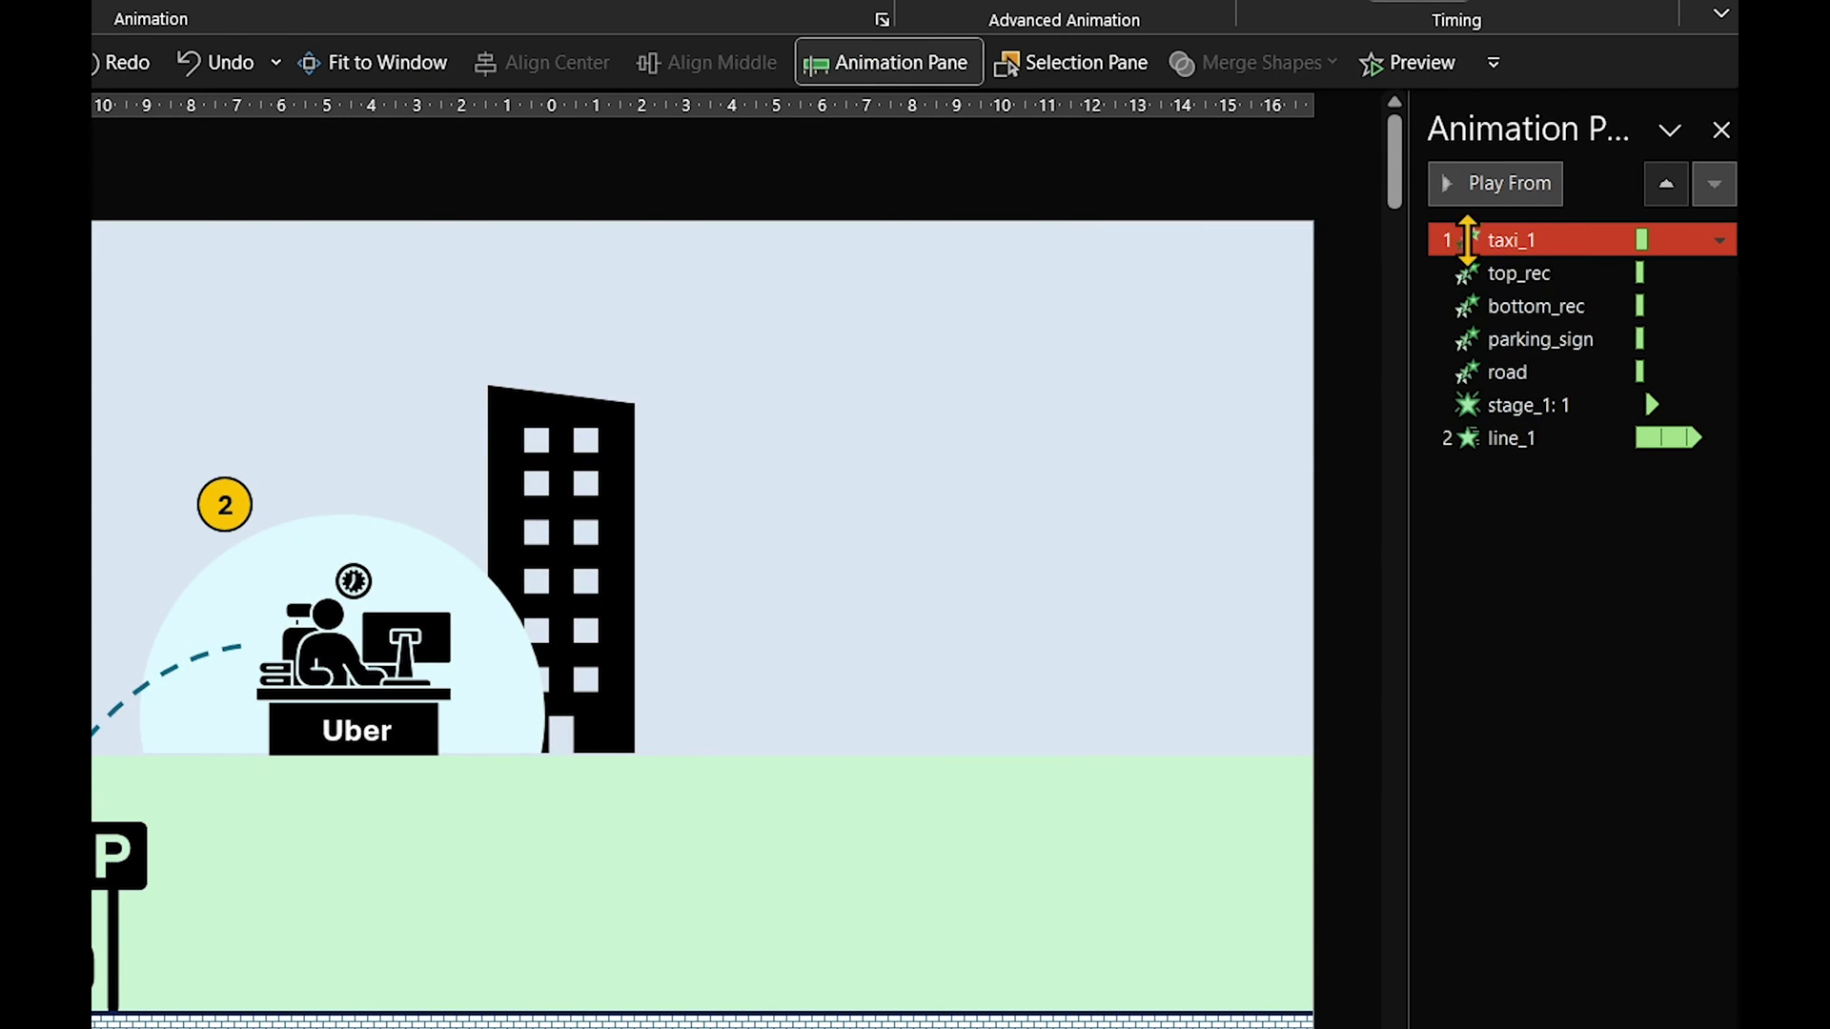
pyautogui.keyDown('ctrl'); pyautogui.click(1593, 372); pyautogui.keyUp('ctrl')
pyautogui.click(1570, 437)
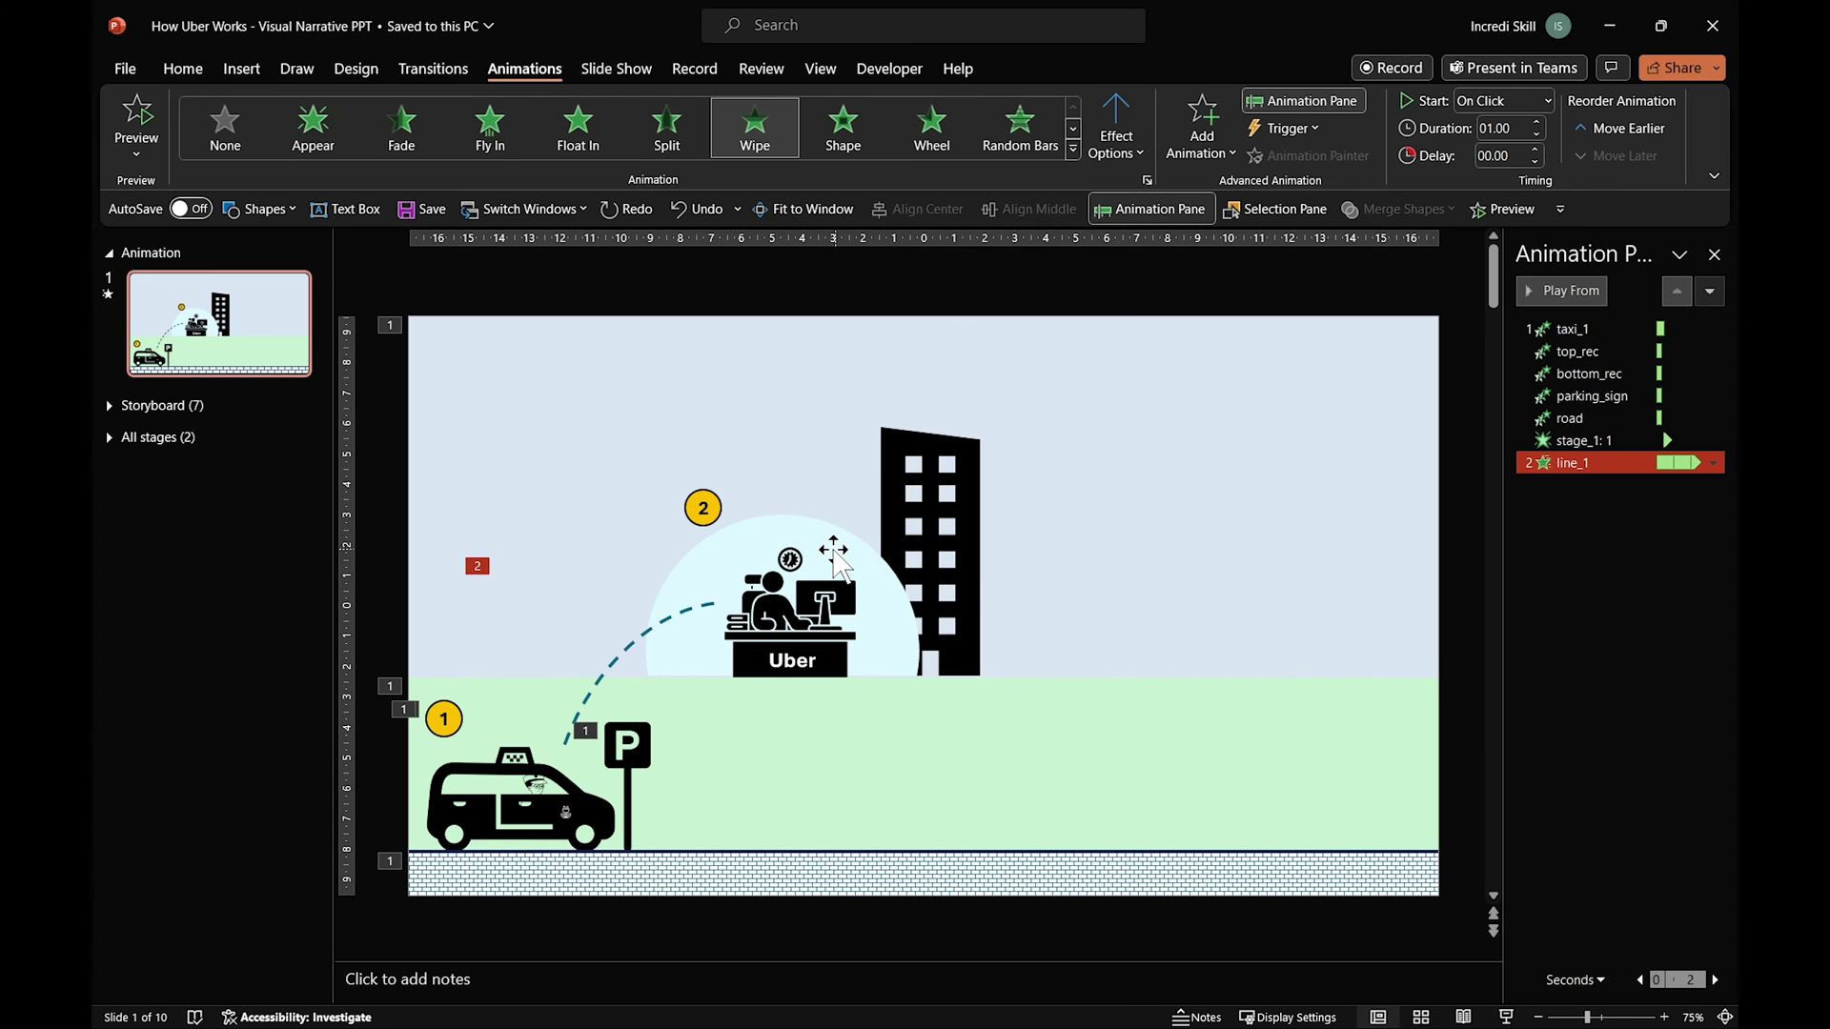
# Give the Uber office semicircle a Zoom entrance starting With Previous.
pyautogui.click(836, 559)
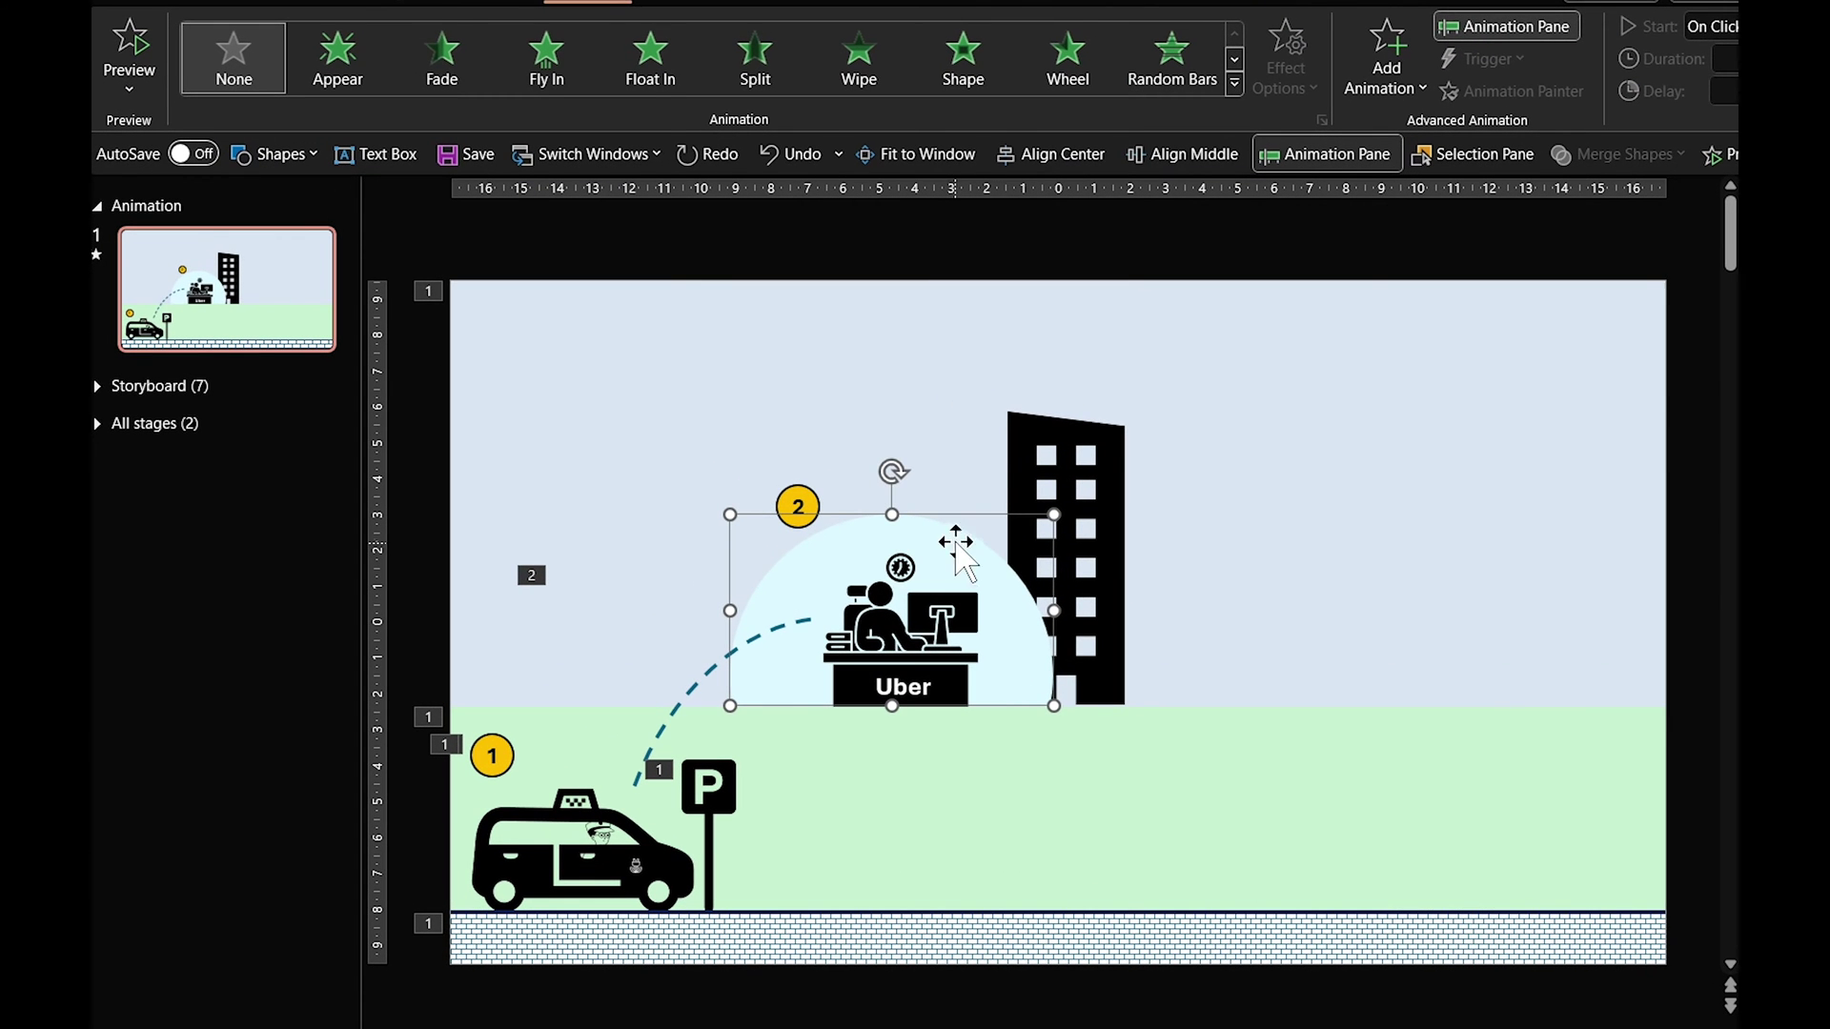
pyautogui.click(1235, 86)
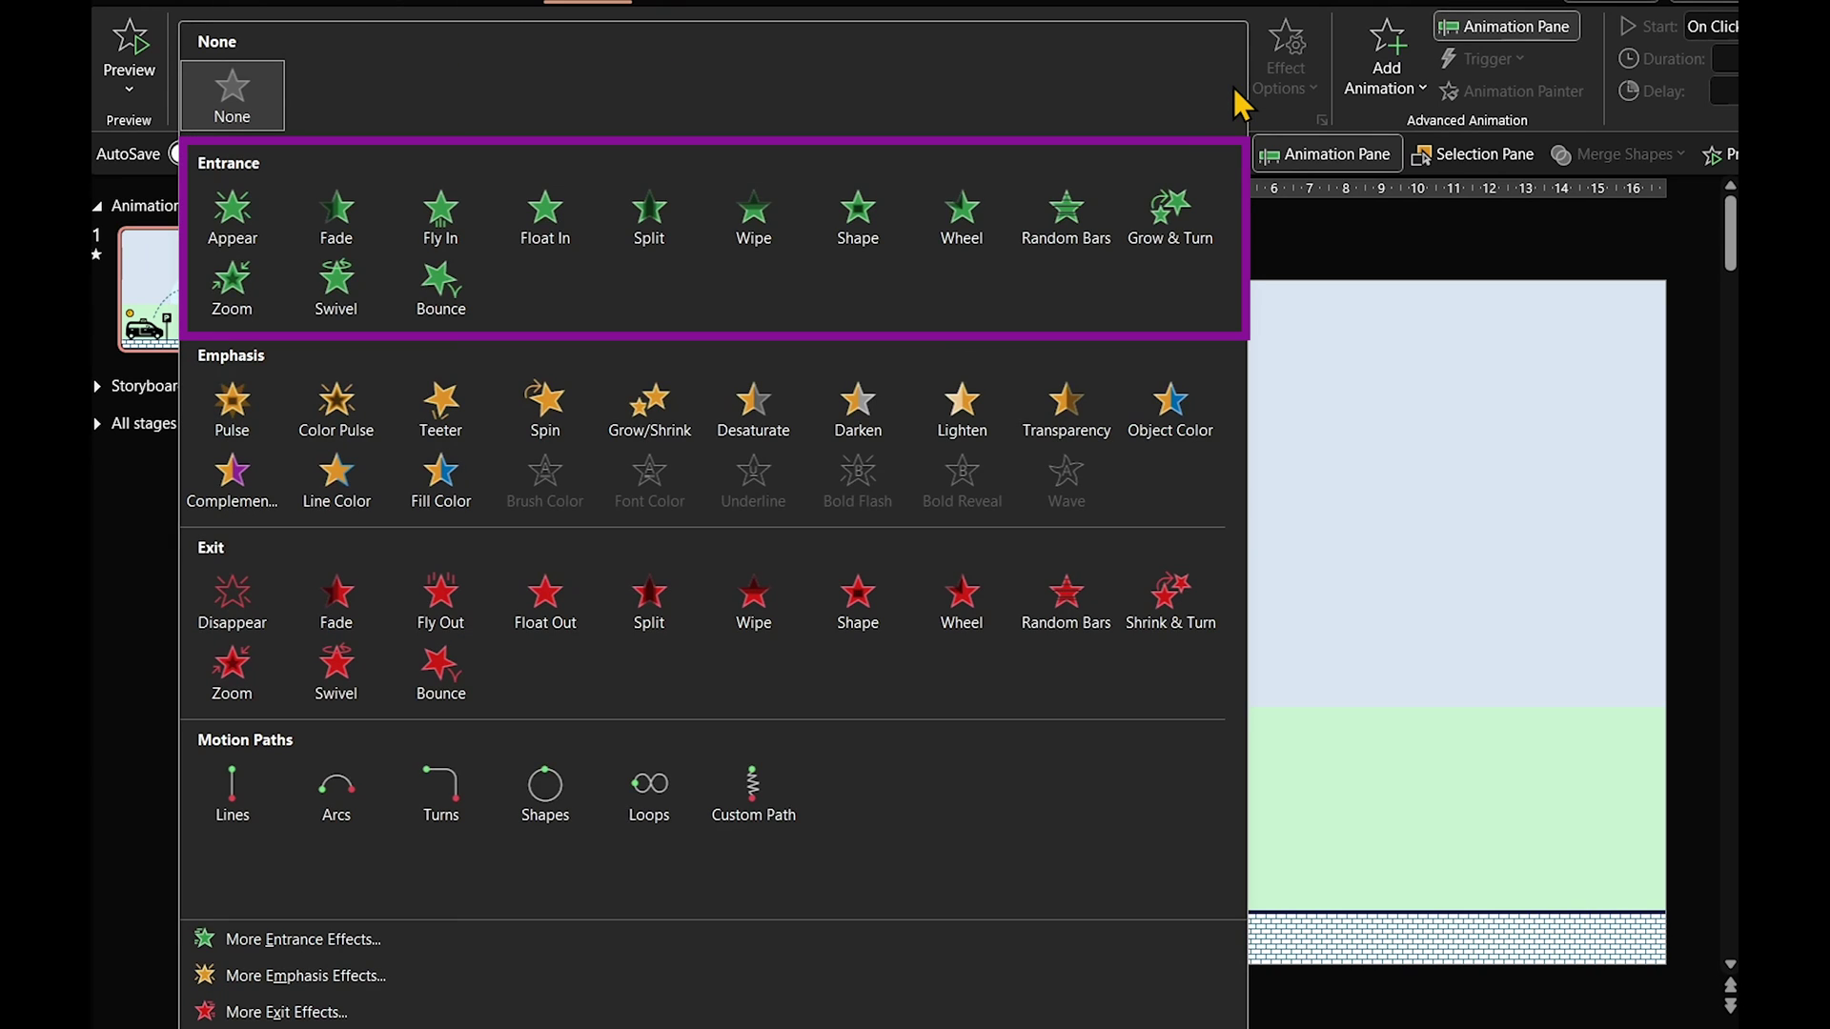
pyautogui.click(239, 291)
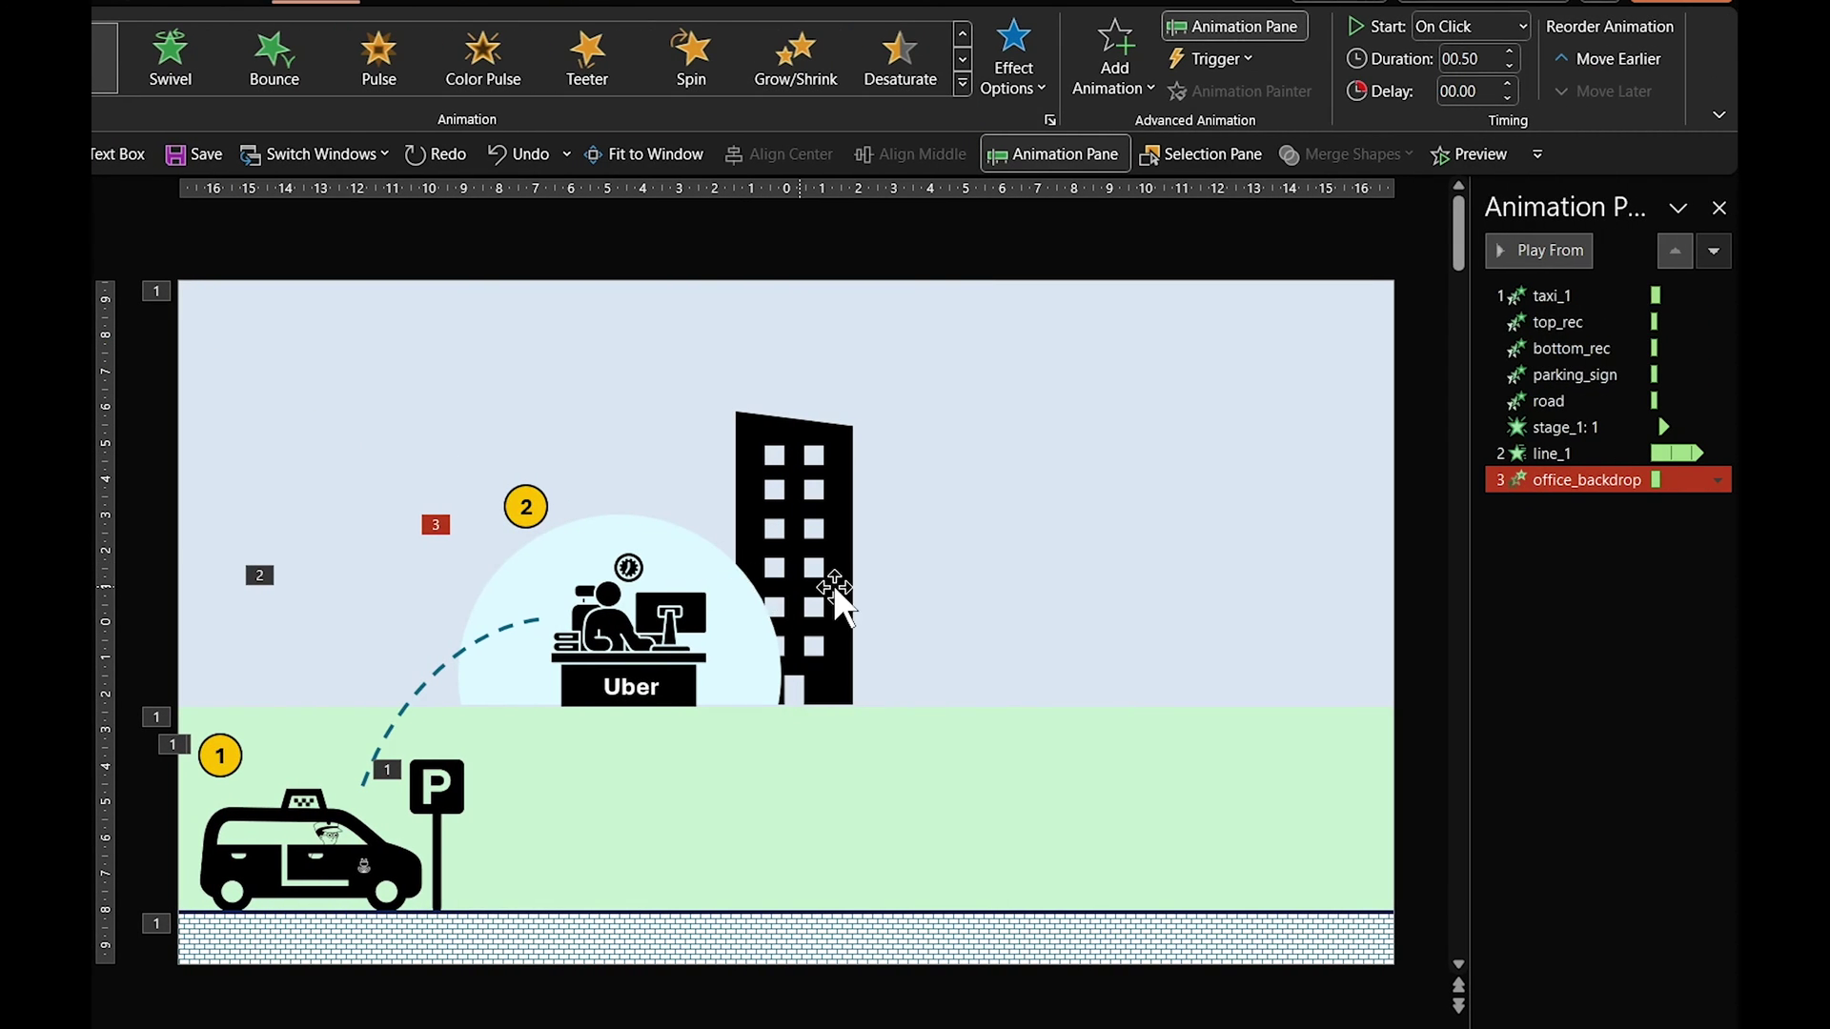
pyautogui.click(1518, 27)
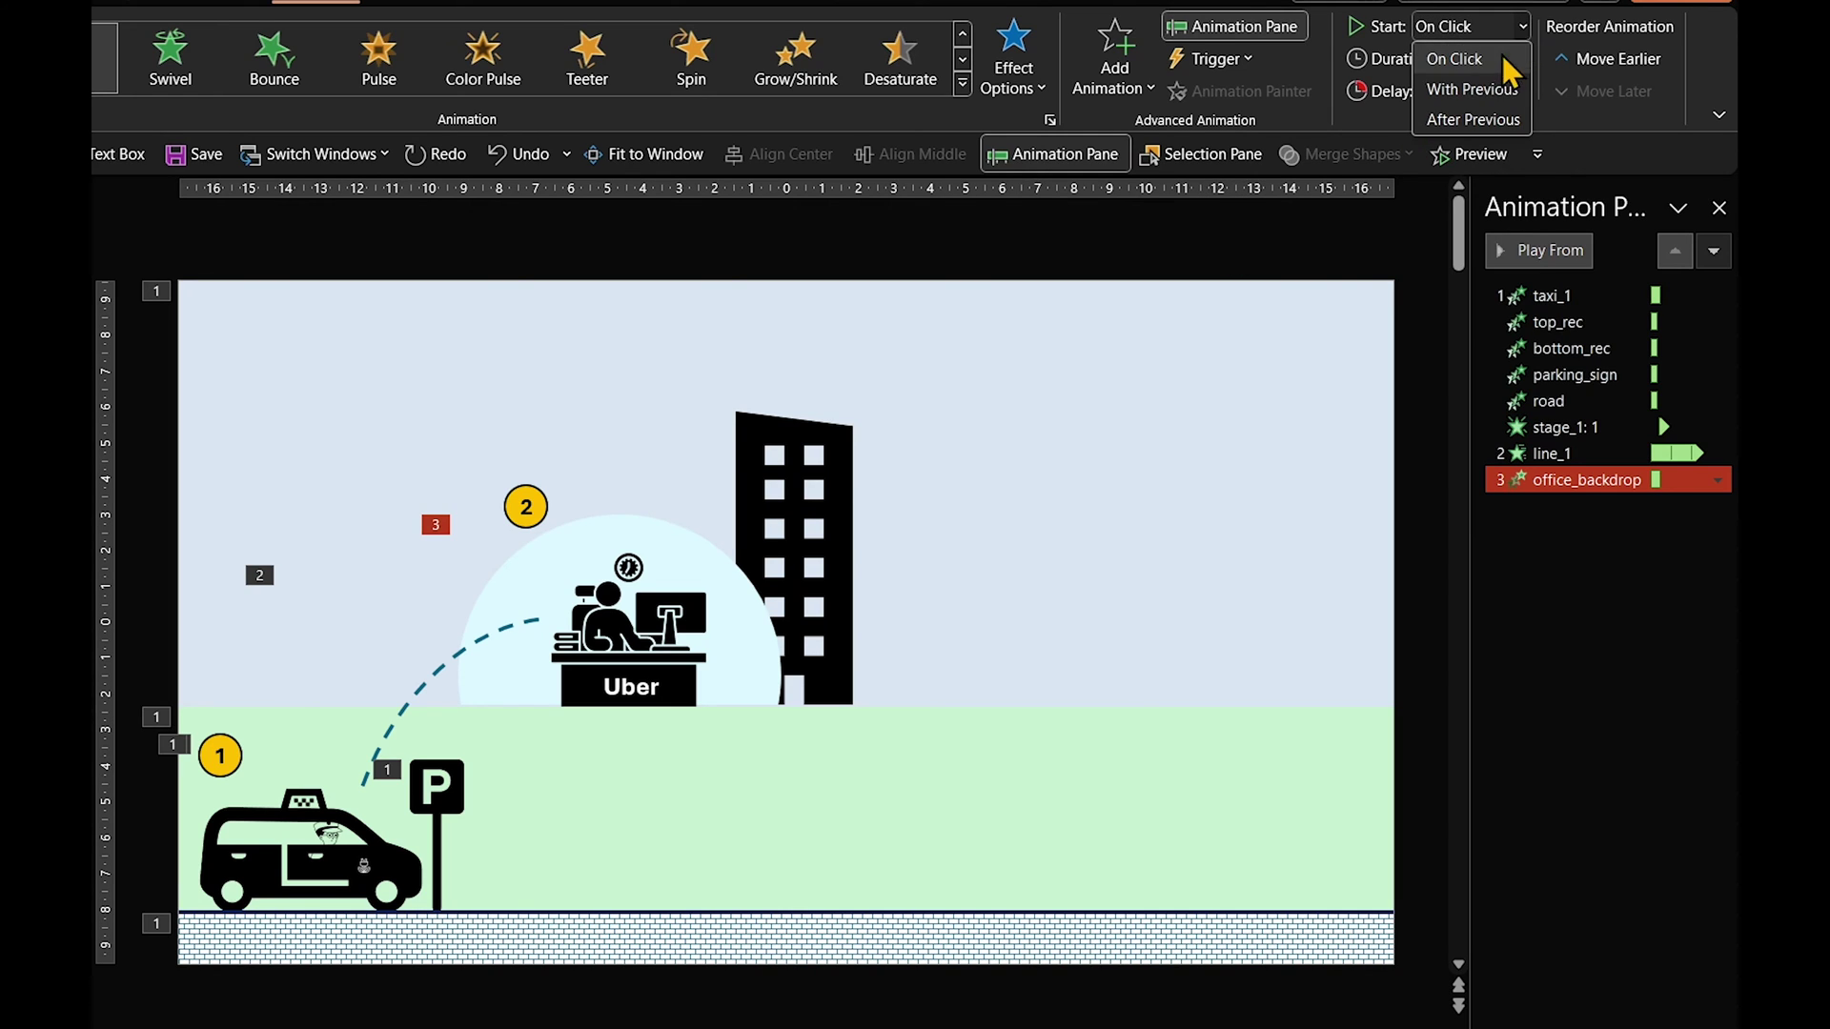
pyautogui.click(1482, 87)
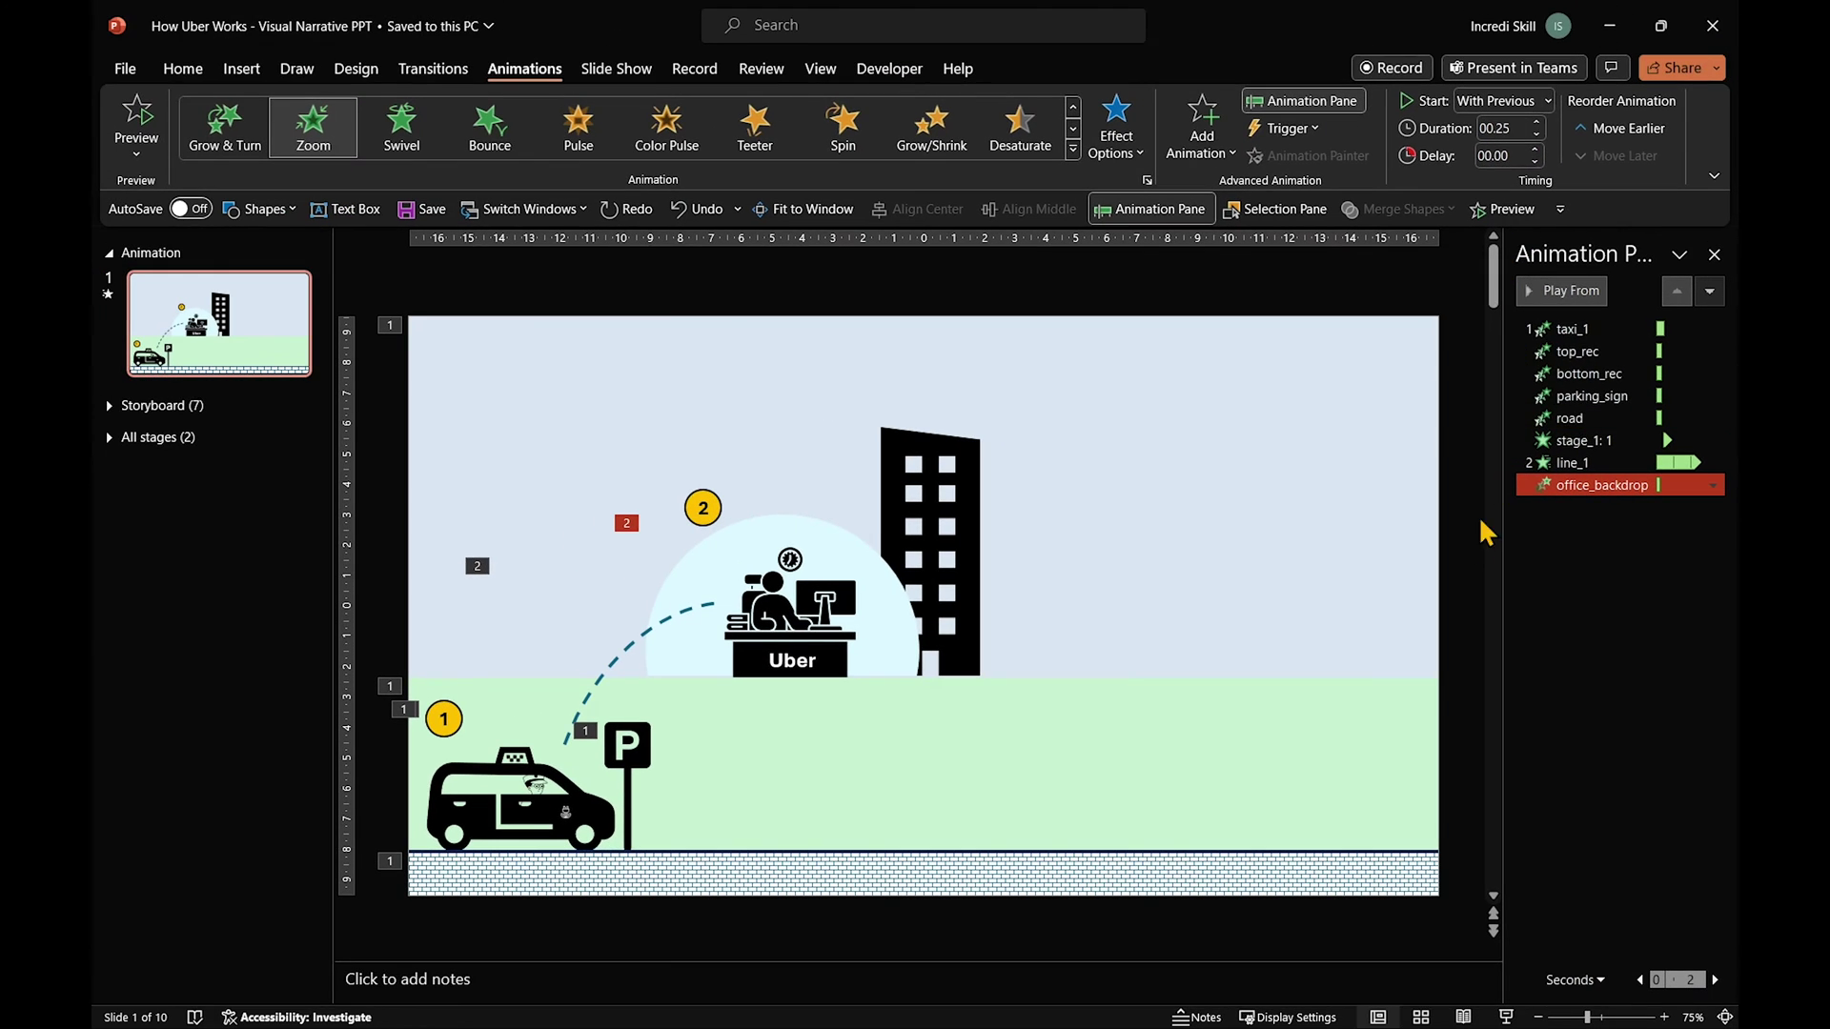
# Copy the backdrop's animation onto the office building and Uber staff figure.
pyautogui.click(860, 577)
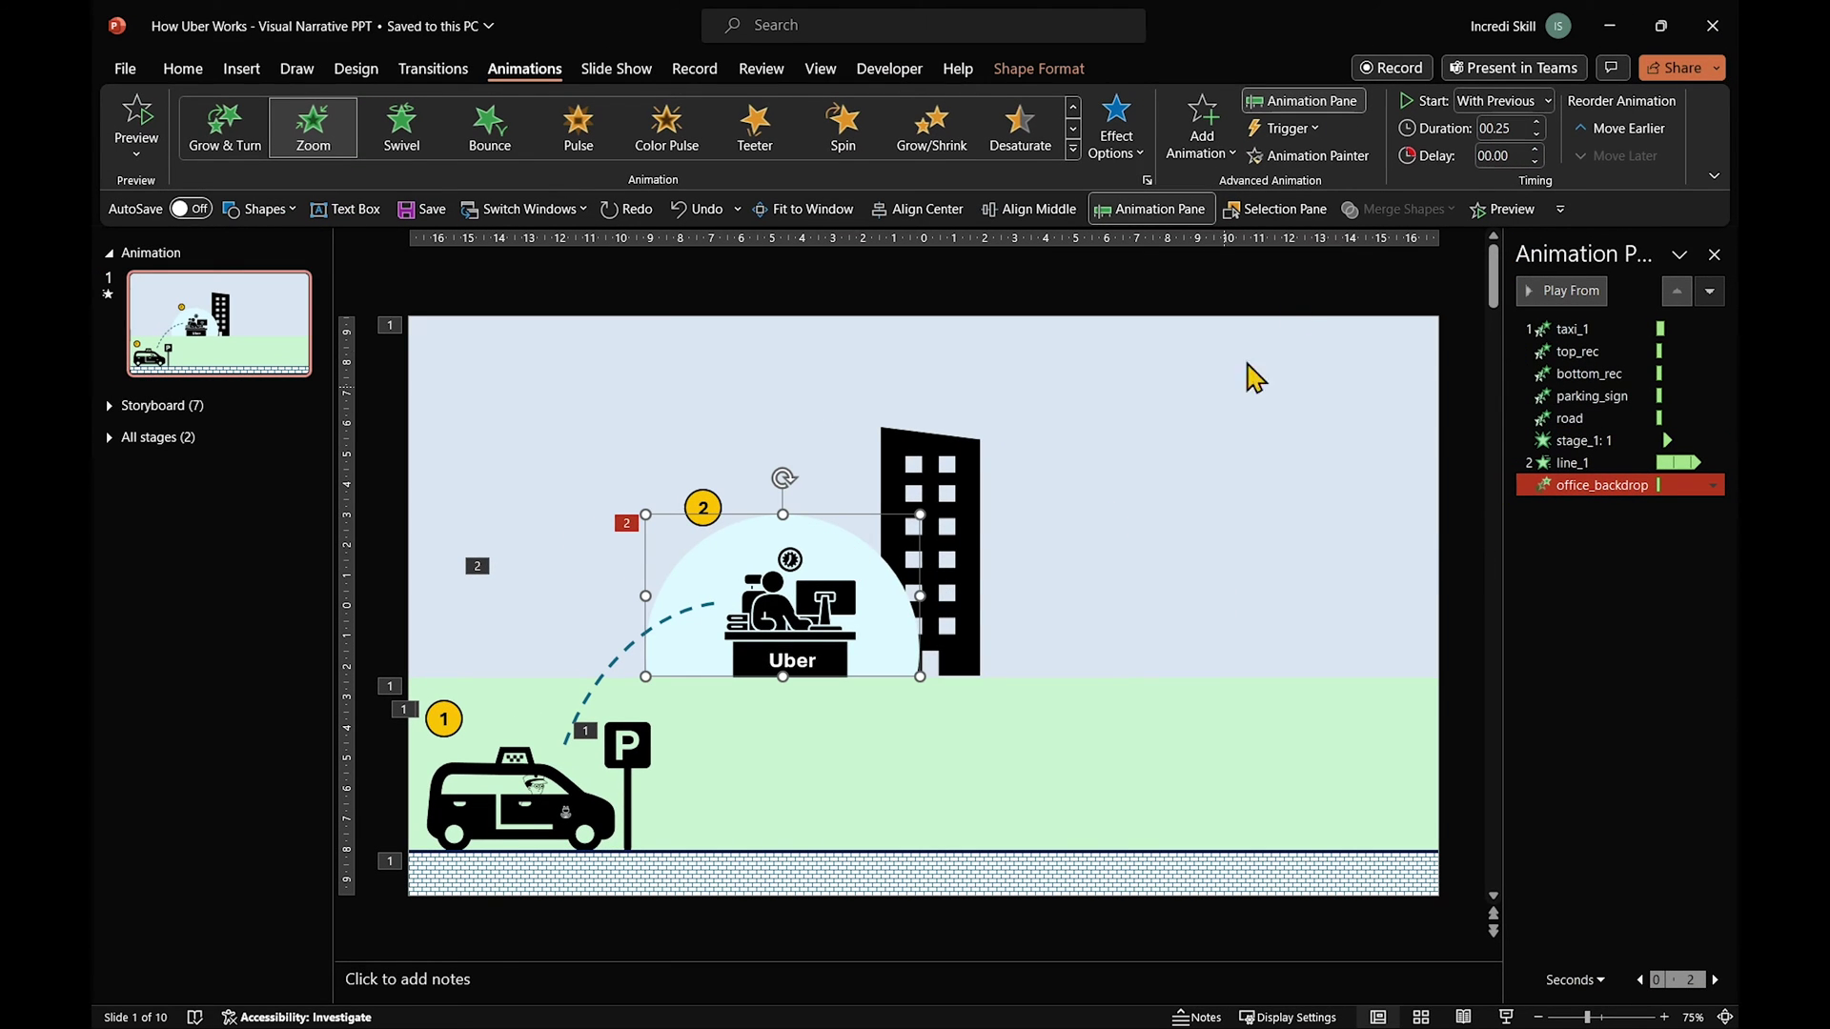
pyautogui.click(979, 520)
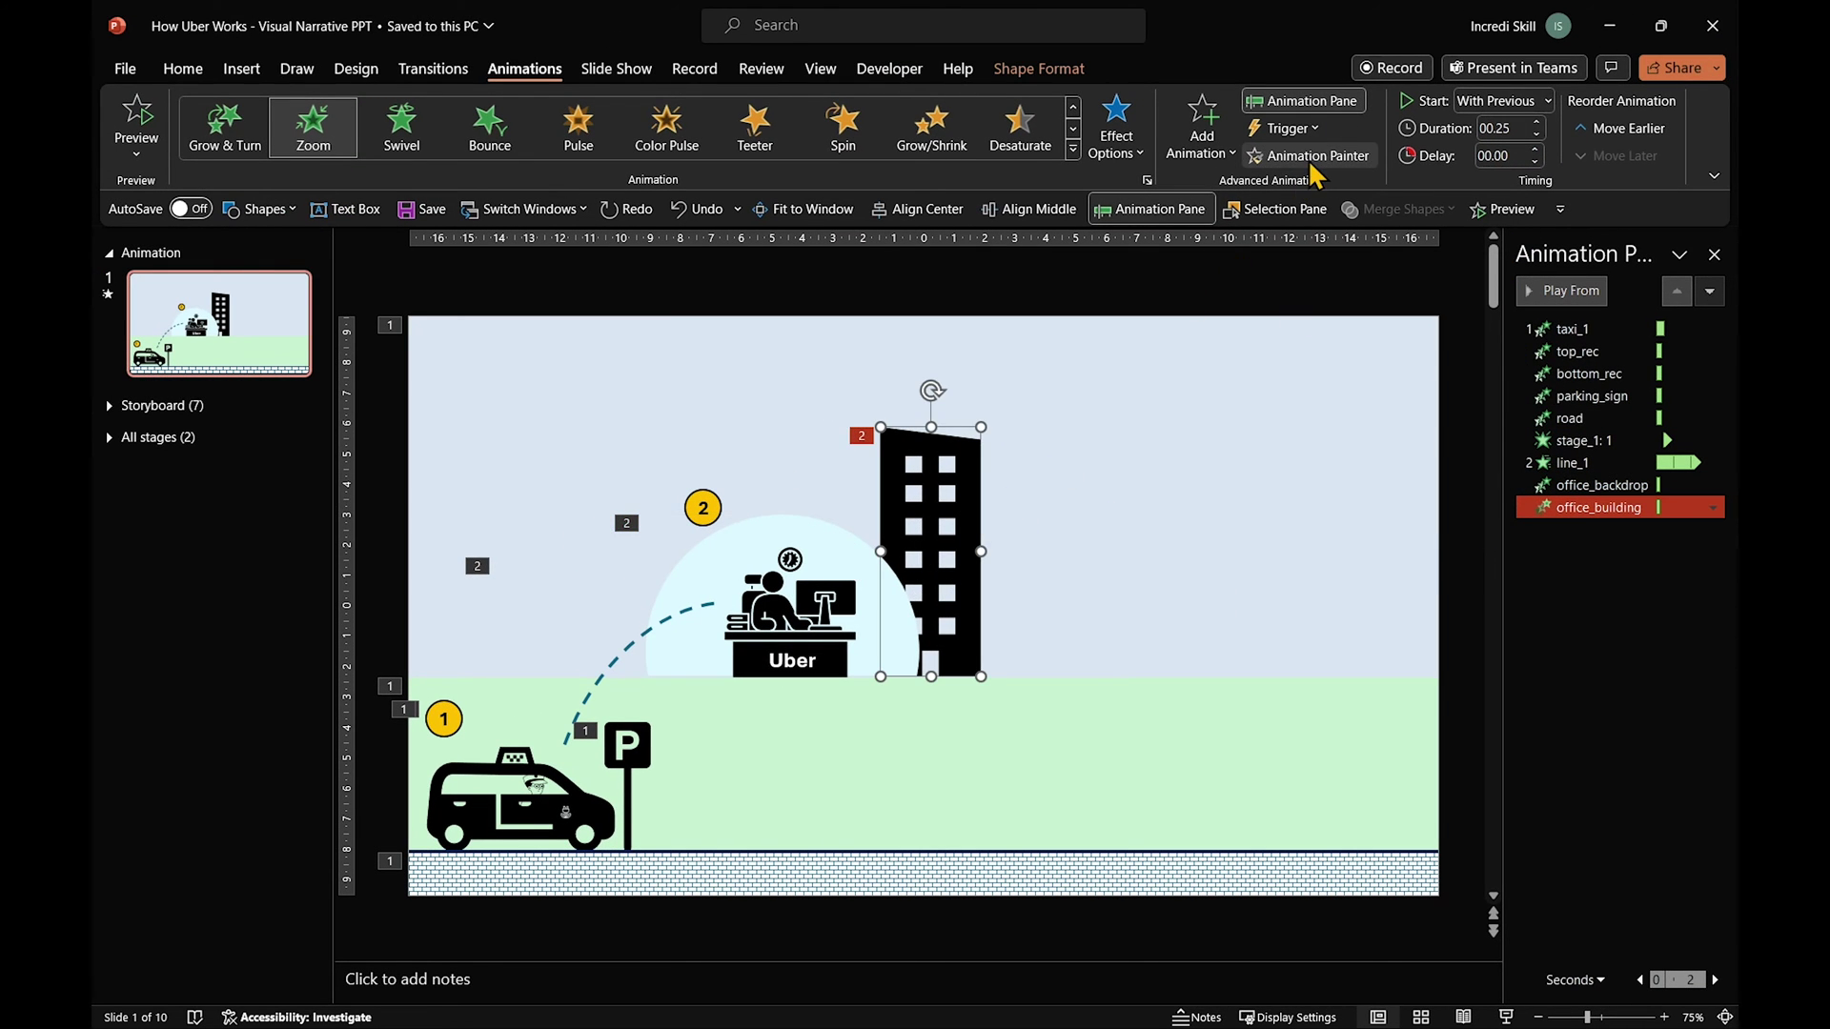
pyautogui.click(810, 620)
pyautogui.click(1430, 580)
# Make the yellow 2 circle Appear With Previous, then browse effects for the stage 1 badge.
pyautogui.click(703, 508)
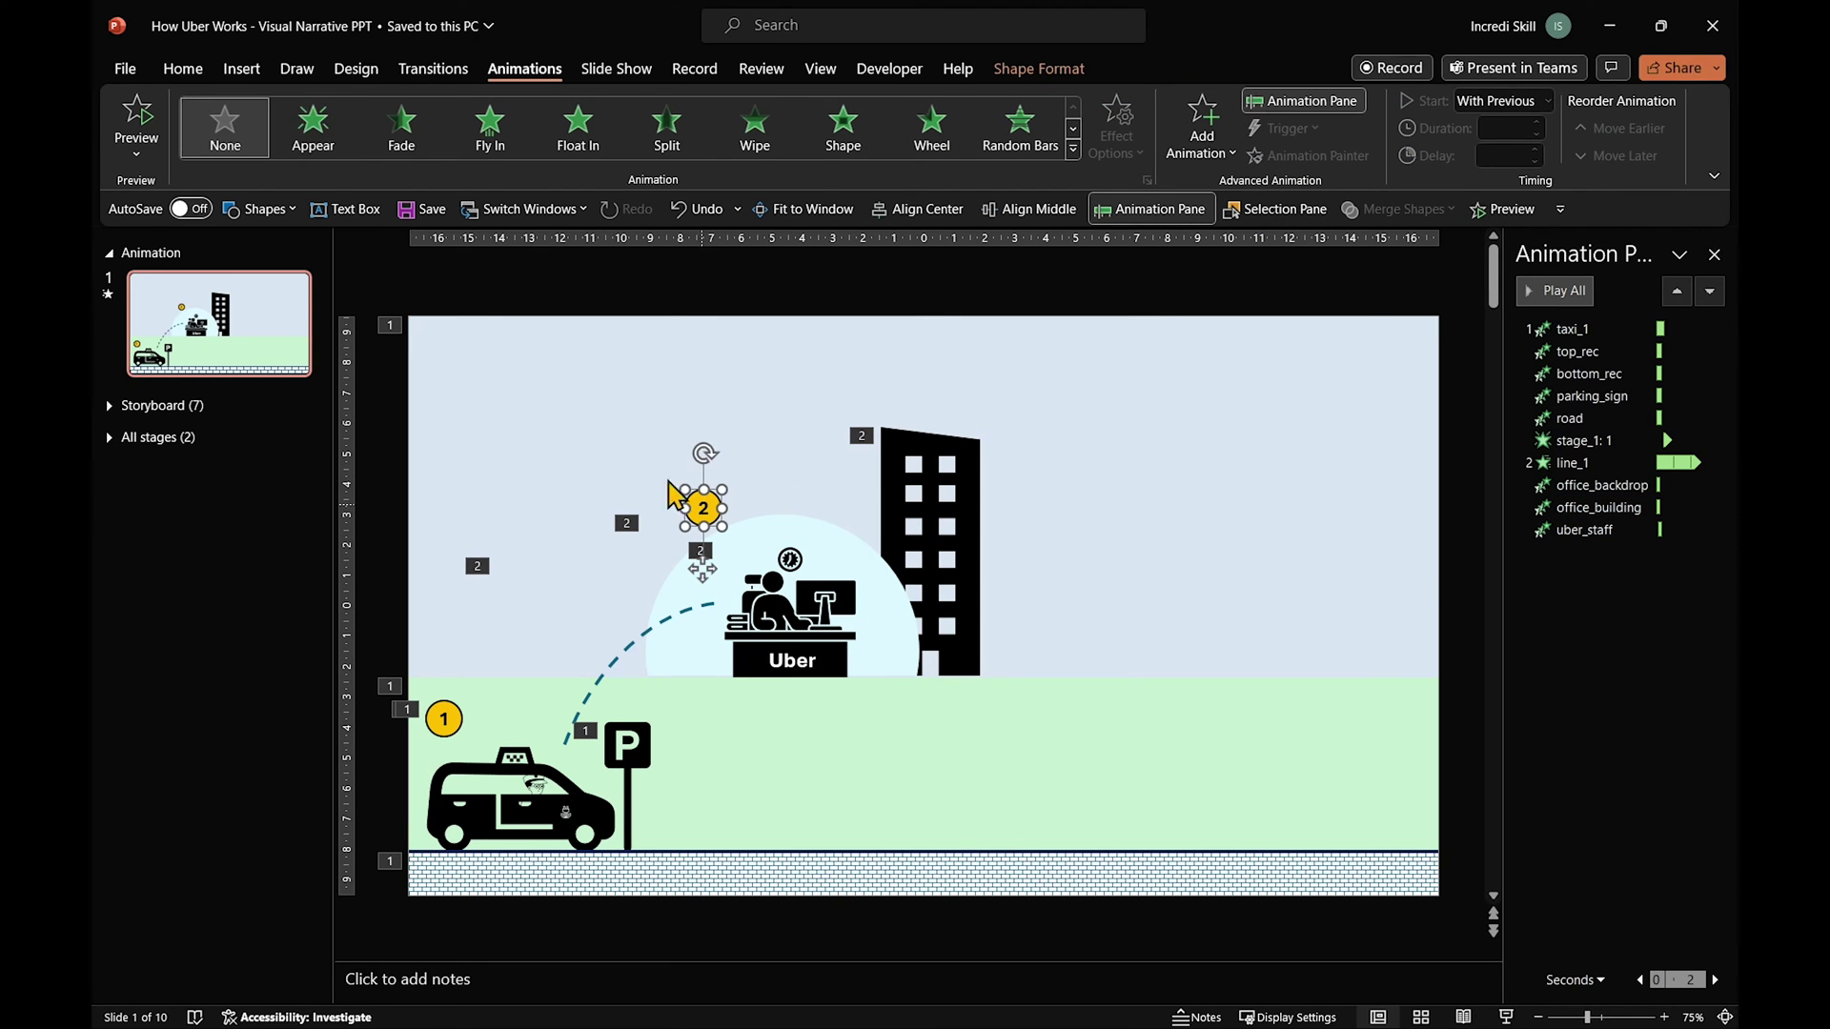
pyautogui.click(307, 149)
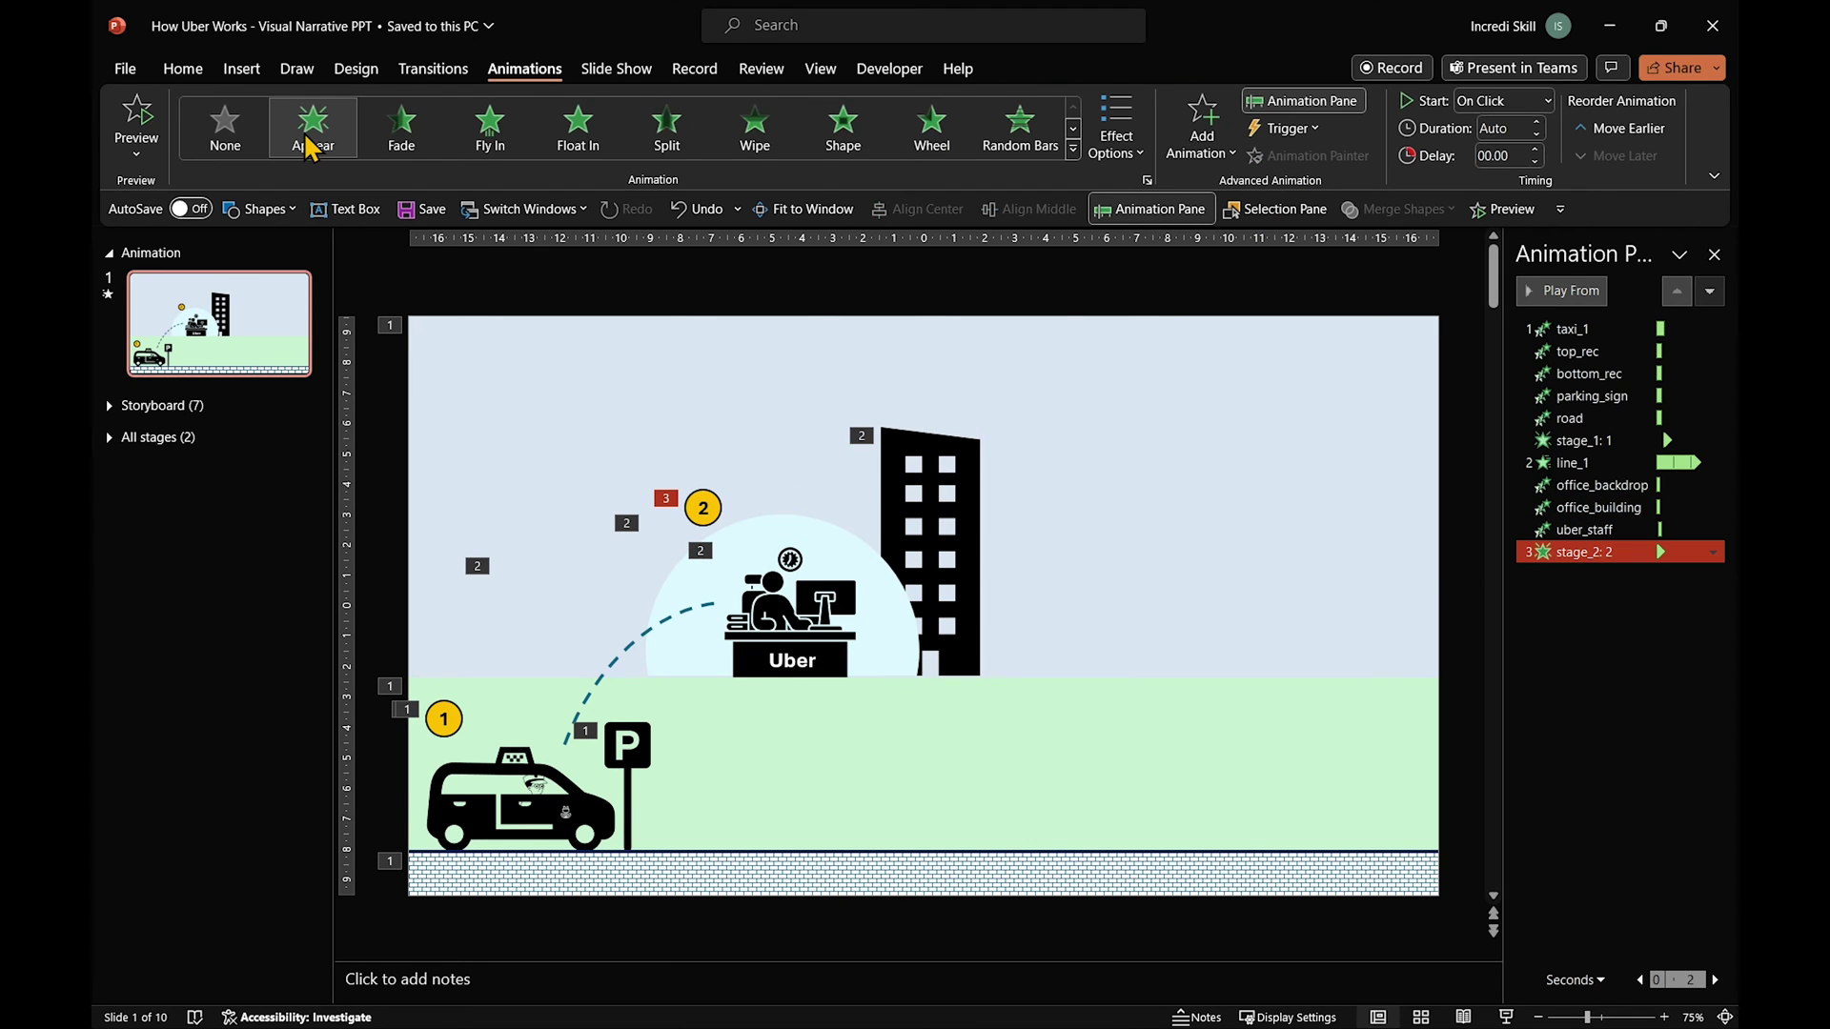
pyautogui.click(1503, 100)
pyautogui.click(1497, 141)
pyautogui.click(443, 719)
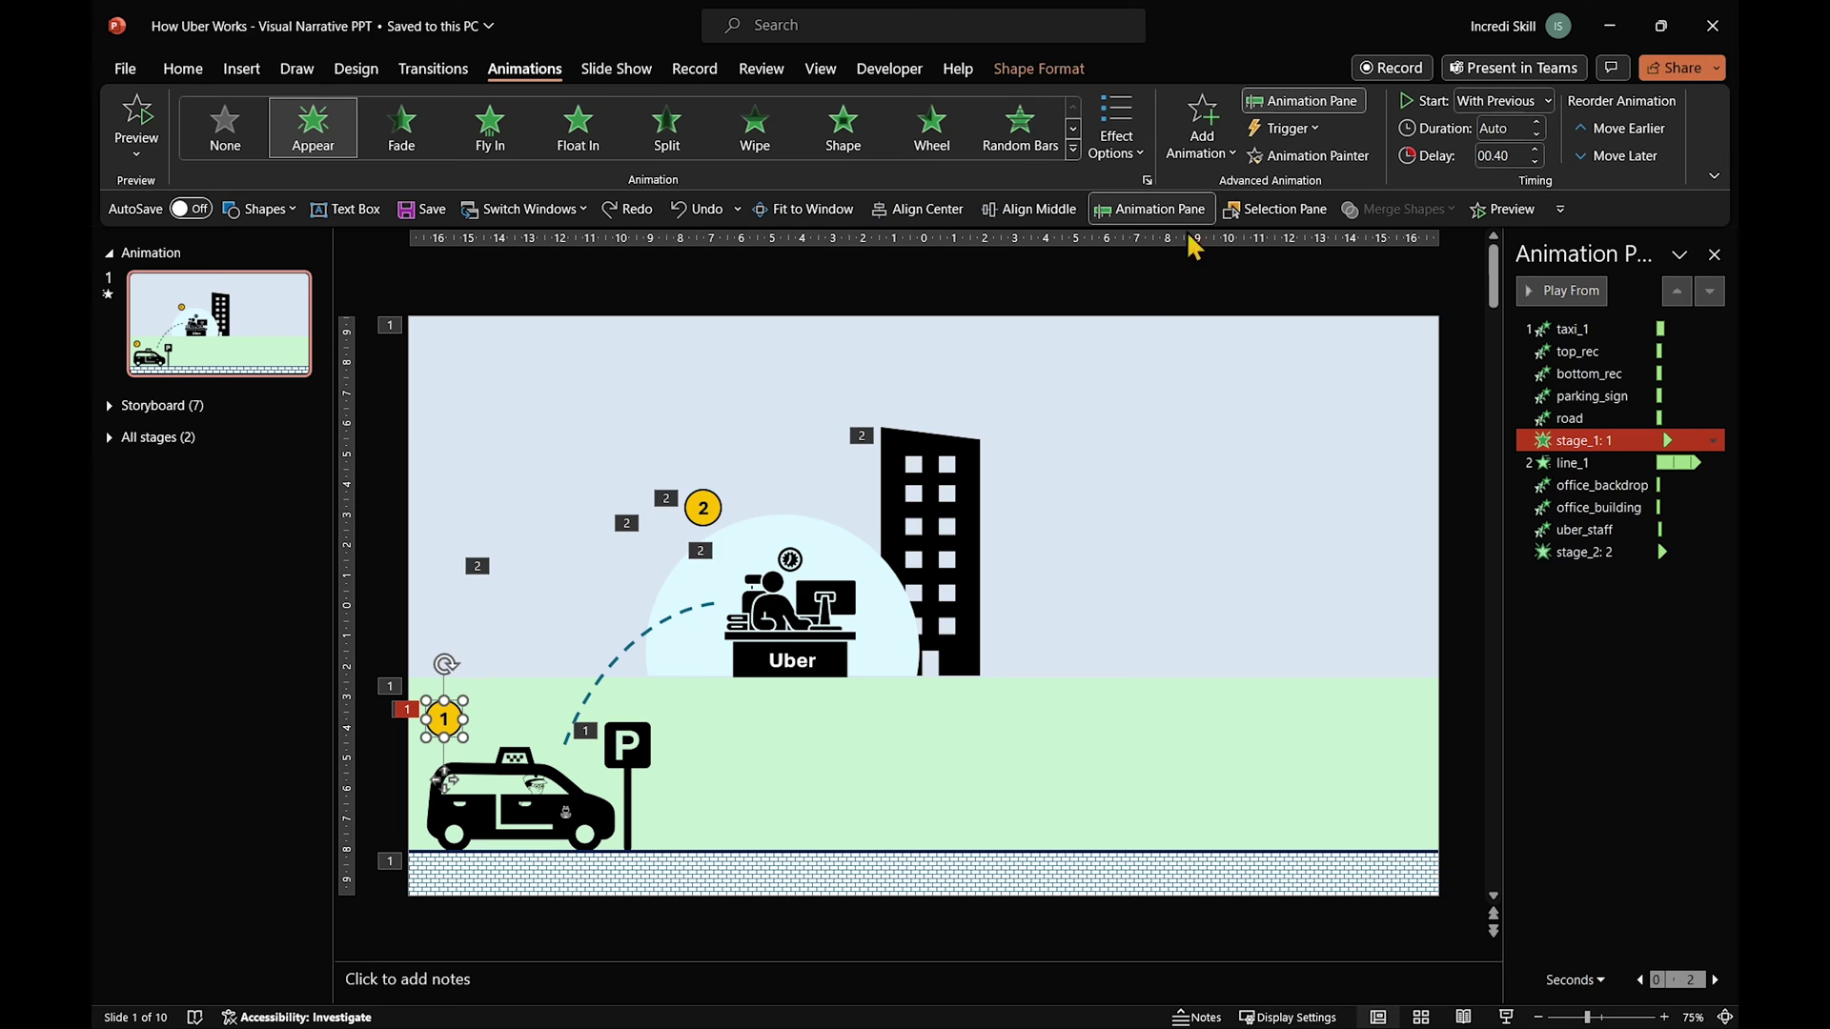
pyautogui.click(1202, 124)
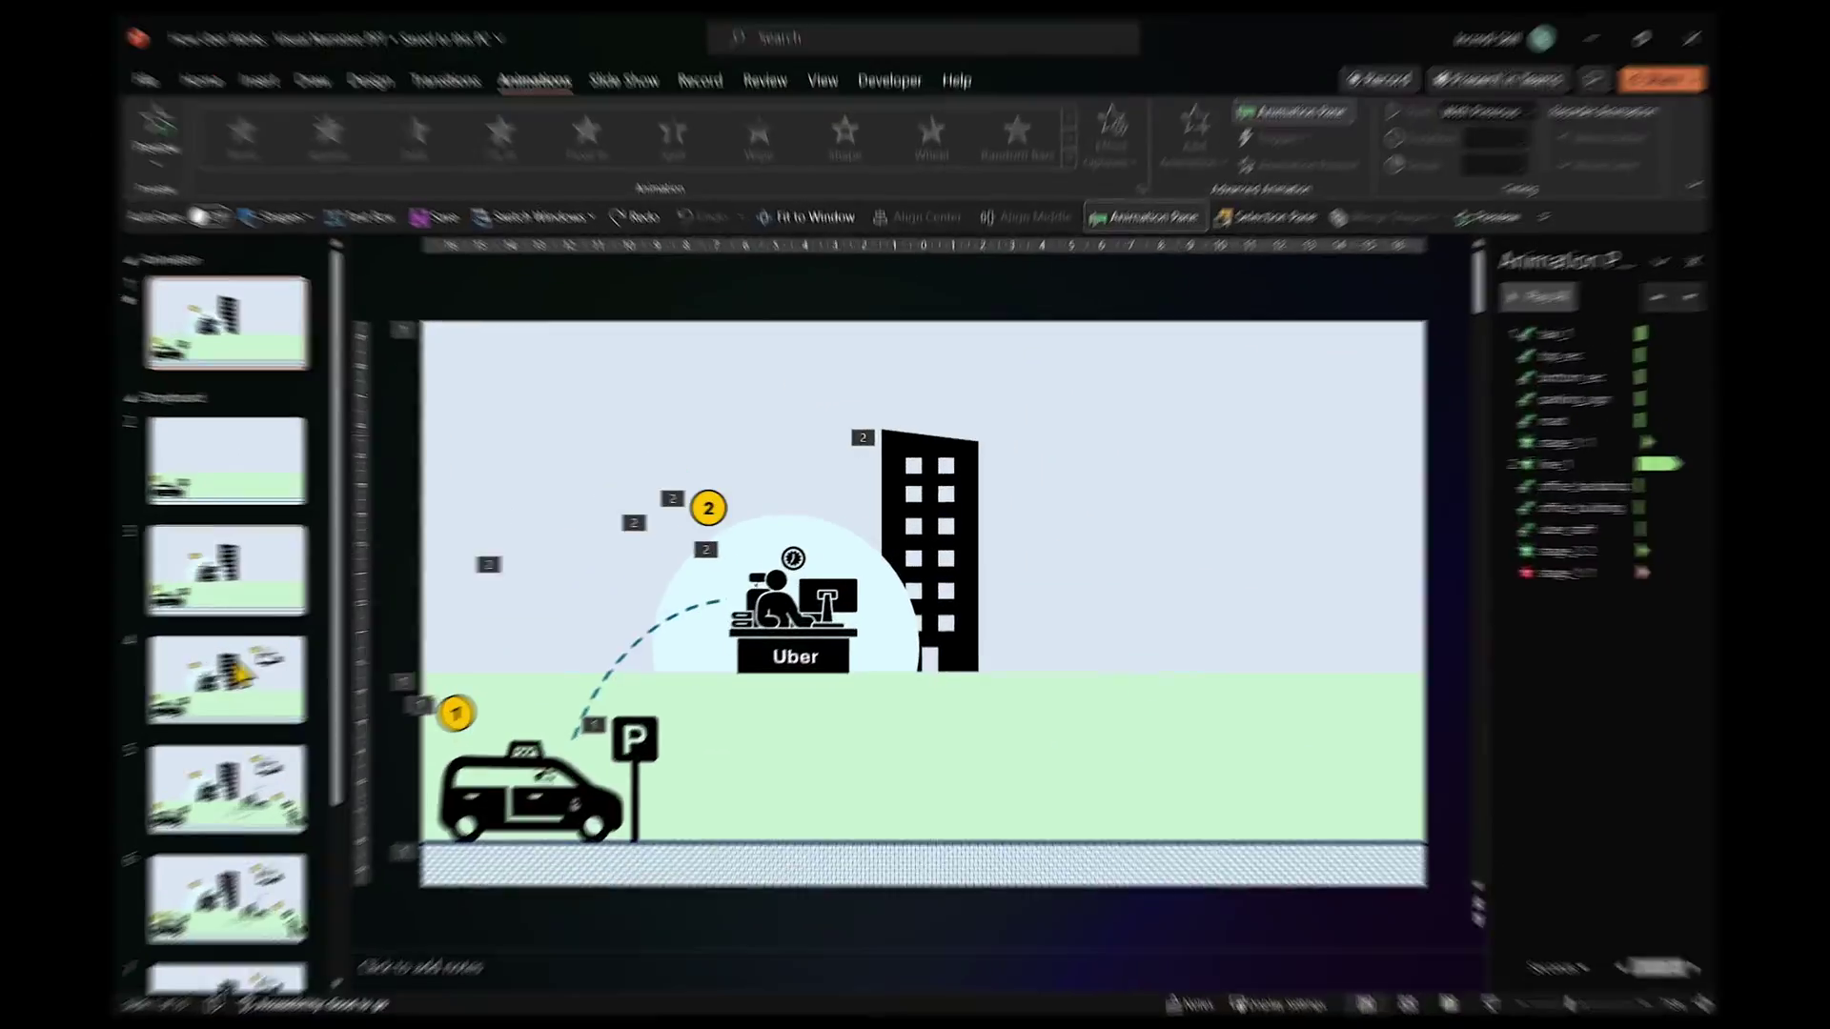
# Bring the website cloud, its 3 badge and a dashed arc onto slide 1.
pyautogui.moveTo(1067, 260); pyautogui.dragTo(1331, 582)
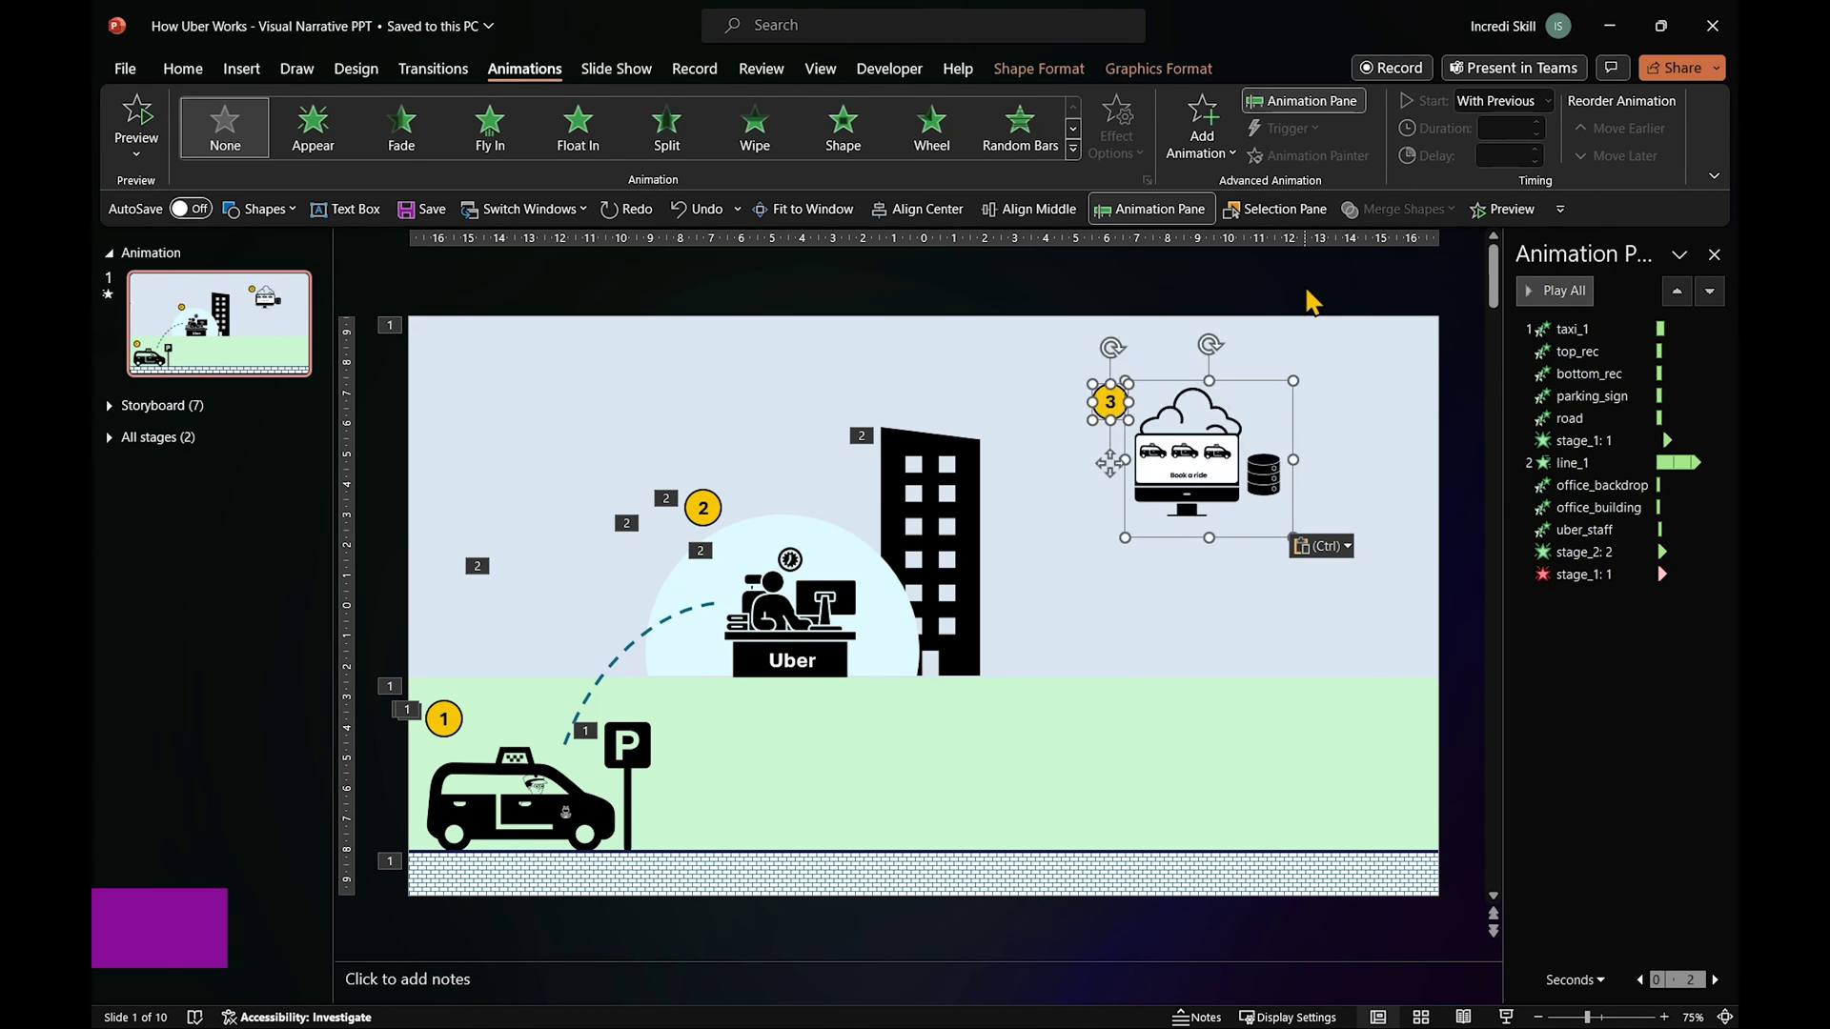
pyautogui.click(1401, 388)
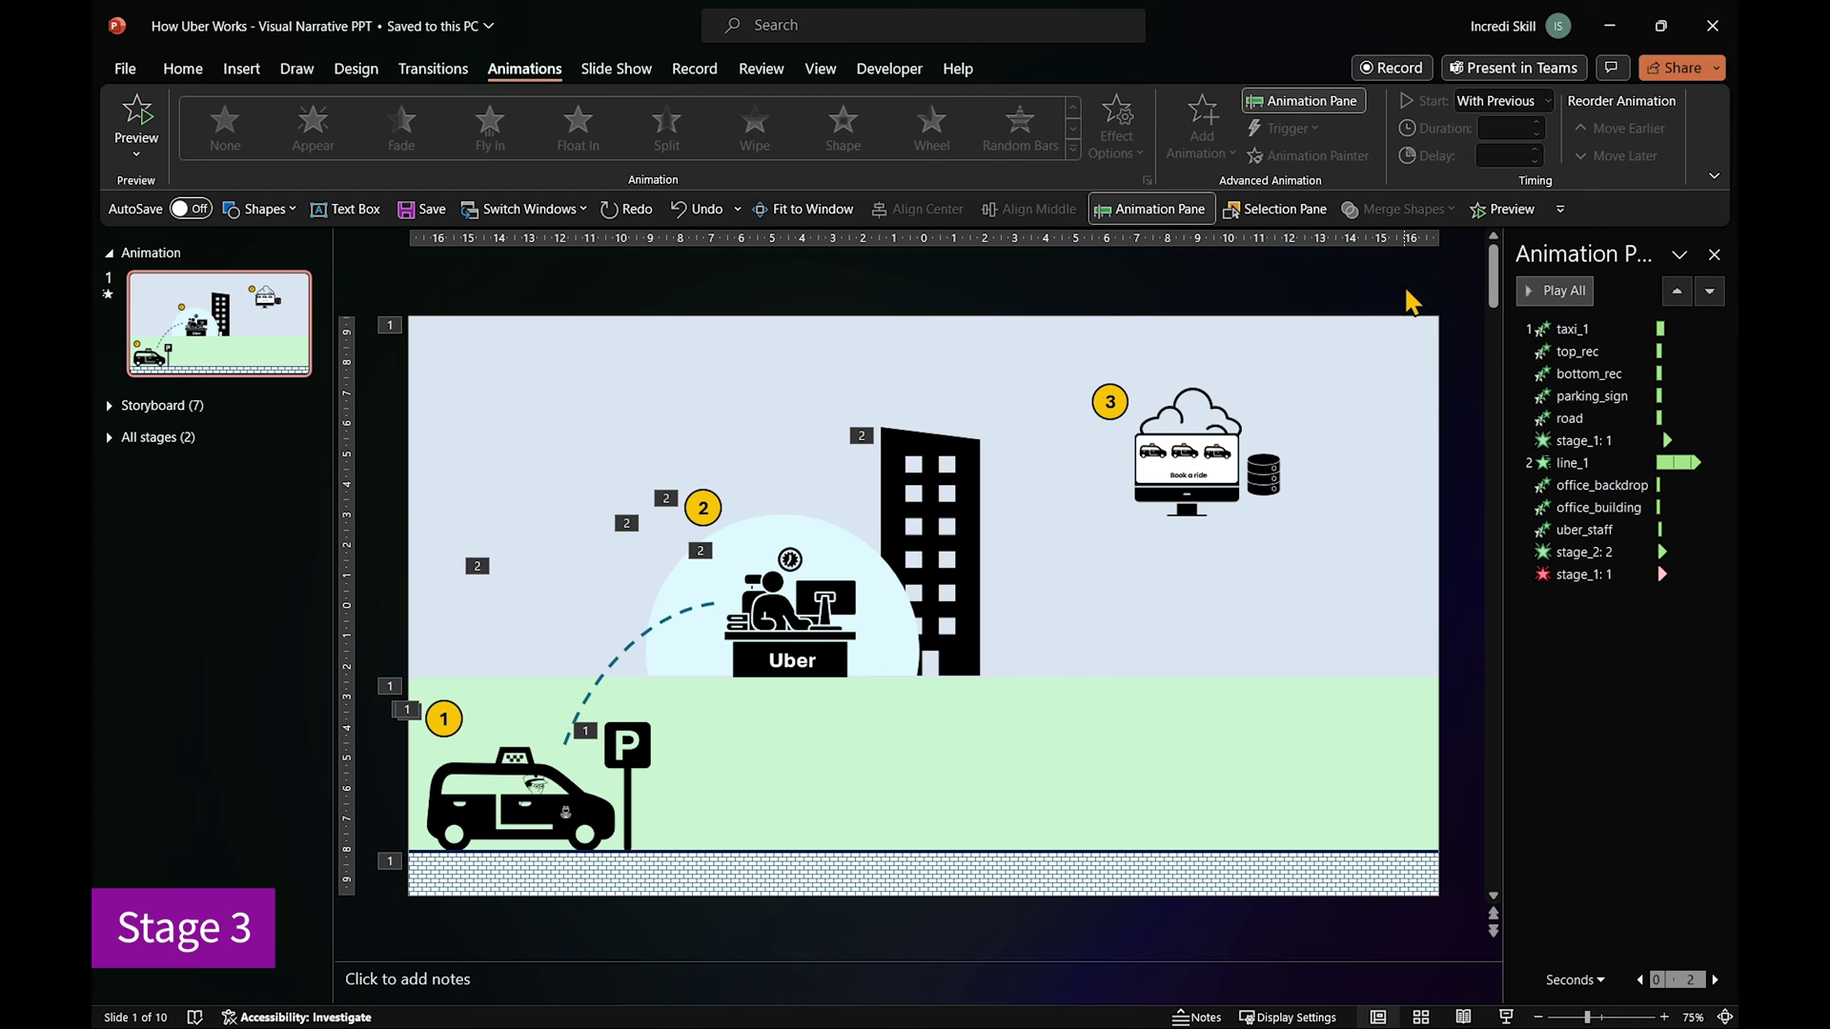
pyautogui.hotkey('ctrl', 'v')
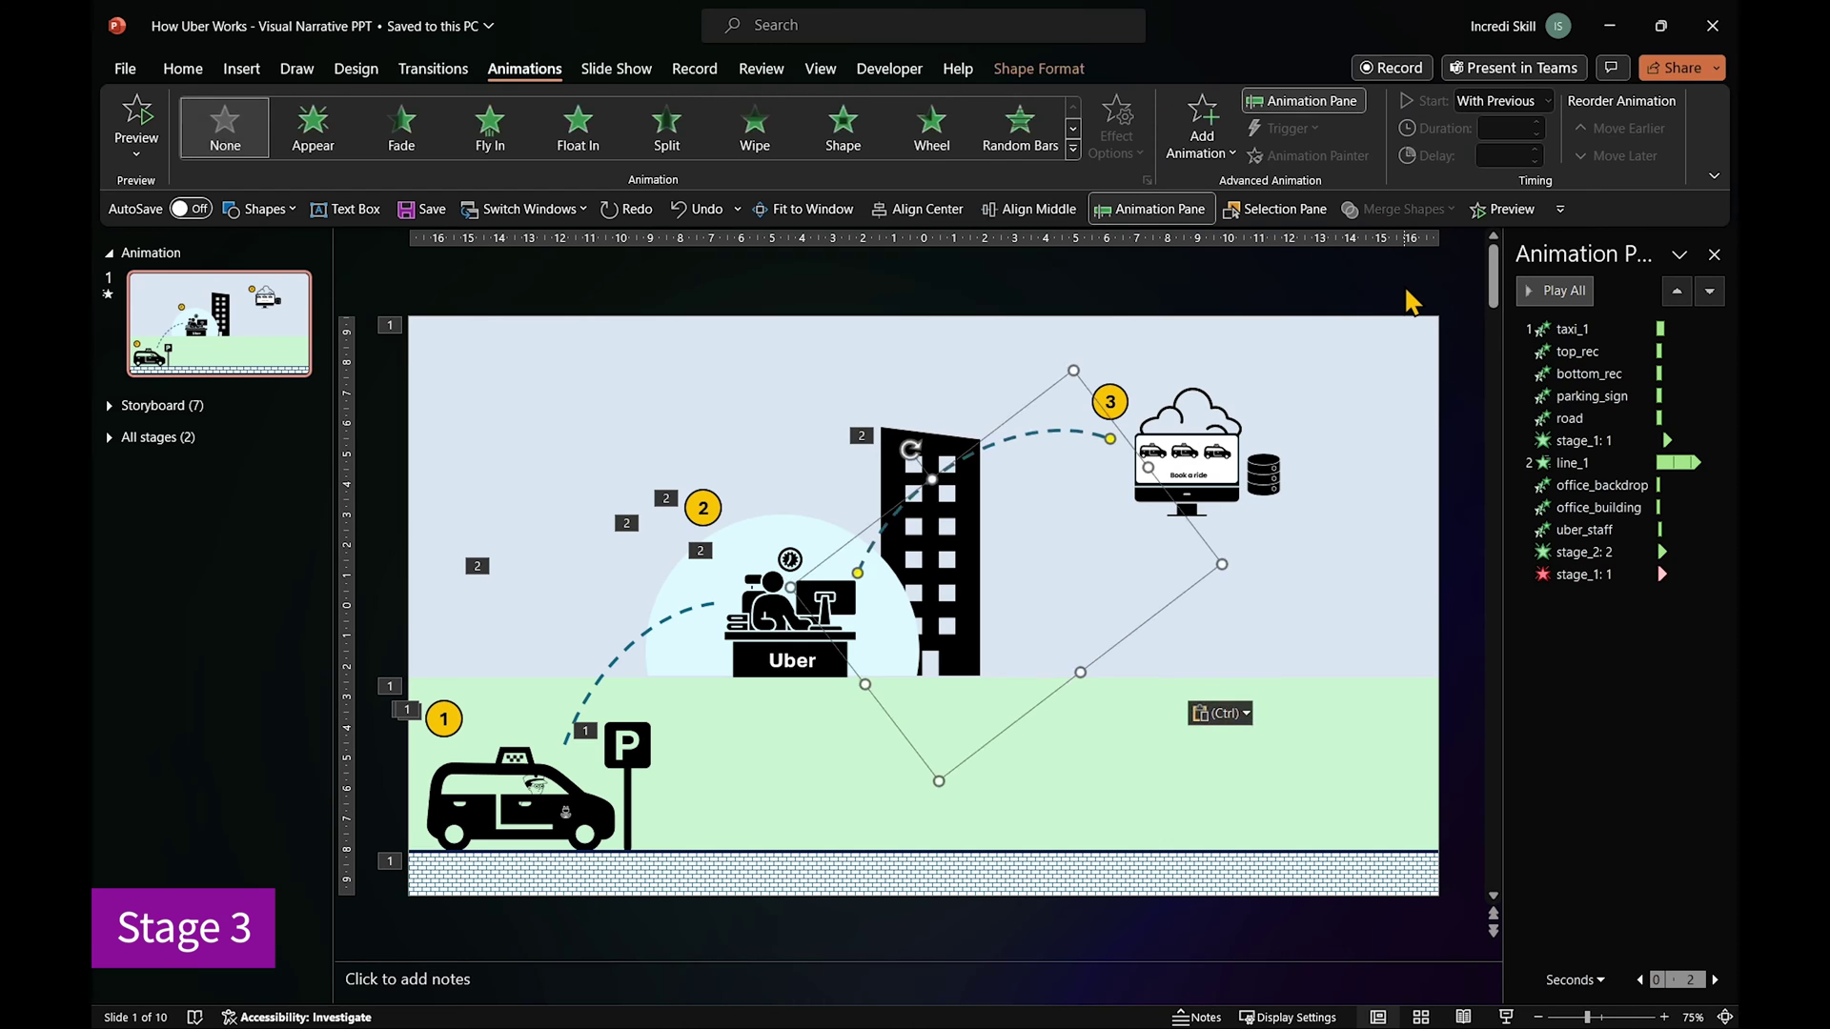
pyautogui.click(1237, 593)
# Copy line_1's animation to the new arc and the backdrop's zoom to the website monitor.
pyautogui.click(632, 654)
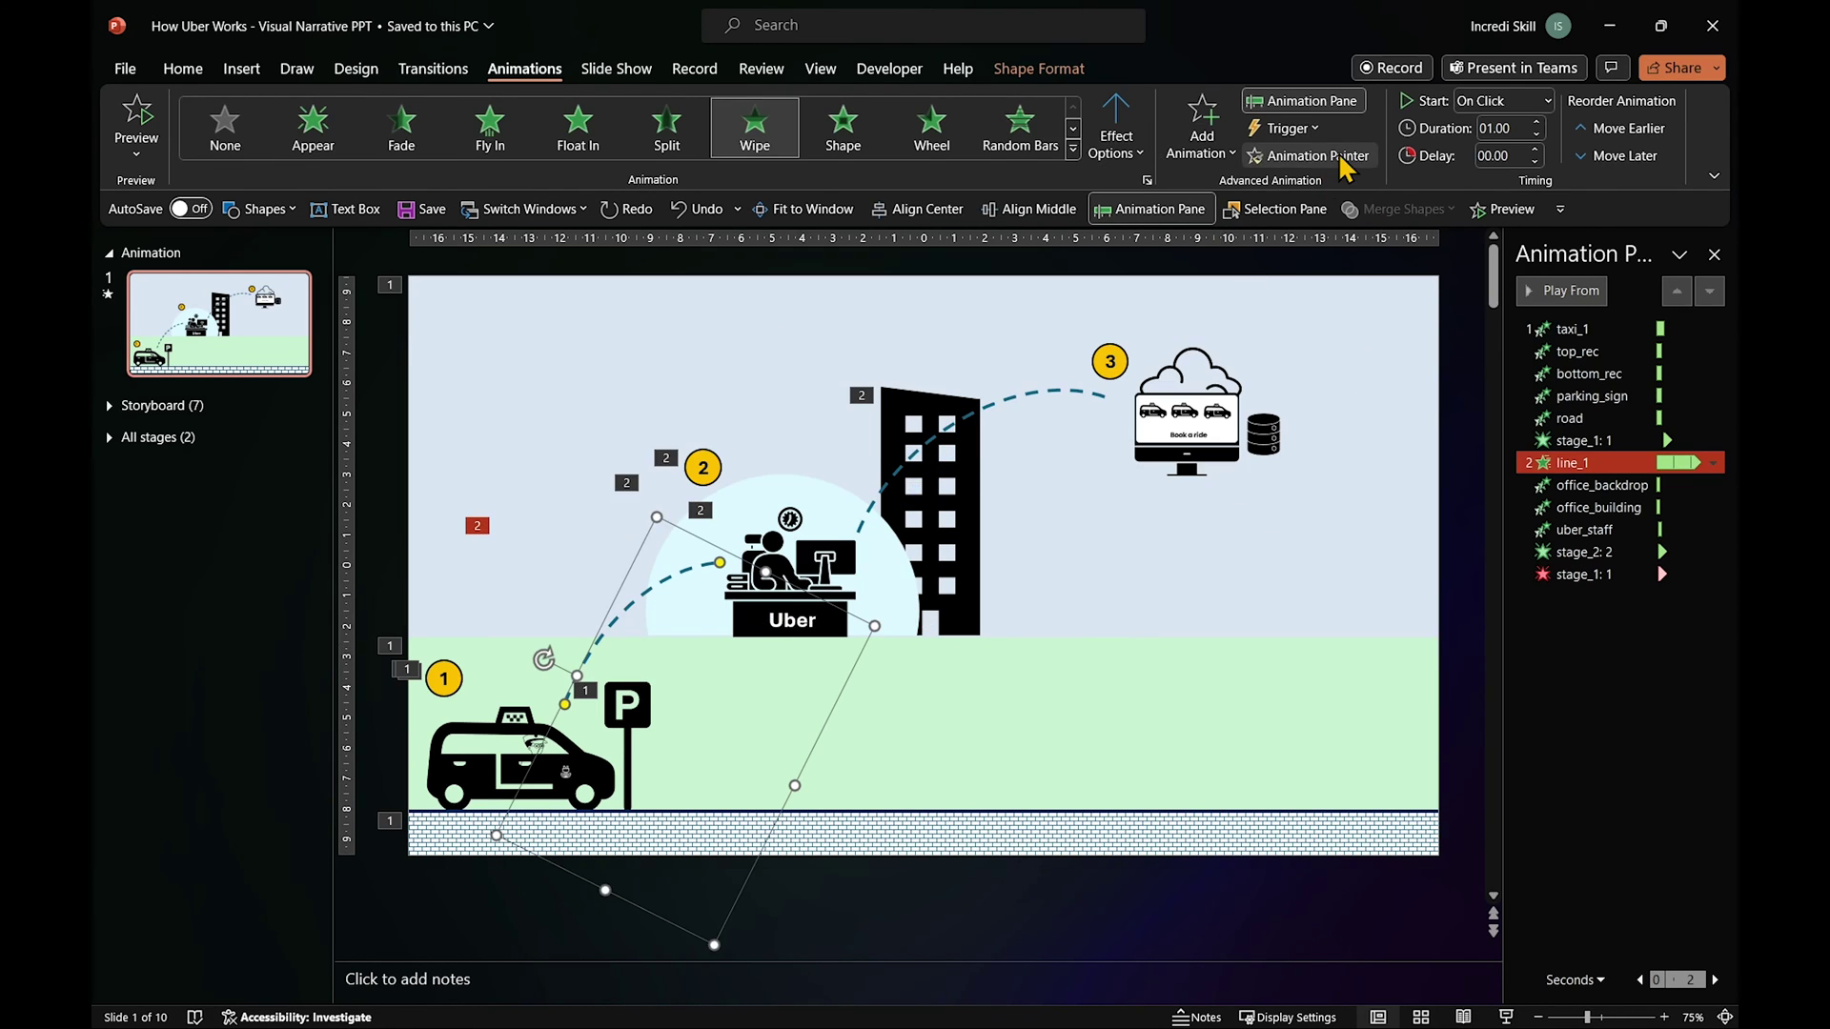
pyautogui.click(1086, 392)
pyautogui.click(687, 532)
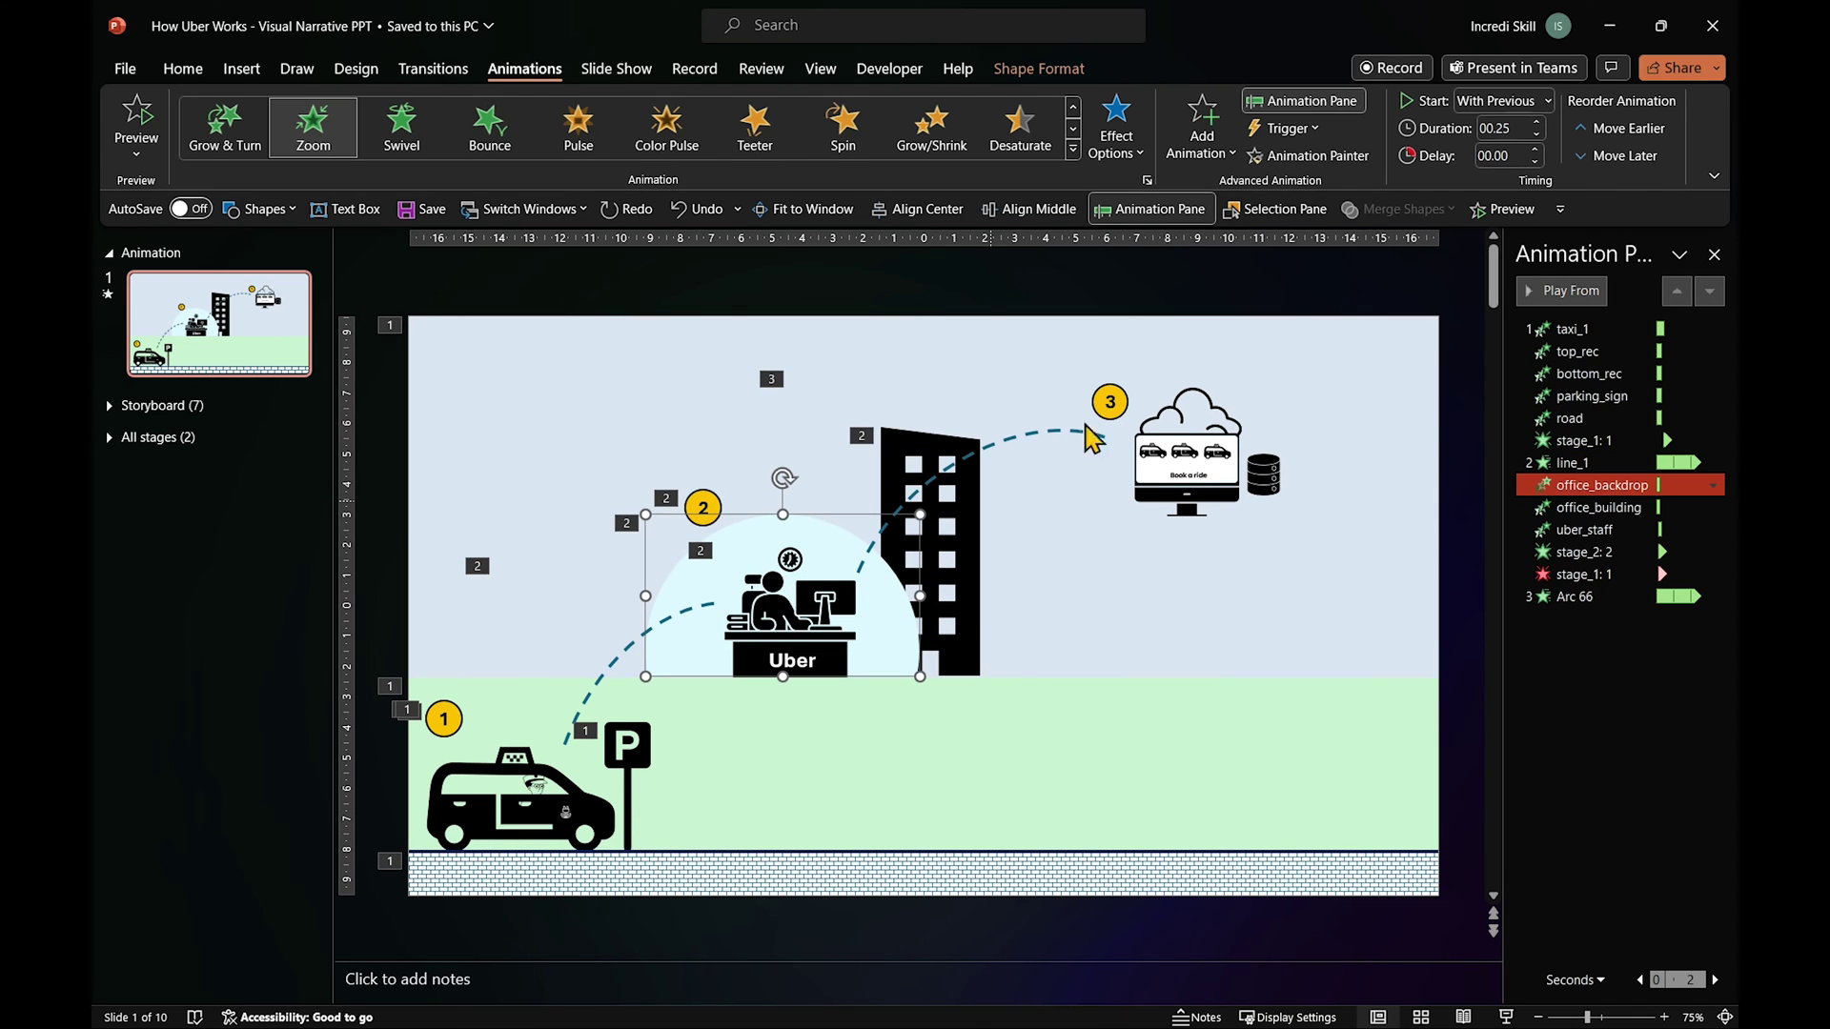
pyautogui.click(1229, 495)
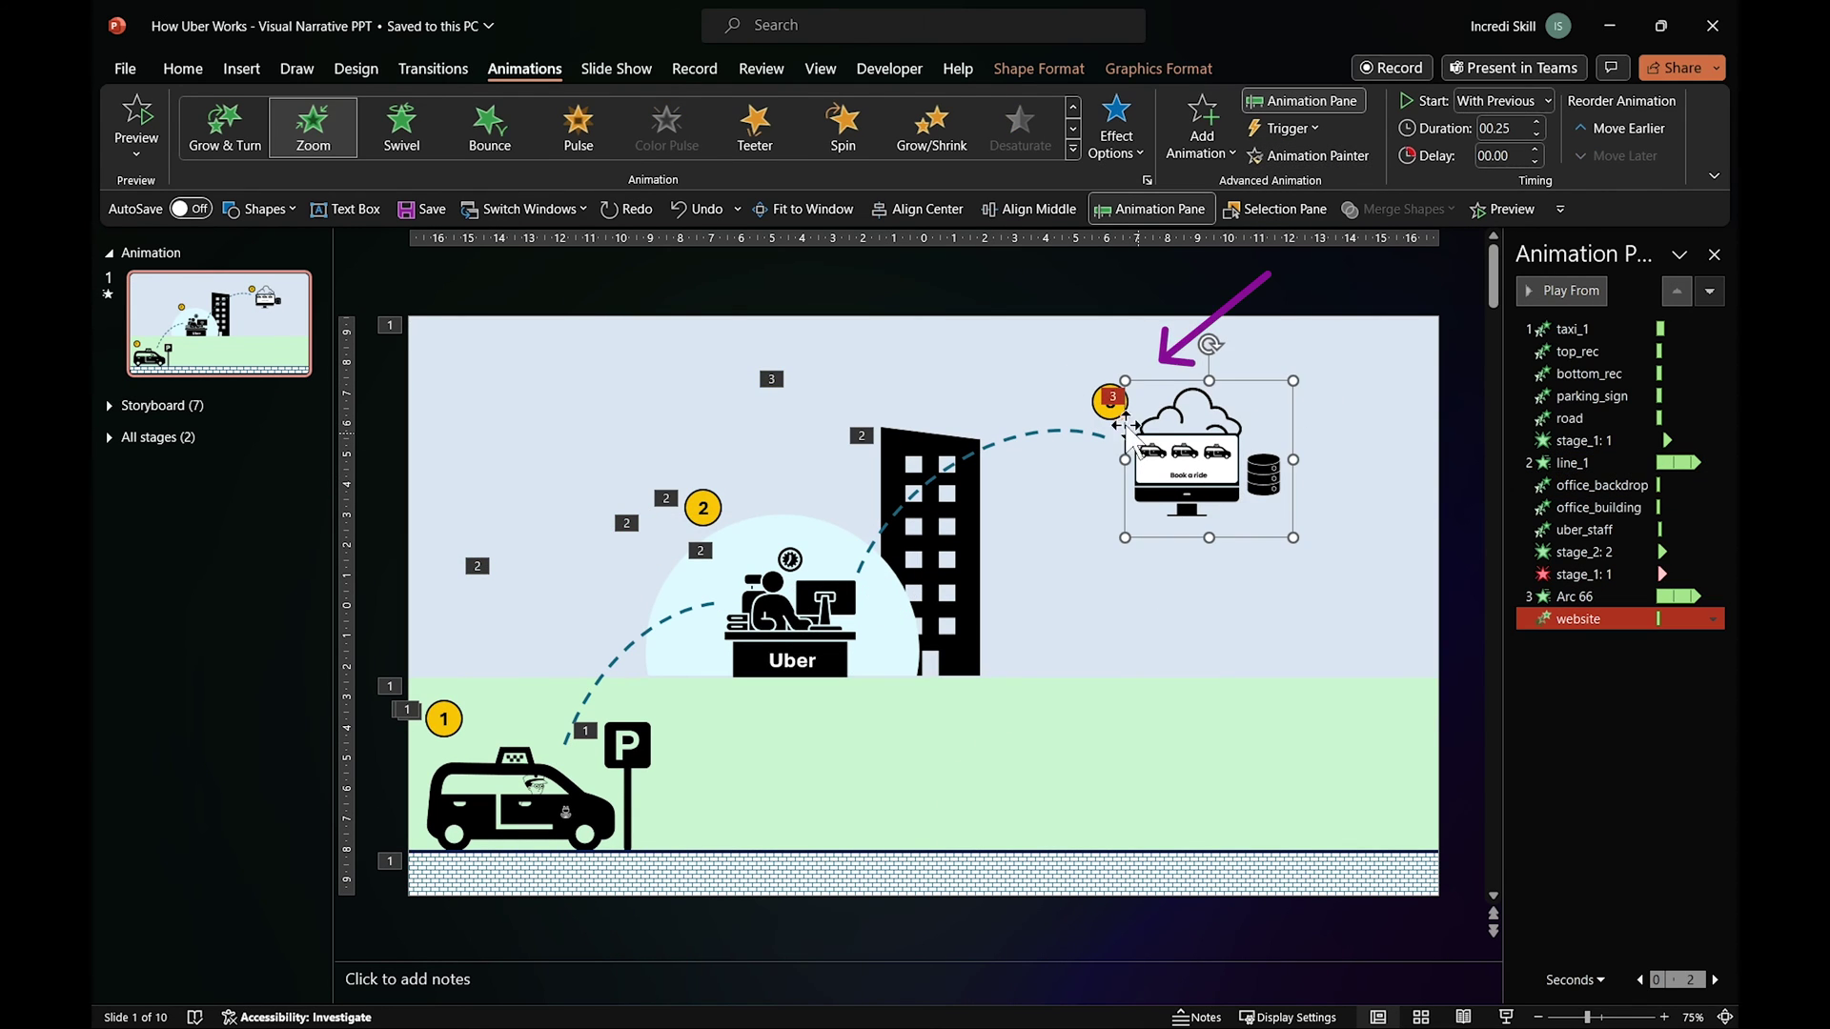
# Make the 3 circle Appear, and give the 2 circle and first dashed line Disappear exits.
pyautogui.click(1110, 400)
pyautogui.click(288, 153)
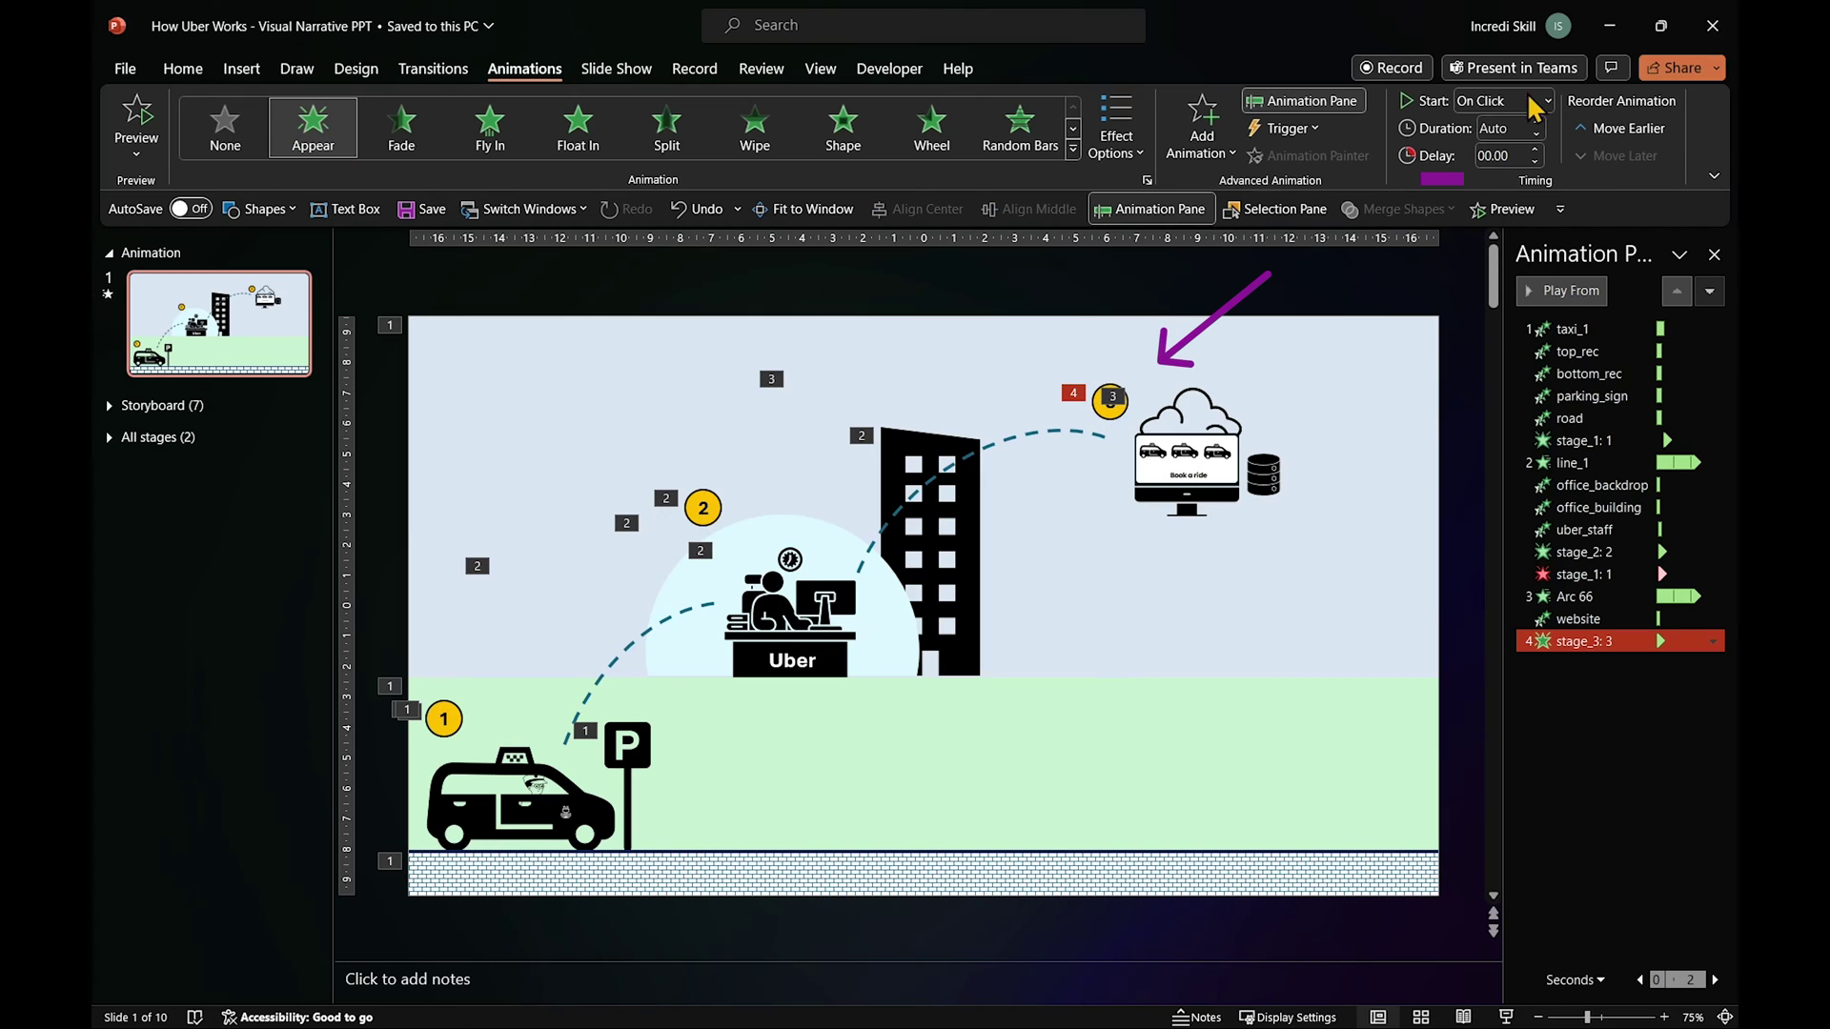
pyautogui.click(702, 507)
pyautogui.click(1202, 128)
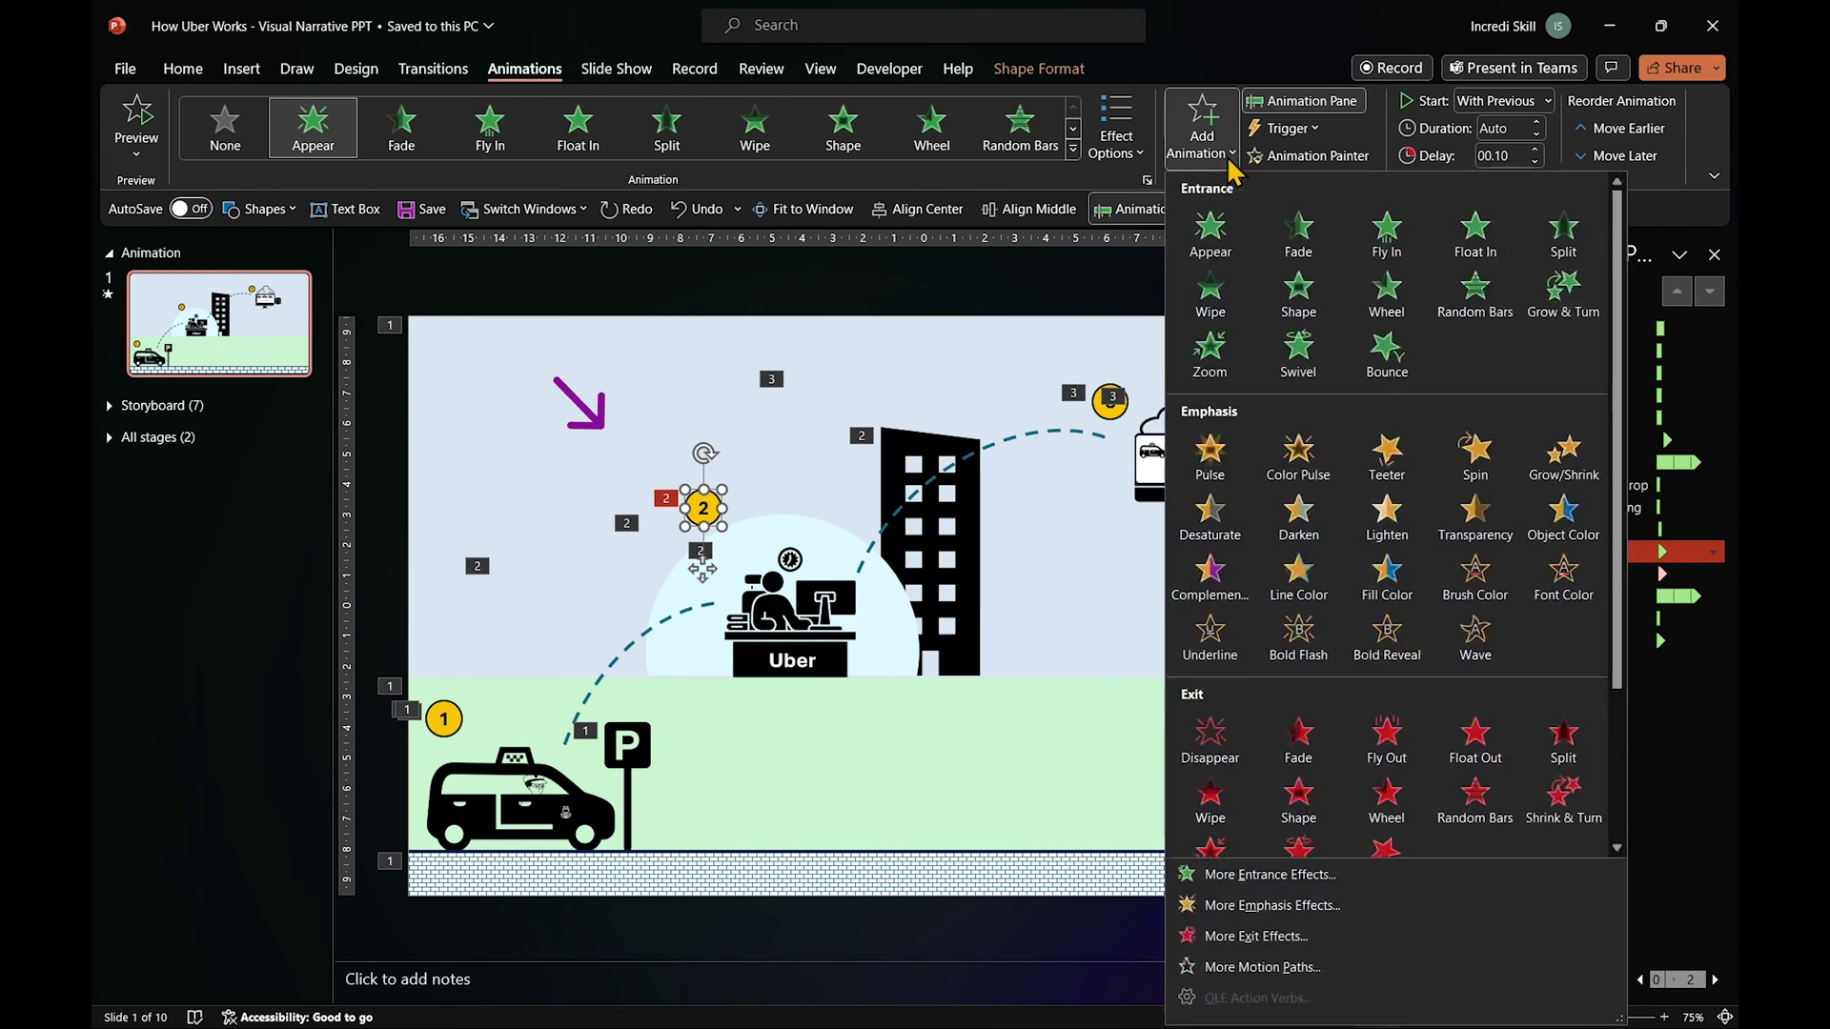
pyautogui.click(1208, 748)
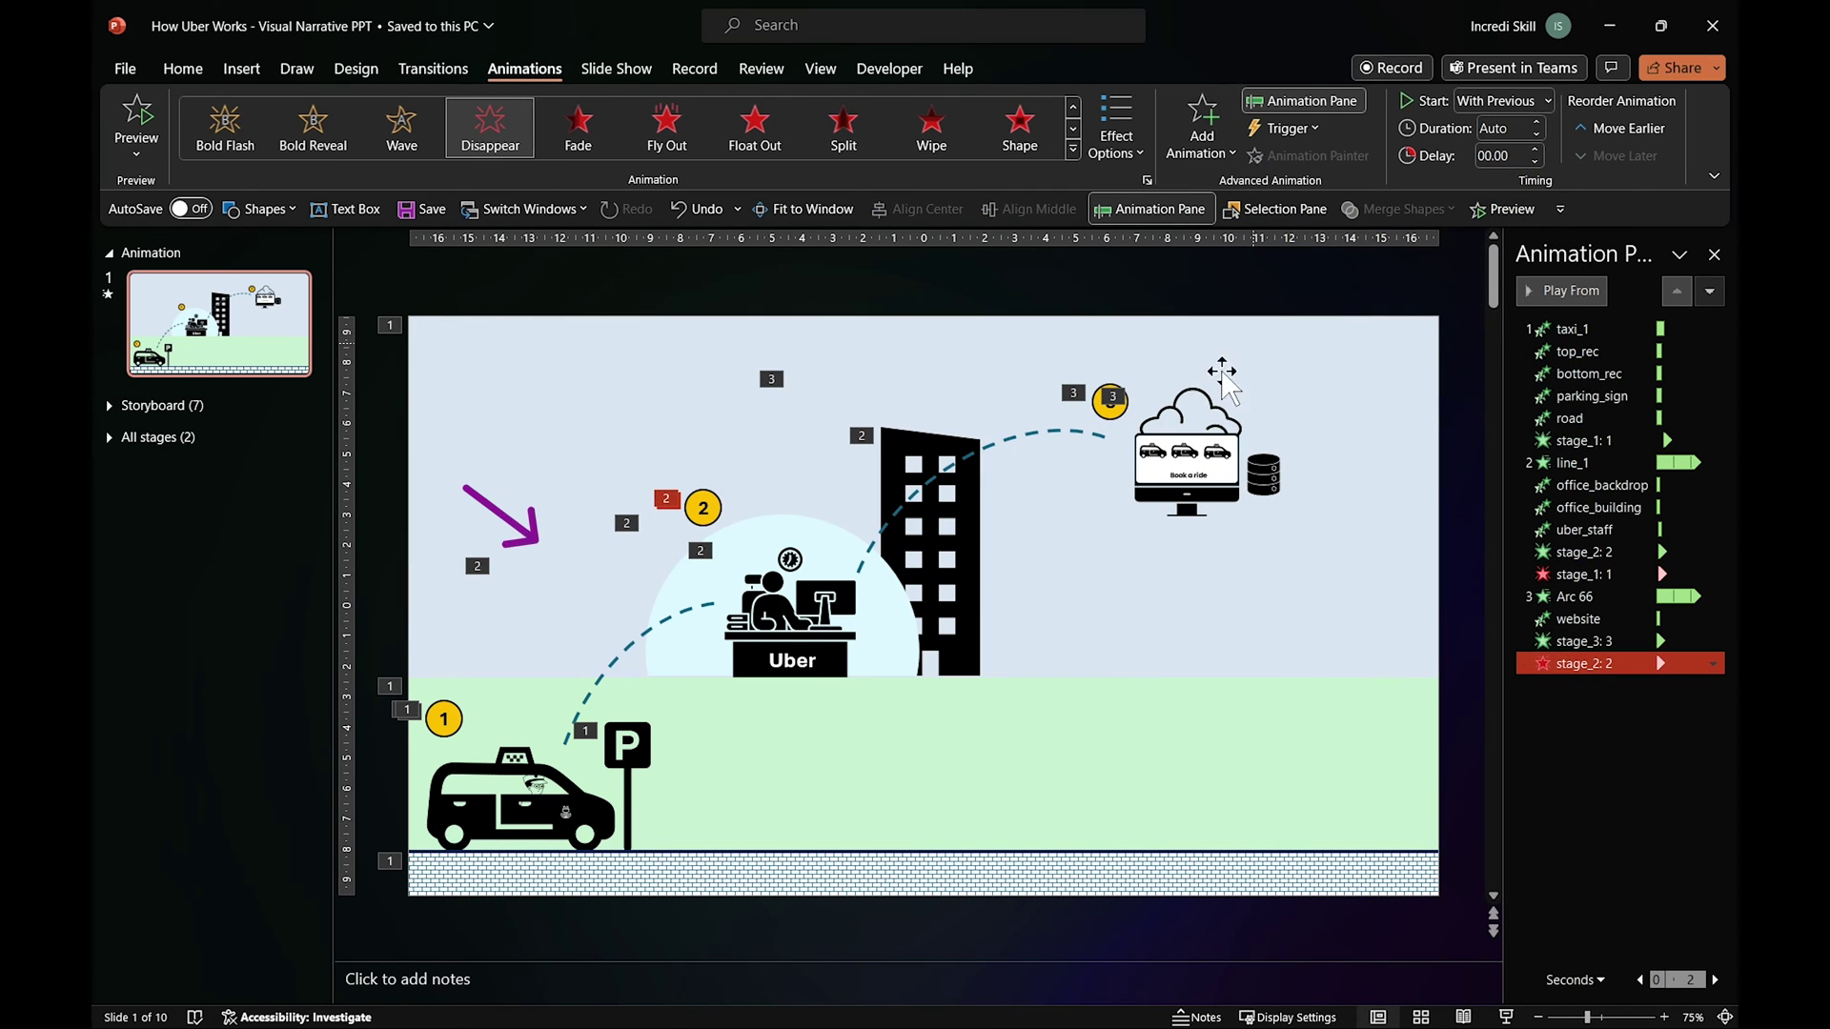
pyautogui.click(1573, 462)
pyautogui.click(1227, 164)
pyautogui.click(1209, 745)
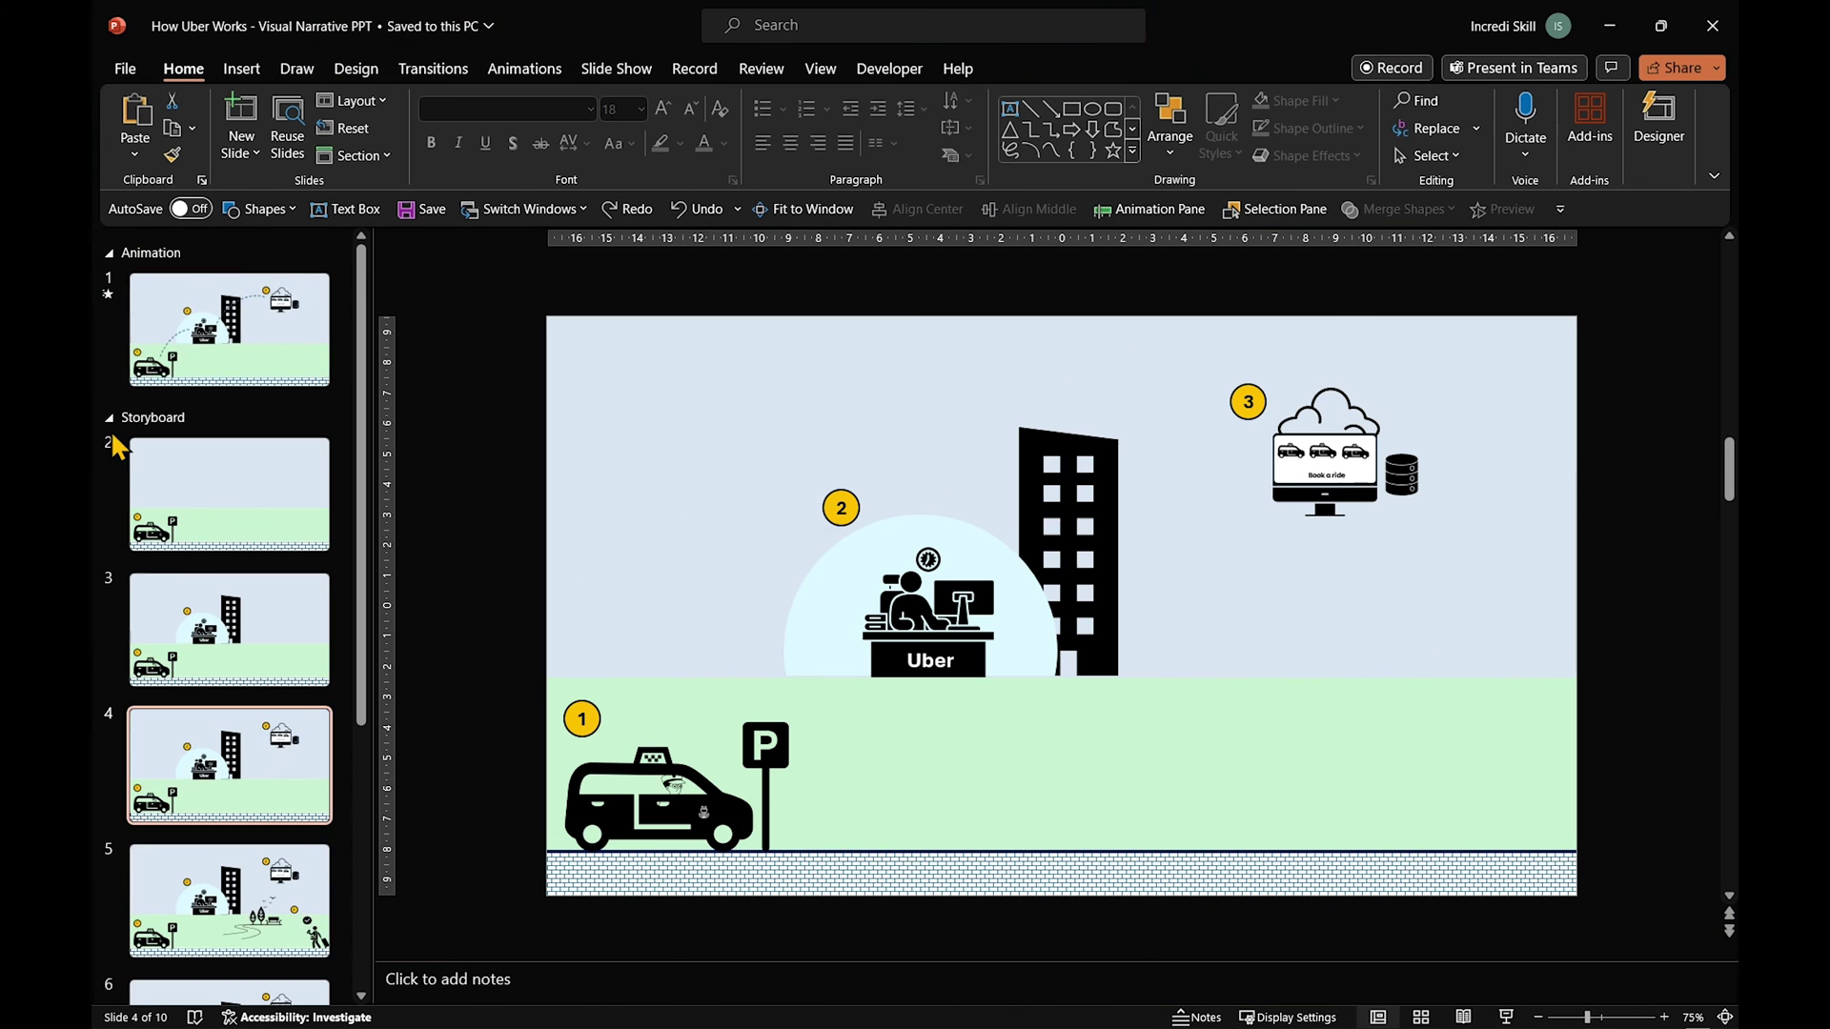
pyautogui.press('Down')
# Copy the Uber desk group's zoom animation onto the park group, starting On Click.
pyautogui.click(1333, 713)
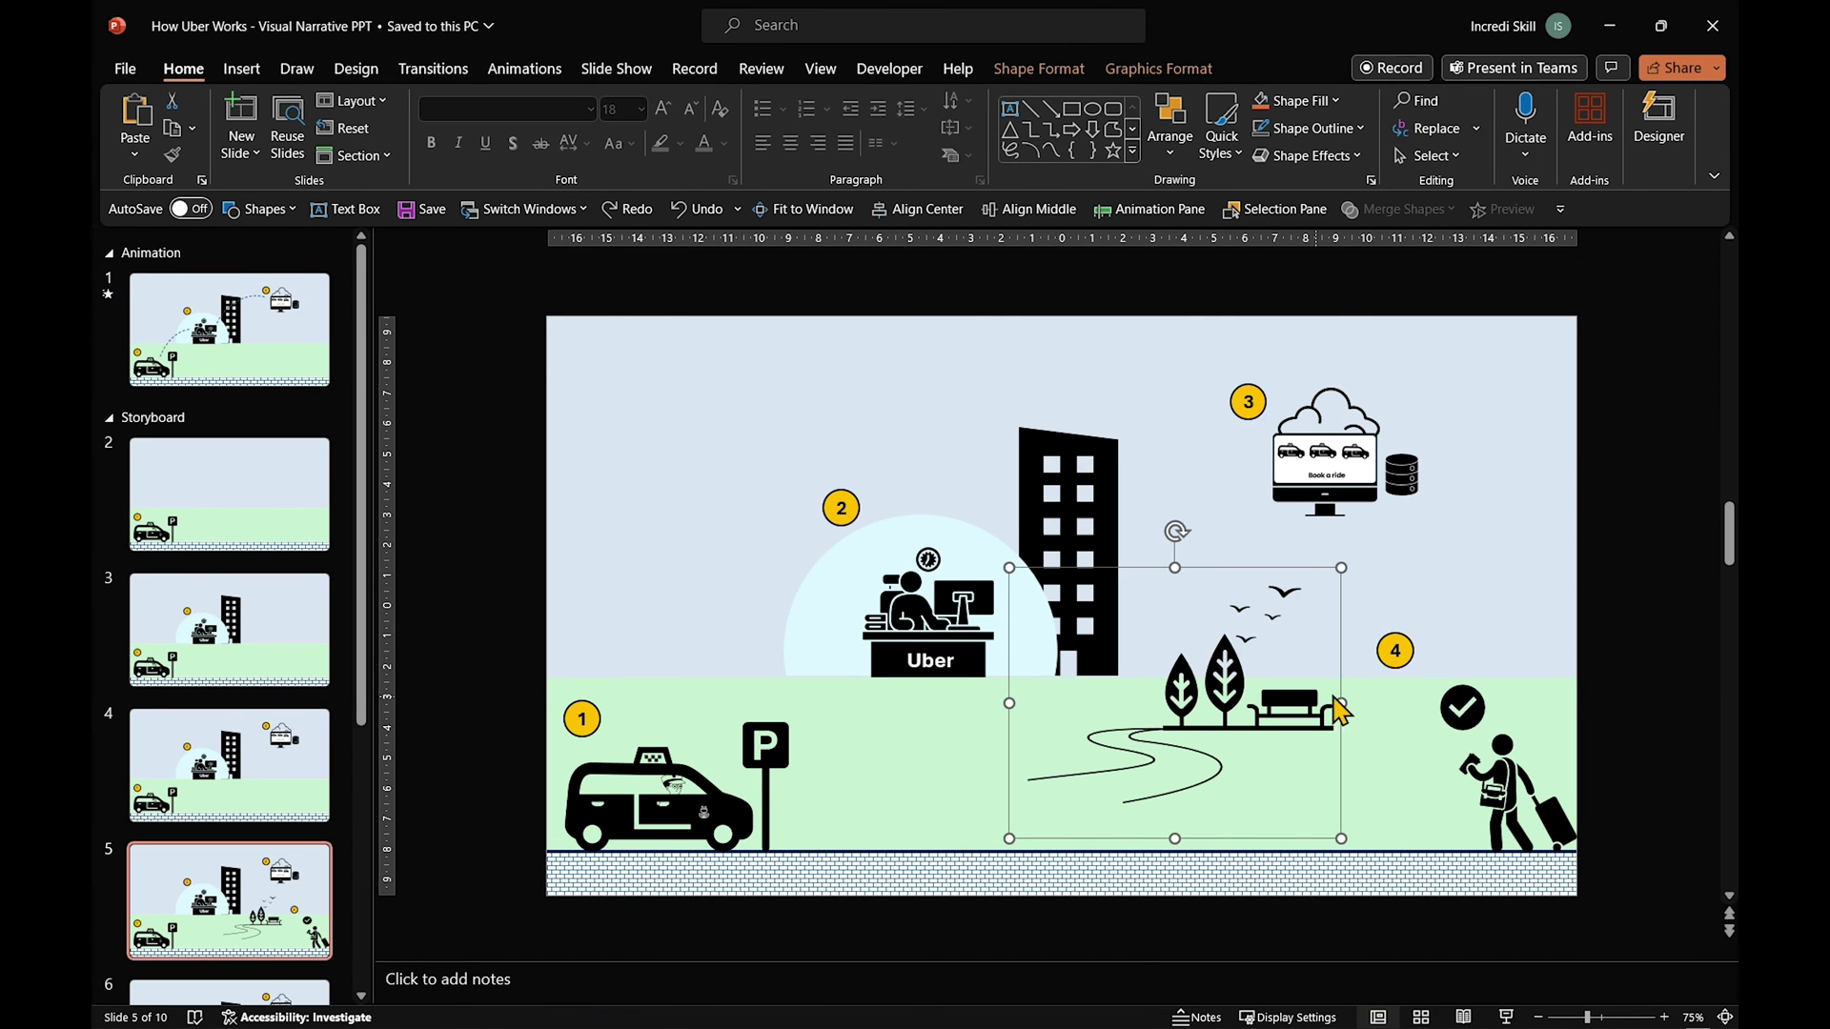
pyautogui.keyDown('shift'); pyautogui.click(1397, 656); pyautogui.keyUp('shift')
pyautogui.click(1632, 688)
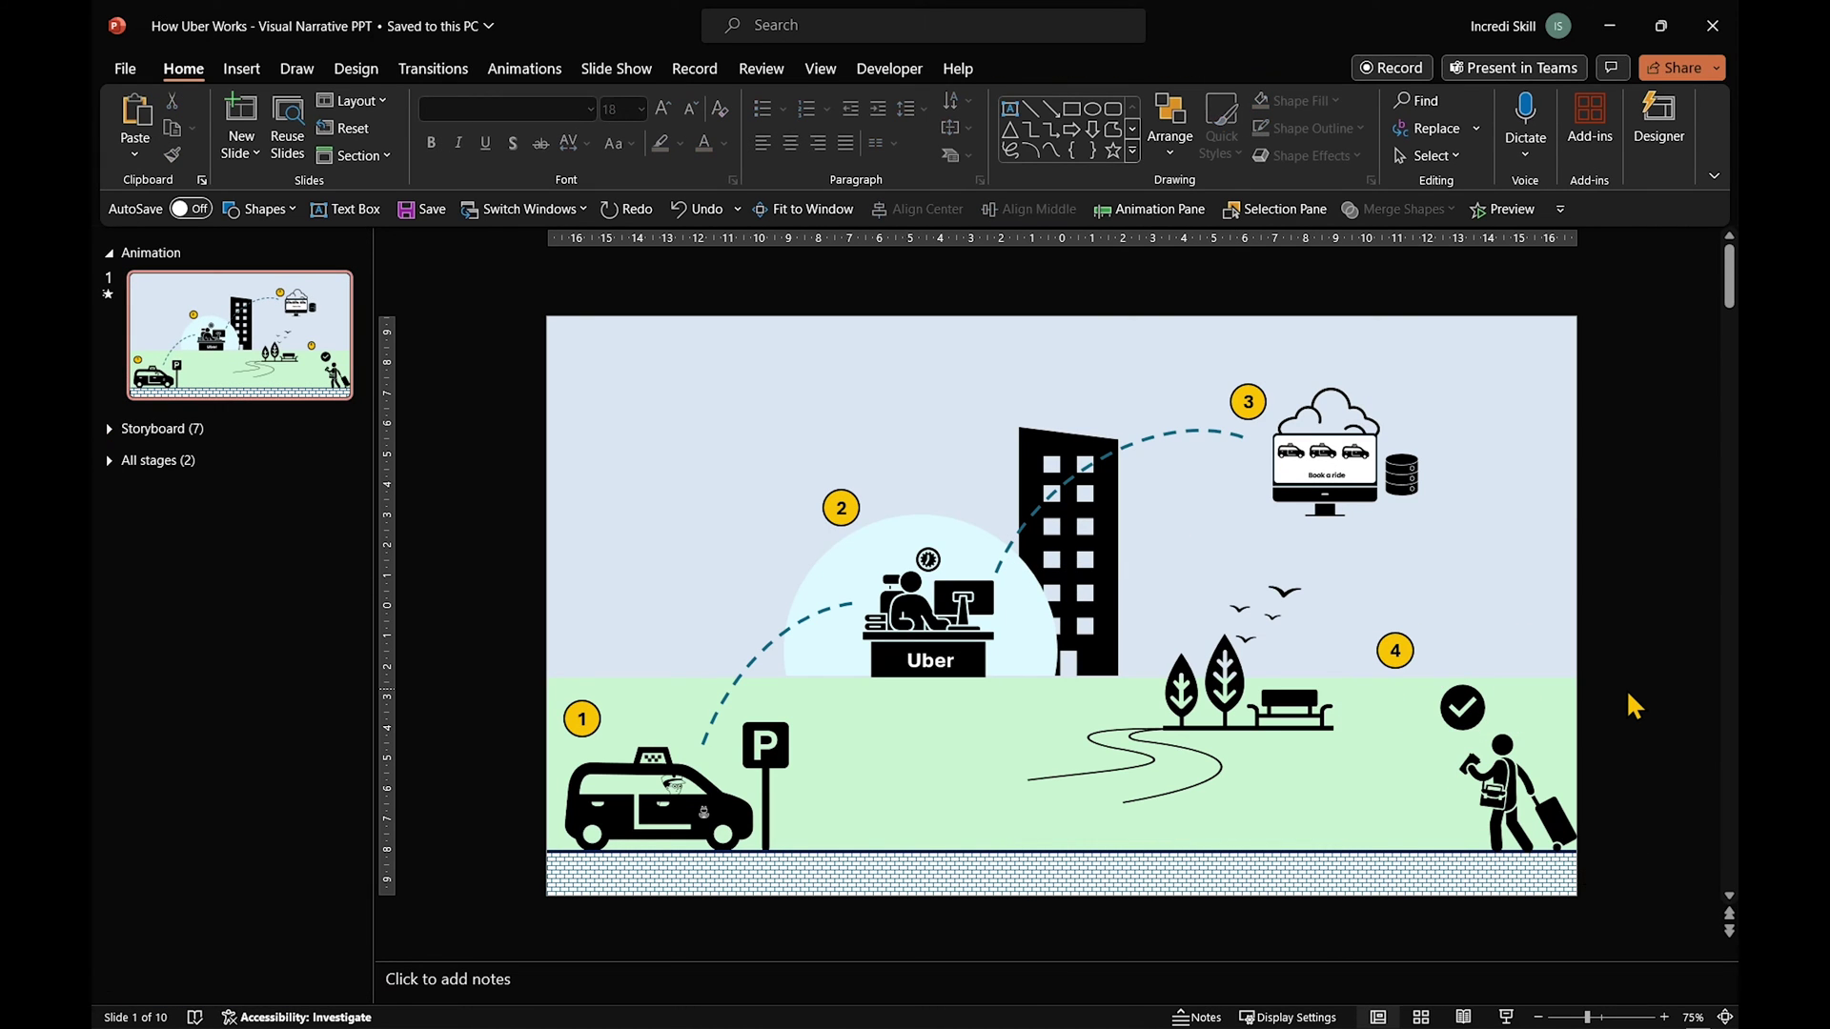
pyautogui.click(1012, 624)
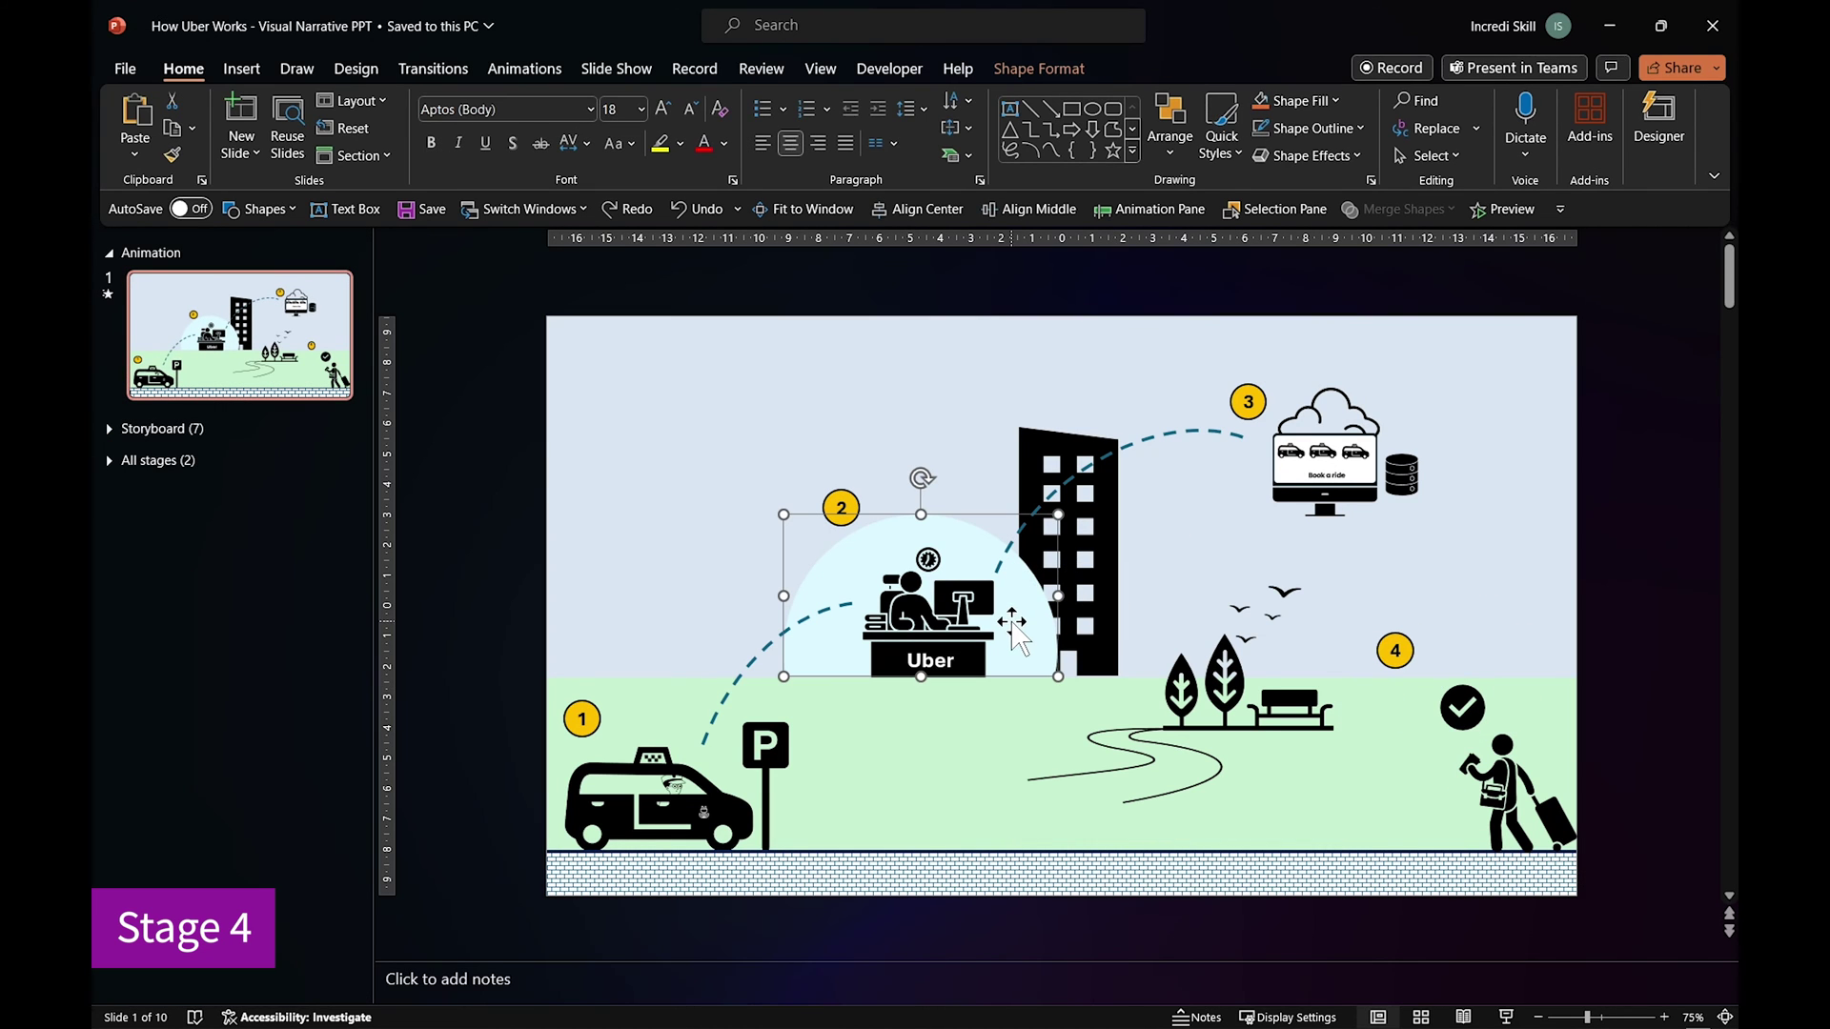
pyautogui.click(524, 69)
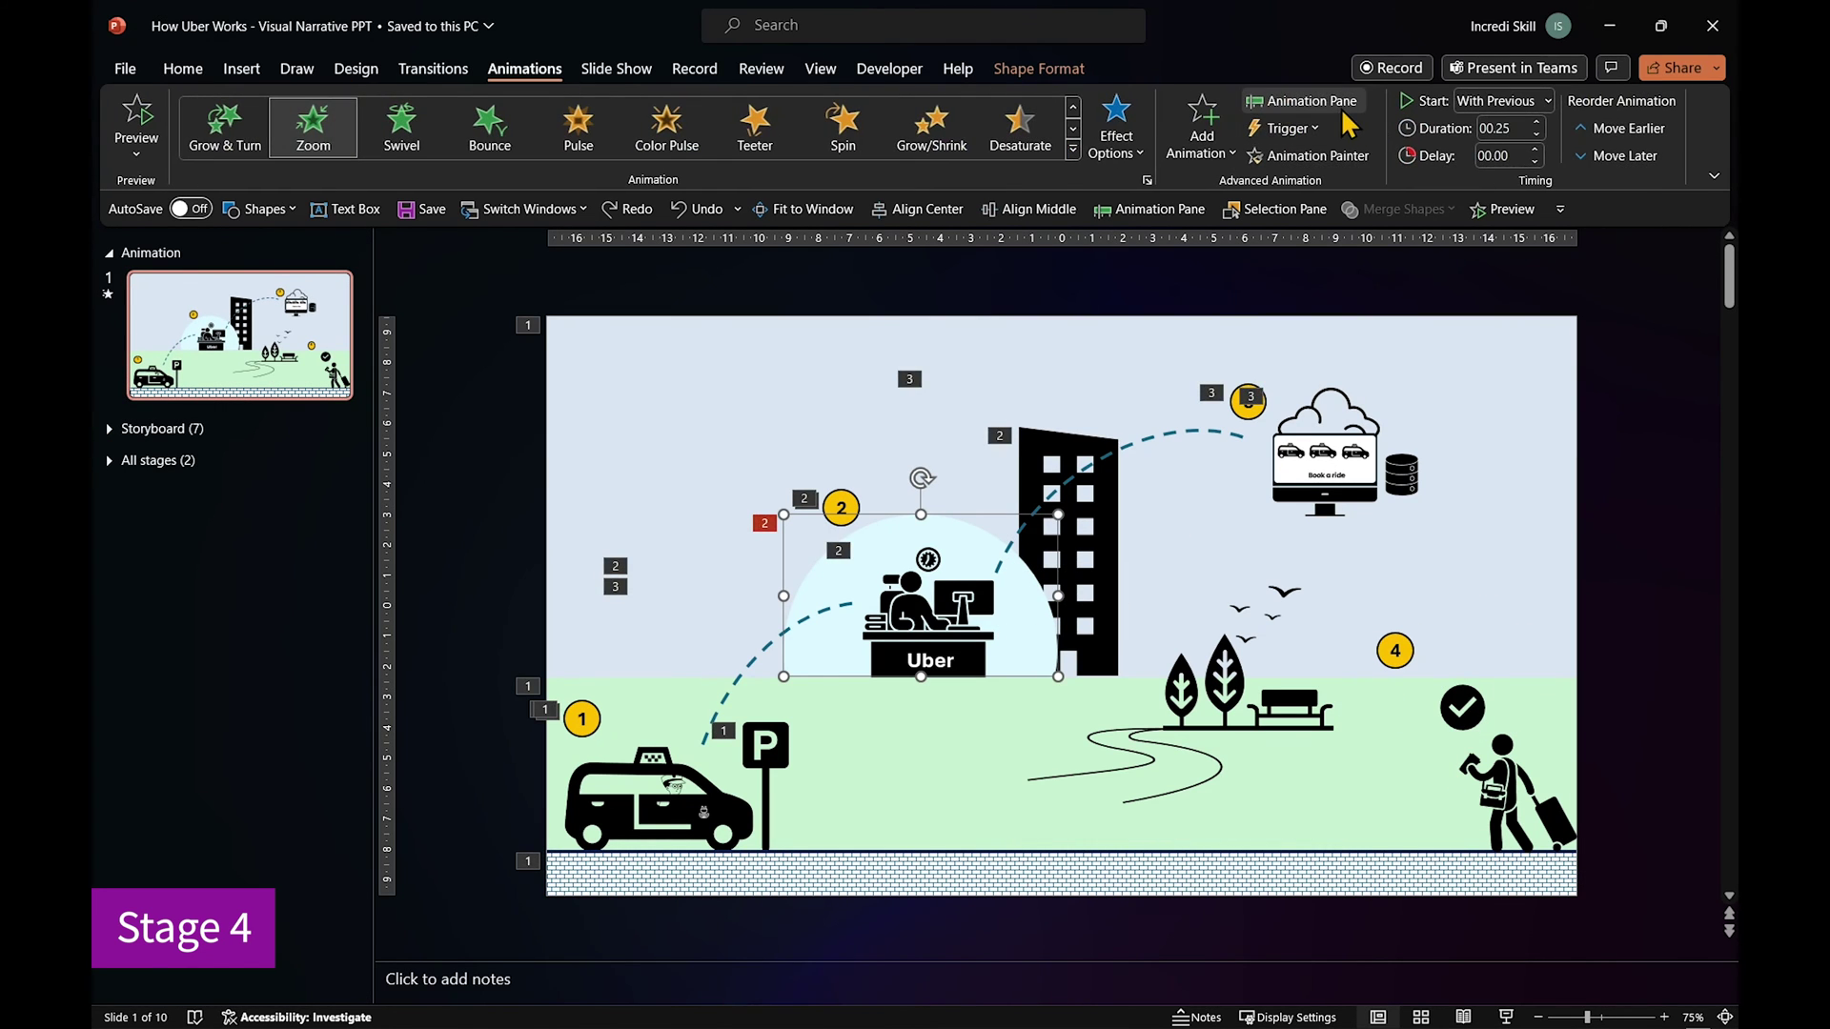
pyautogui.click(1303, 100)
pyautogui.click(1337, 164)
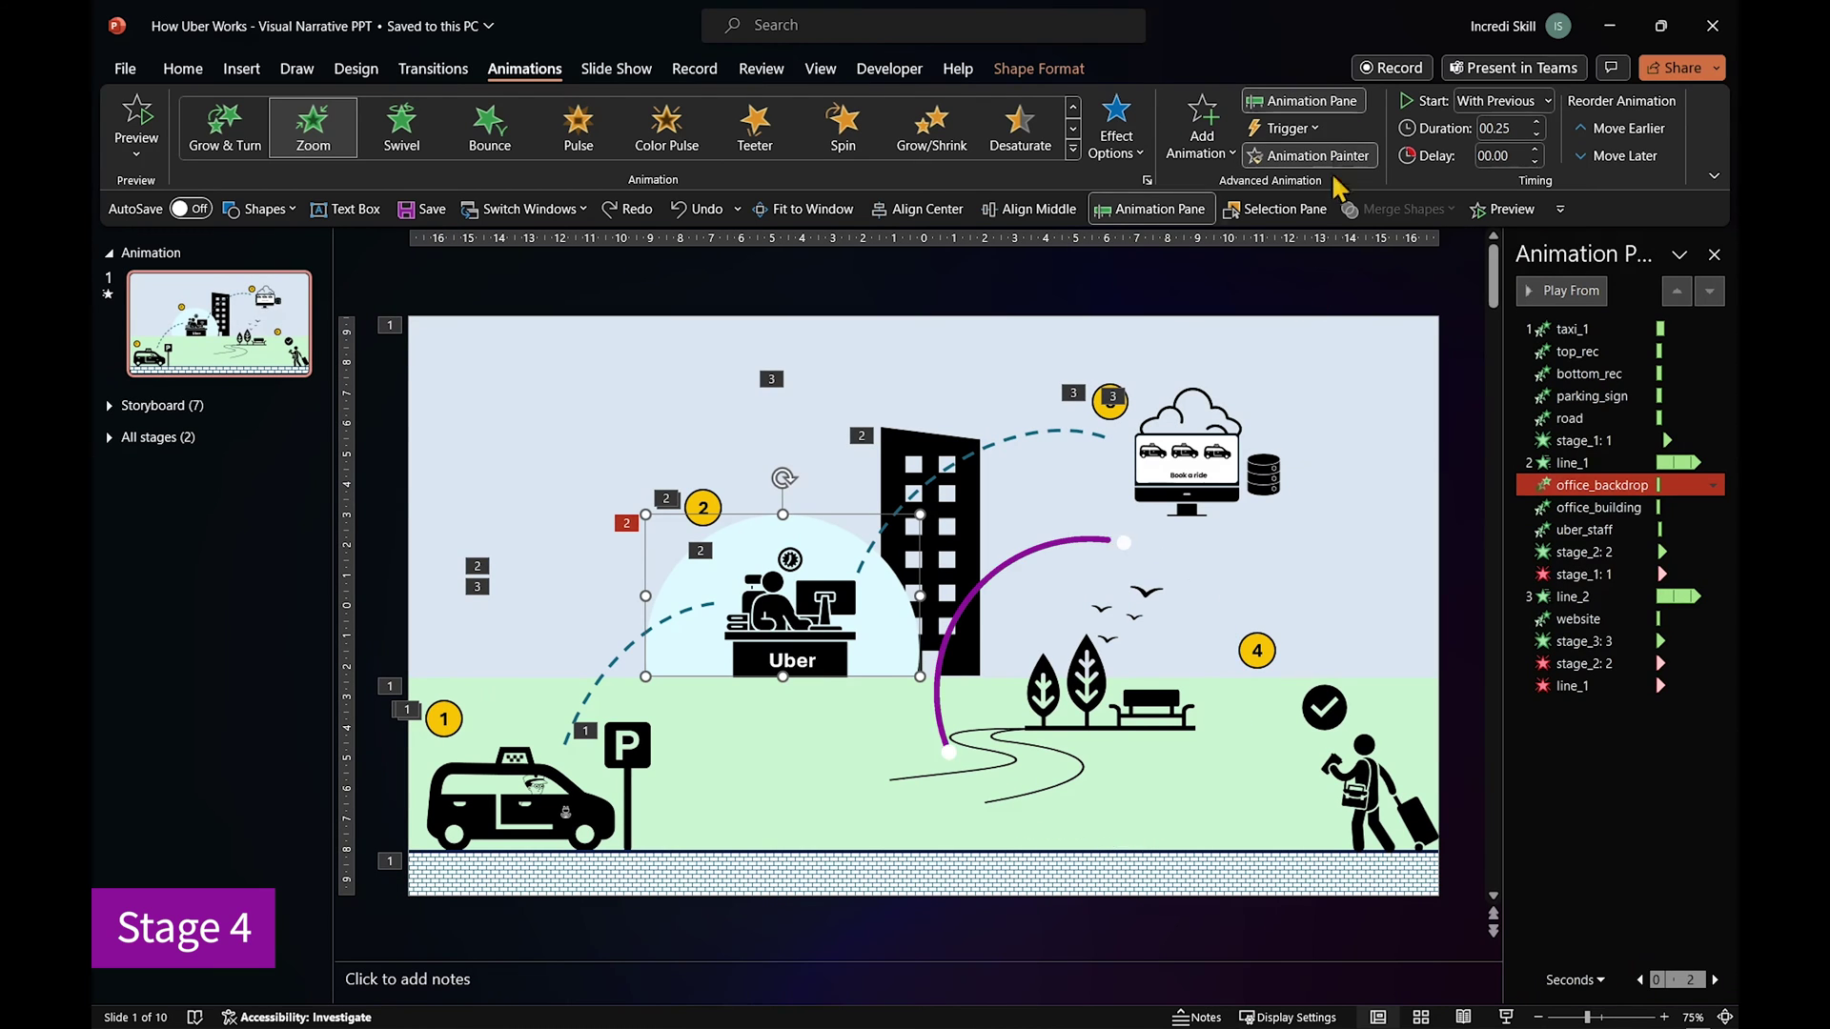
pyautogui.click(1134, 701)
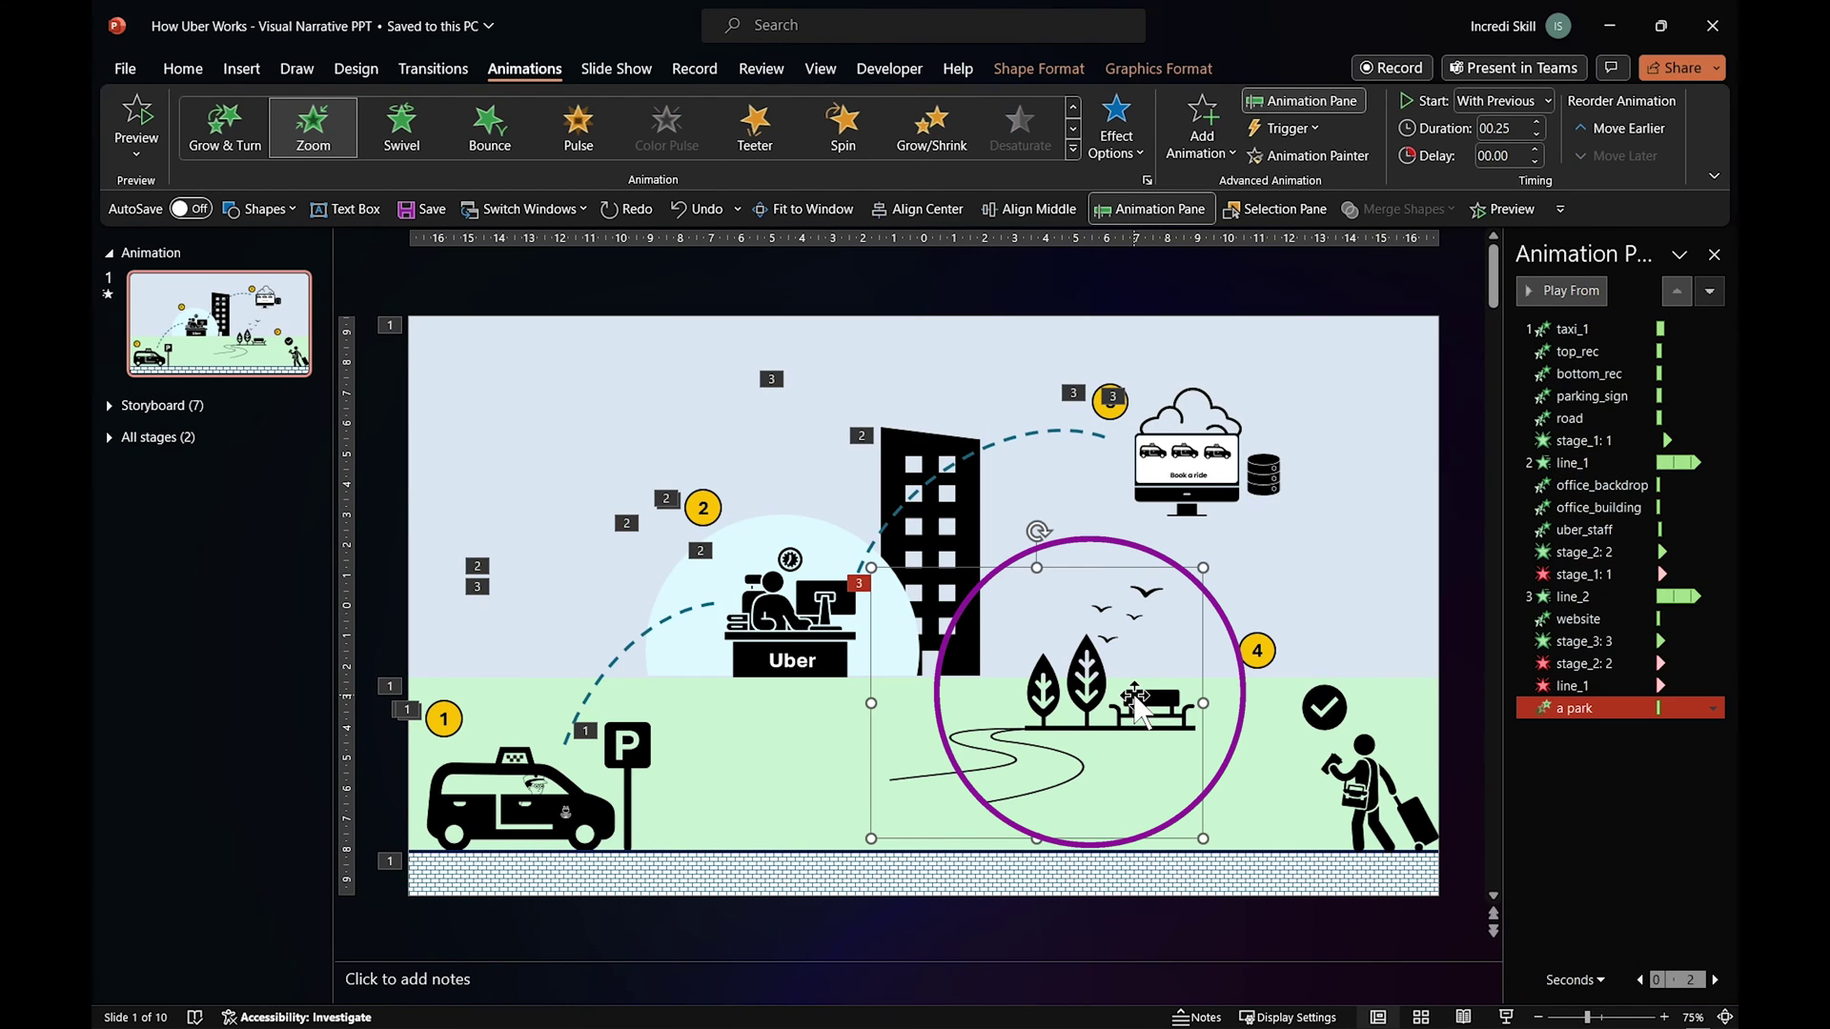
pyautogui.click(1548, 100)
pyautogui.click(1514, 118)
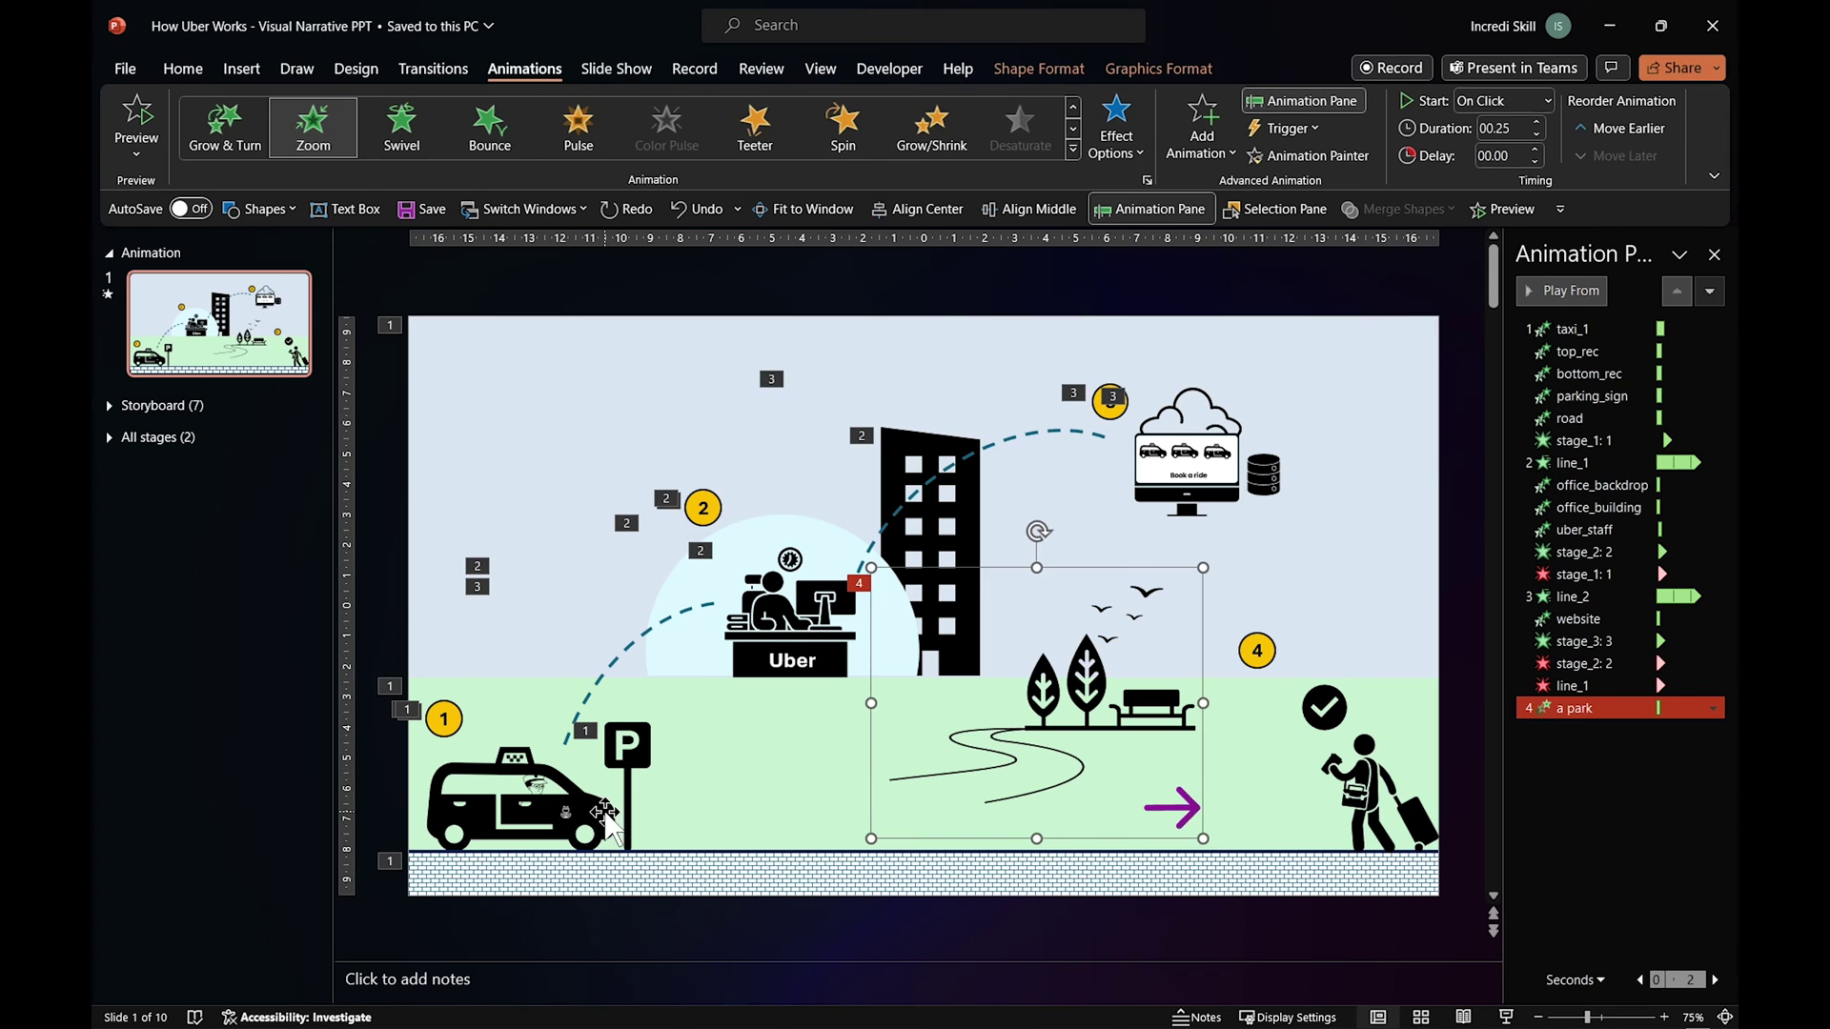
# Give the passenger the taxi's fly-in from the right, starting With Previous.
pyautogui.click(605, 812)
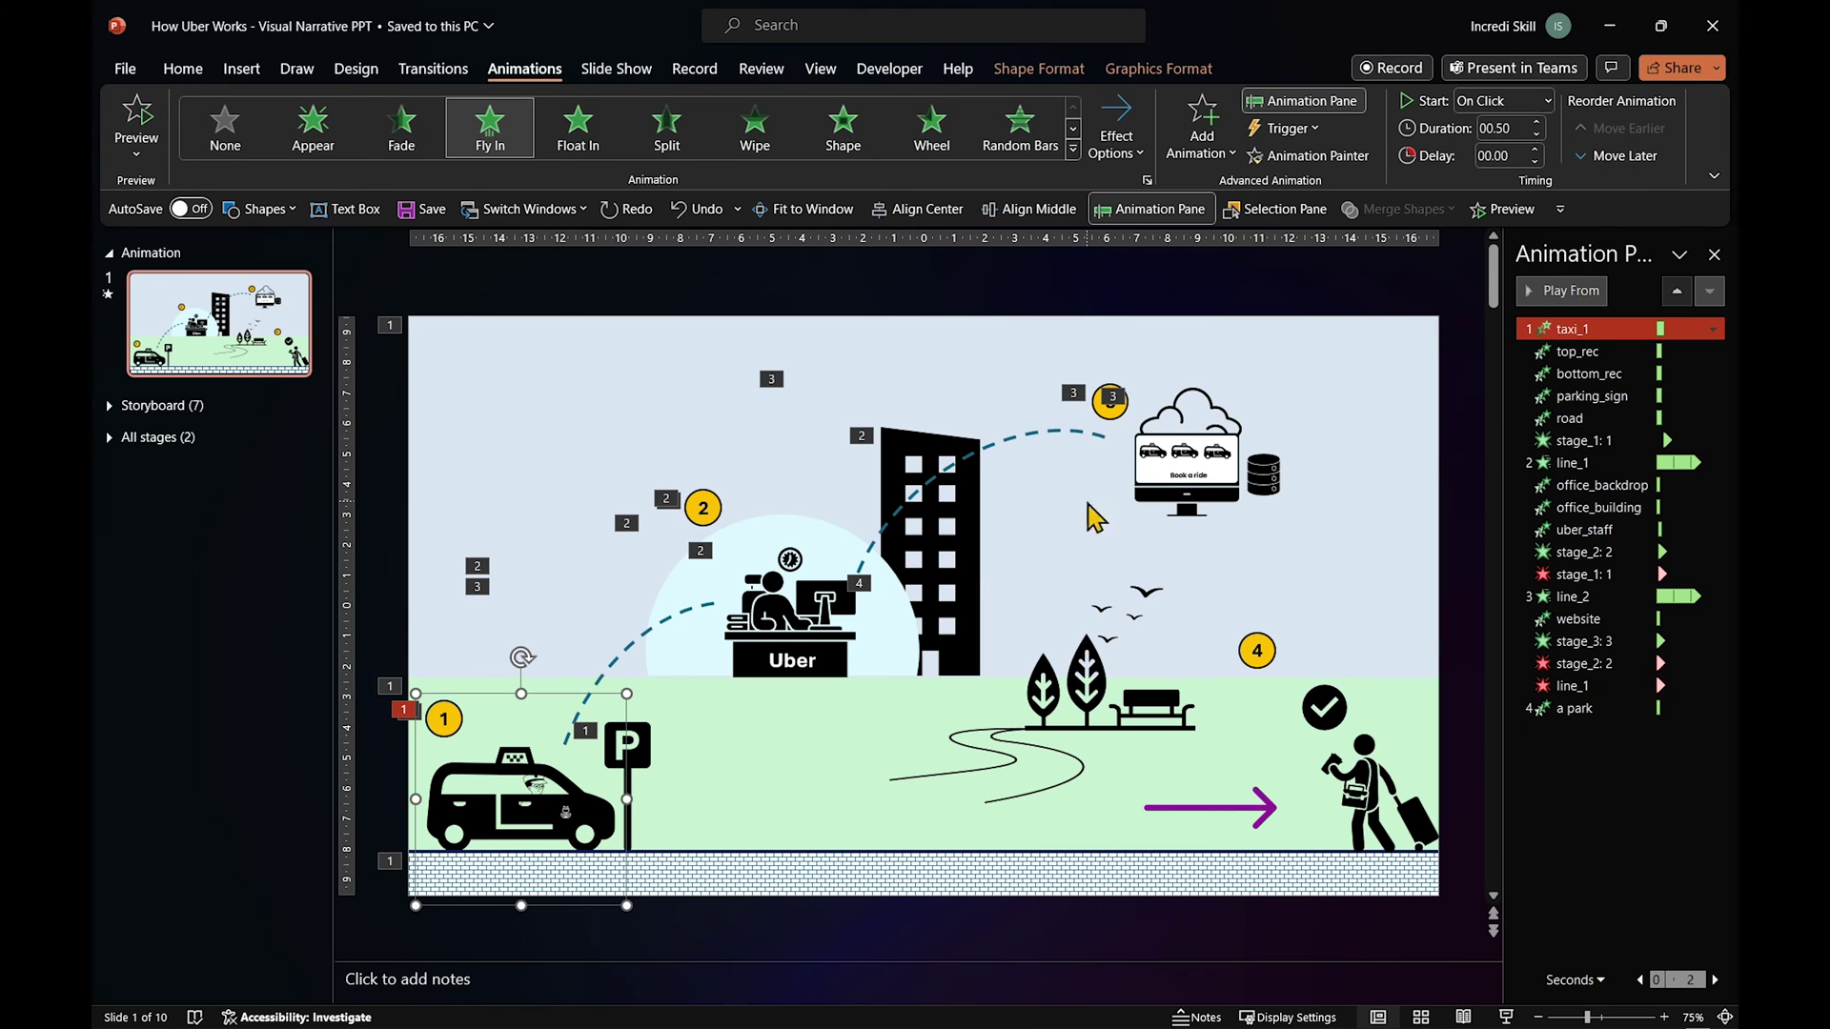
pyautogui.click(1368, 758)
pyautogui.click(1116, 143)
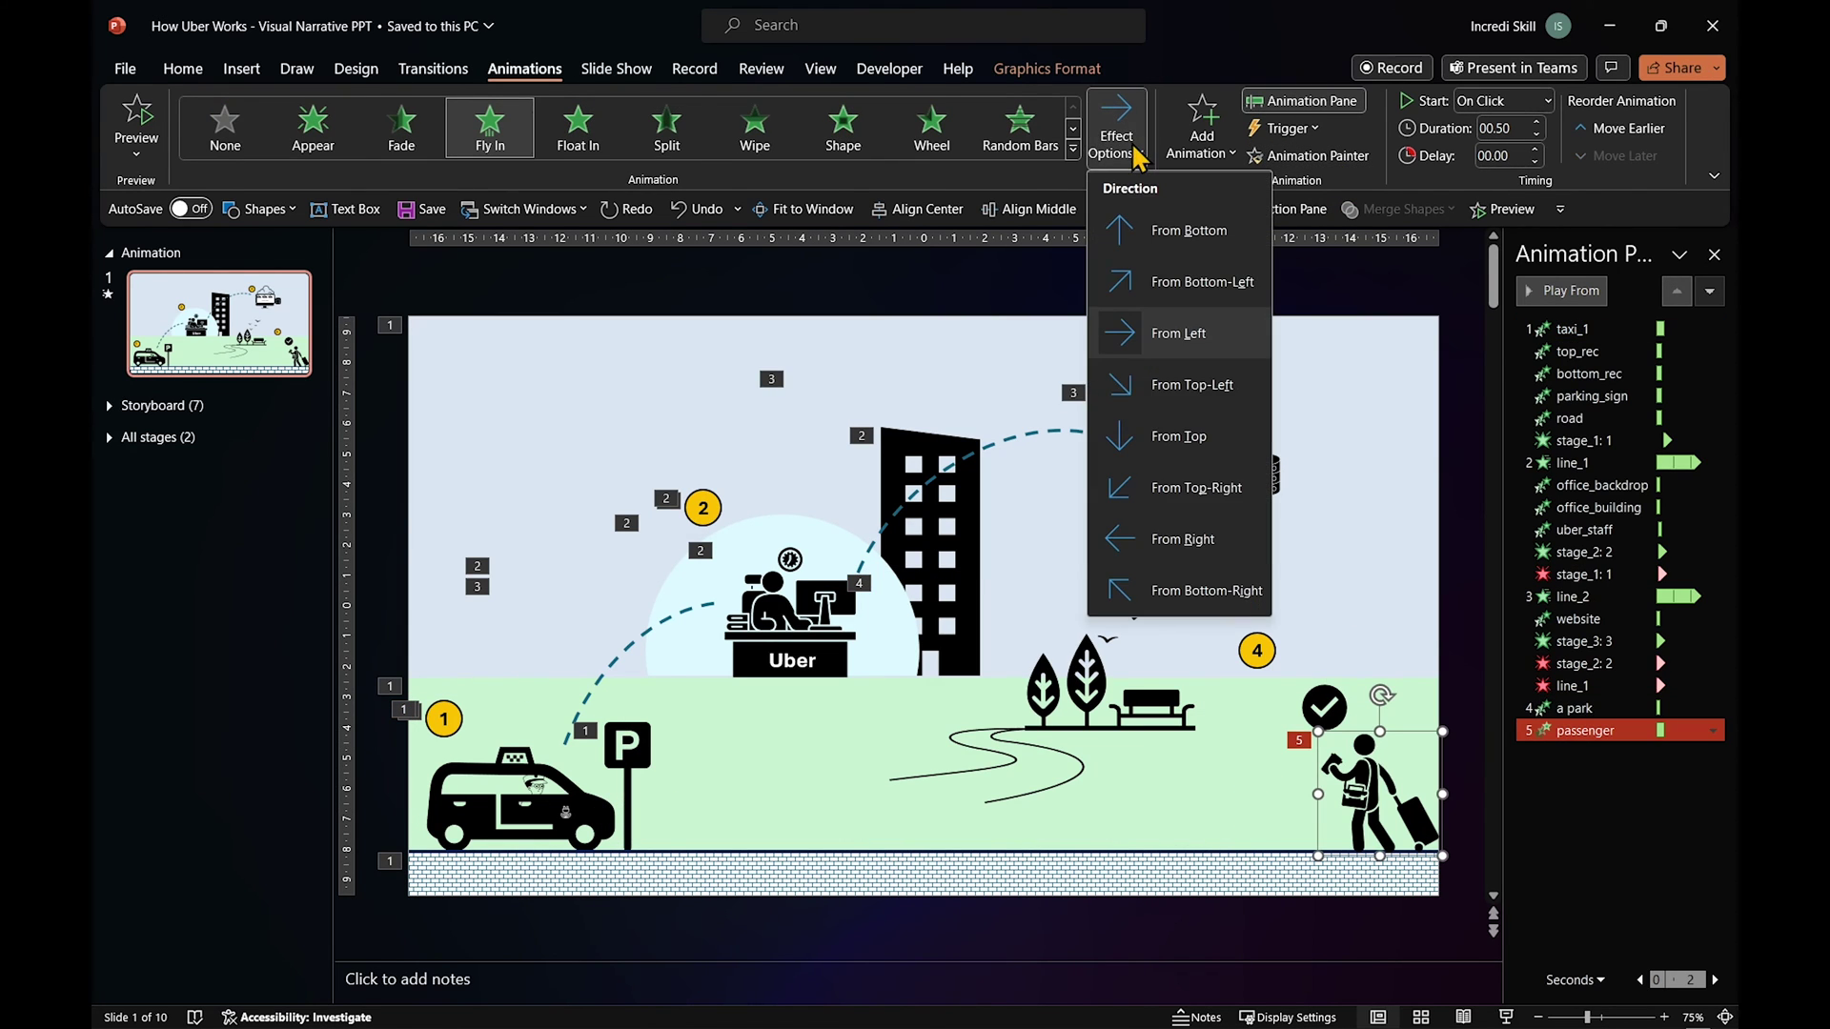
pyautogui.click(1176, 531)
pyautogui.click(1547, 101)
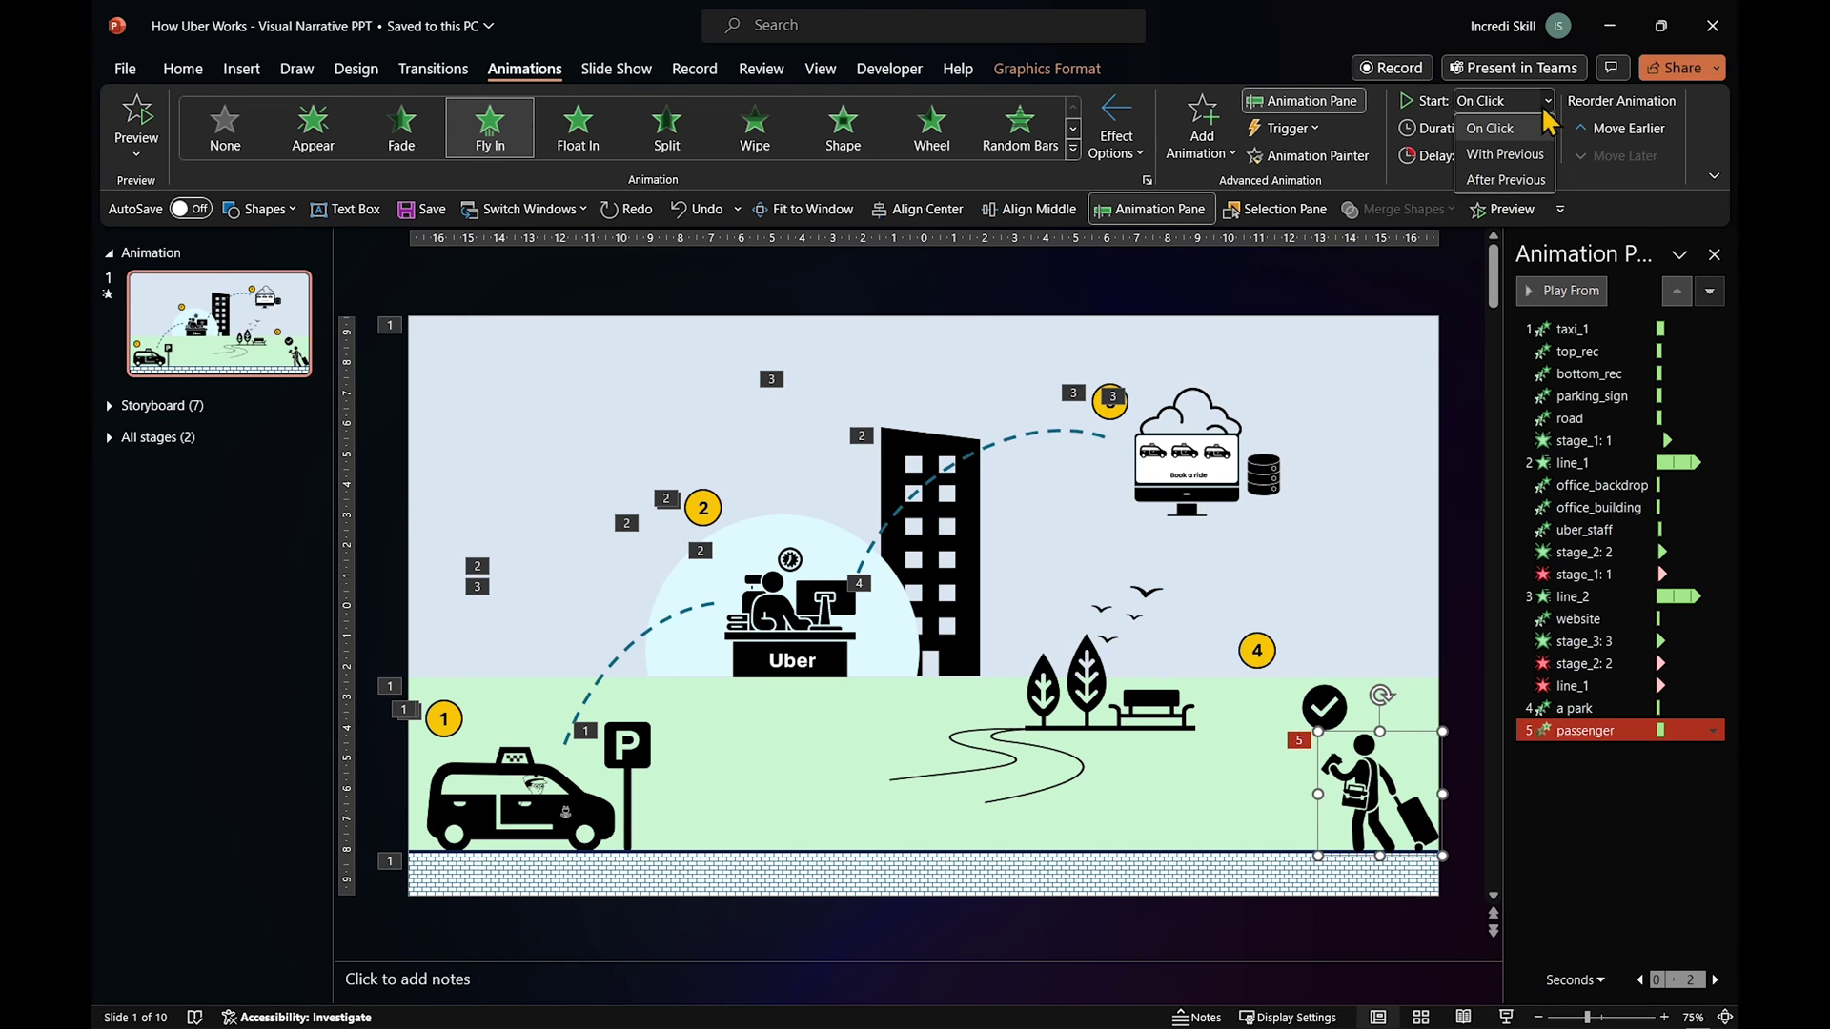
pyautogui.click(1501, 153)
# Make the yellow 4 badge appear With Previous, and add another dashed arc with a matching entrance.
pyautogui.click(1263, 651)
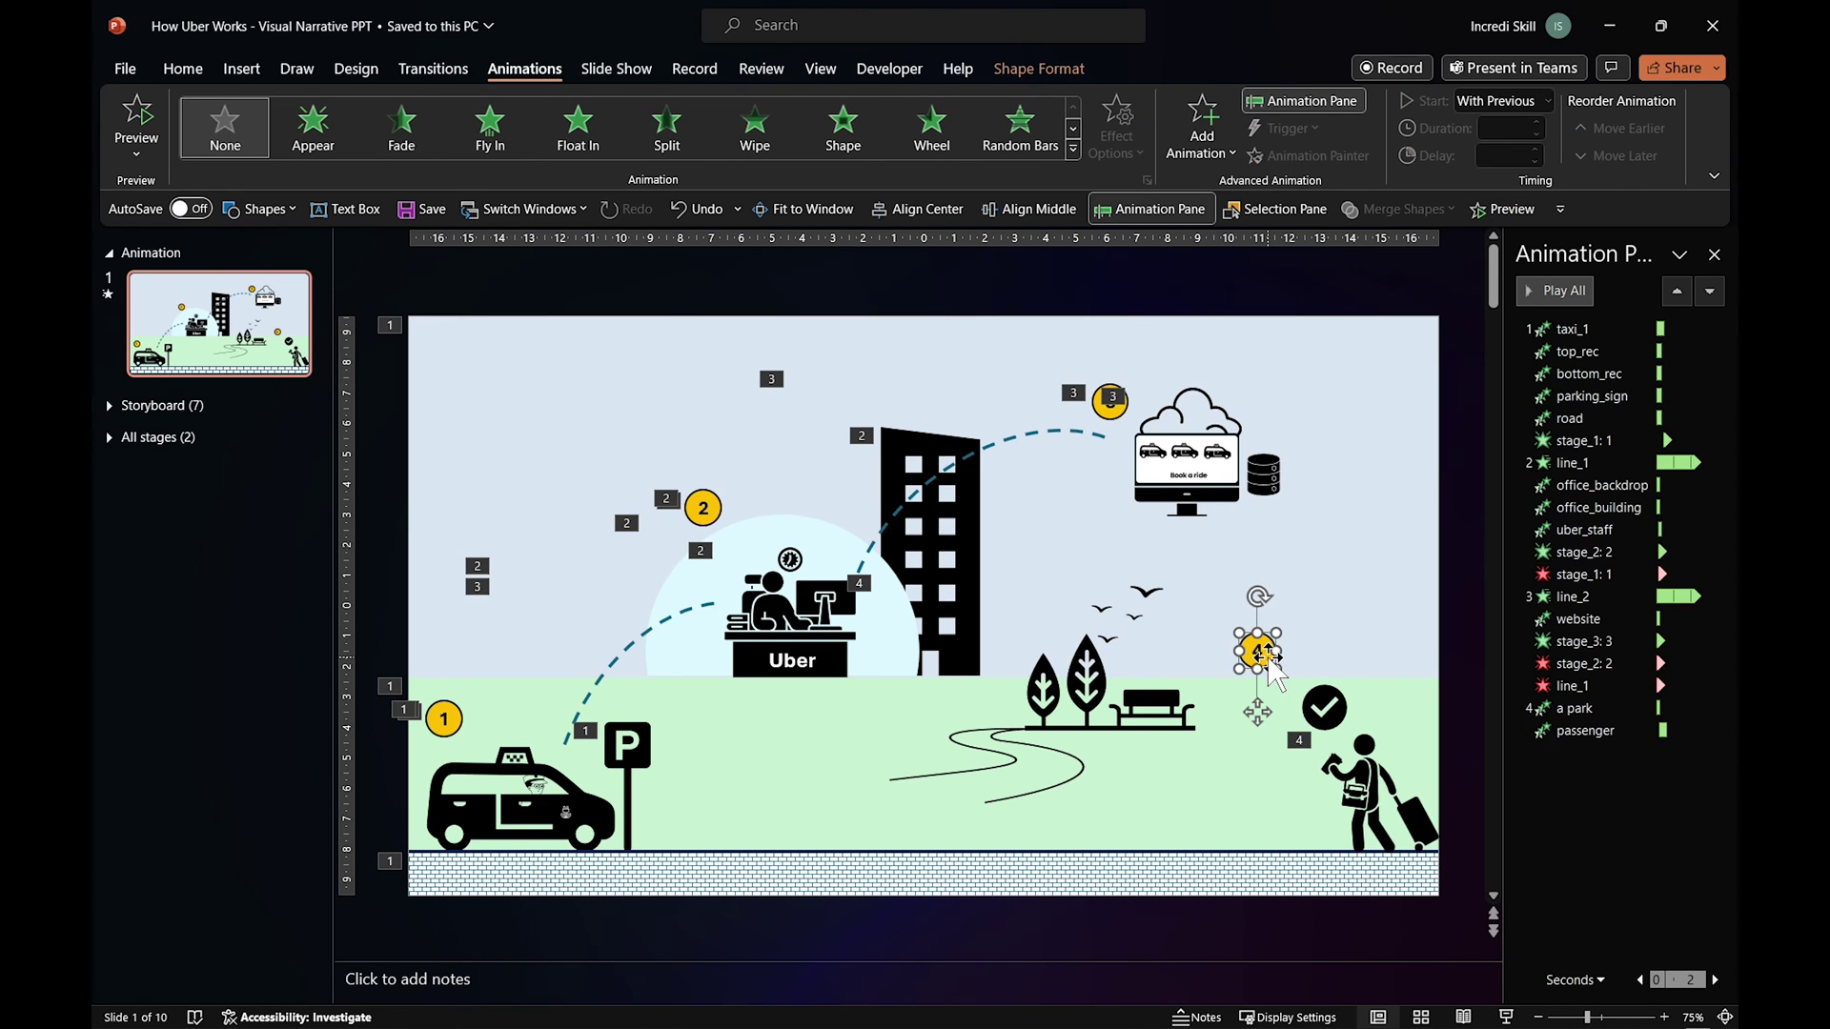
pyautogui.click(333, 148)
pyautogui.click(1547, 101)
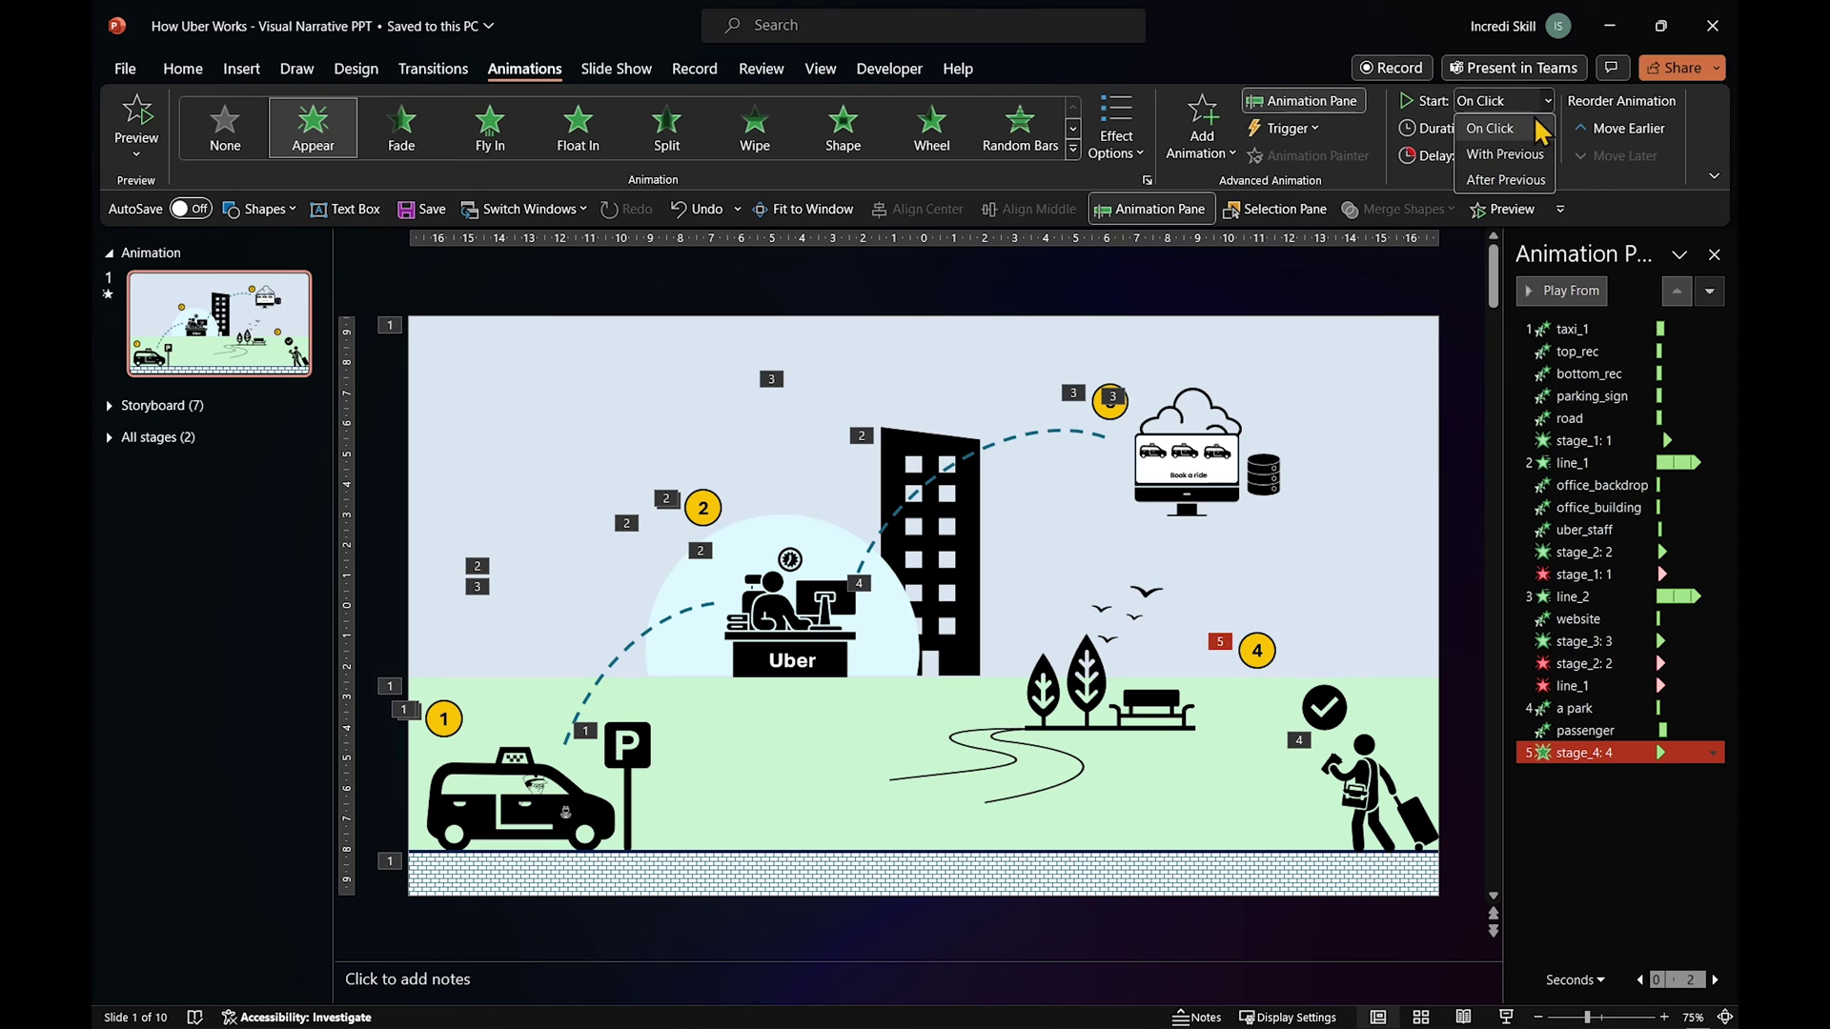
pyautogui.click(1502, 153)
pyautogui.hotkey('ctrl', 'v')
pyautogui.press('Escape')
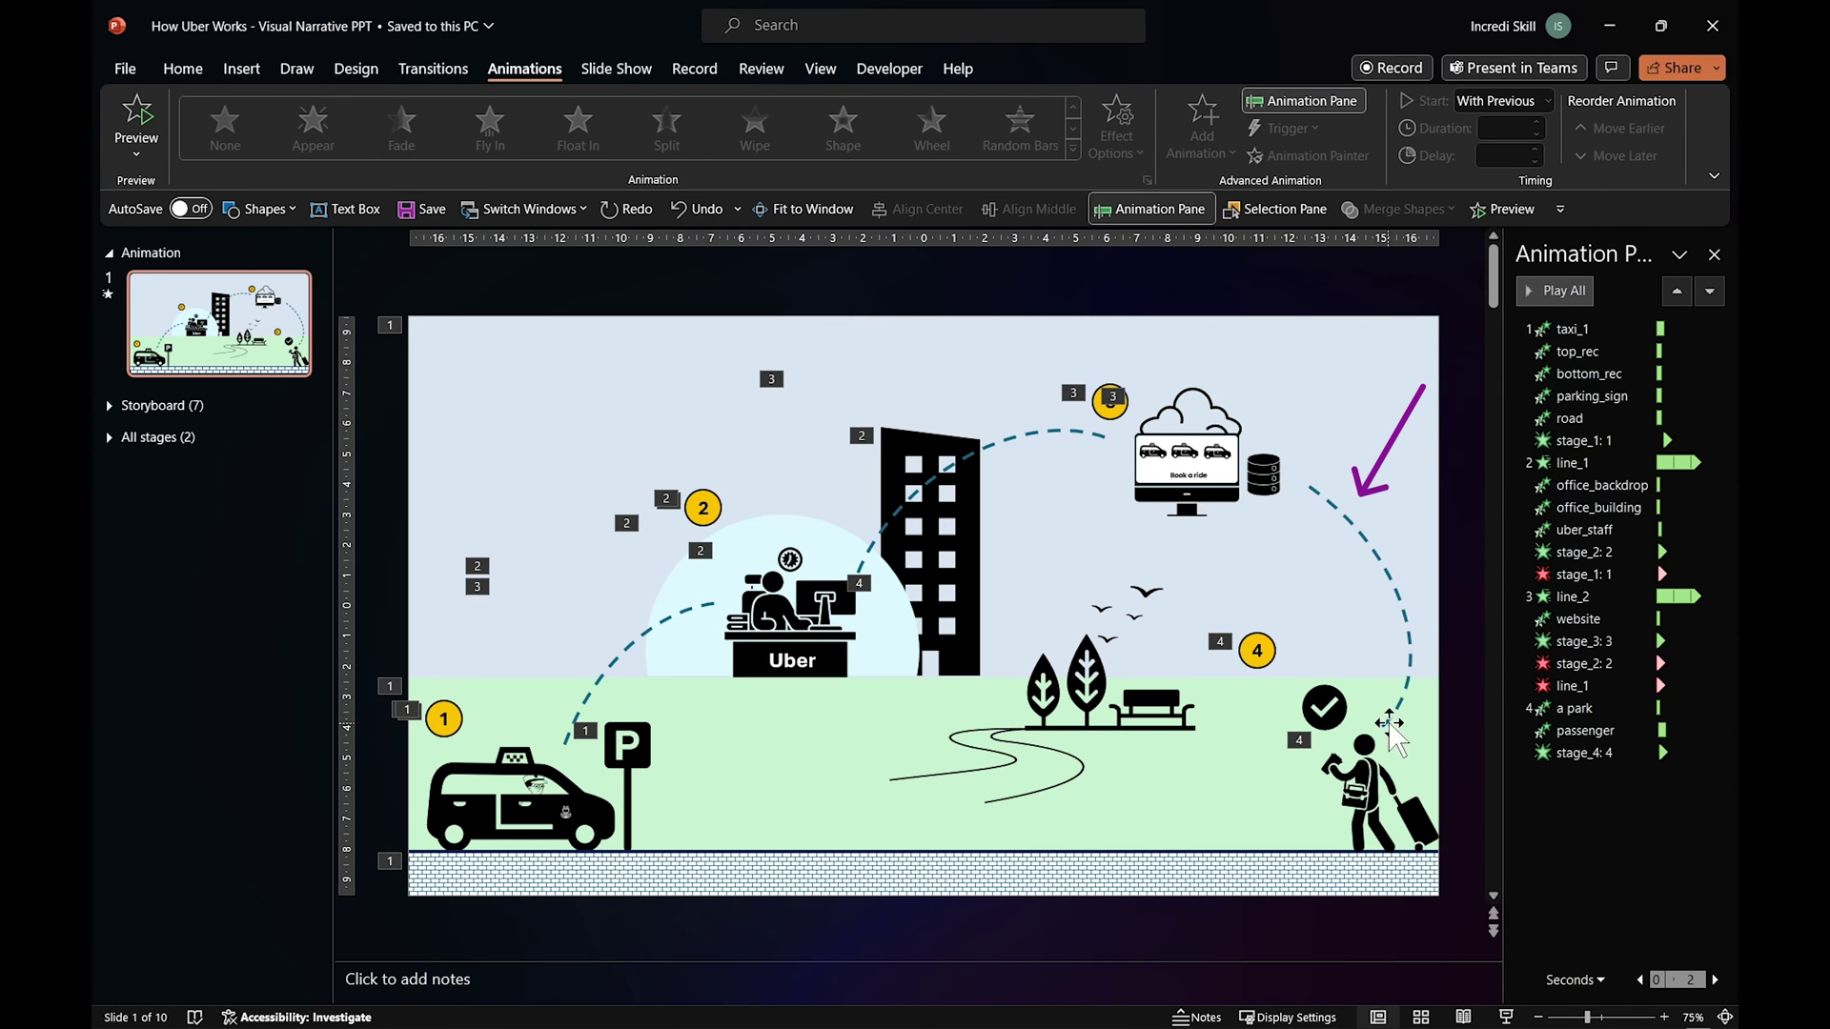
pyautogui.click(1353, 710)
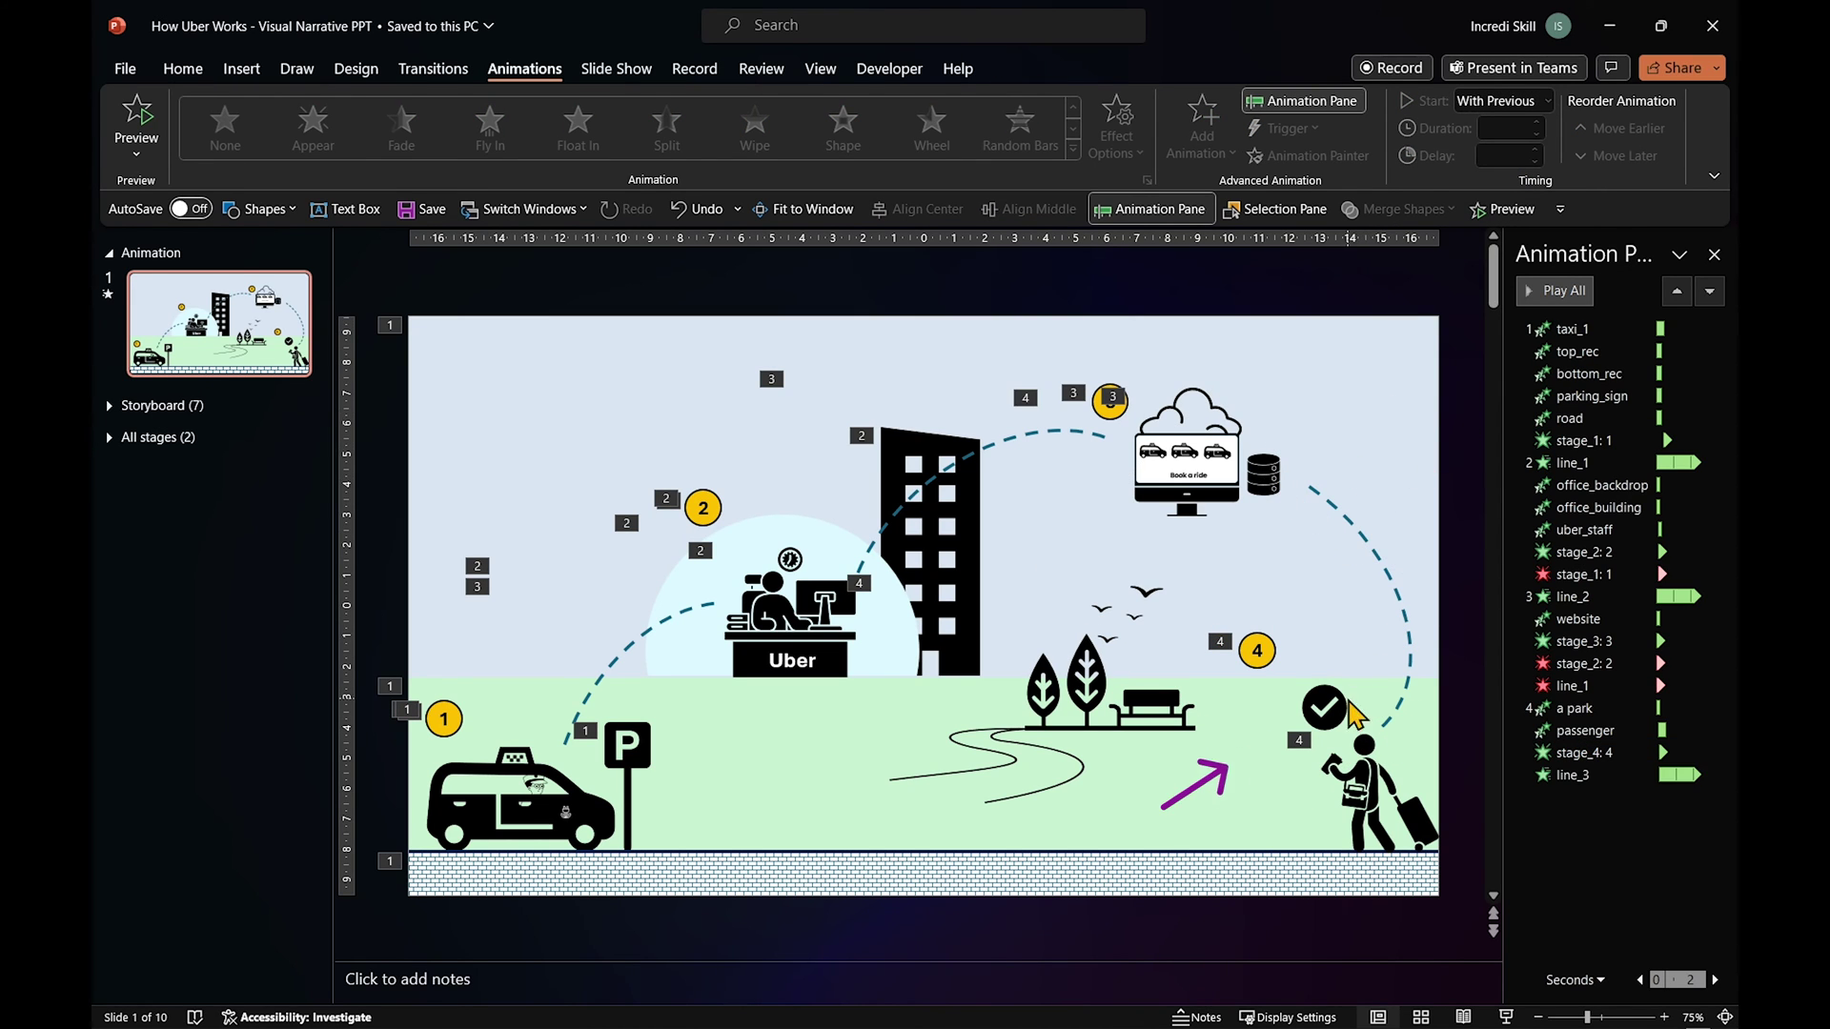
# Make the check mark appear With Previous after a 00.25 delay.
pyautogui.click(1334, 710)
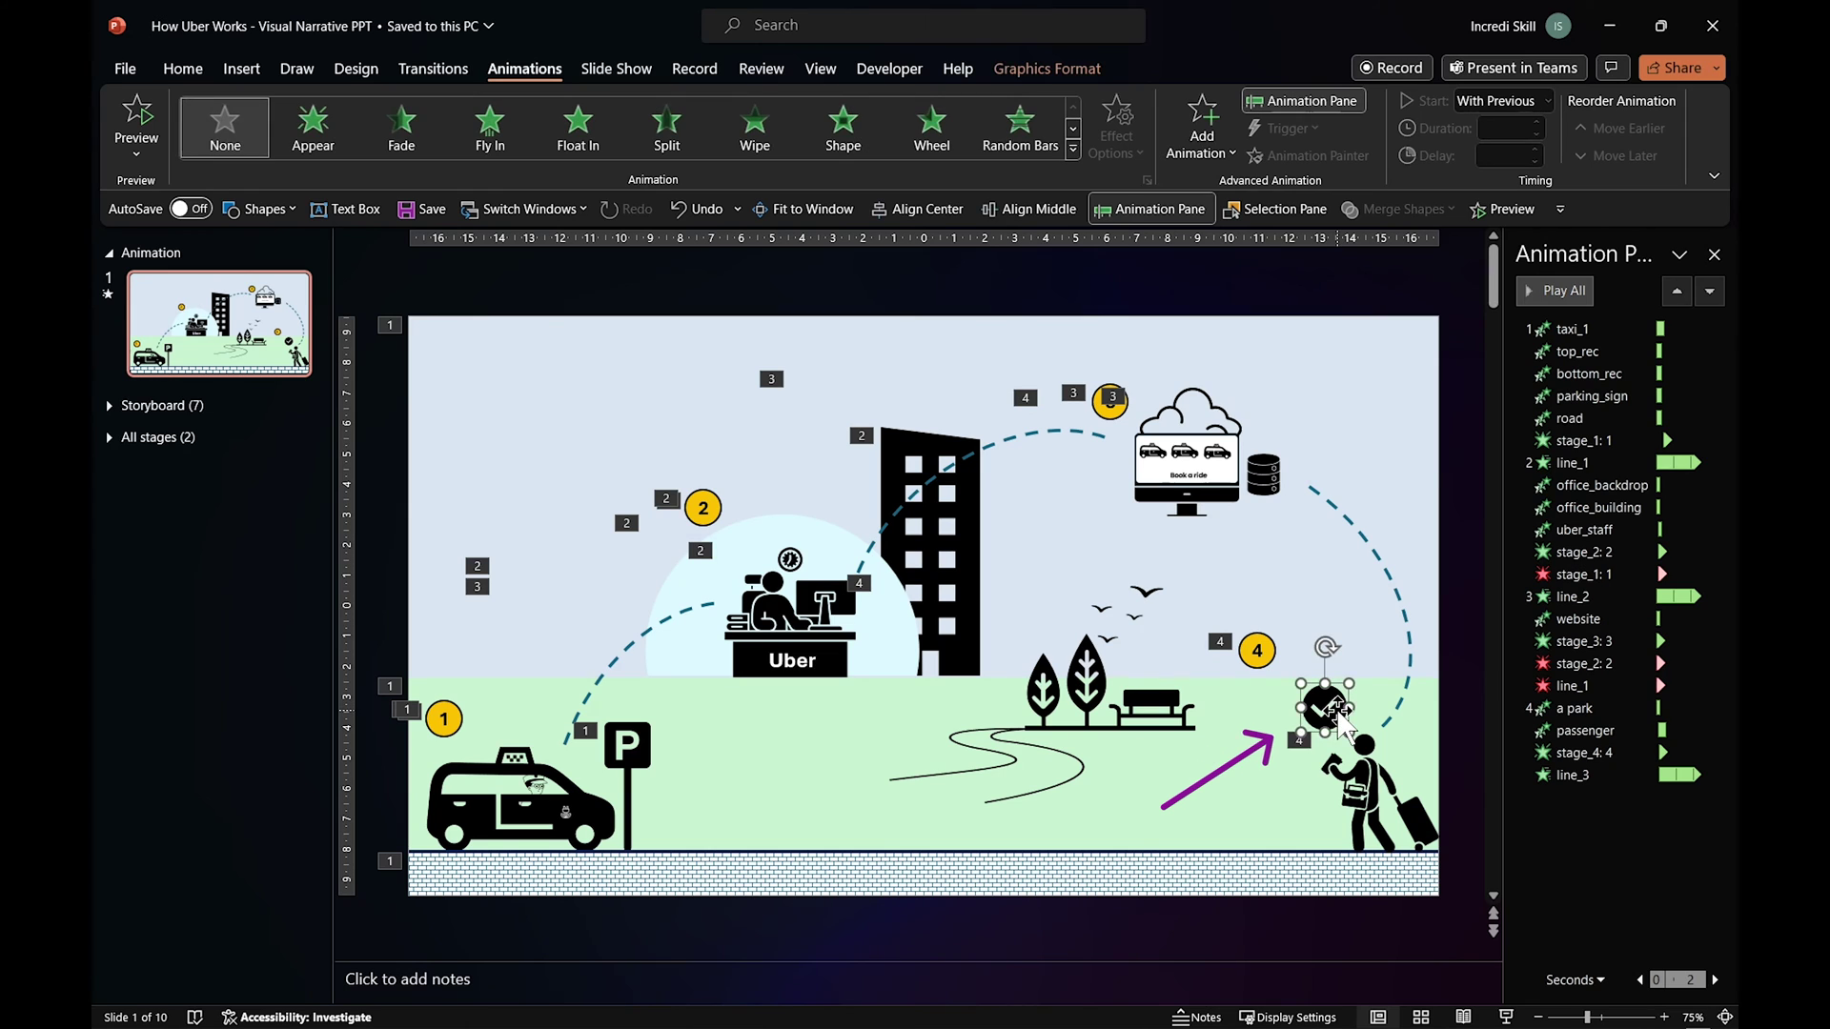
pyautogui.click(312, 129)
pyautogui.click(1534, 101)
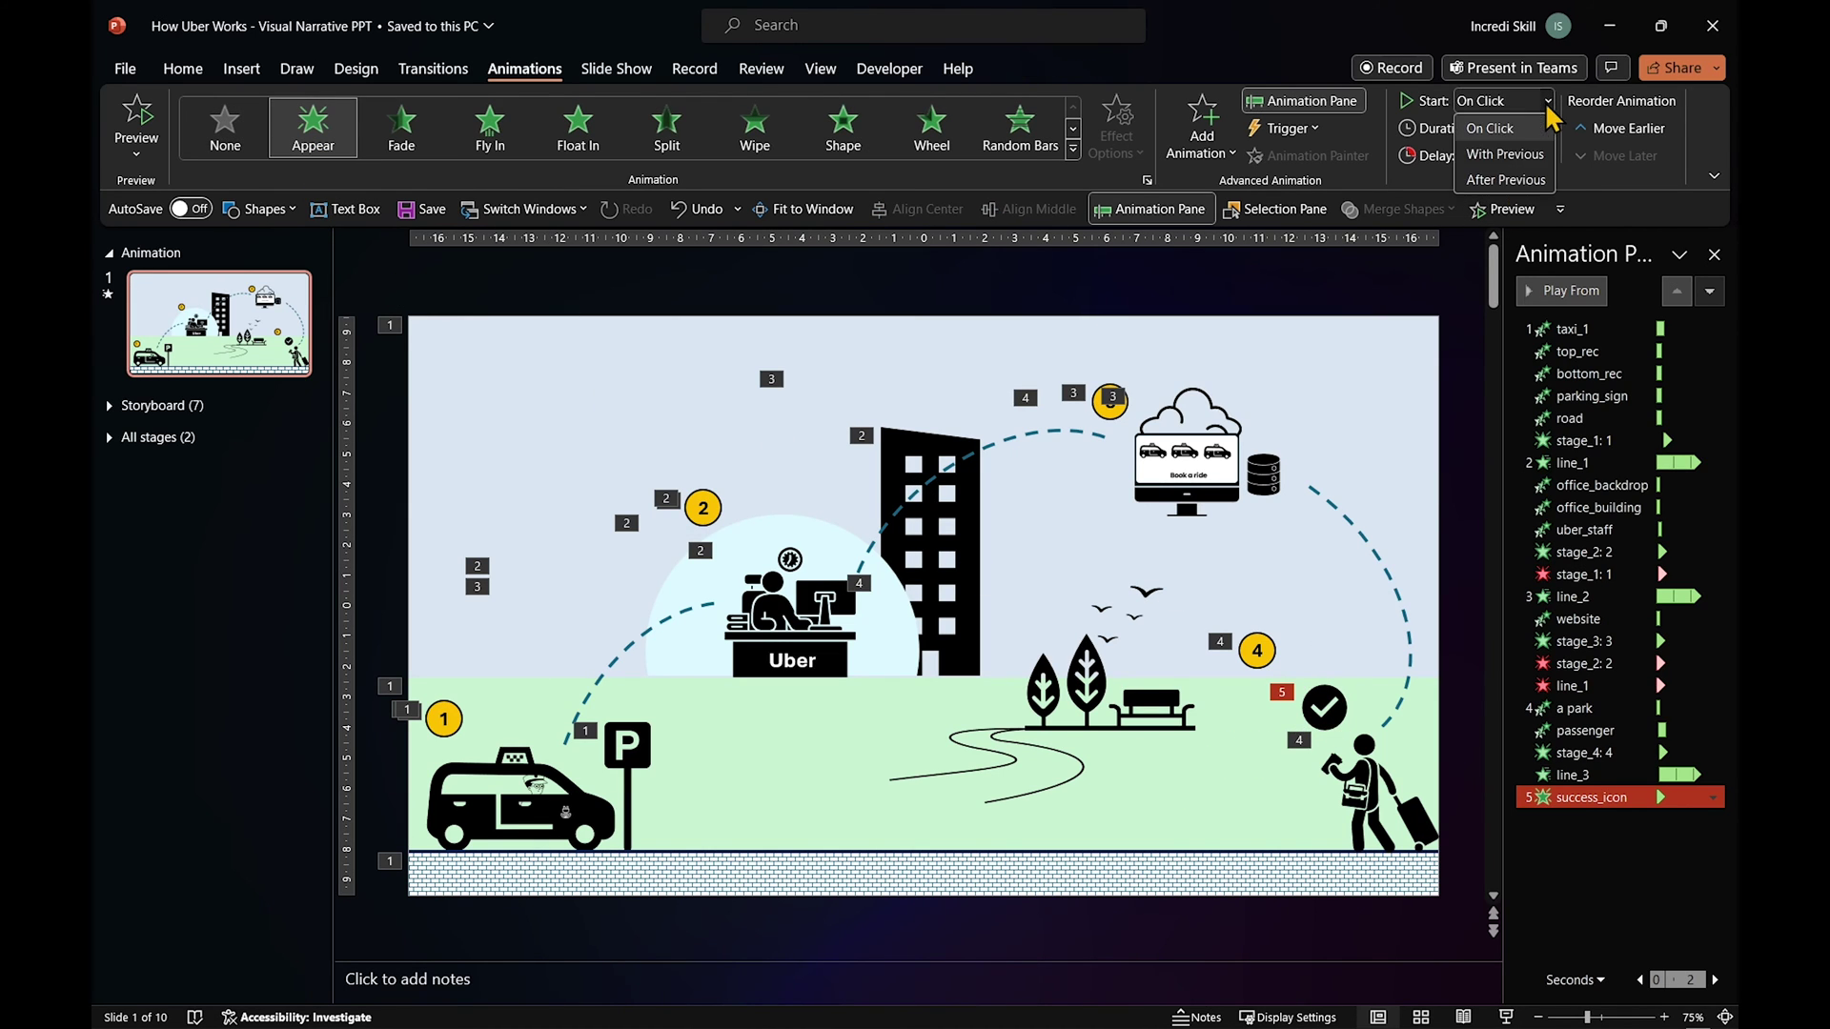
pyautogui.click(1496, 139)
pyautogui.click(1536, 149)
pyautogui.click(1536, 149)
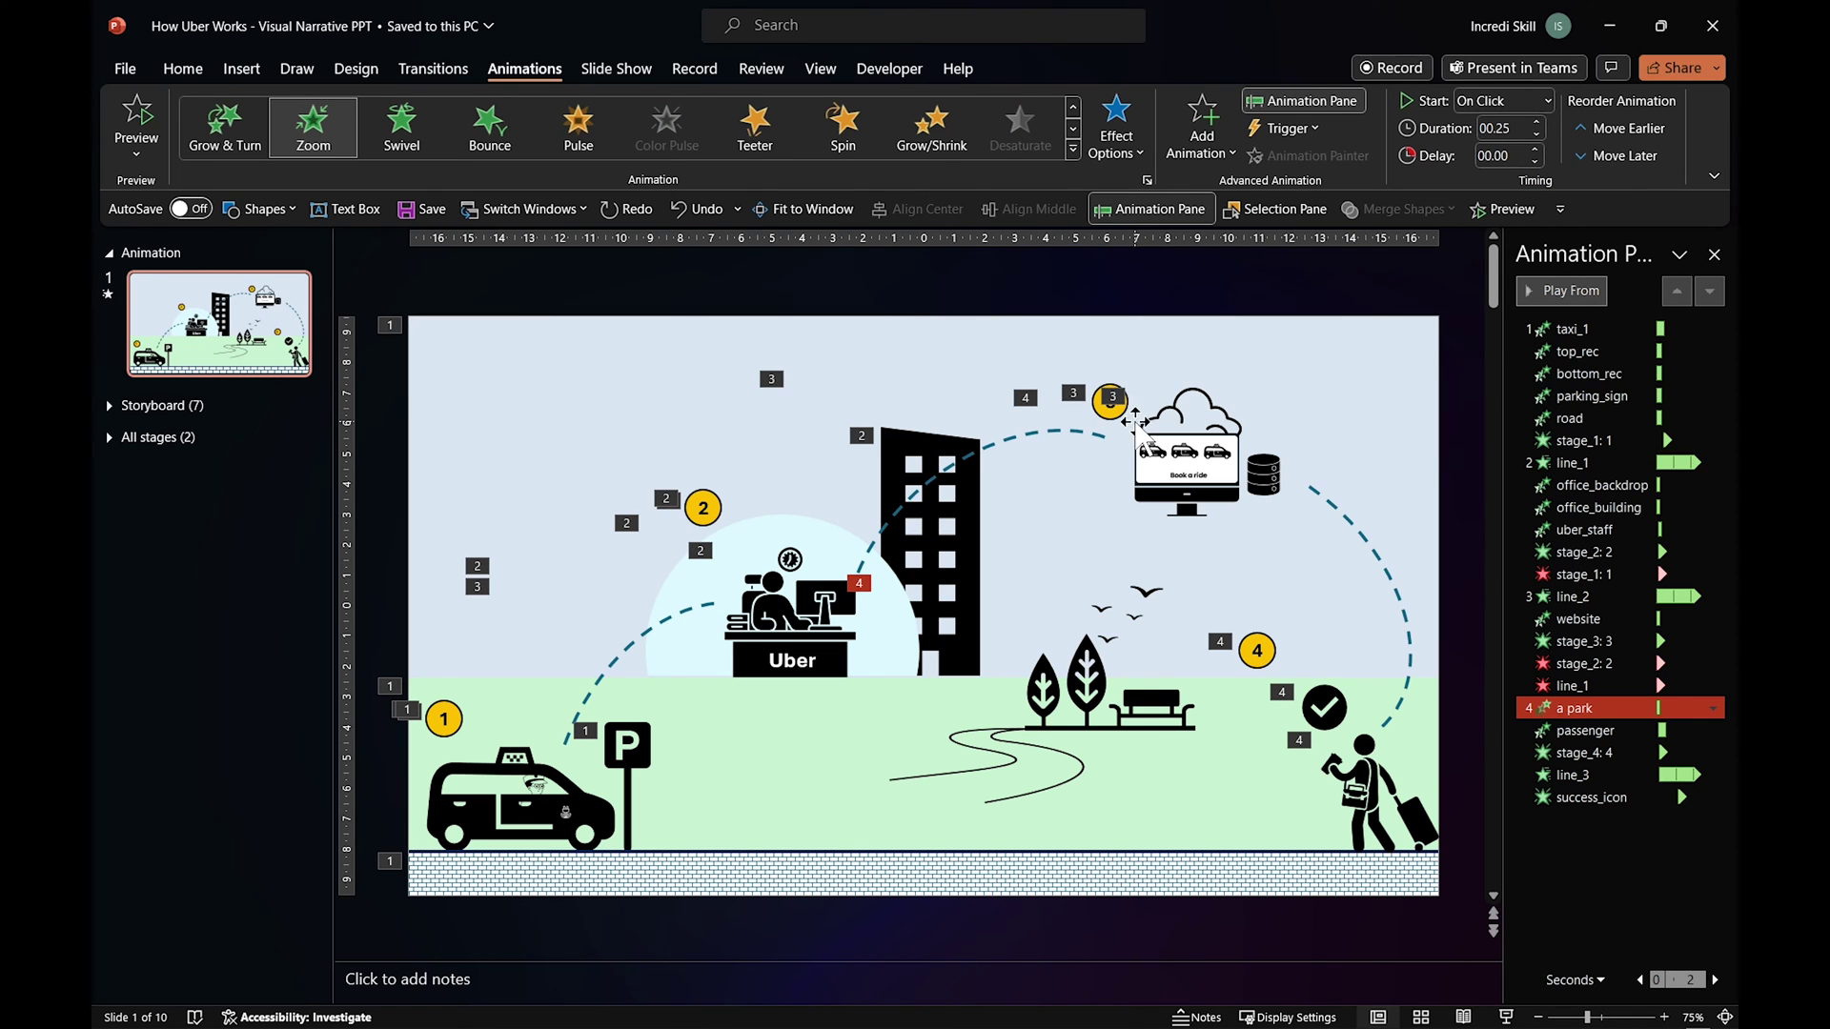
# Give the 3 badge and the line_2 arc the Disappear exit effect, starting With Previous.
pyautogui.click(1123, 410)
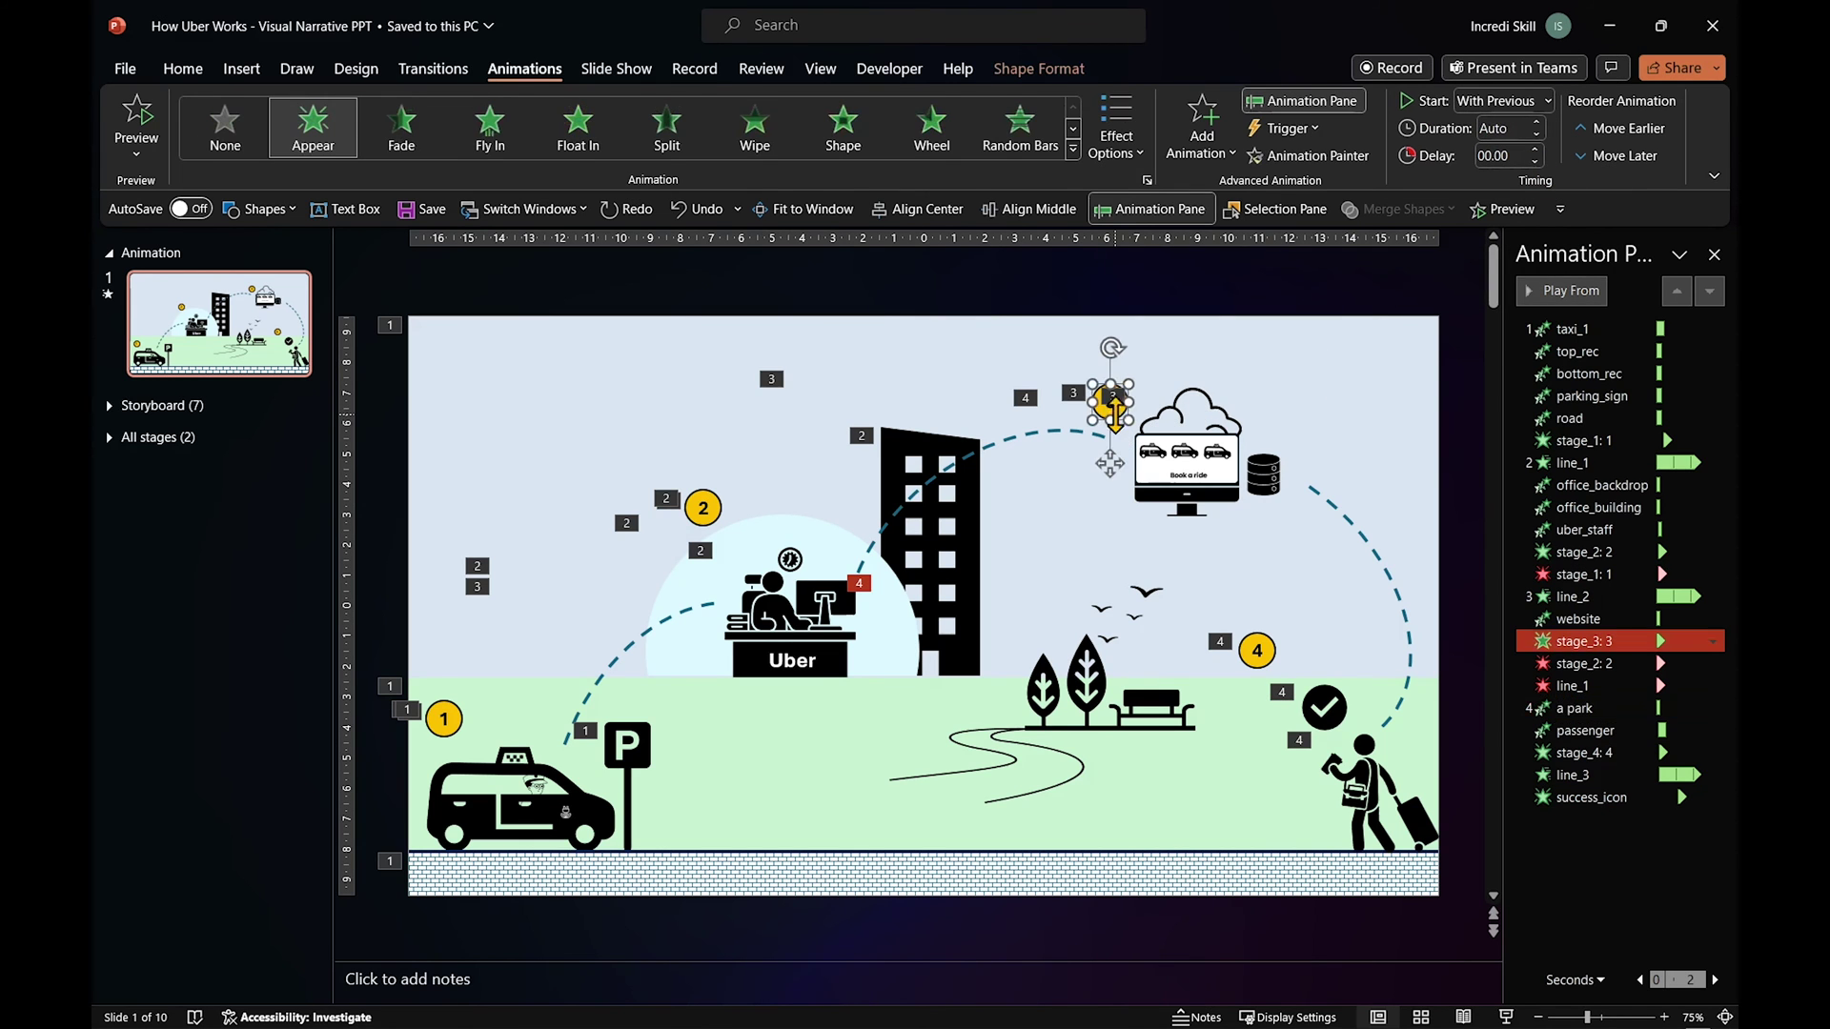
pyautogui.click(1203, 138)
pyautogui.click(1211, 742)
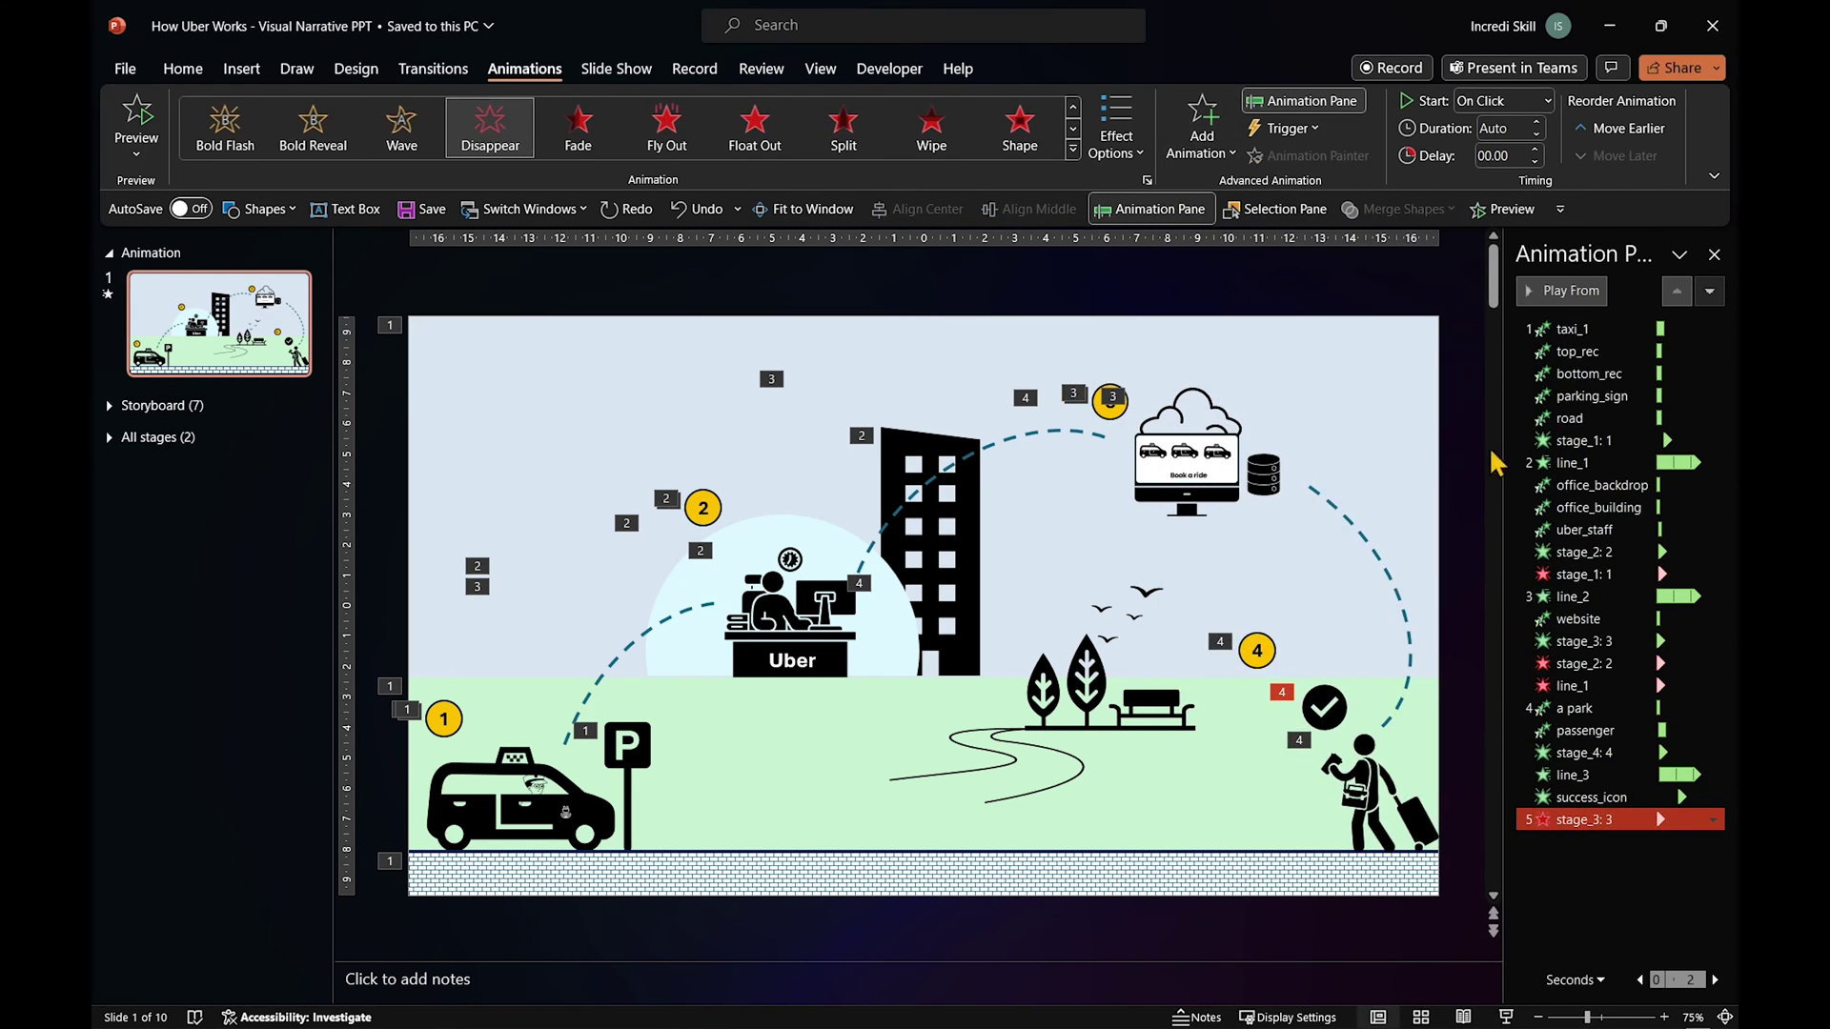
pyautogui.click(1547, 101)
pyautogui.click(1505, 153)
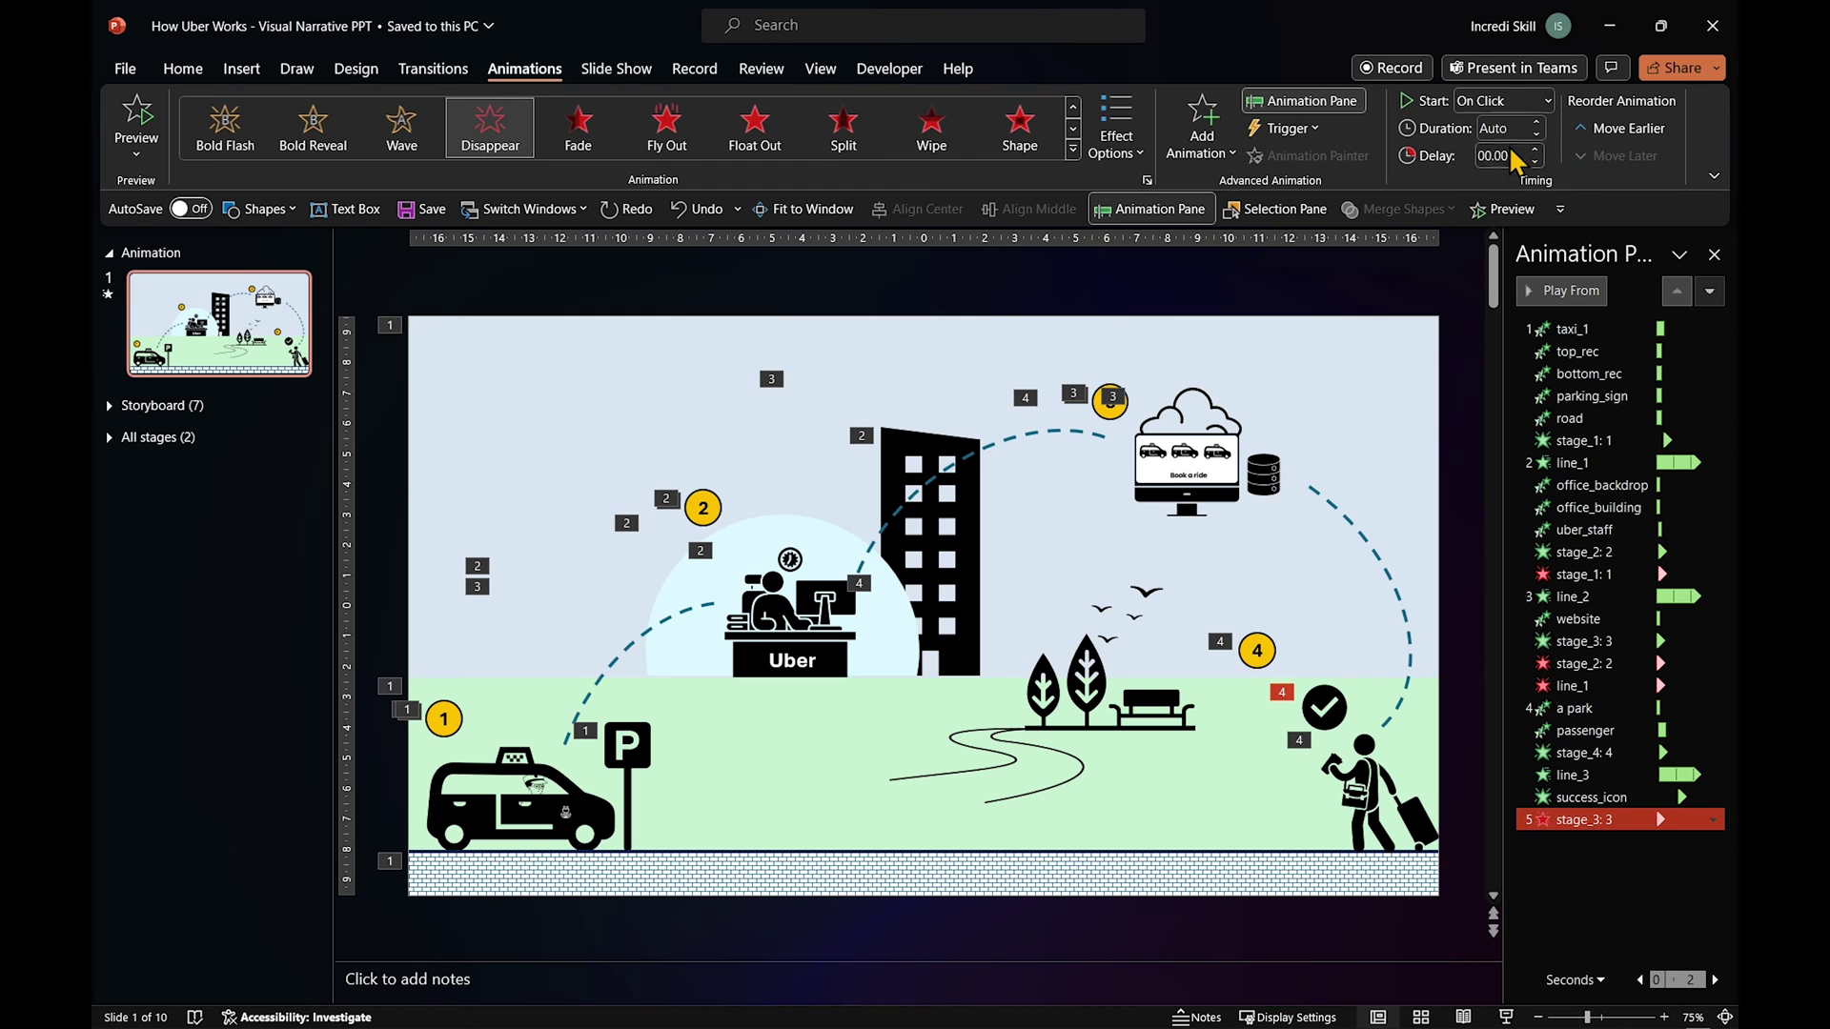
pyautogui.click(1053, 431)
pyautogui.click(1202, 139)
pyautogui.click(1211, 741)
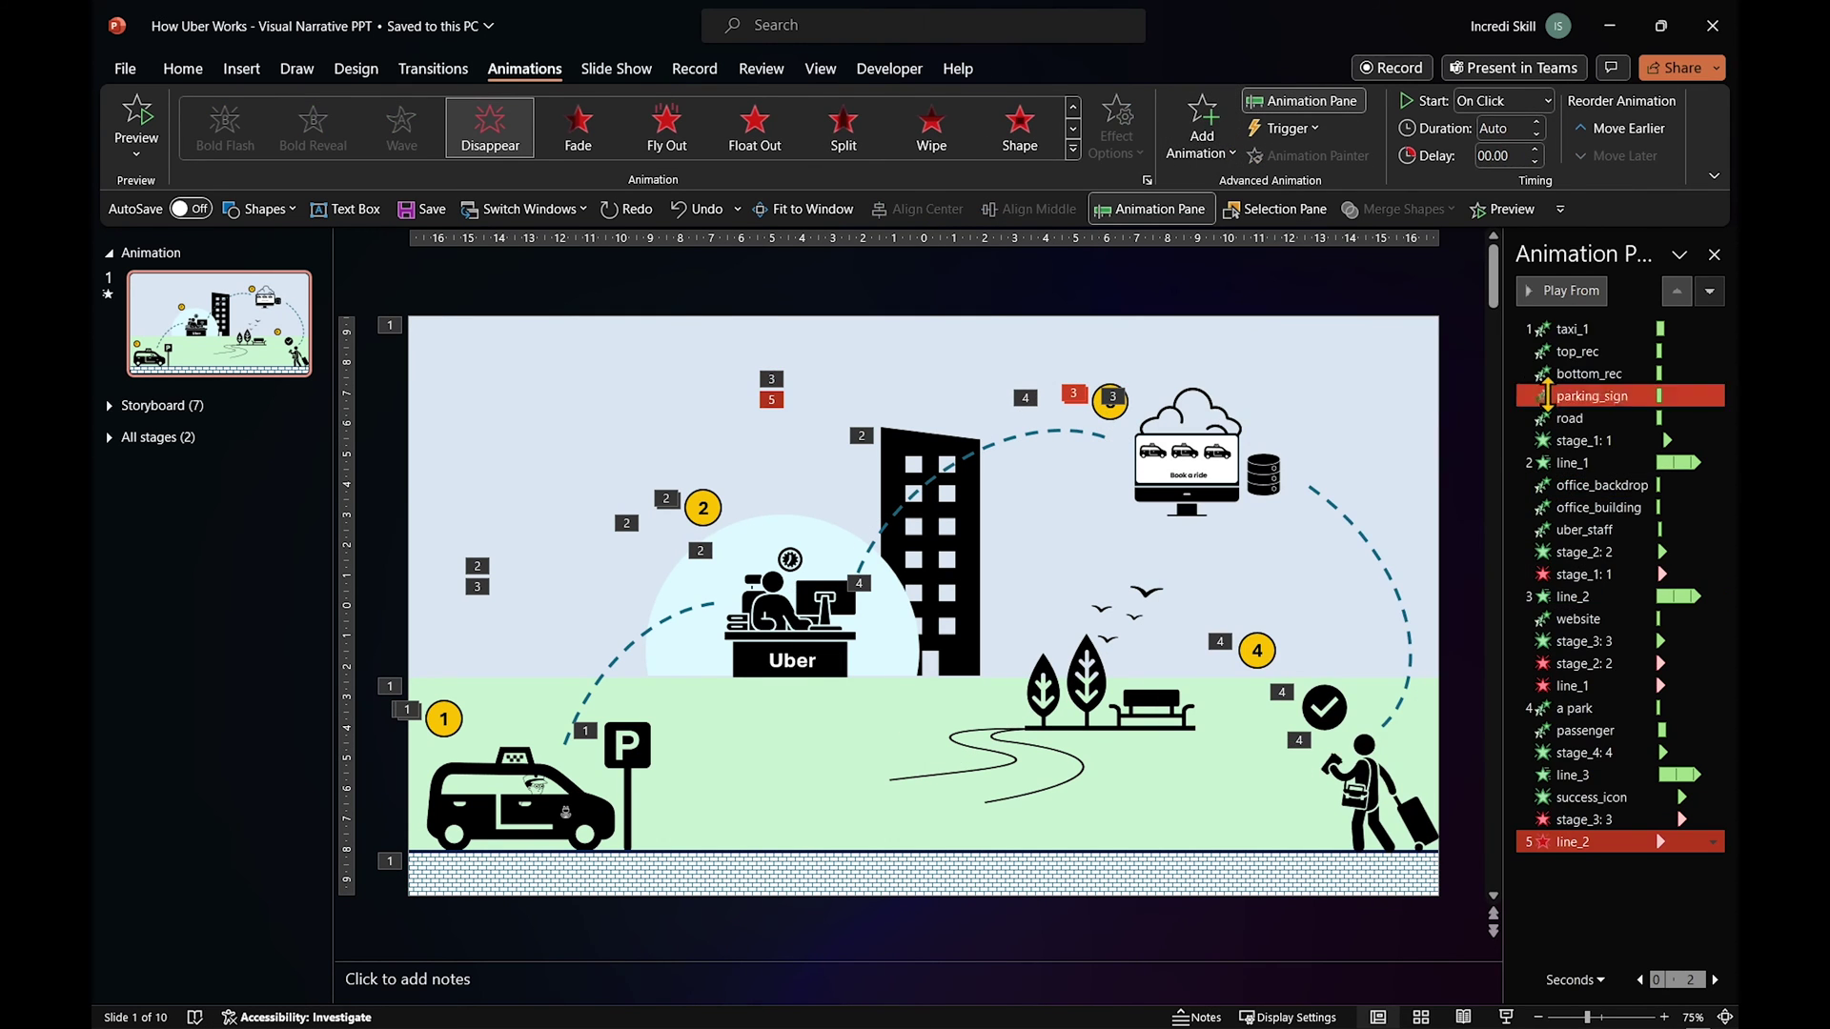
pyautogui.click(1546, 101)
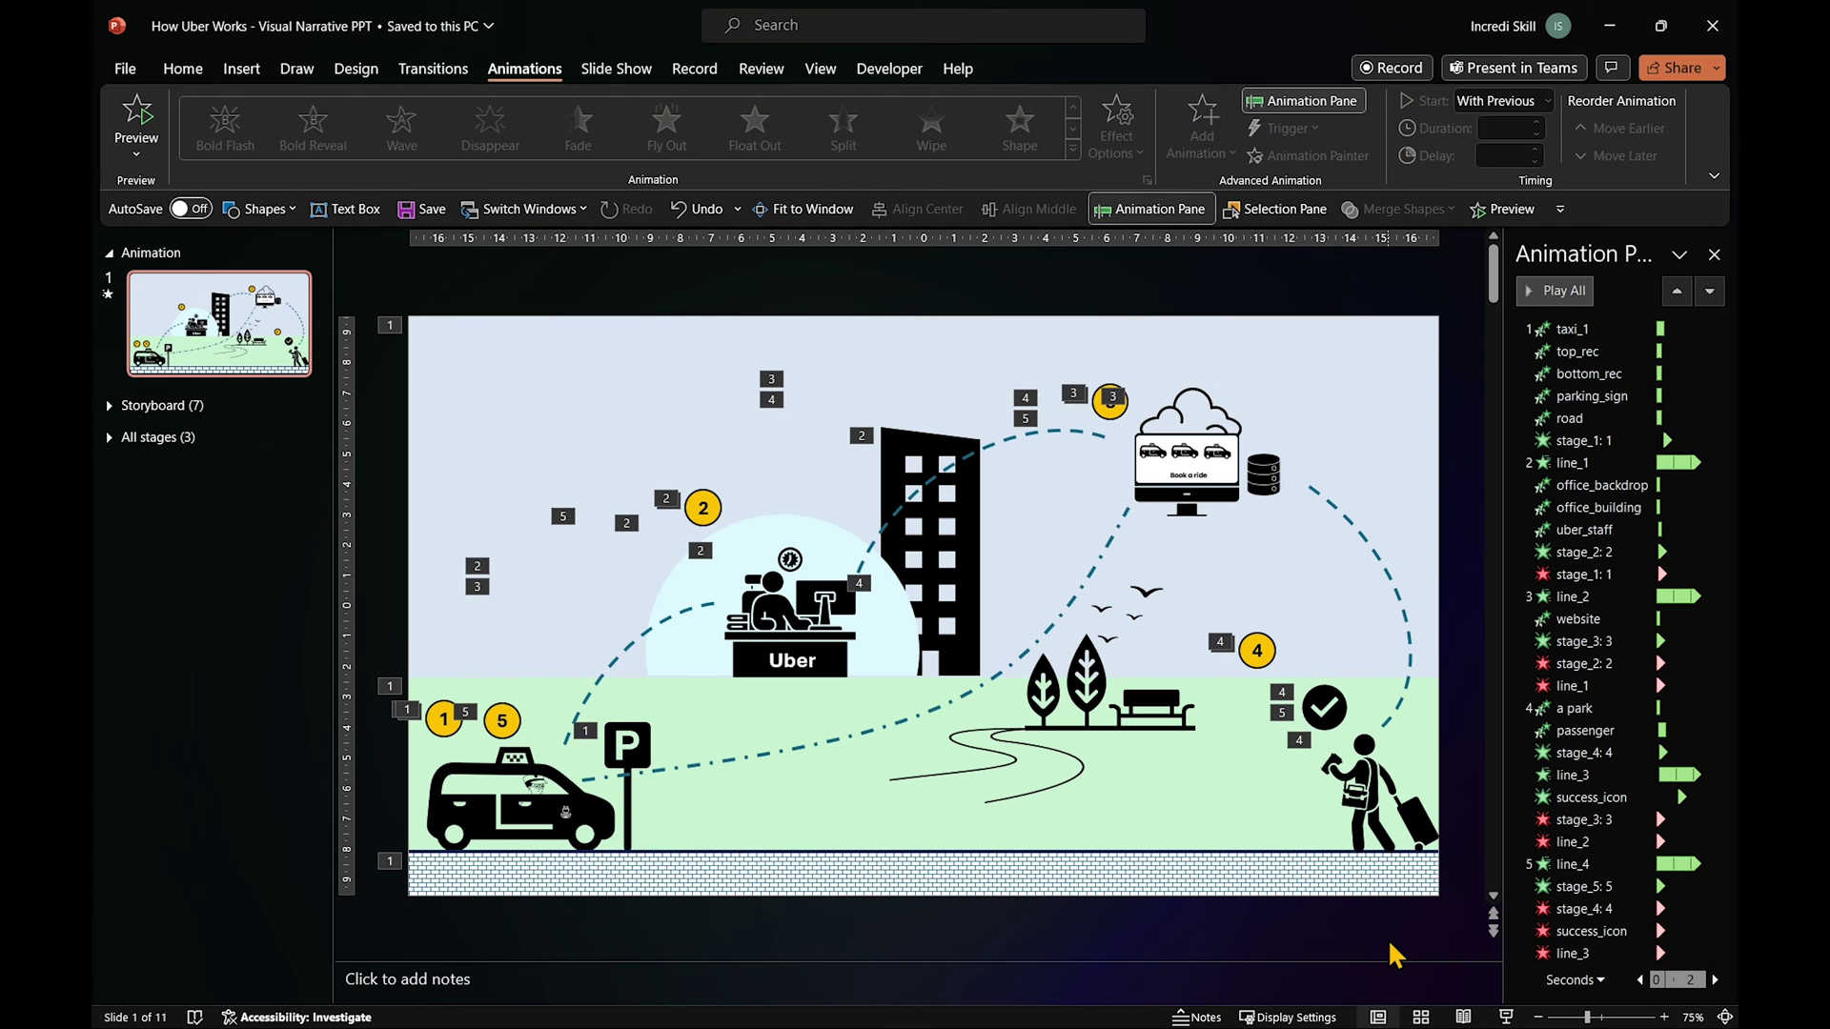
# Paste the animated chat icon beside the taxi and set its first animation to start On Click.
pyautogui.hotkey('ctrl', 'v')
pyautogui.click(1375, 935)
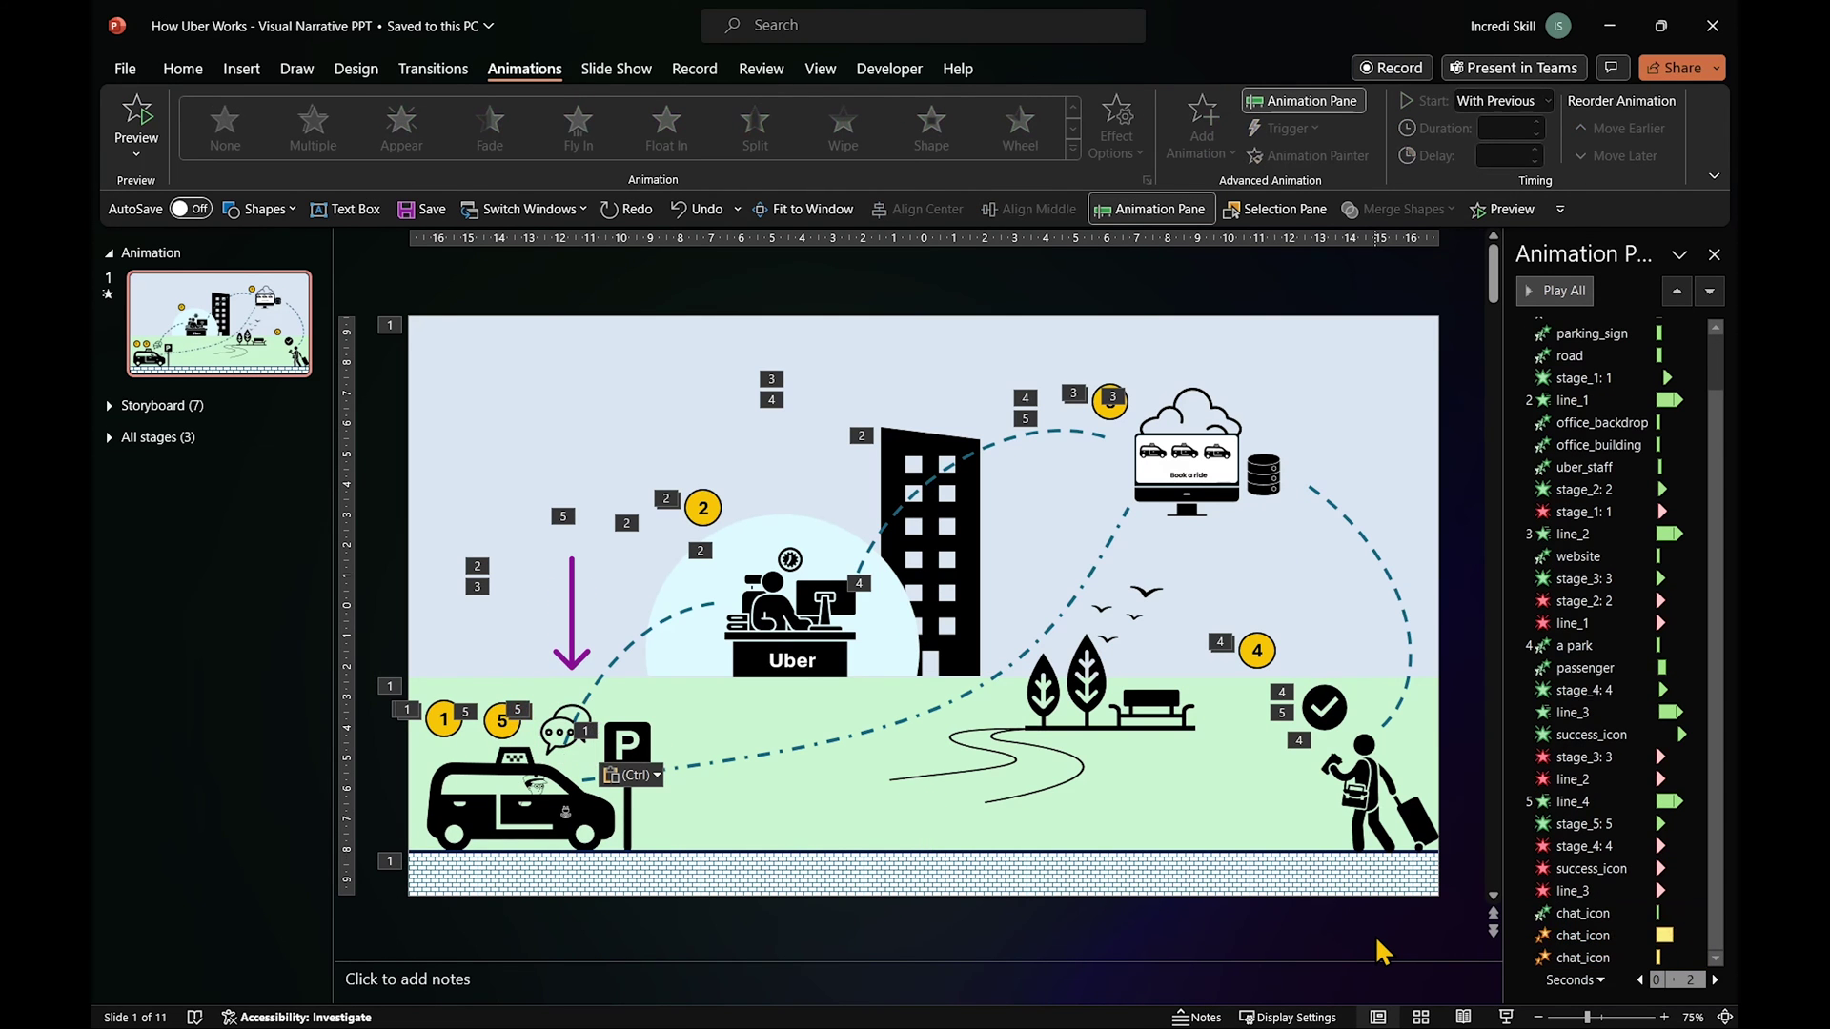
pyautogui.click(1609, 915)
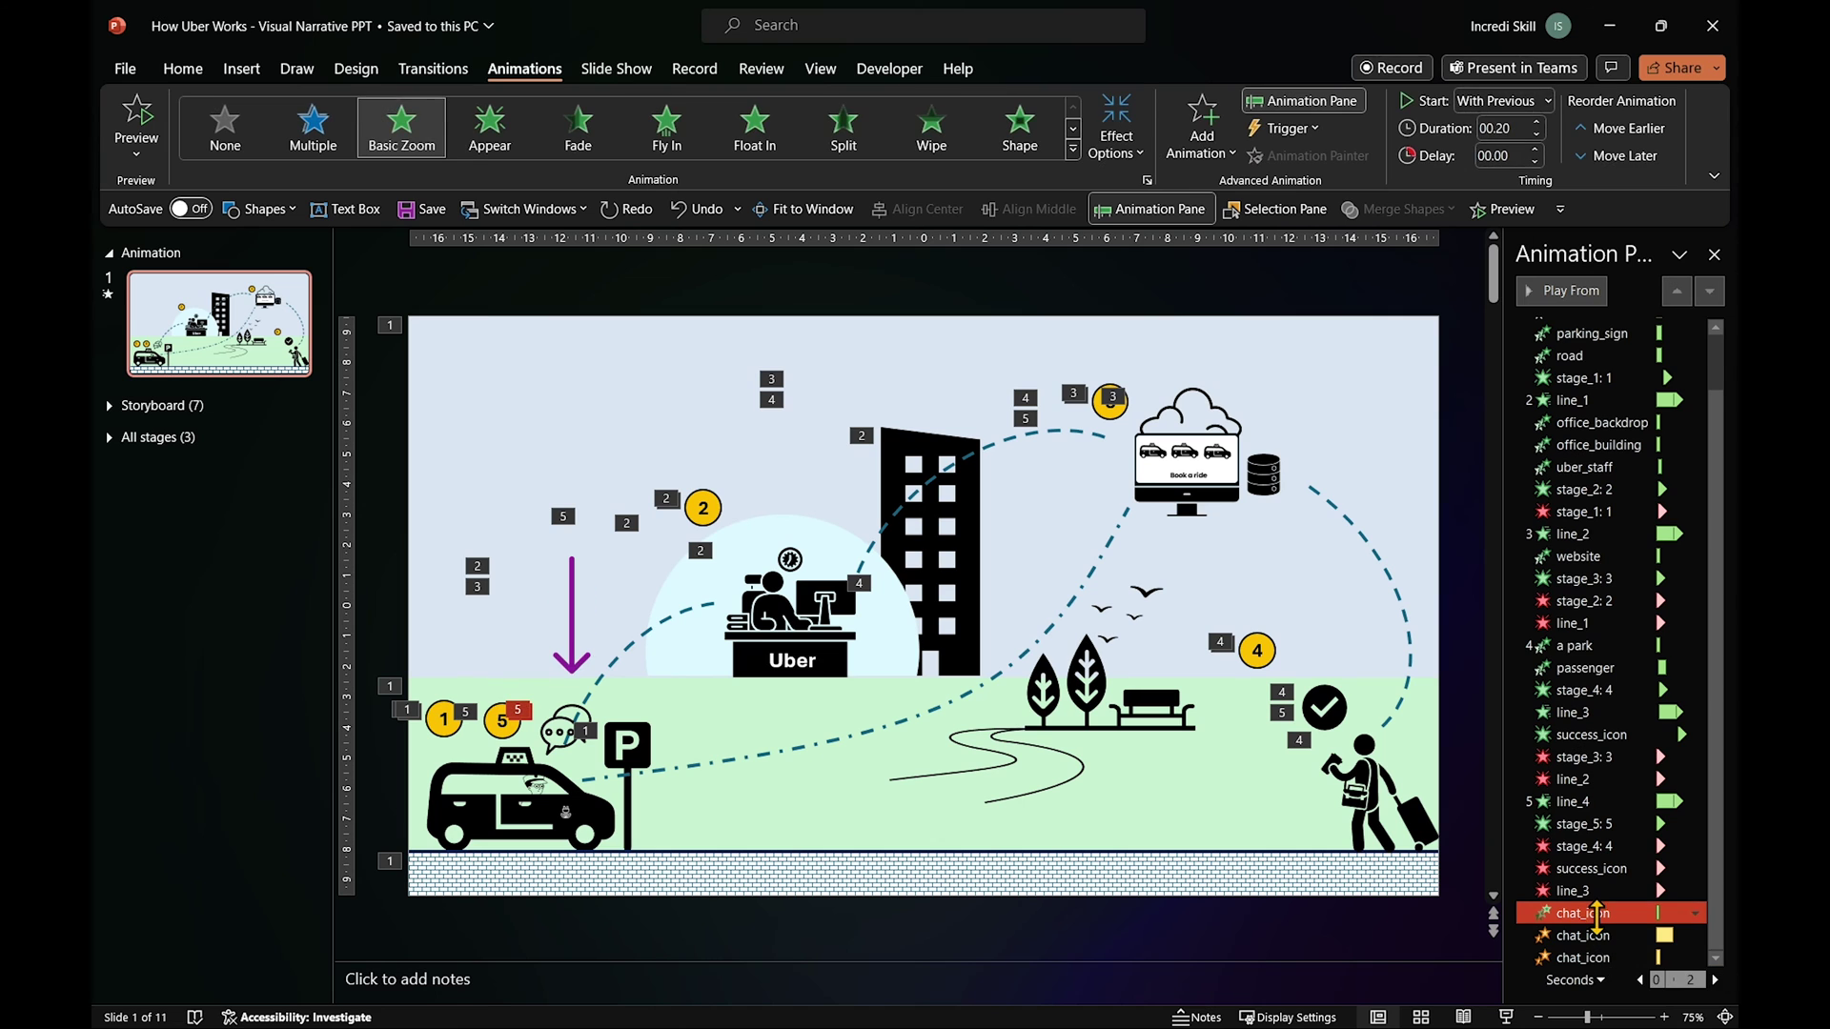
pyautogui.click(1547, 101)
pyautogui.click(1496, 155)
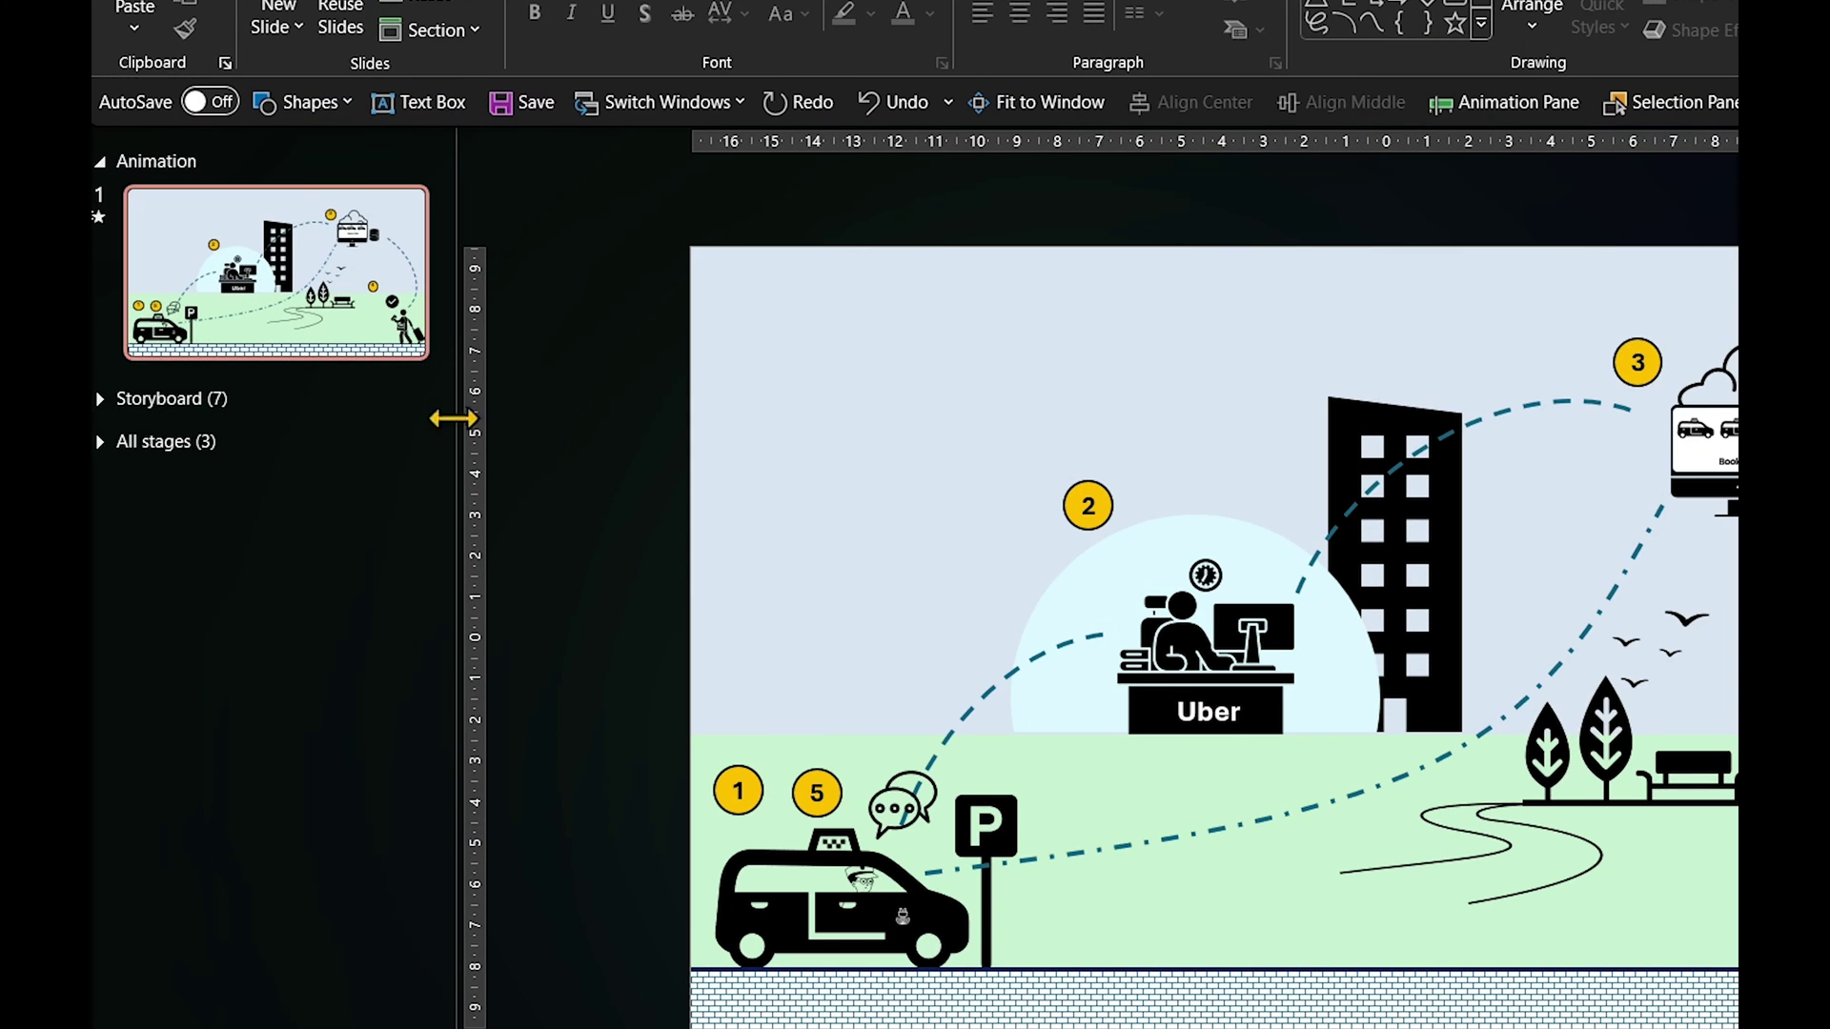
# Duplicate slide 1, then delete the taxi's badges and speech bubble, the building-to-monitor arc and badge 3.
pyautogui.rightClick(226, 361)
pyautogui.click(334, 635)
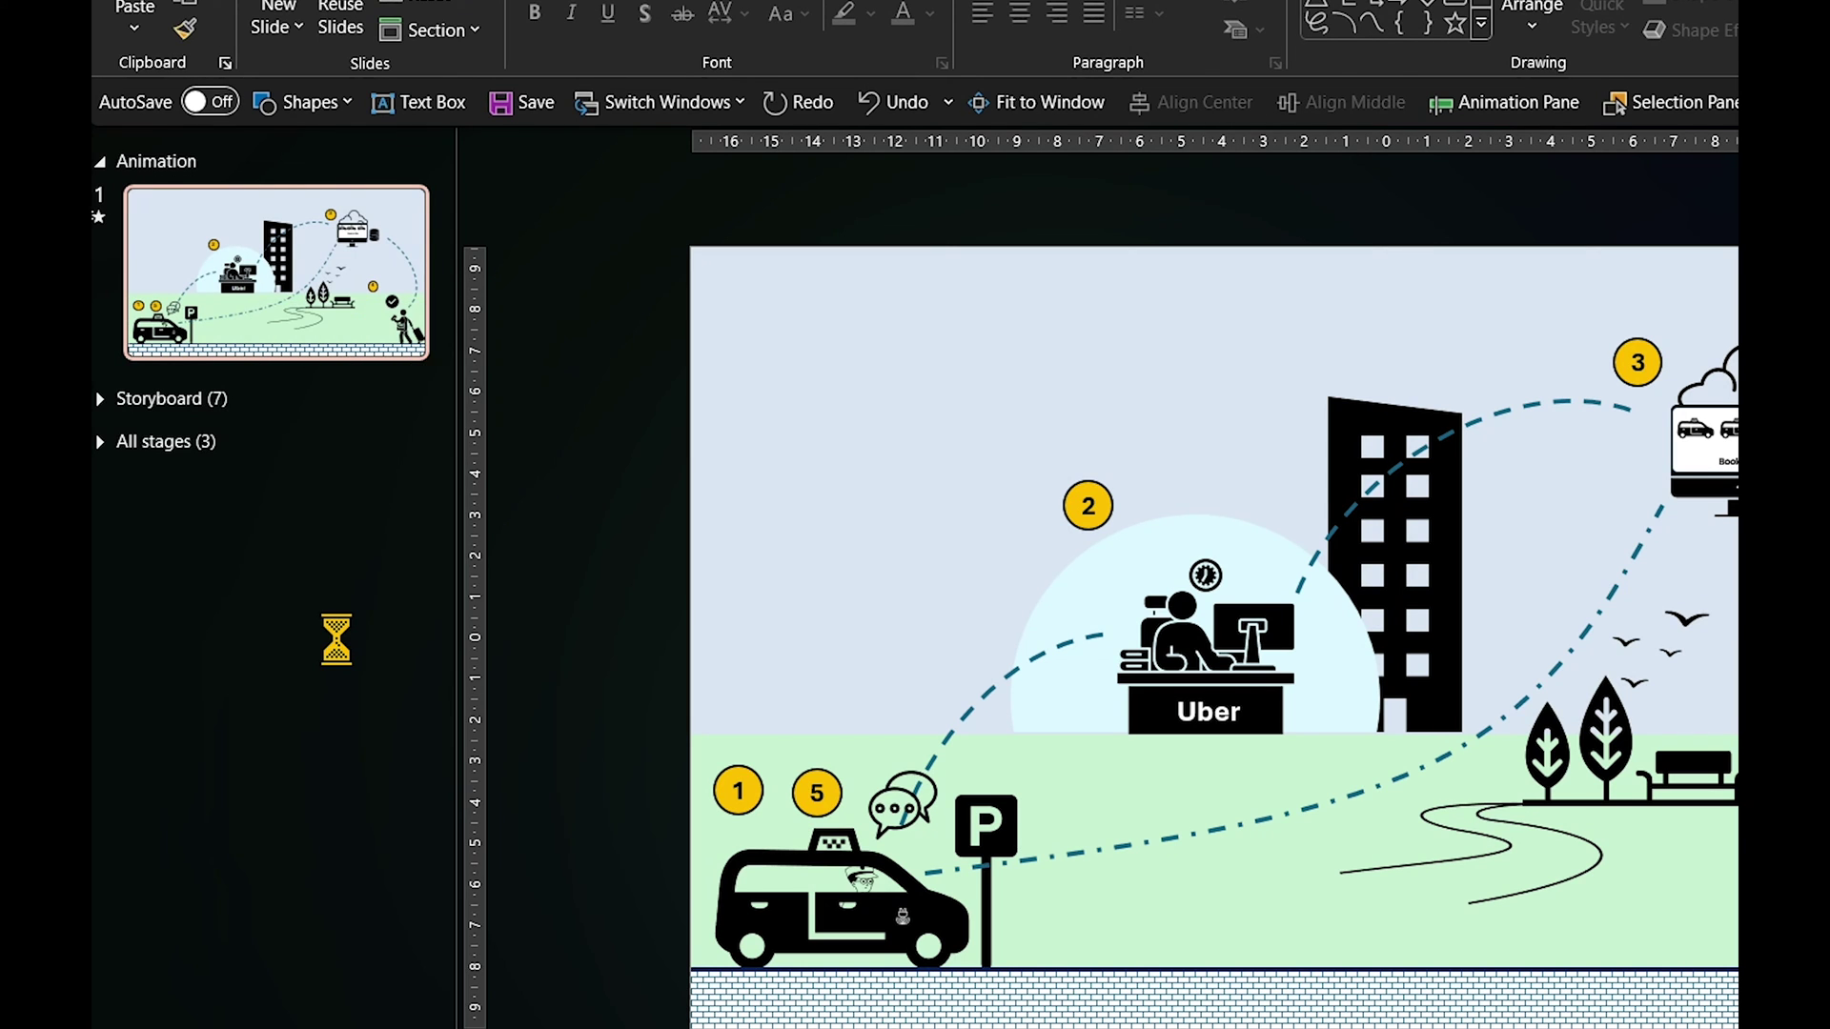
pyautogui.click(739, 792)
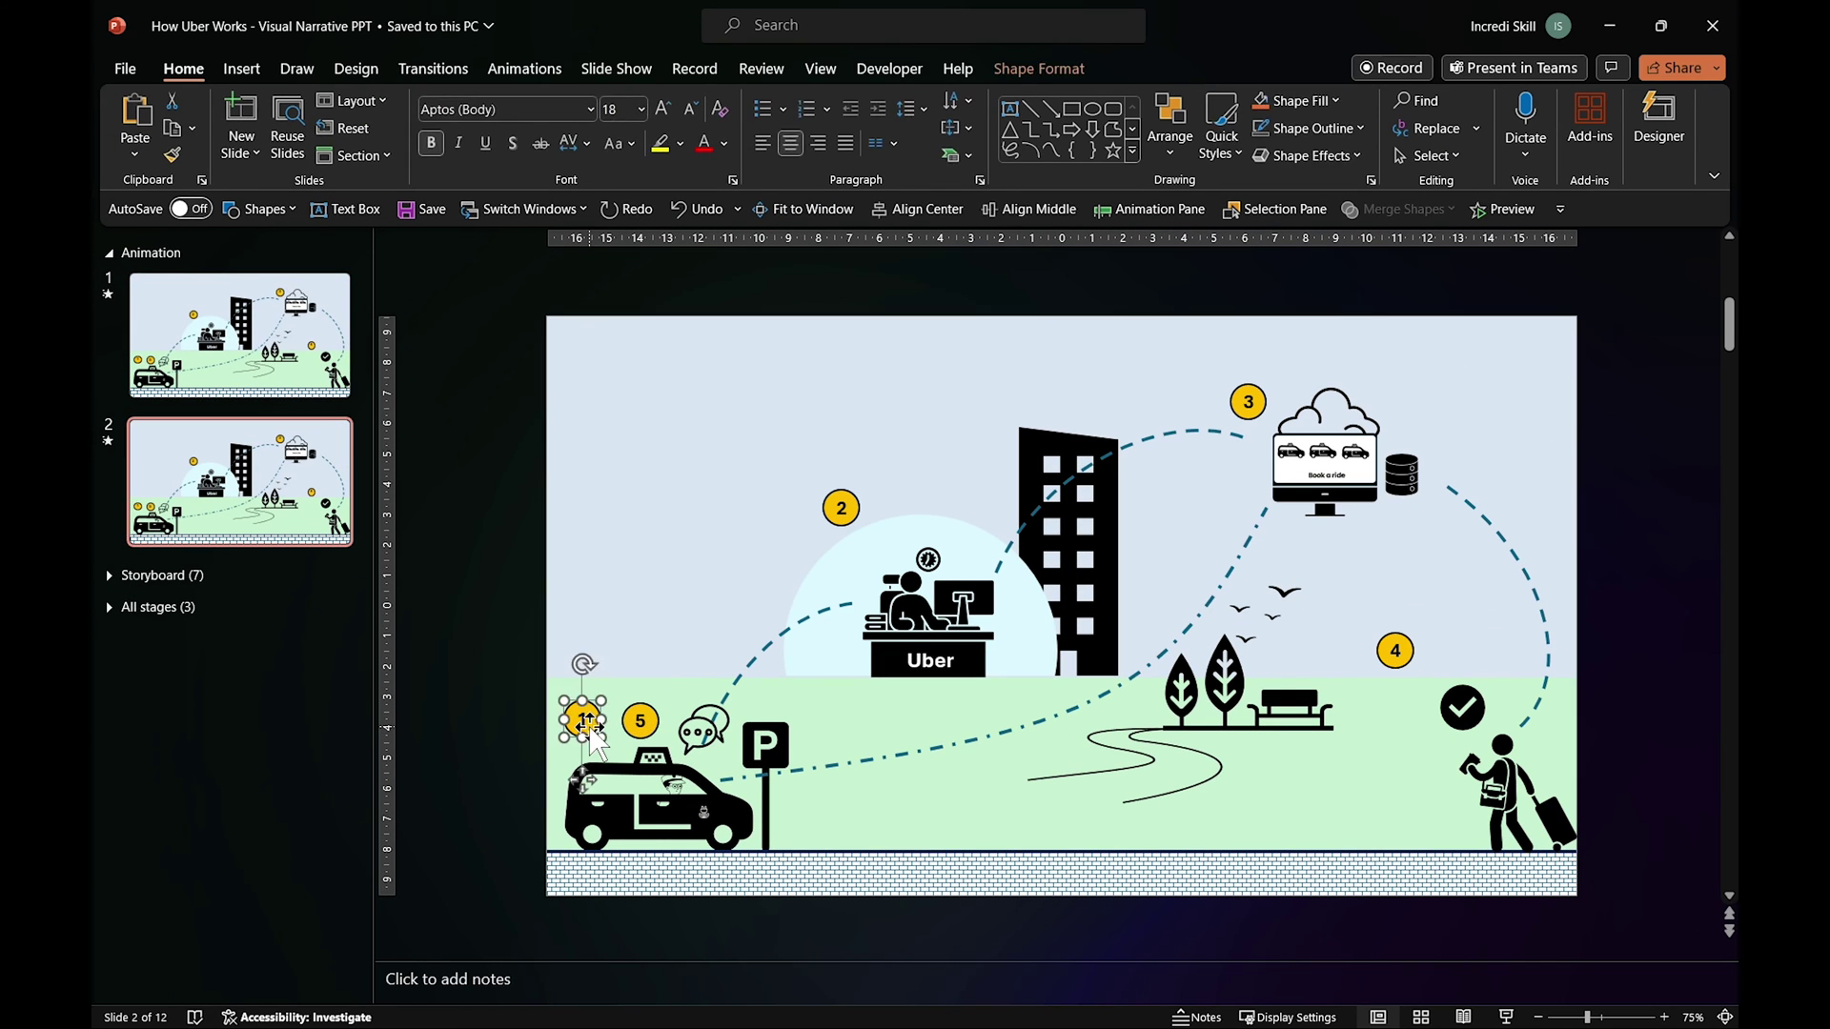
pyautogui.press('Delete')
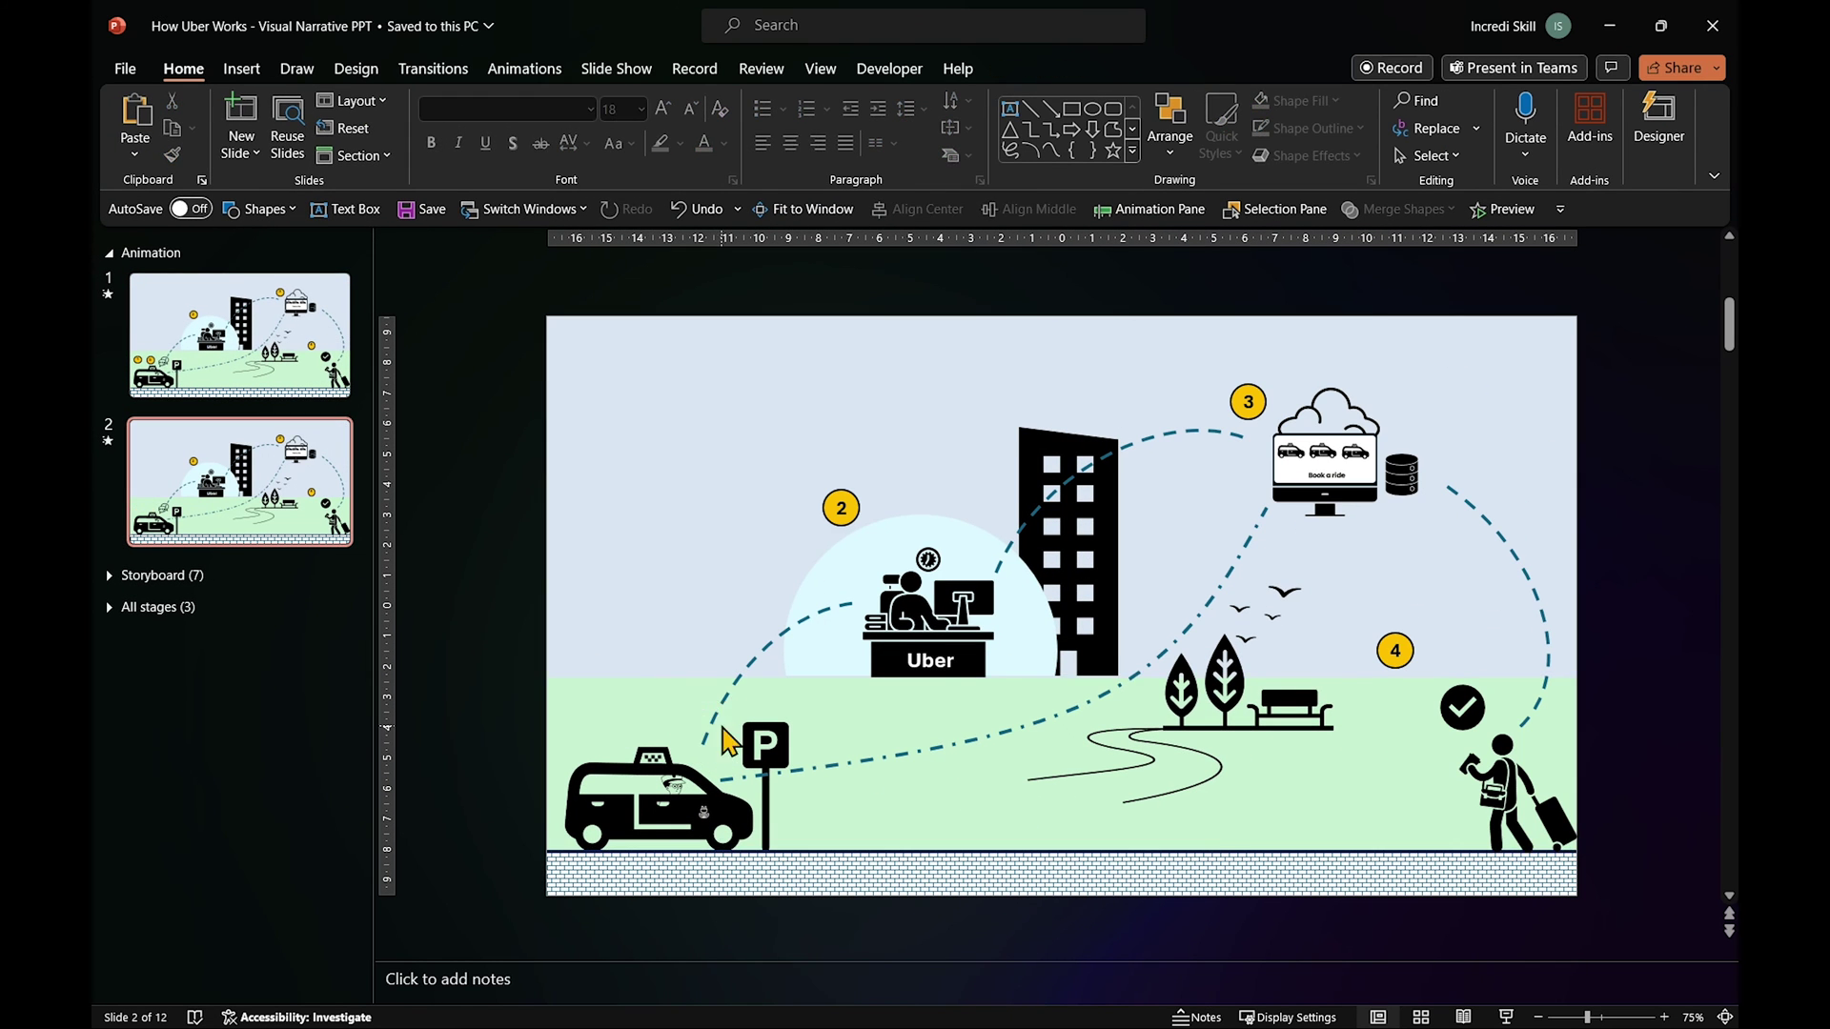
pyautogui.click(1161, 444)
pyautogui.press('Delete')
pyautogui.click(1248, 401)
pyautogui.press('Delete')
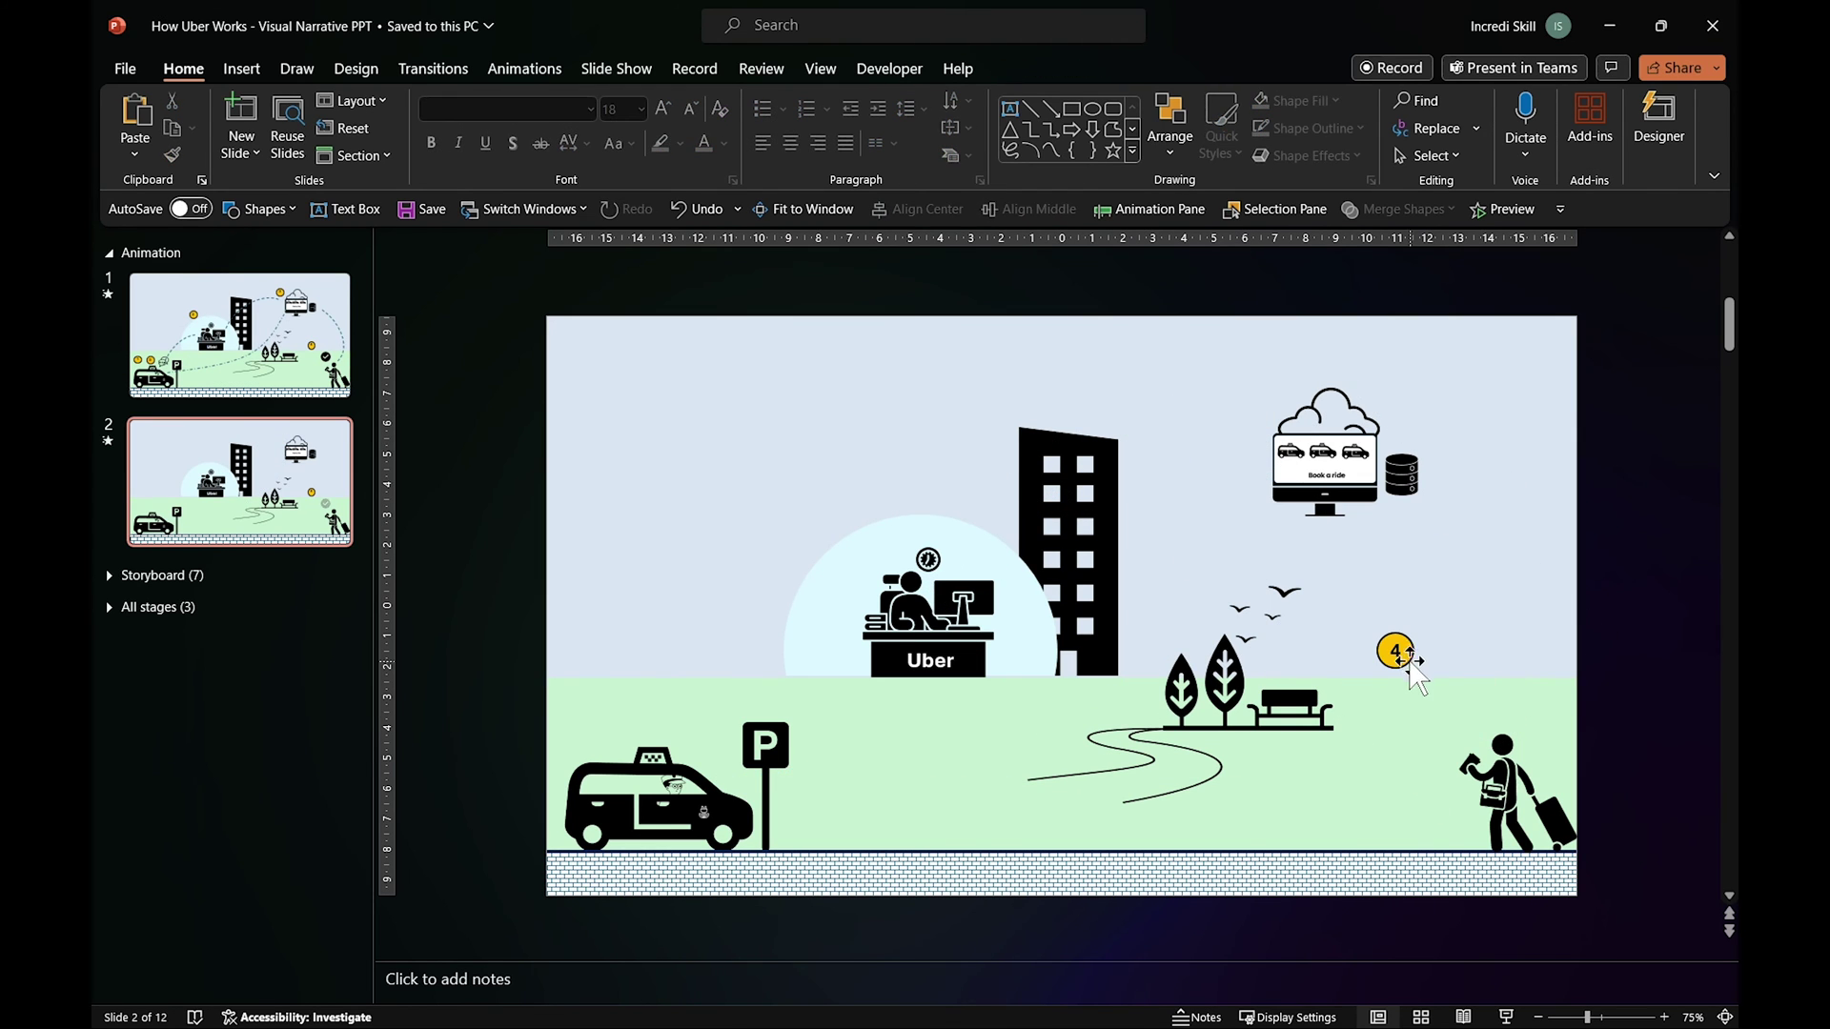
# Remove every animation from the new slide and move the taxi beside the passenger.
pyautogui.click(1163, 225)
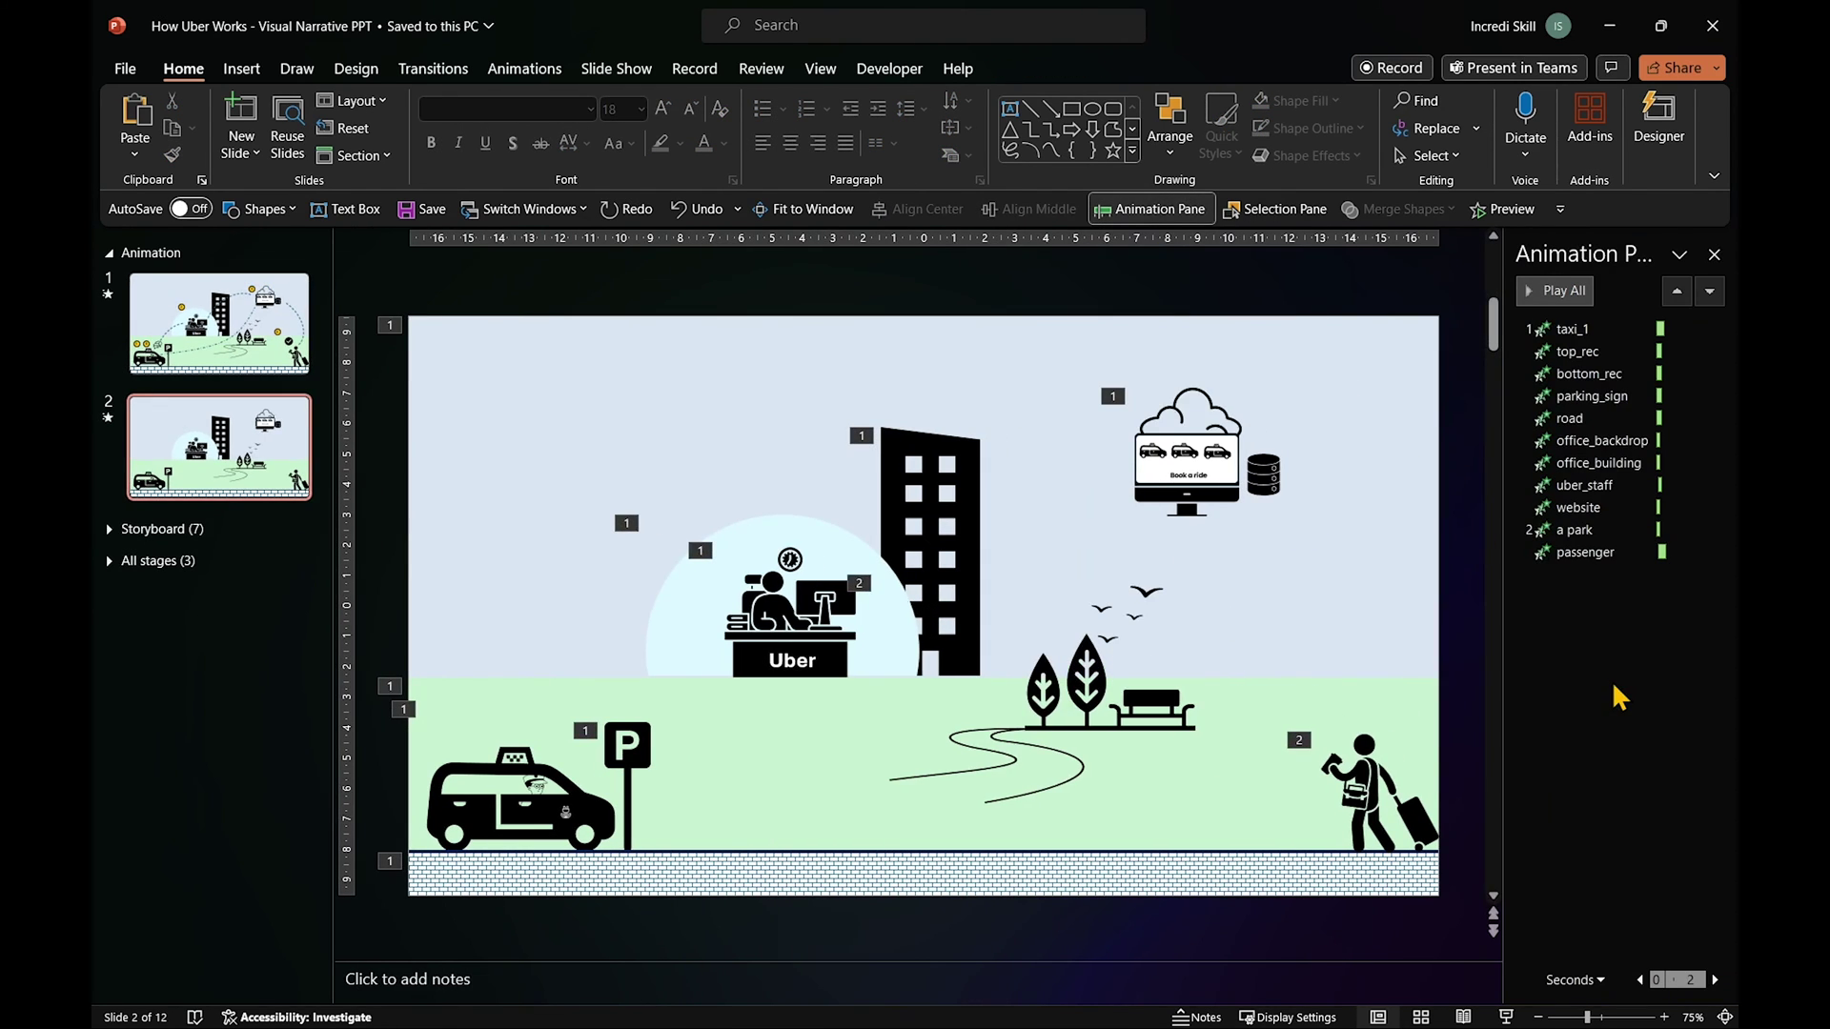
pyautogui.hotkey('ctrl', 'a')
pyautogui.press('Delete')
pyautogui.click(1714, 255)
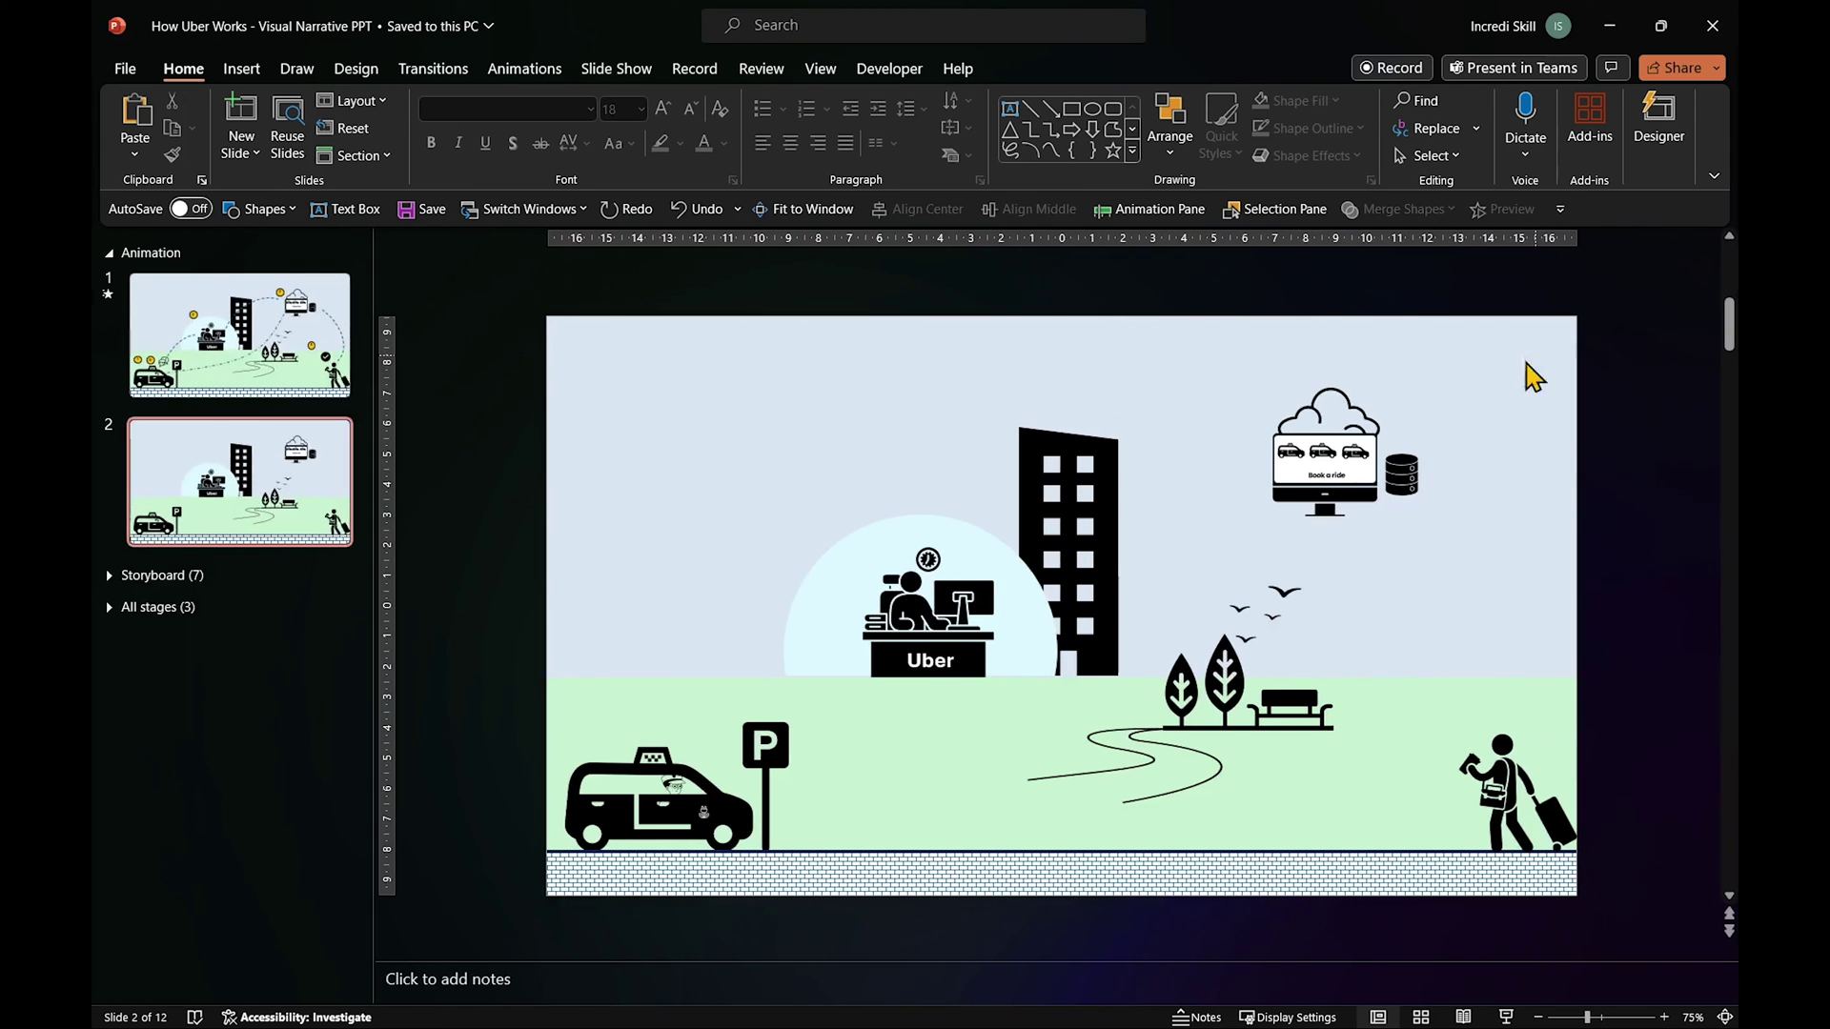
pyautogui.moveTo(730, 817); pyautogui.dragTo(1404, 820)
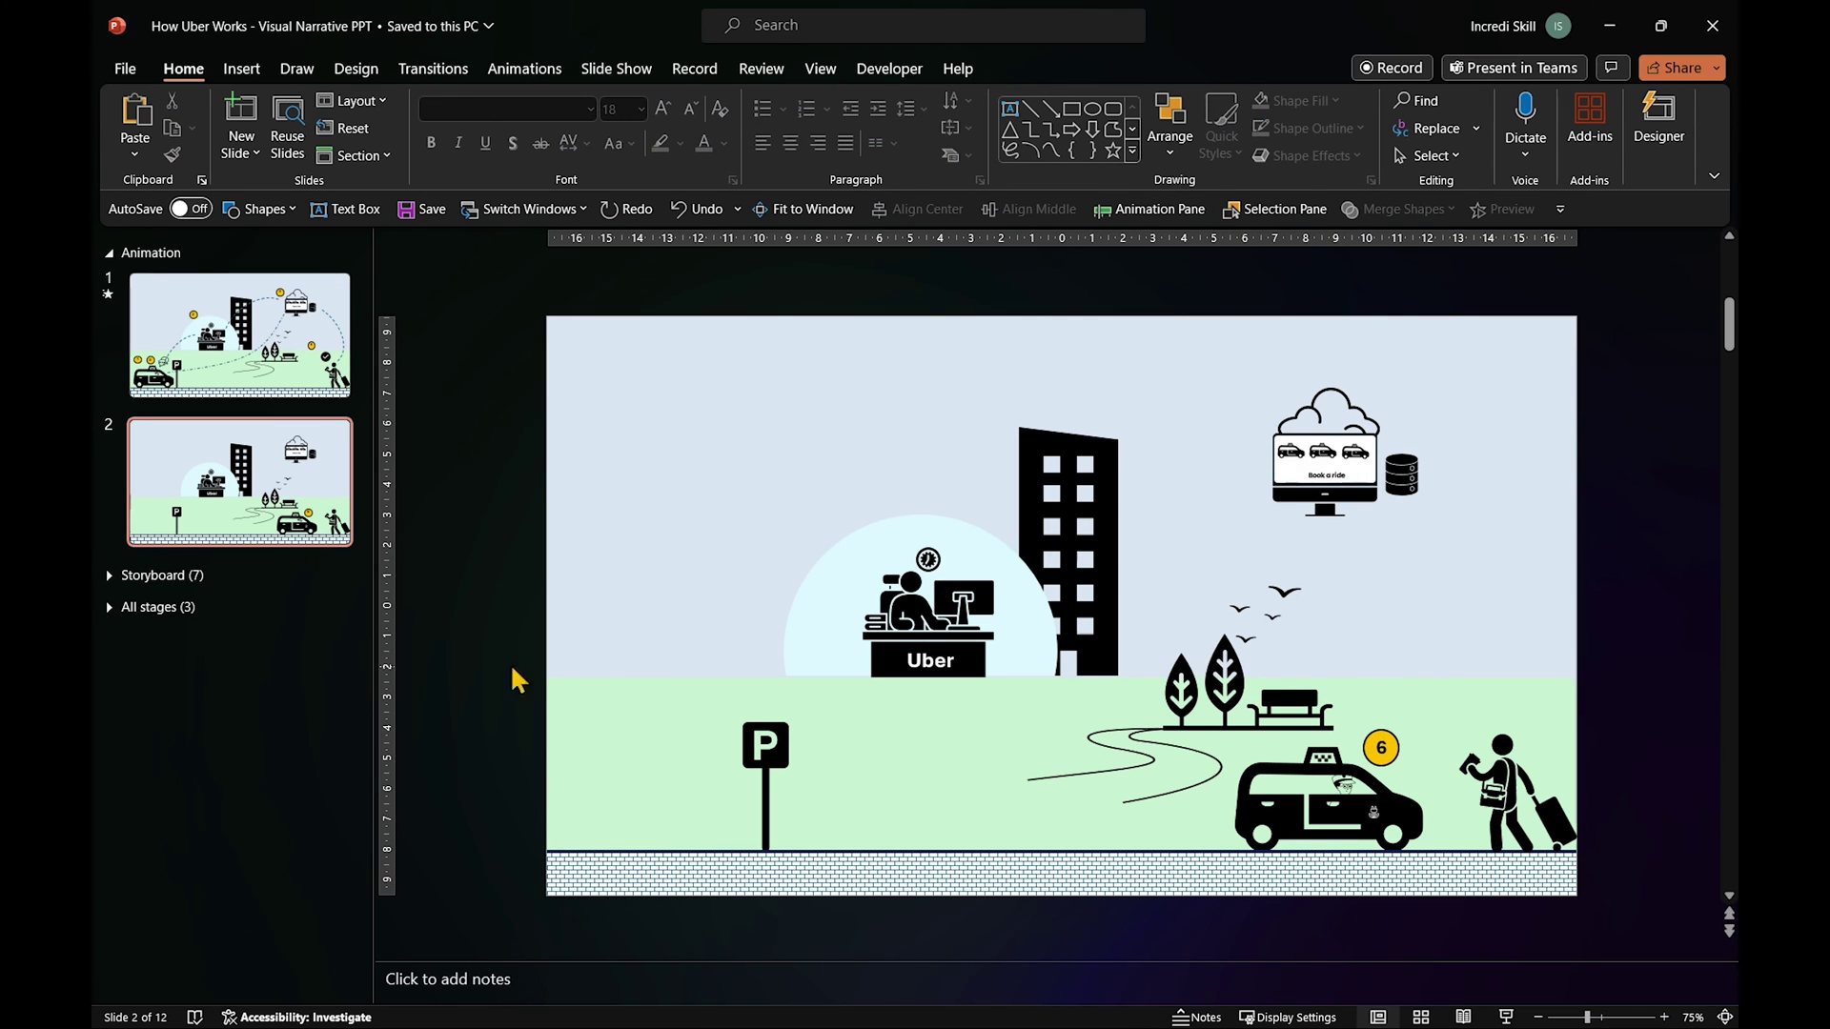
# Duplicate slide 2 as slide 3.
pyautogui.rightClick(217, 525)
pyautogui.click(286, 715)
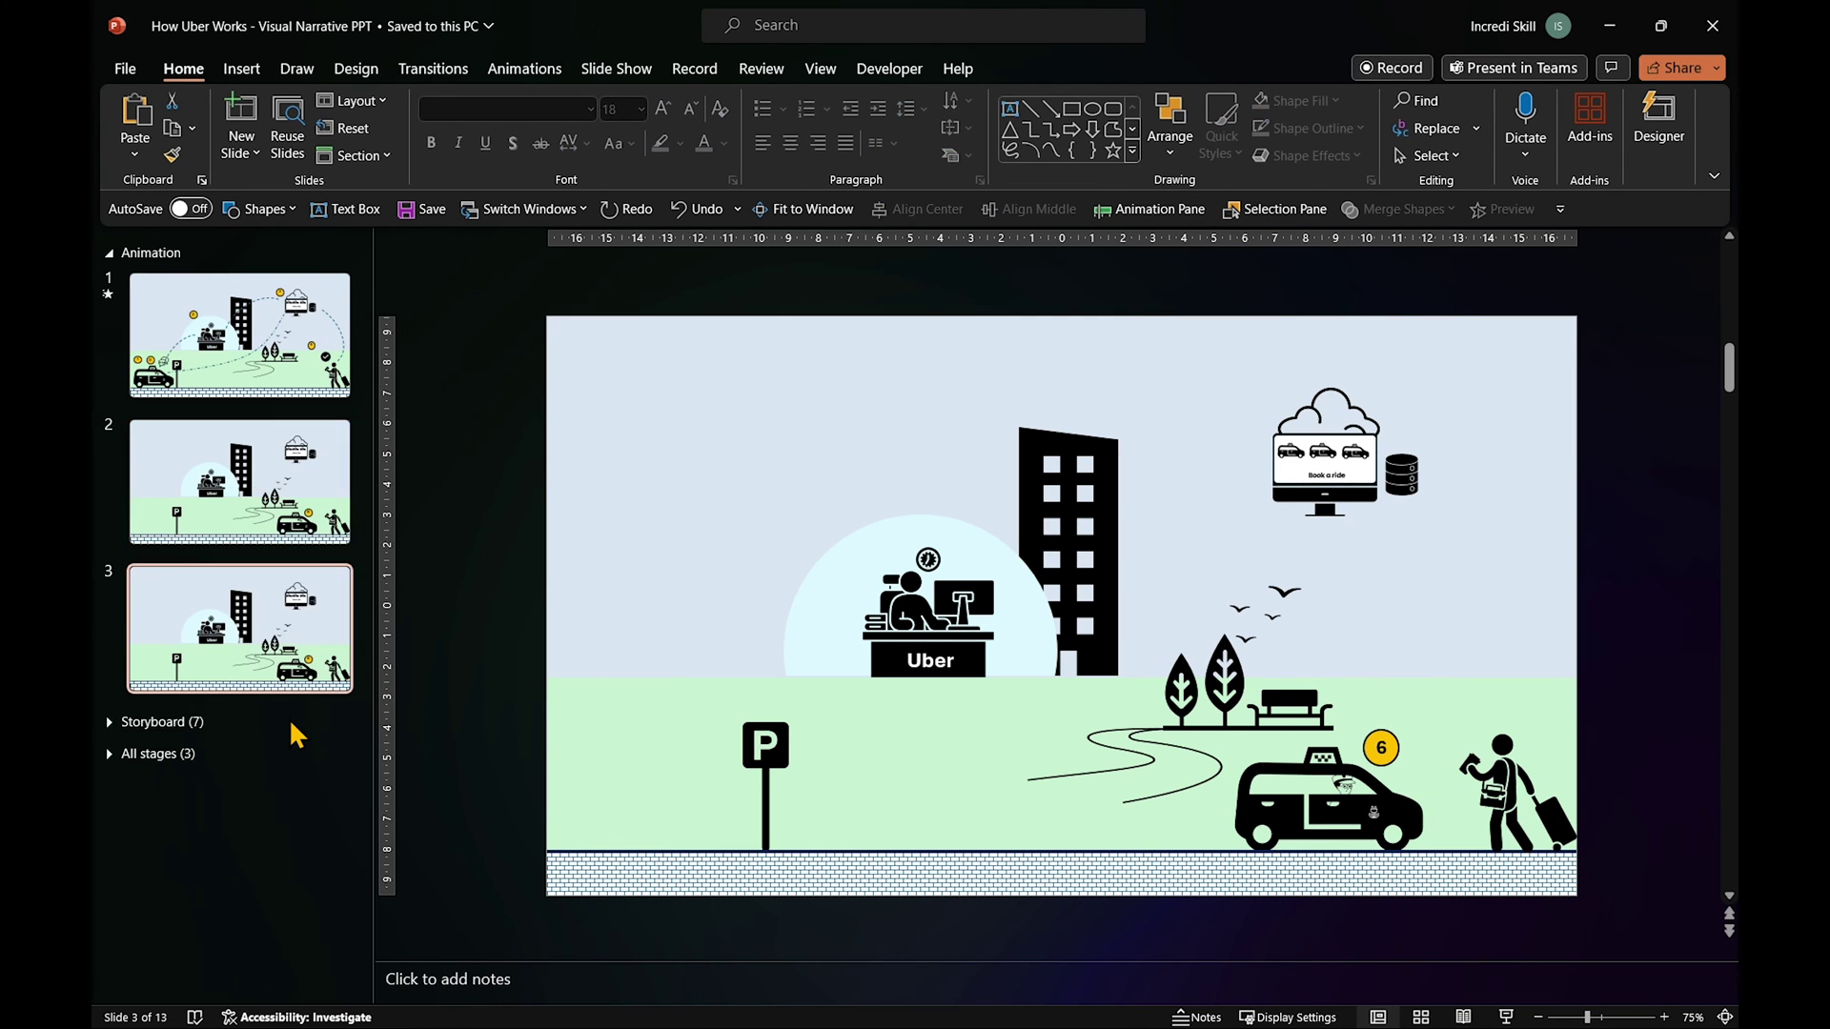
pyautogui.scroll(3, 1617, 839)
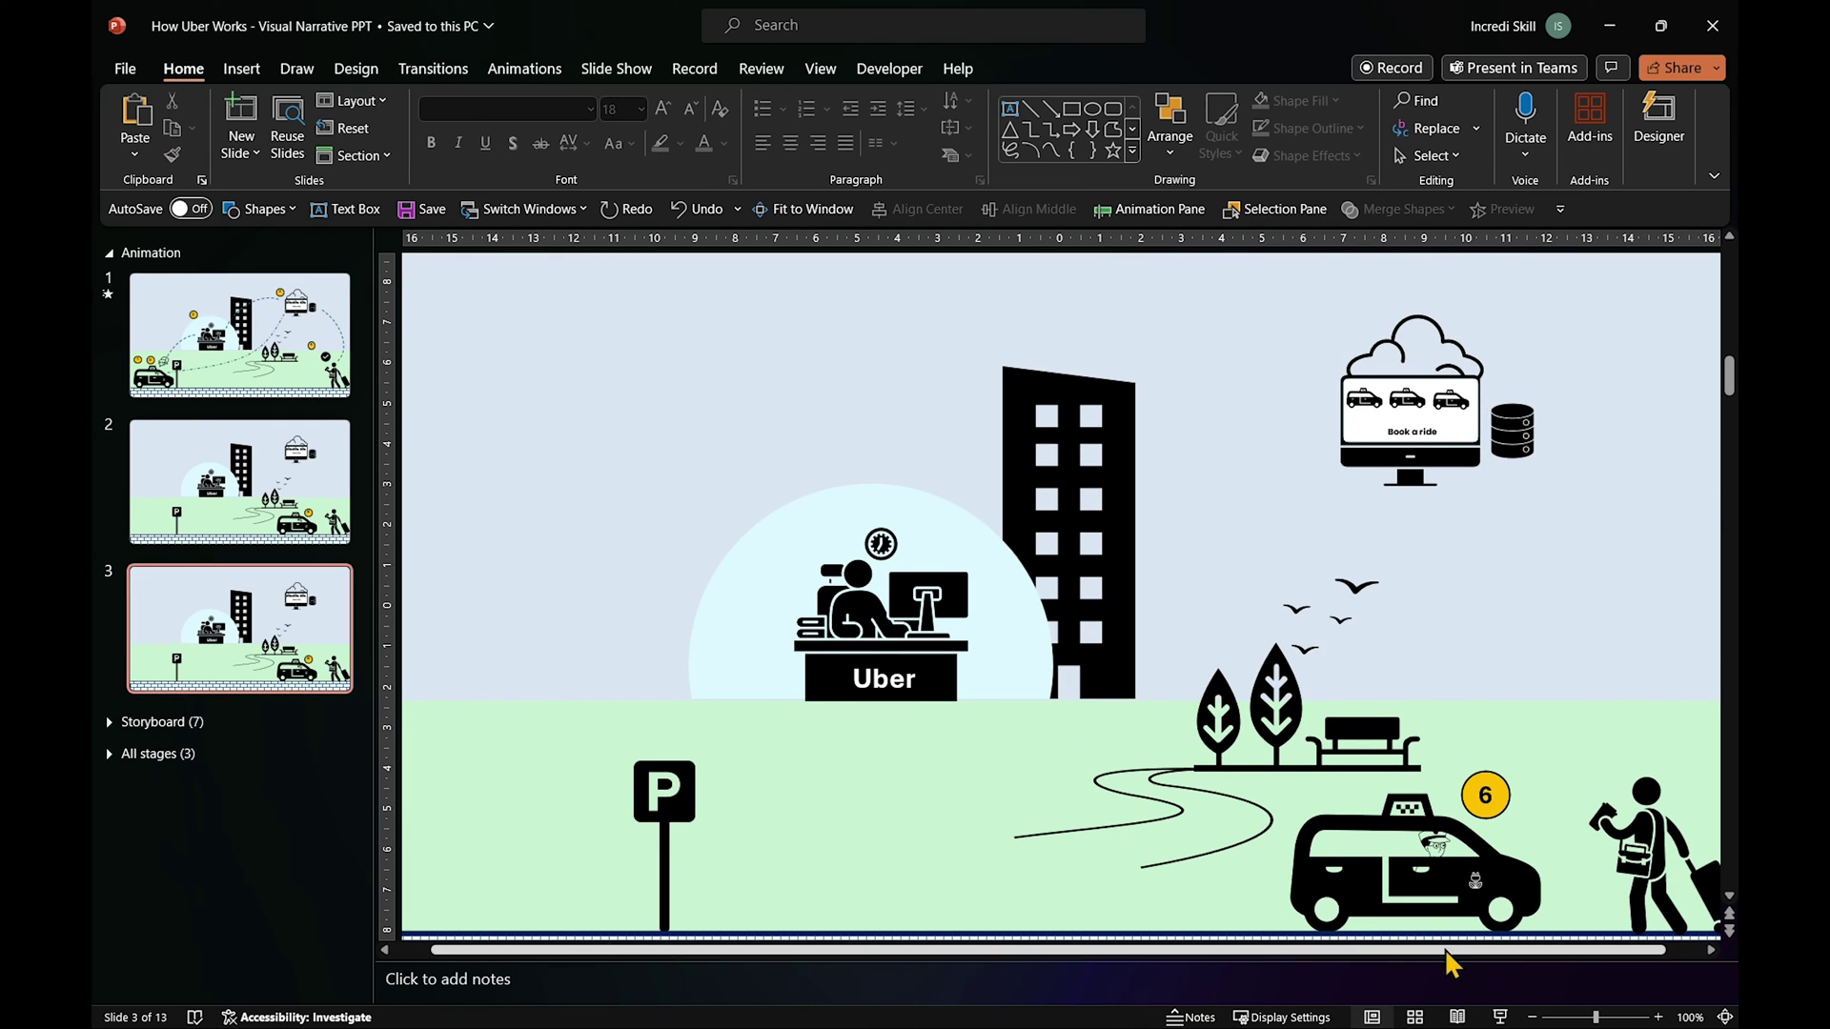
pyautogui.moveTo(1445, 949); pyautogui.dragTo(1568, 968)
# Ungroup the traveller graphic into shapes and delete its suitcase.
pyautogui.click(1623, 858)
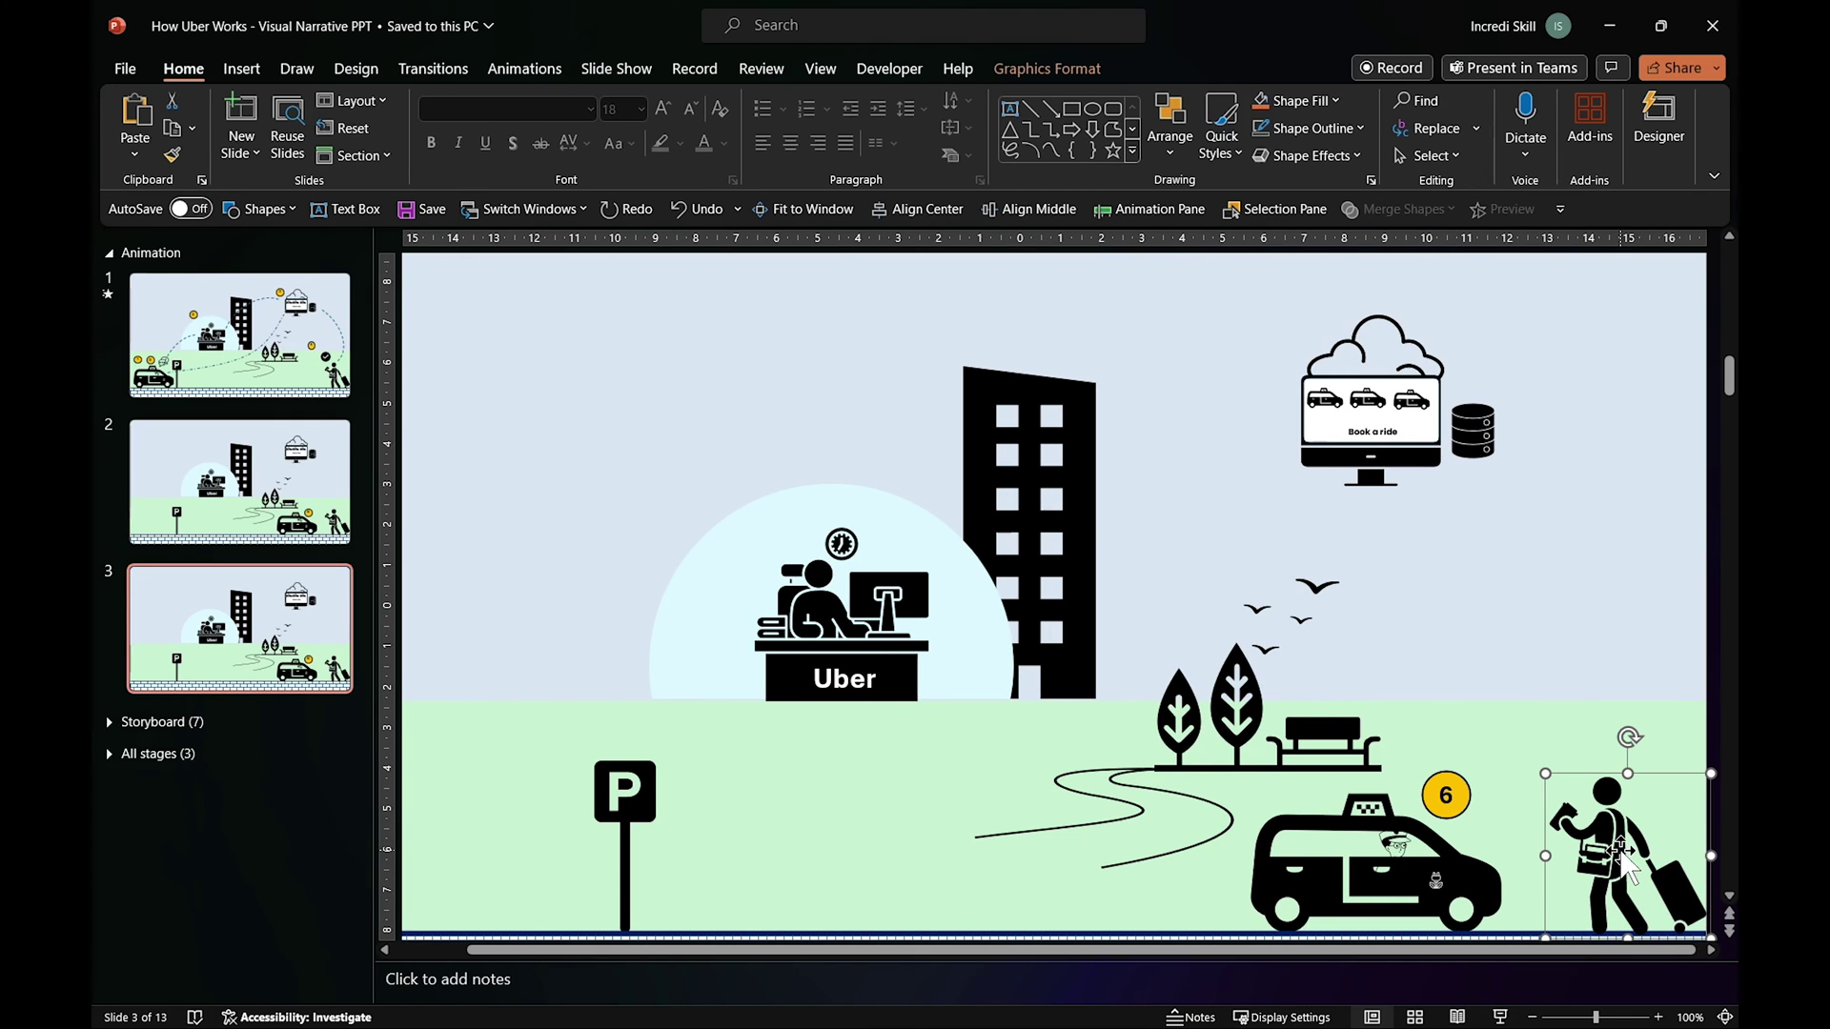
pyautogui.click(1170, 153)
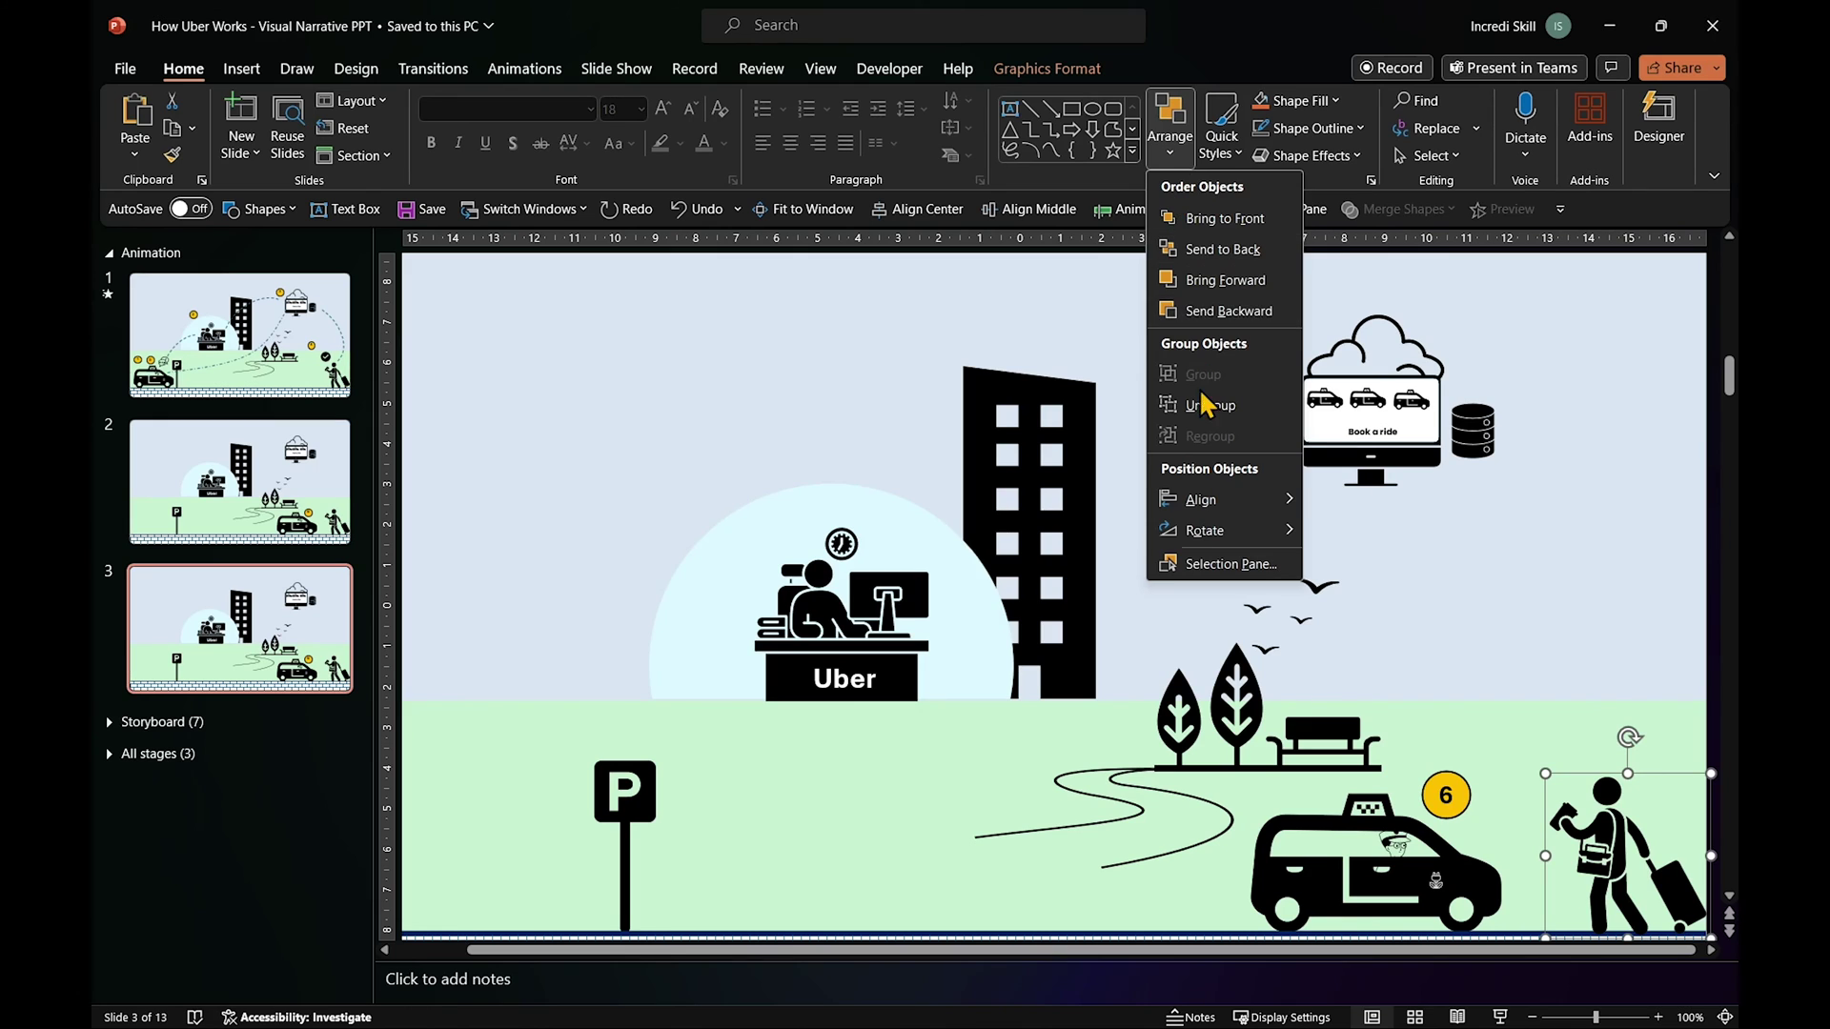
pyautogui.click(1211, 420)
pyautogui.click(880, 585)
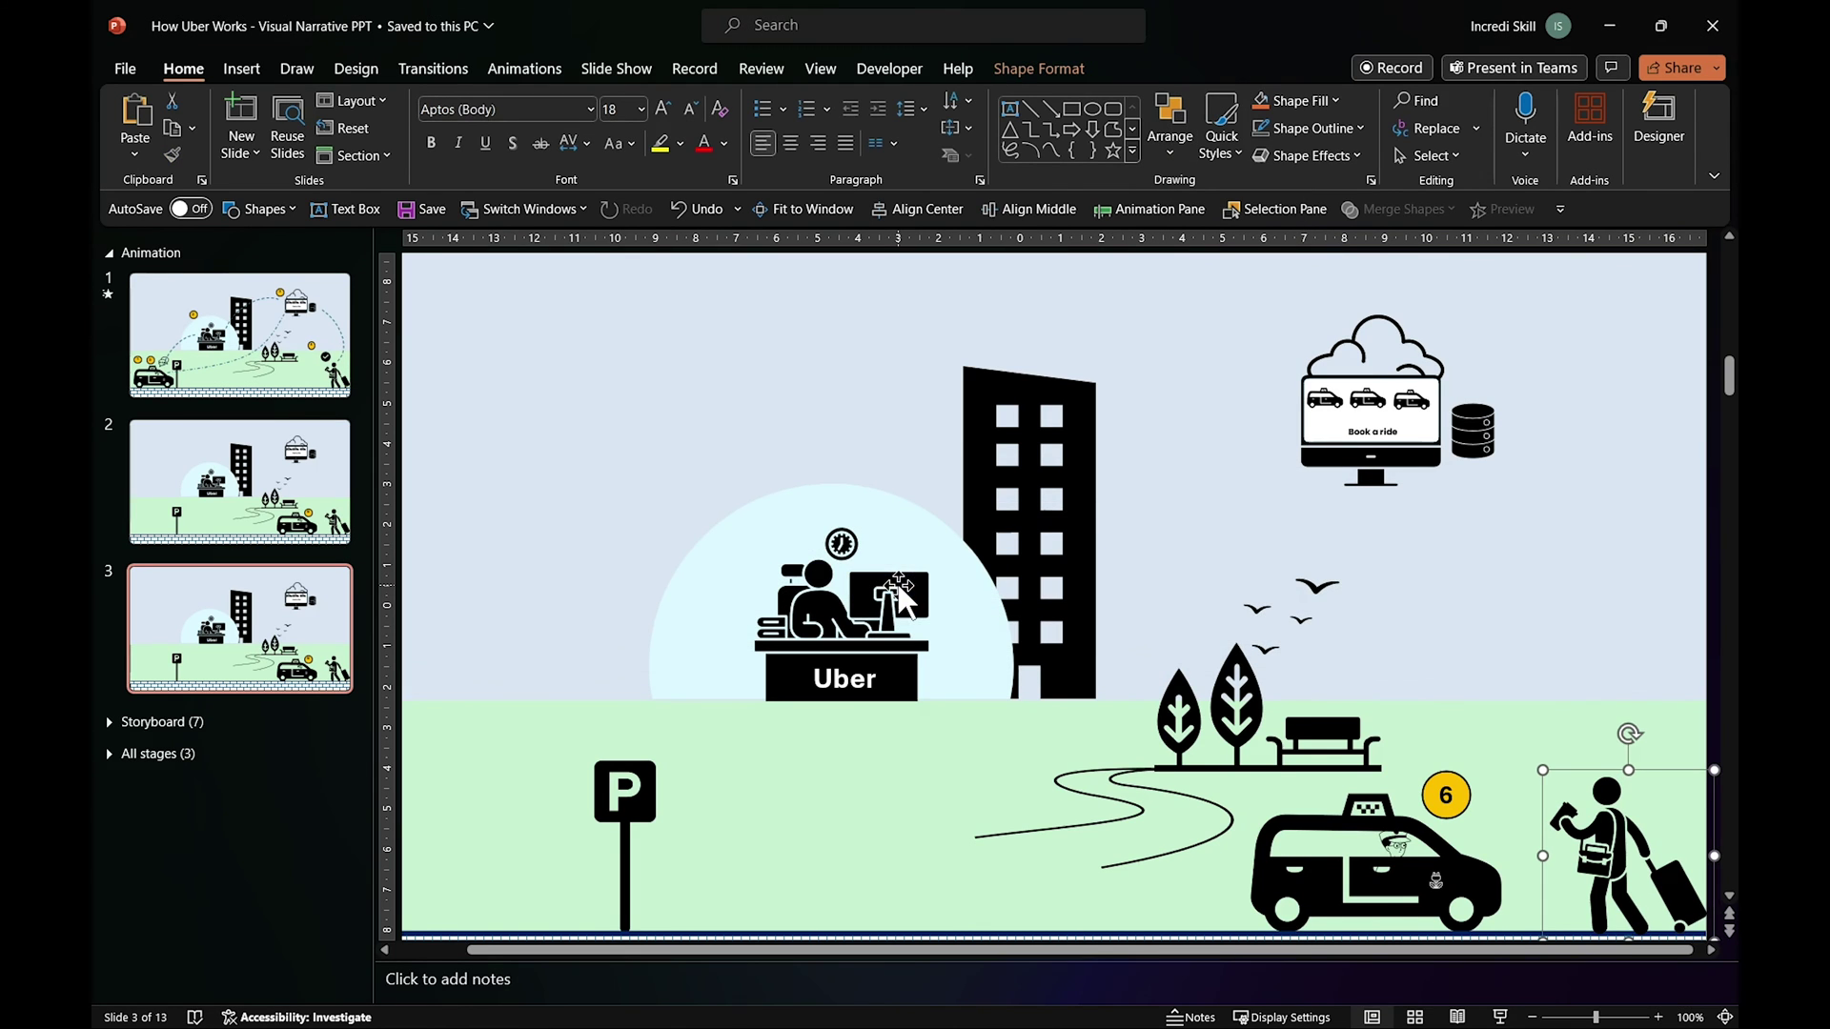
pyautogui.click(1685, 910)
pyautogui.press('Delete')
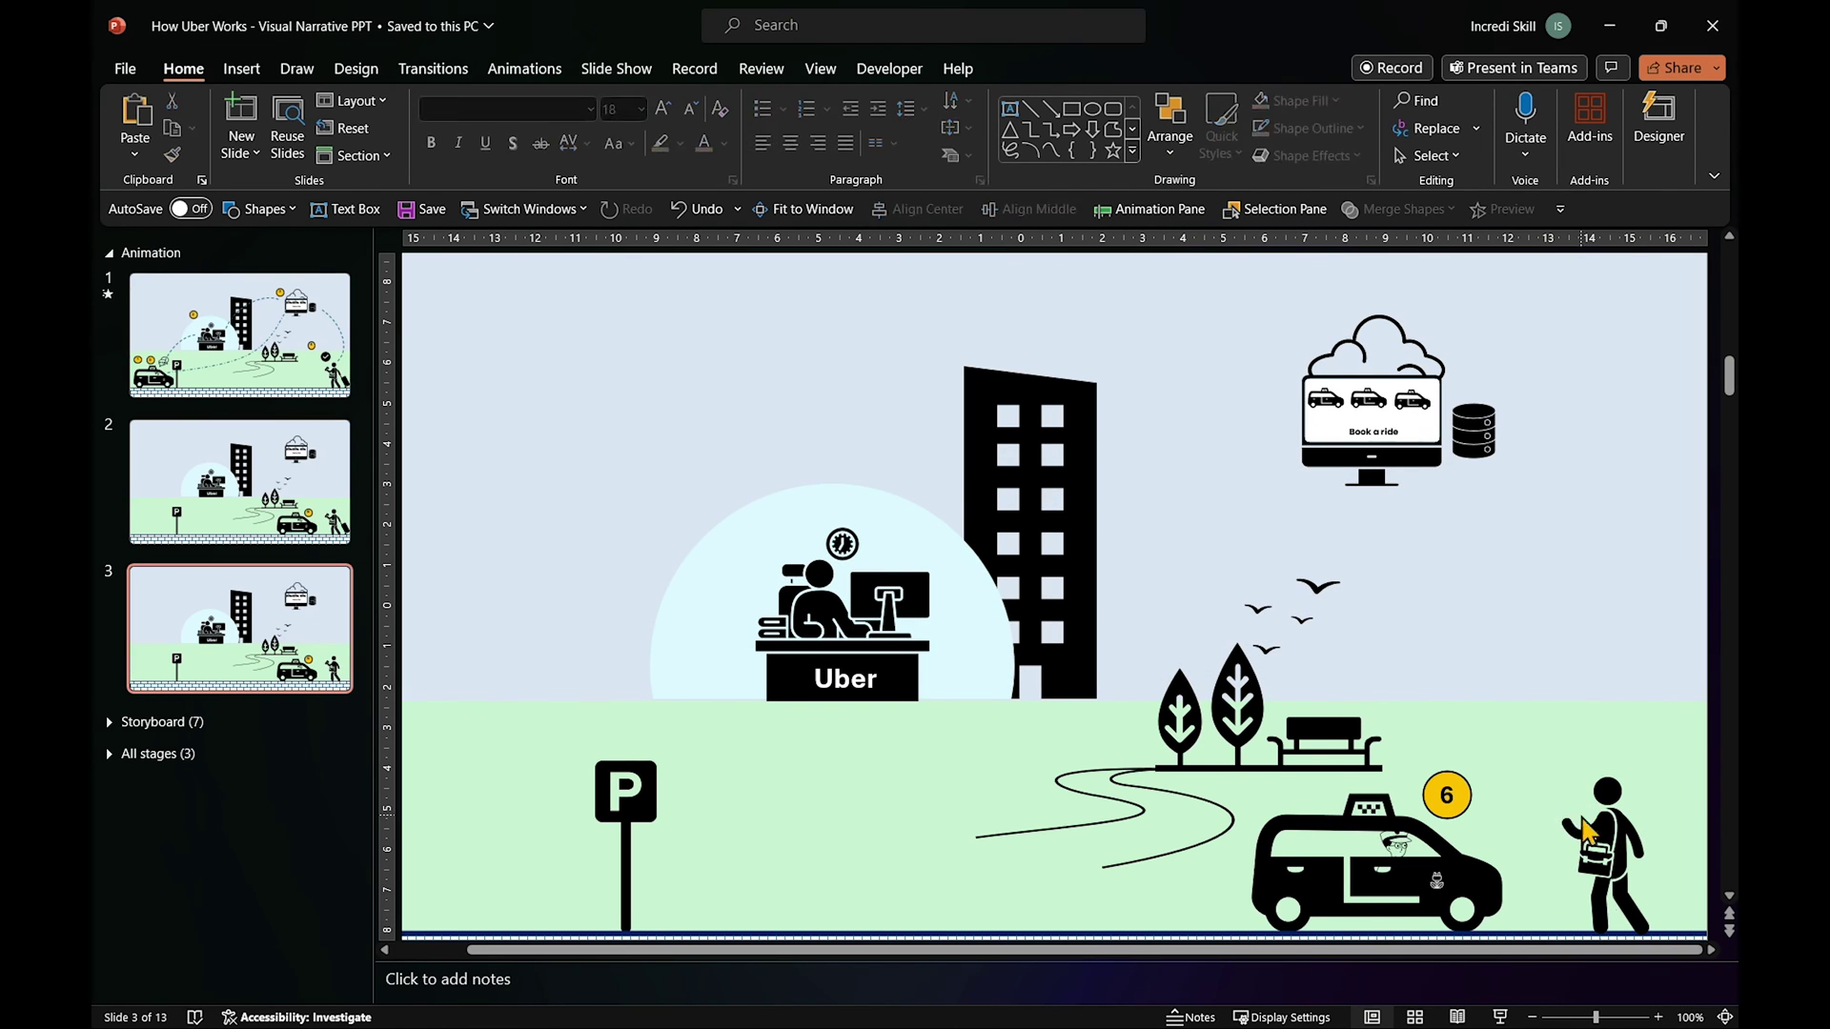
# Flip the traveller horizontally, place it on the taxi and send it behind the taxi.
pyautogui.click(1585, 834)
pyautogui.scroll(-3, 1585, 834)
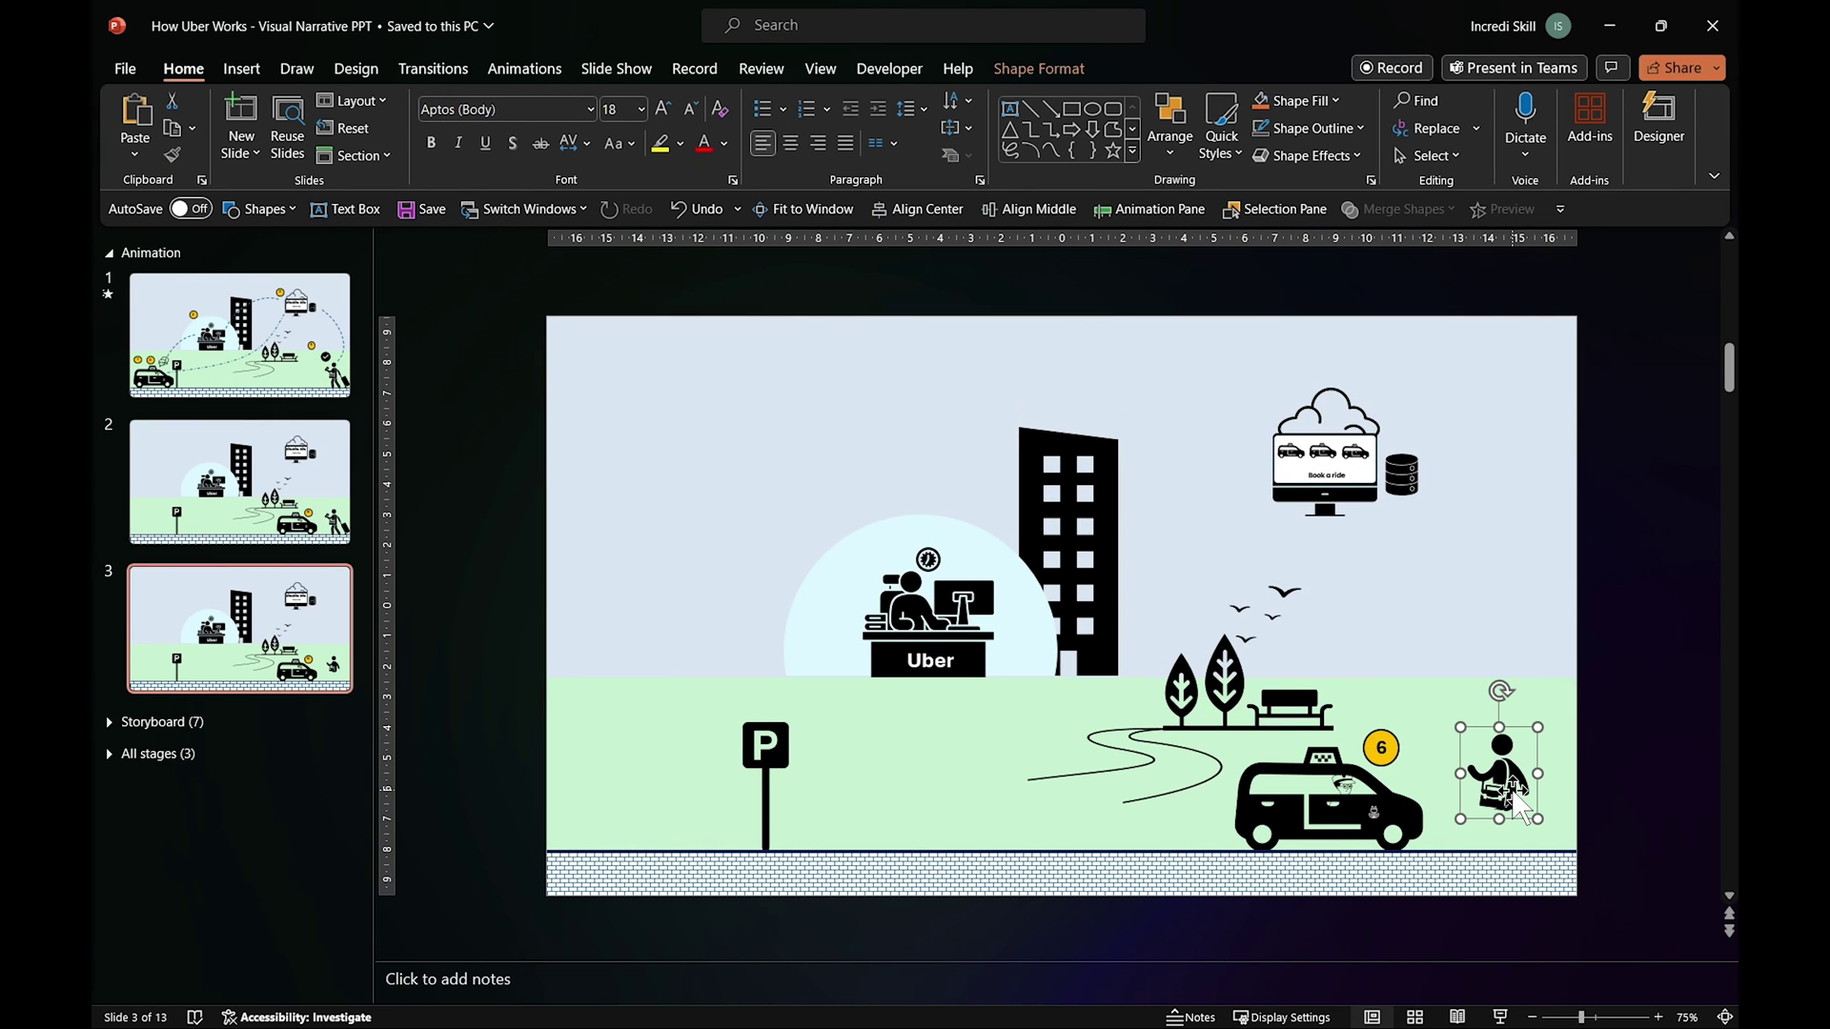
pyautogui.click(1173, 138)
pyautogui.moveTo(1205, 527)
pyautogui.click(1453, 621)
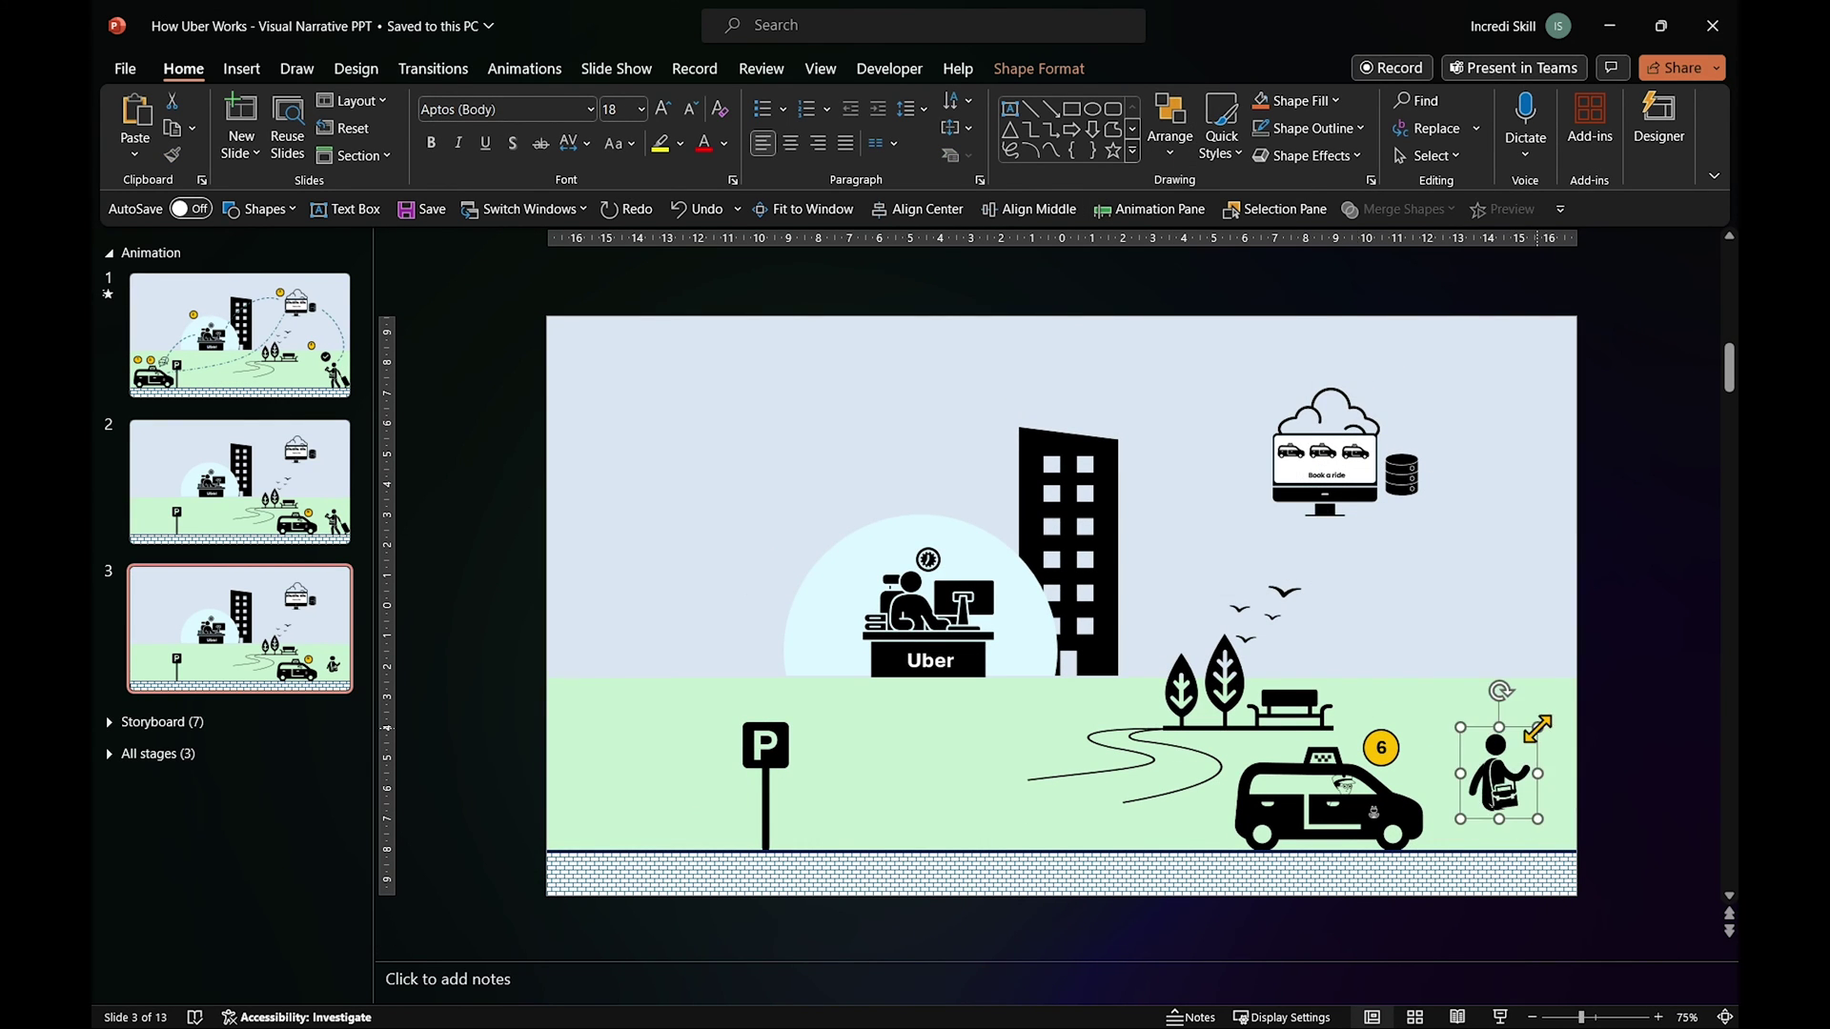
pyautogui.moveTo(1506, 763); pyautogui.dragTo(1312, 770)
pyautogui.rightClick(1410, 806)
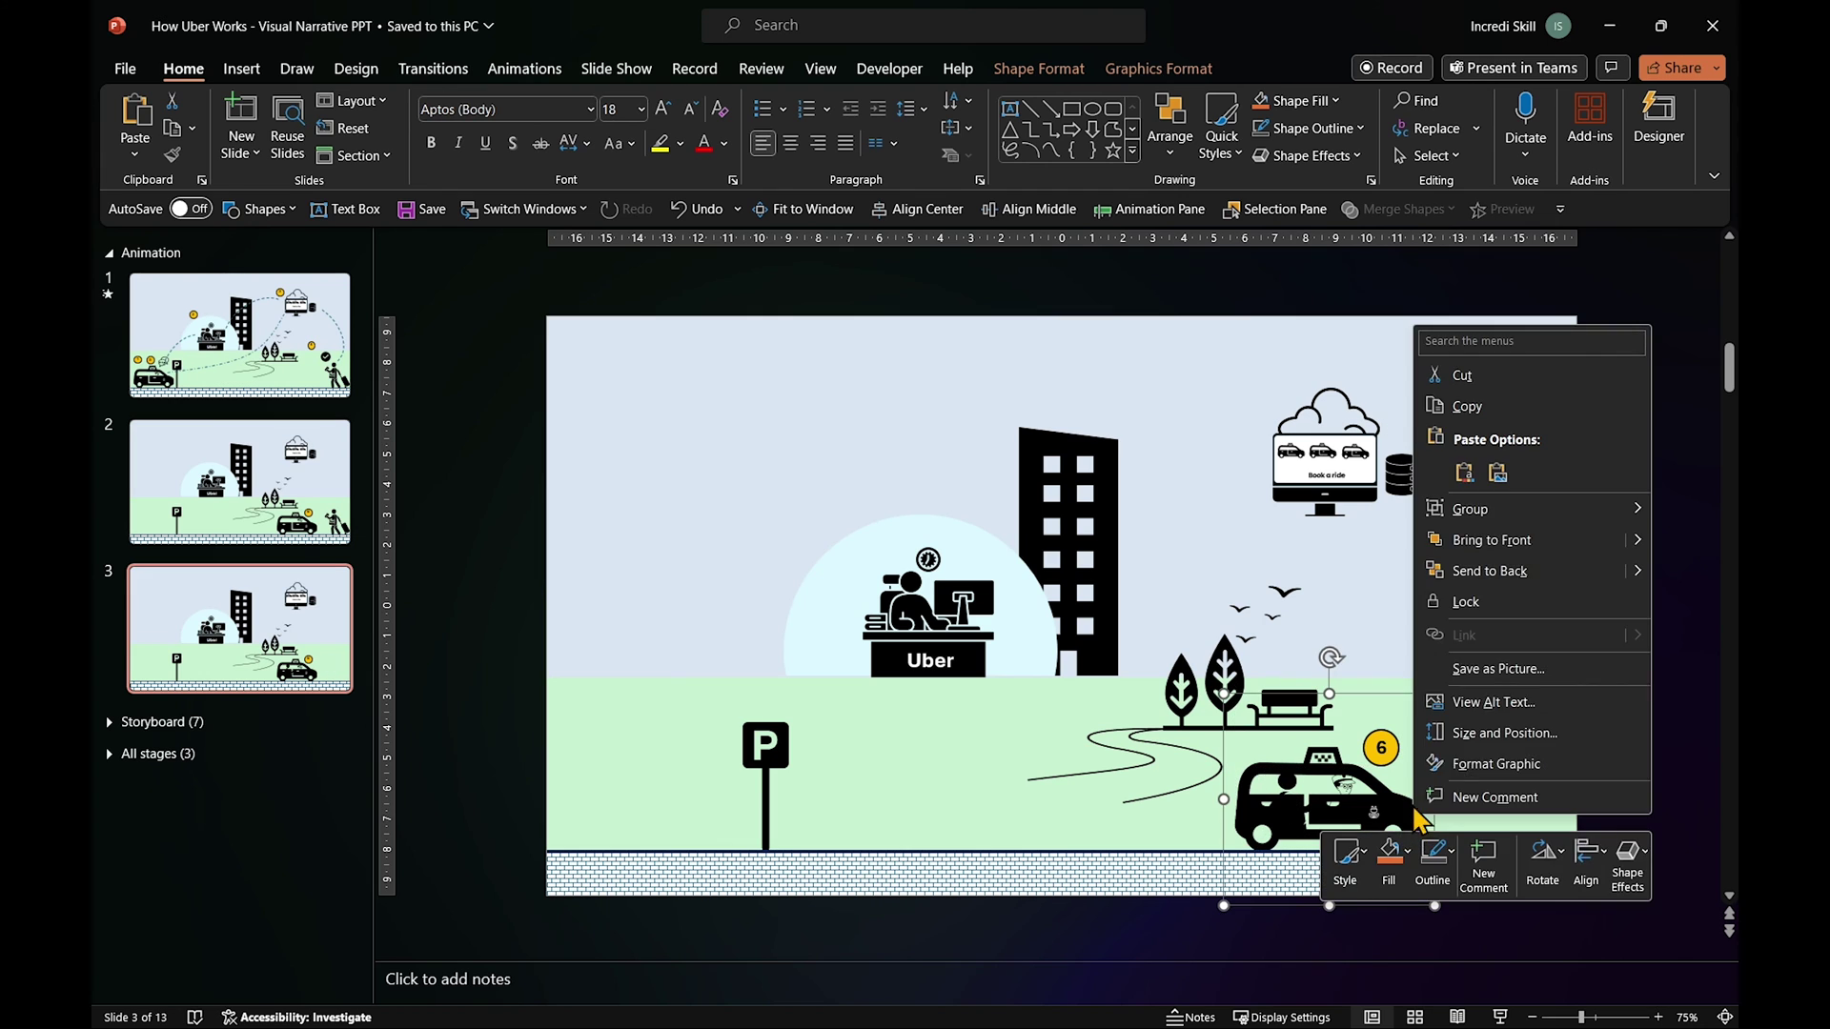
pyautogui.click(1616, 808)
pyautogui.click(1653, 809)
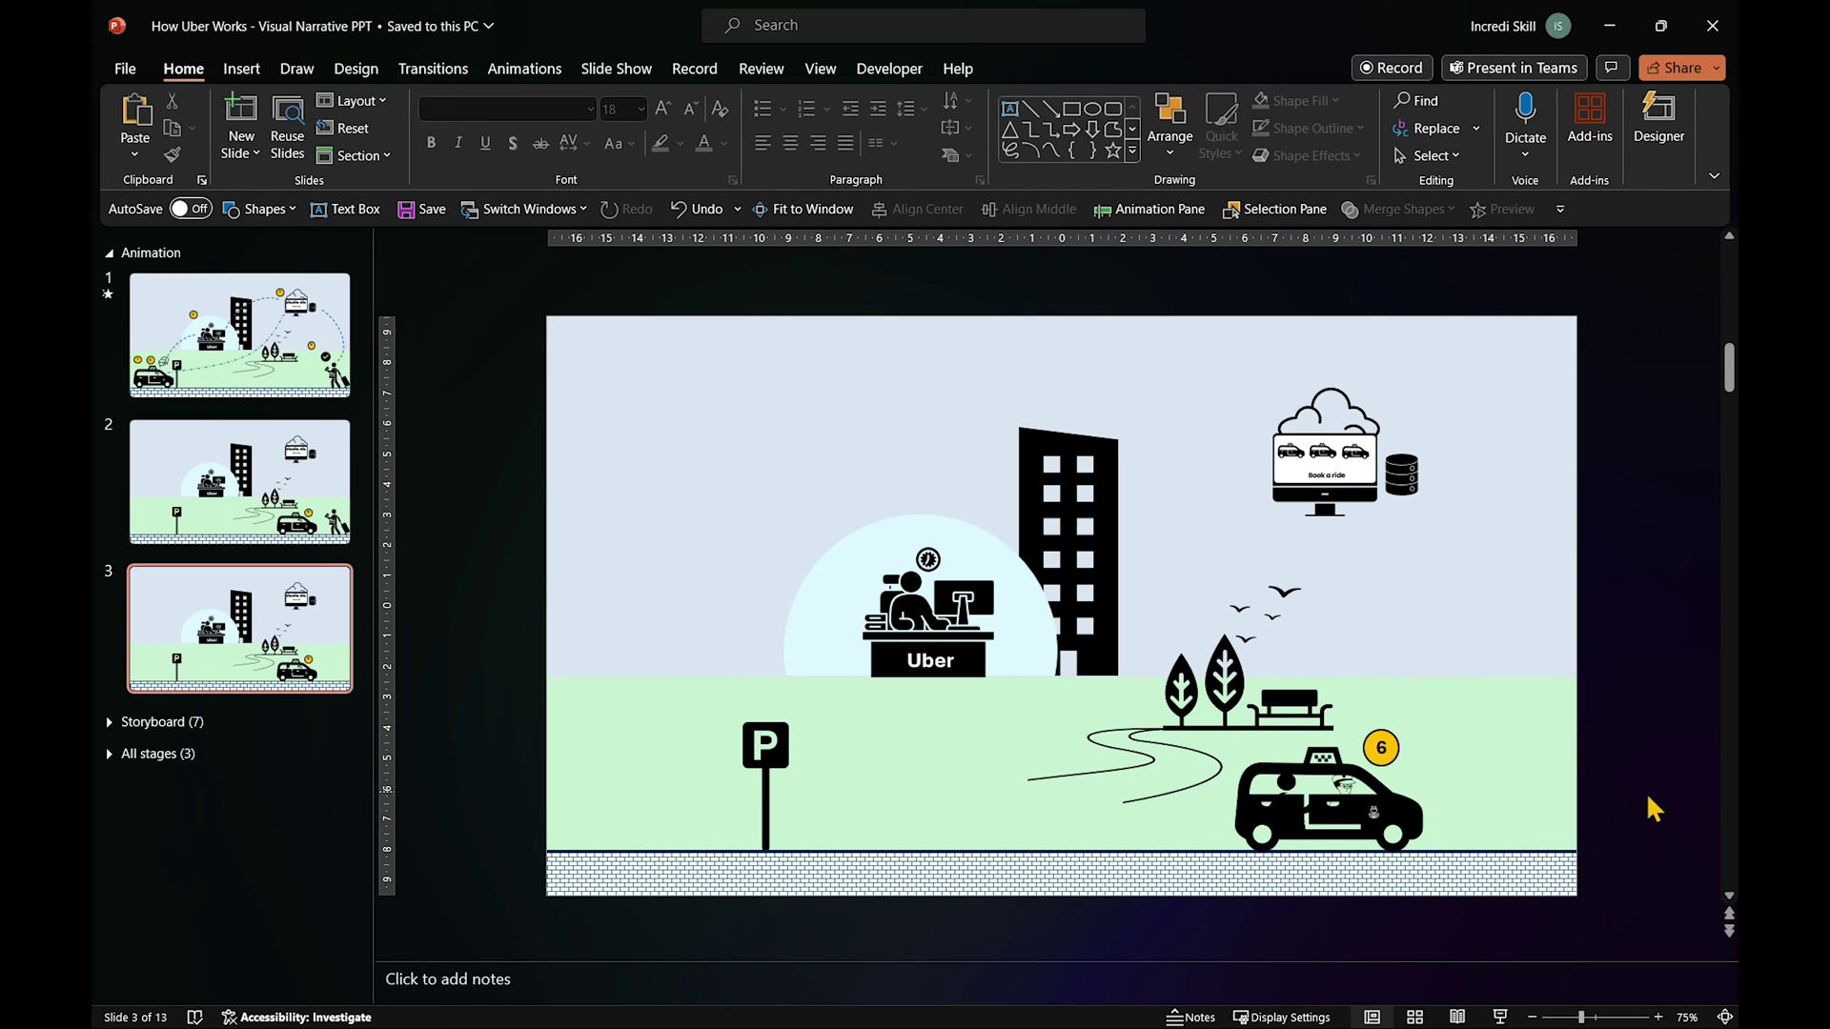
# Duplicate slide 3, delete badge 6, move the taxi off the right edge and paste a 7 badge.
pyautogui.rightClick(268, 656)
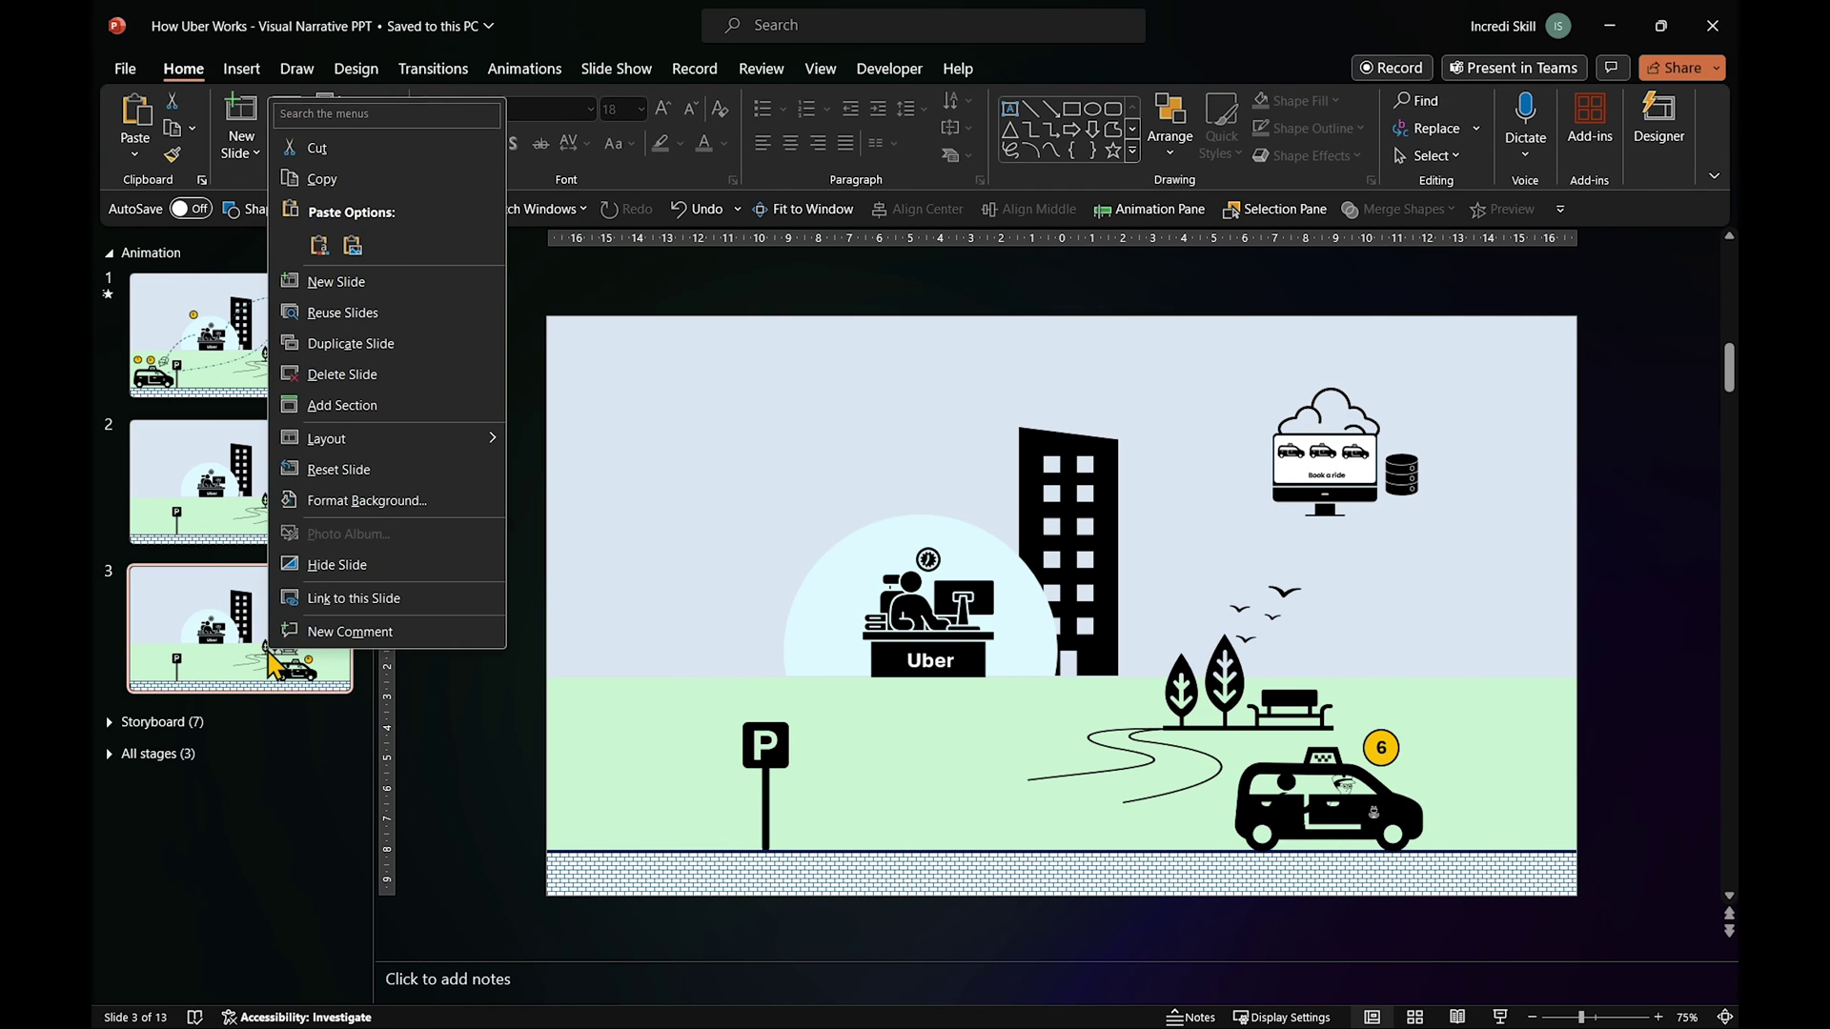
pyautogui.click(339, 349)
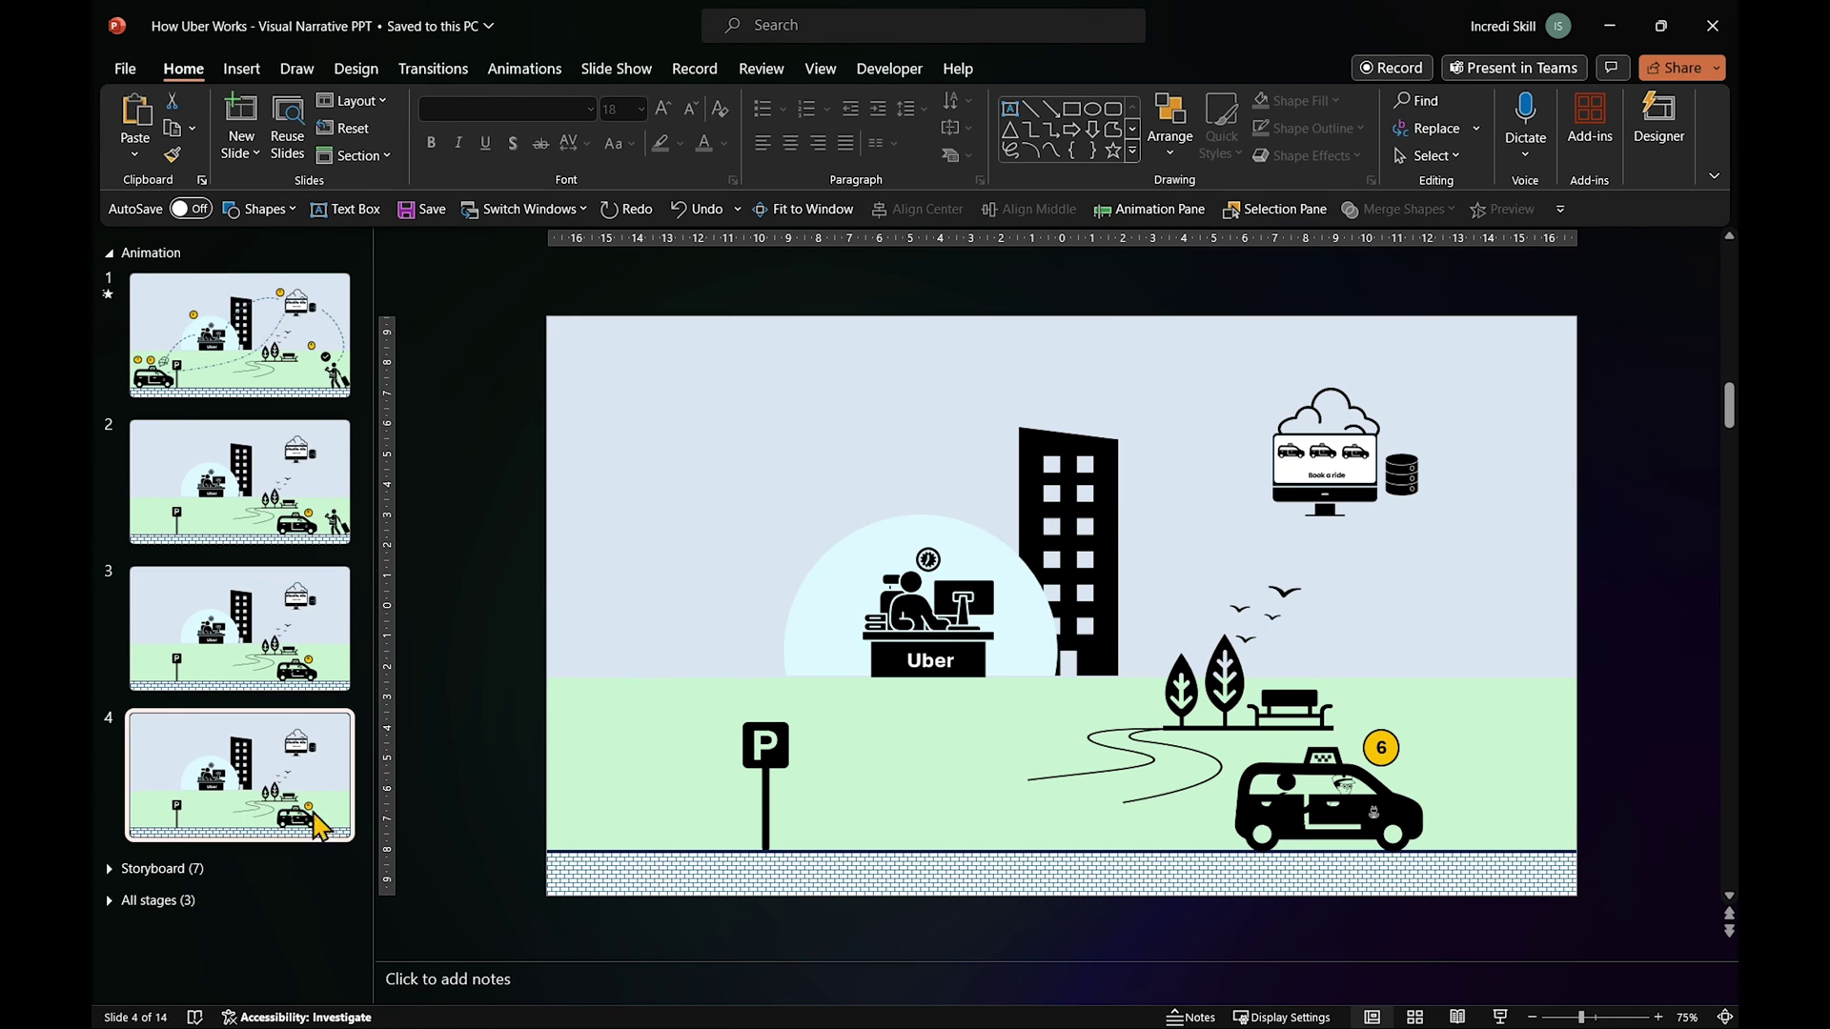
pyautogui.click(1384, 751)
pyautogui.press('Delete')
pyautogui.click(1409, 818)
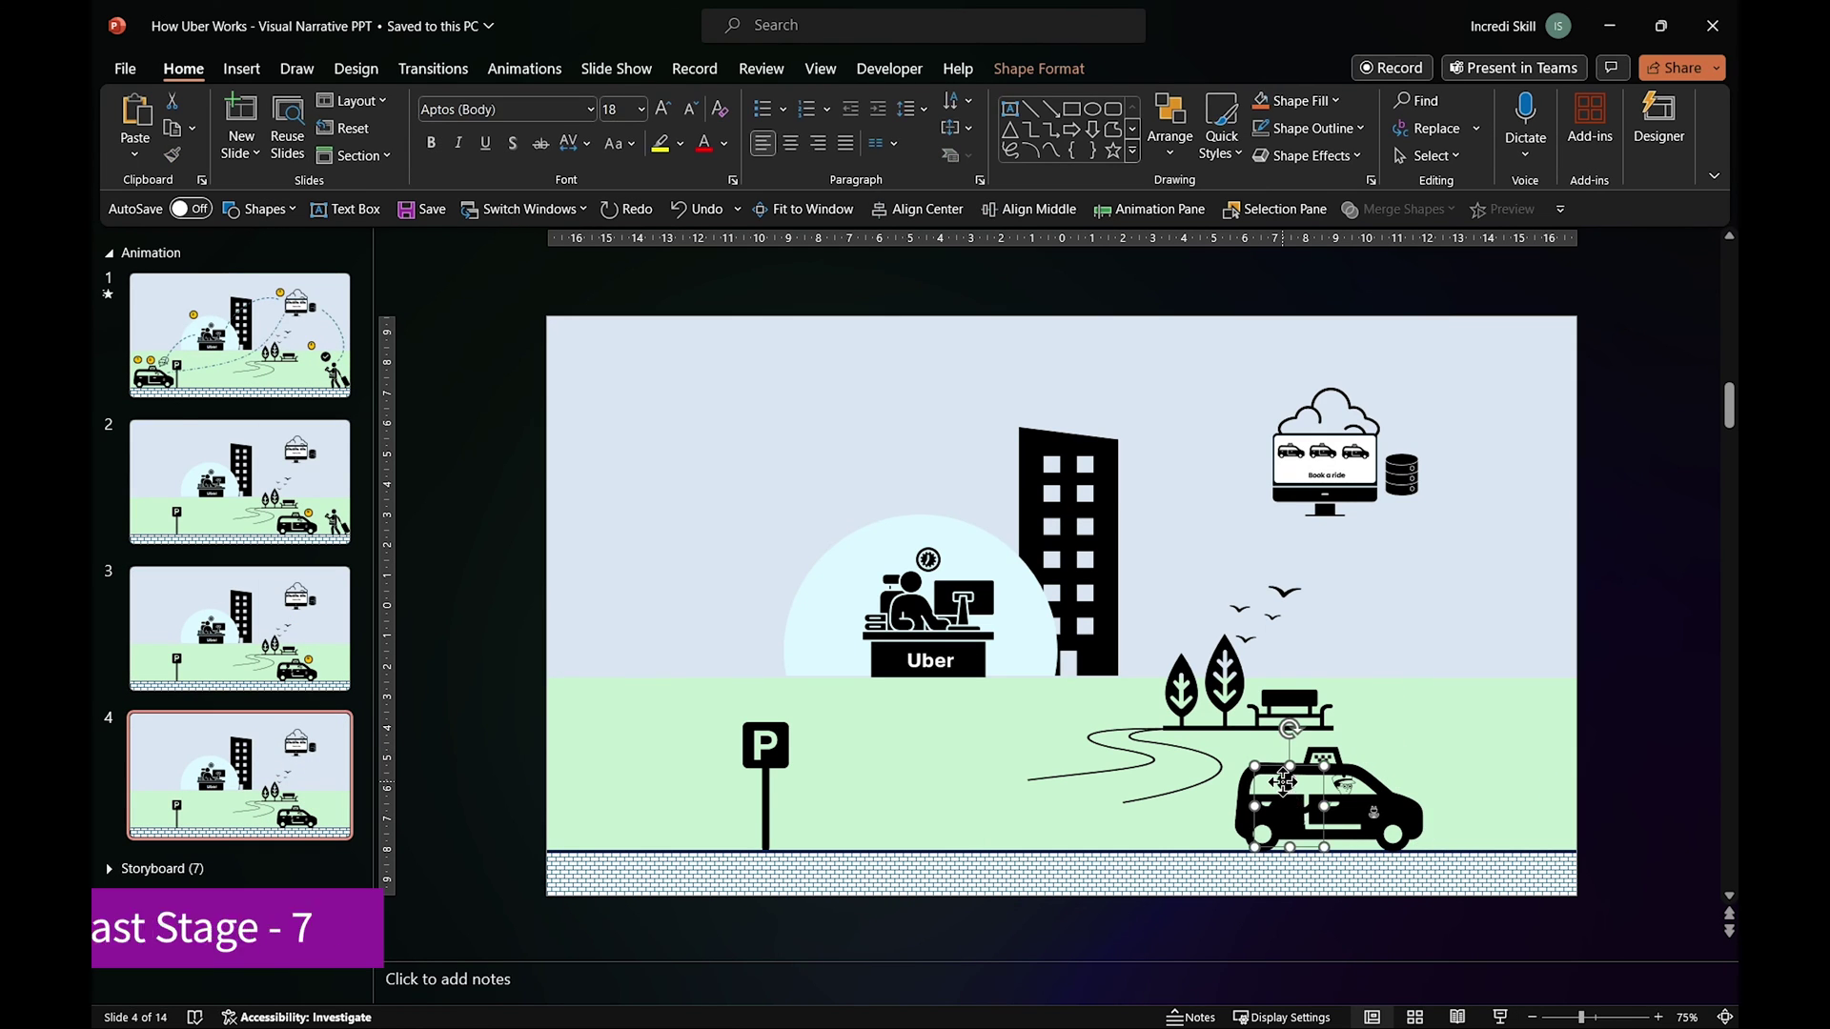
pyautogui.scroll(-1, 1477, 830)
pyautogui.moveTo(1351, 787); pyautogui.dragTo(1654, 779)
pyautogui.hotkey('ctrl', 'v')
pyautogui.click(1545, 886)
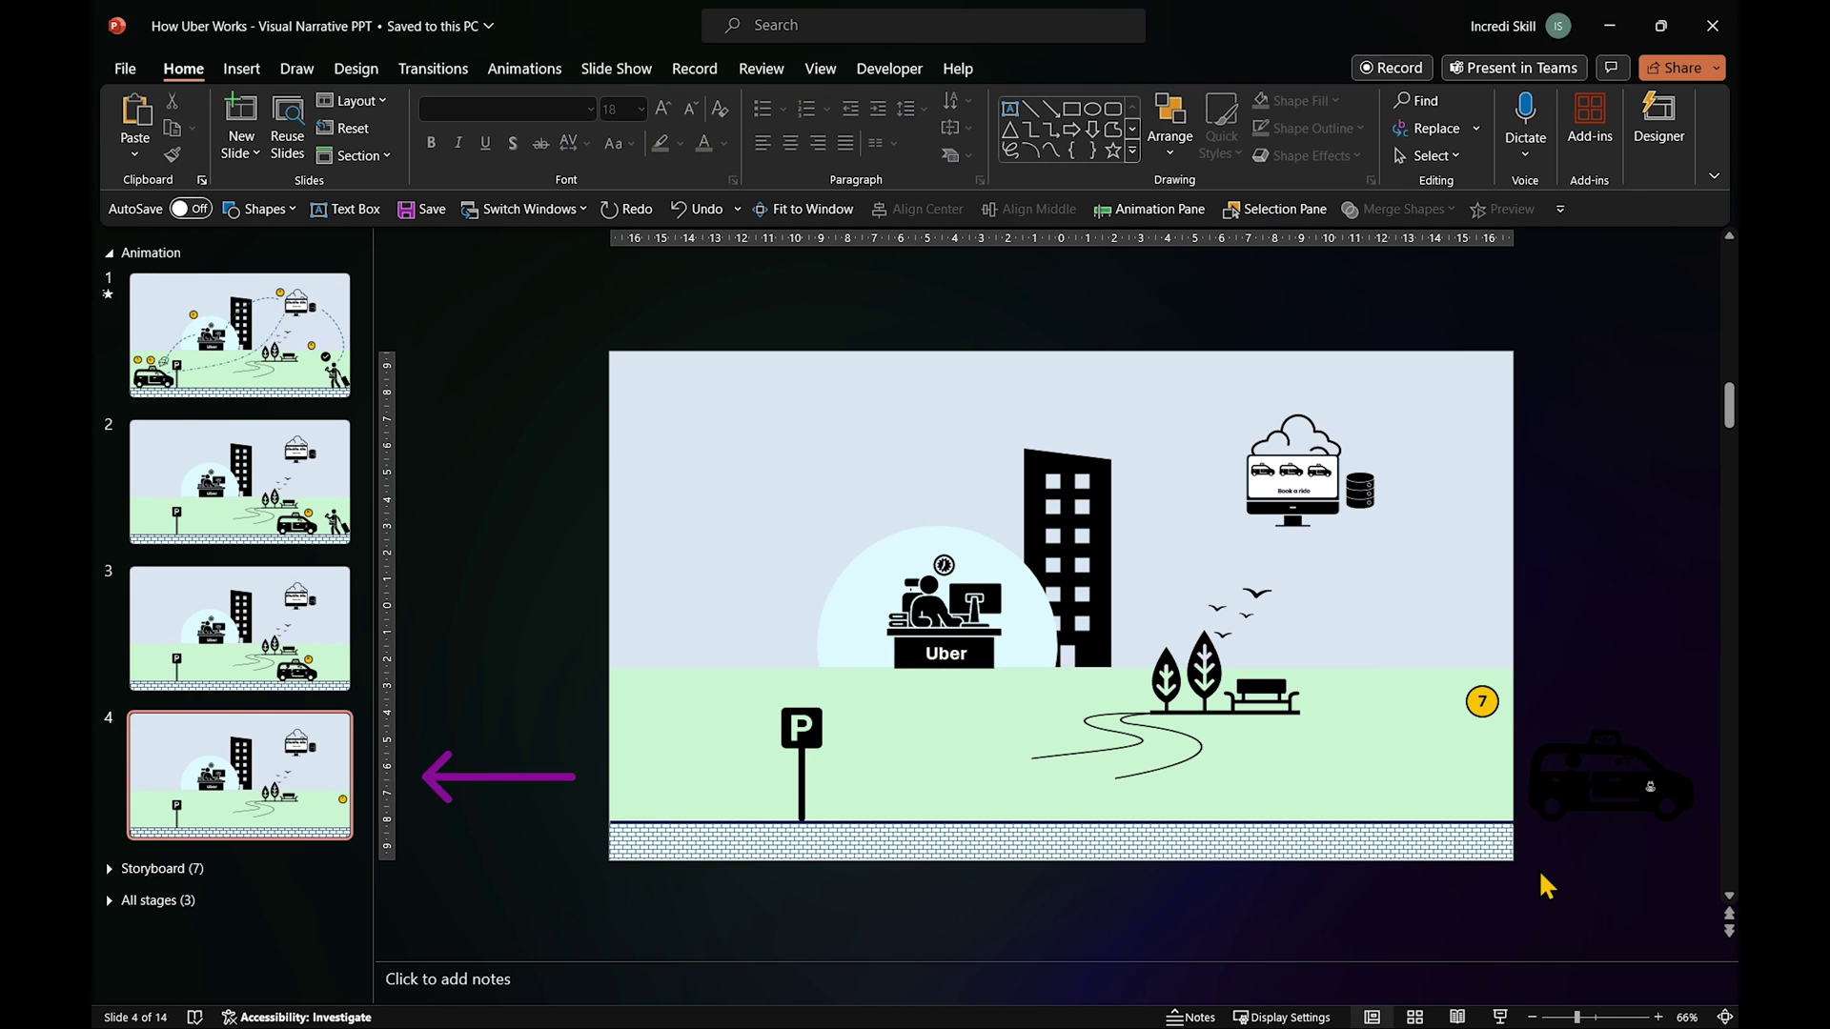
# Apply the Morph transition to slides 2–4.
pyautogui.keyDown('shift'); pyautogui.click(304, 658); pyautogui.keyUp('shift')
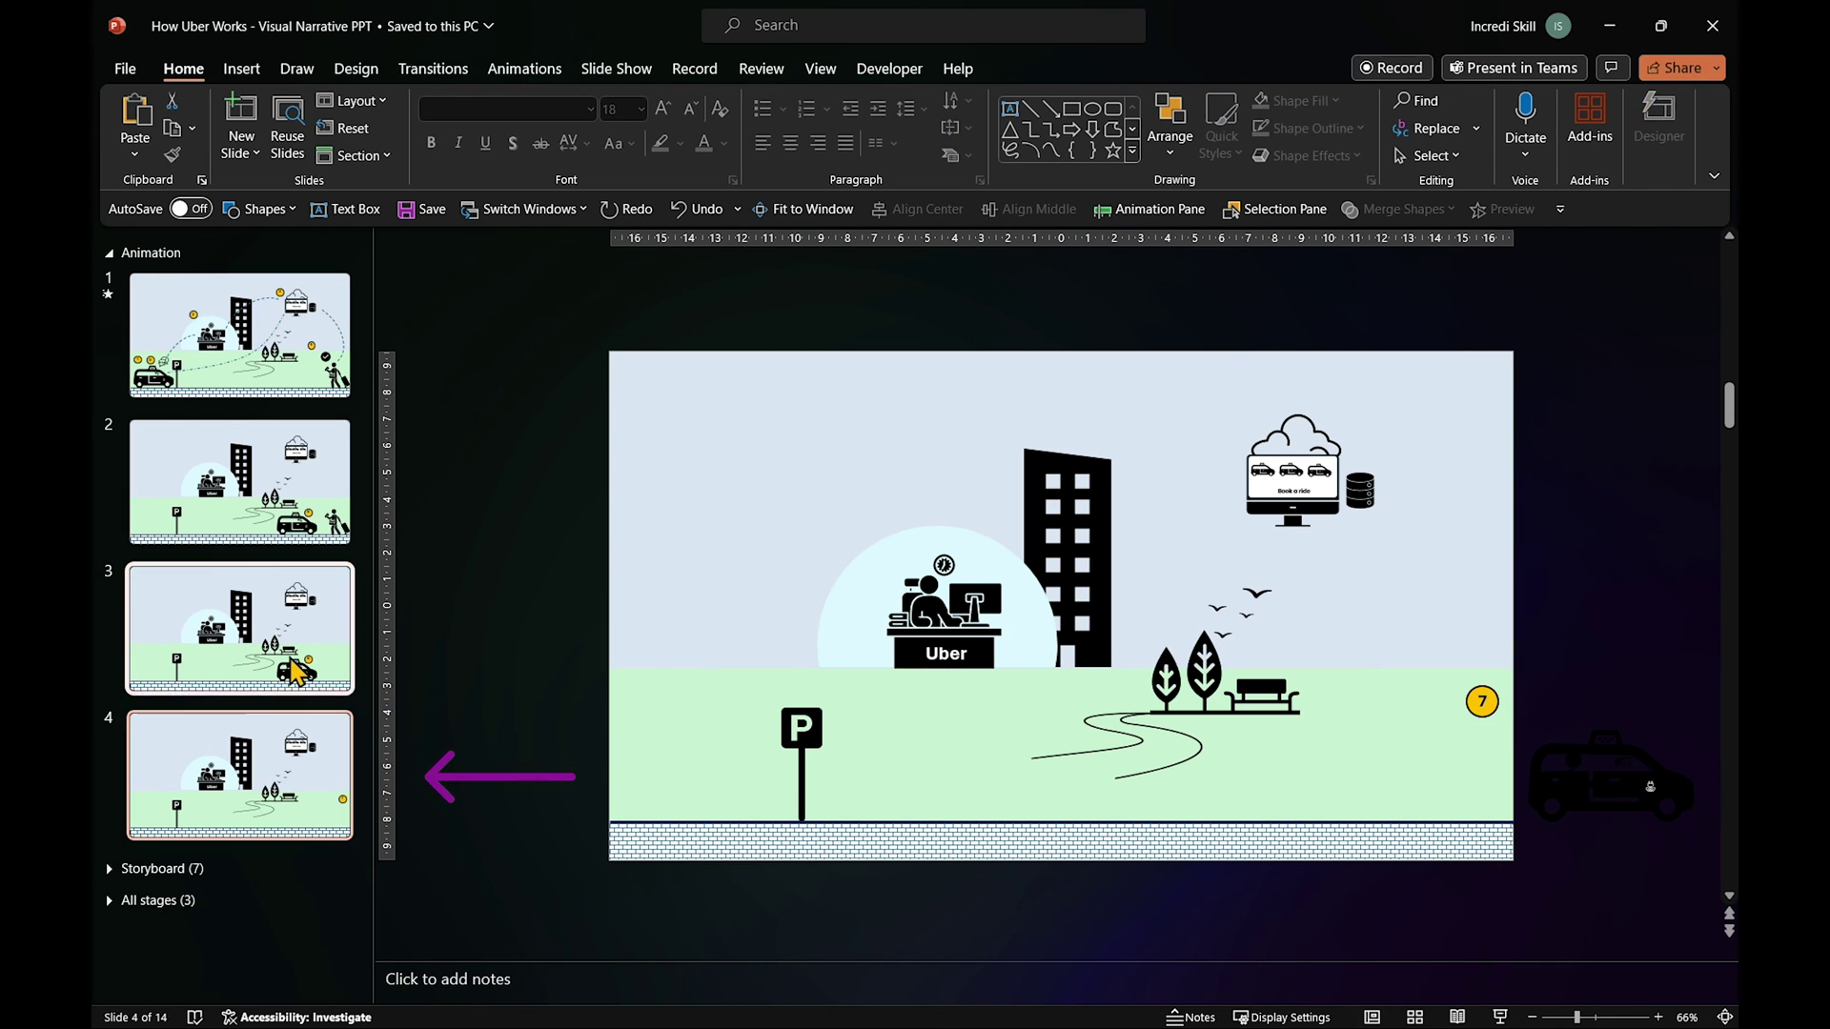
pyautogui.keyDown('shift'); pyautogui.click(285, 519); pyautogui.keyUp('shift')
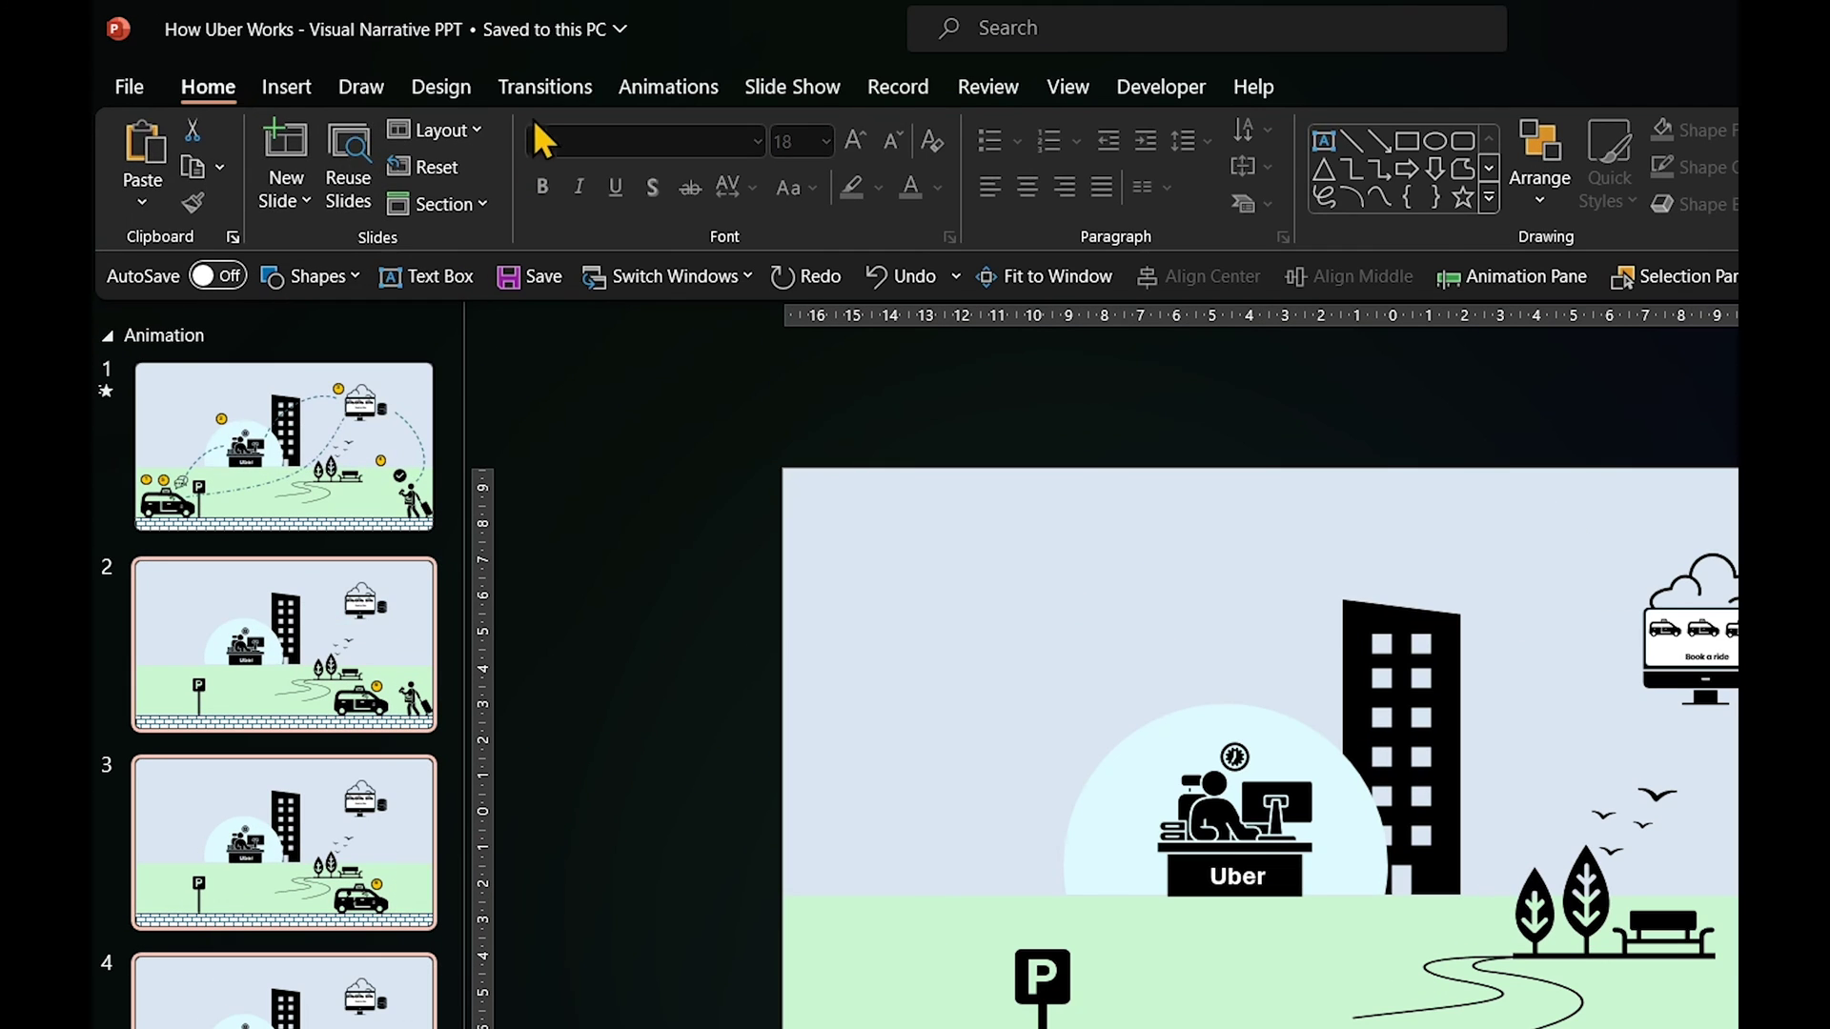
pyautogui.click(432, 69)
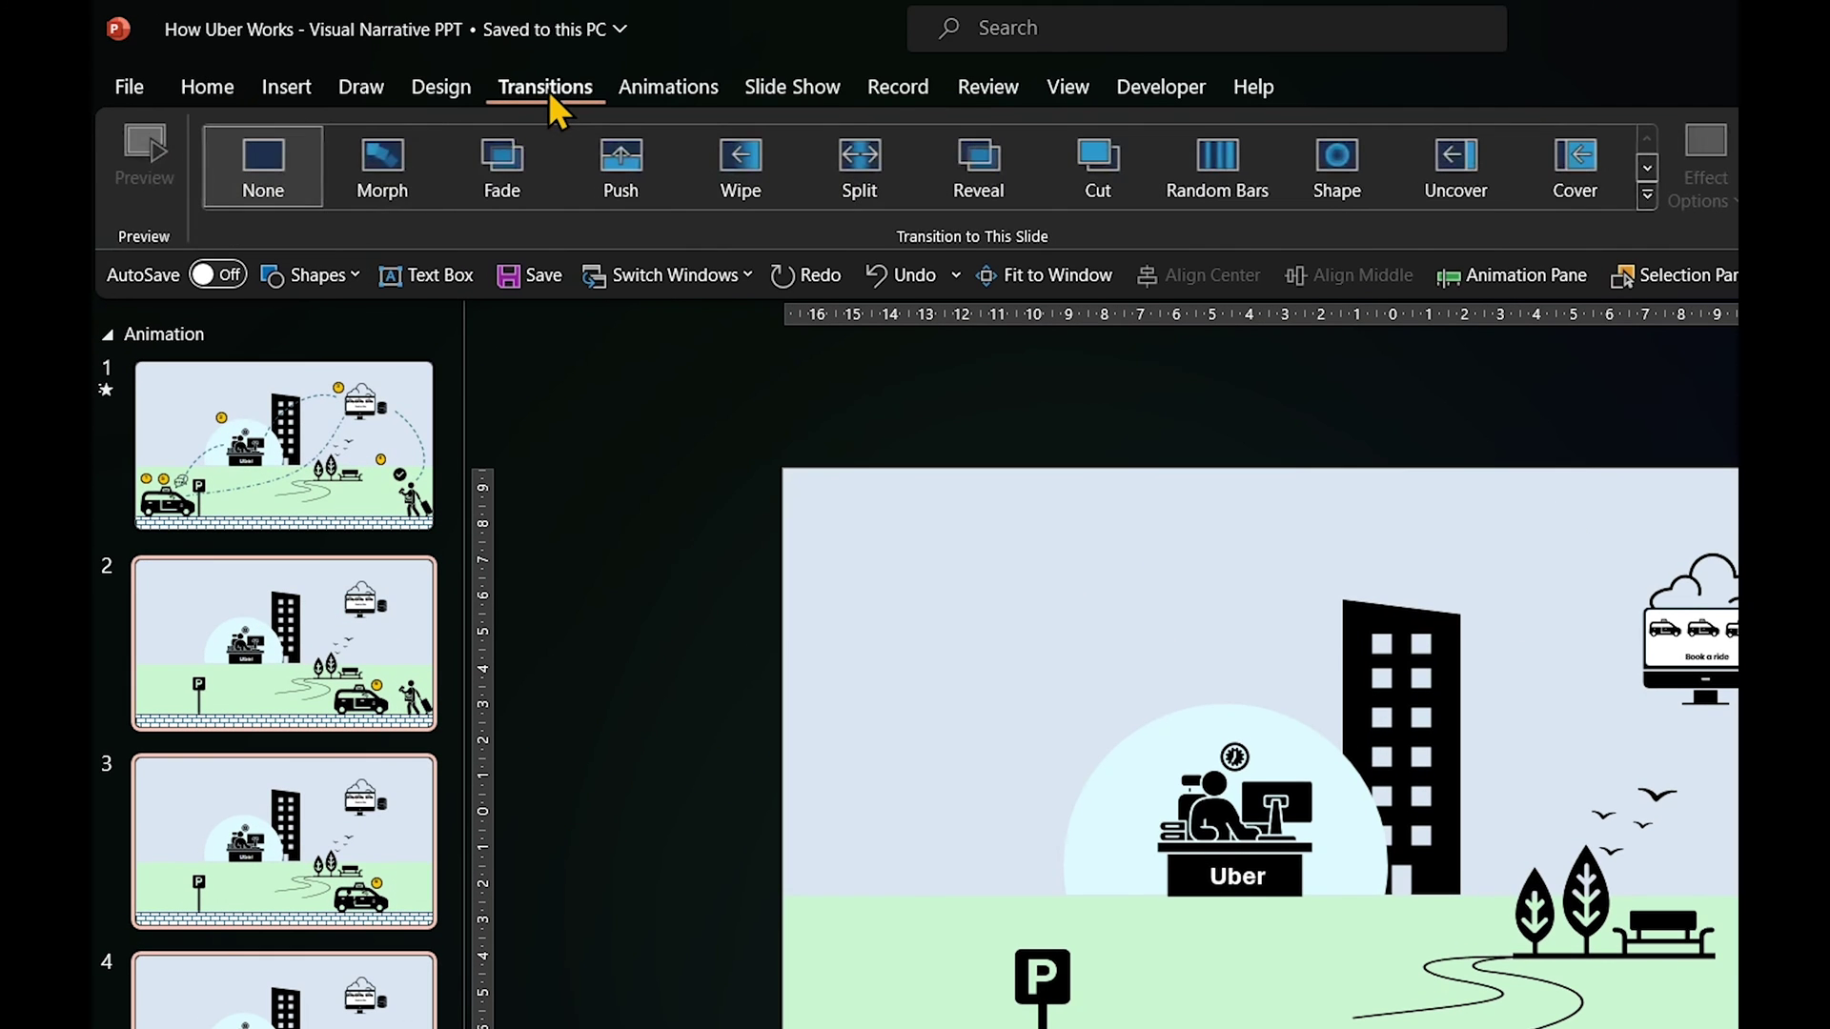
pyautogui.click(384, 181)
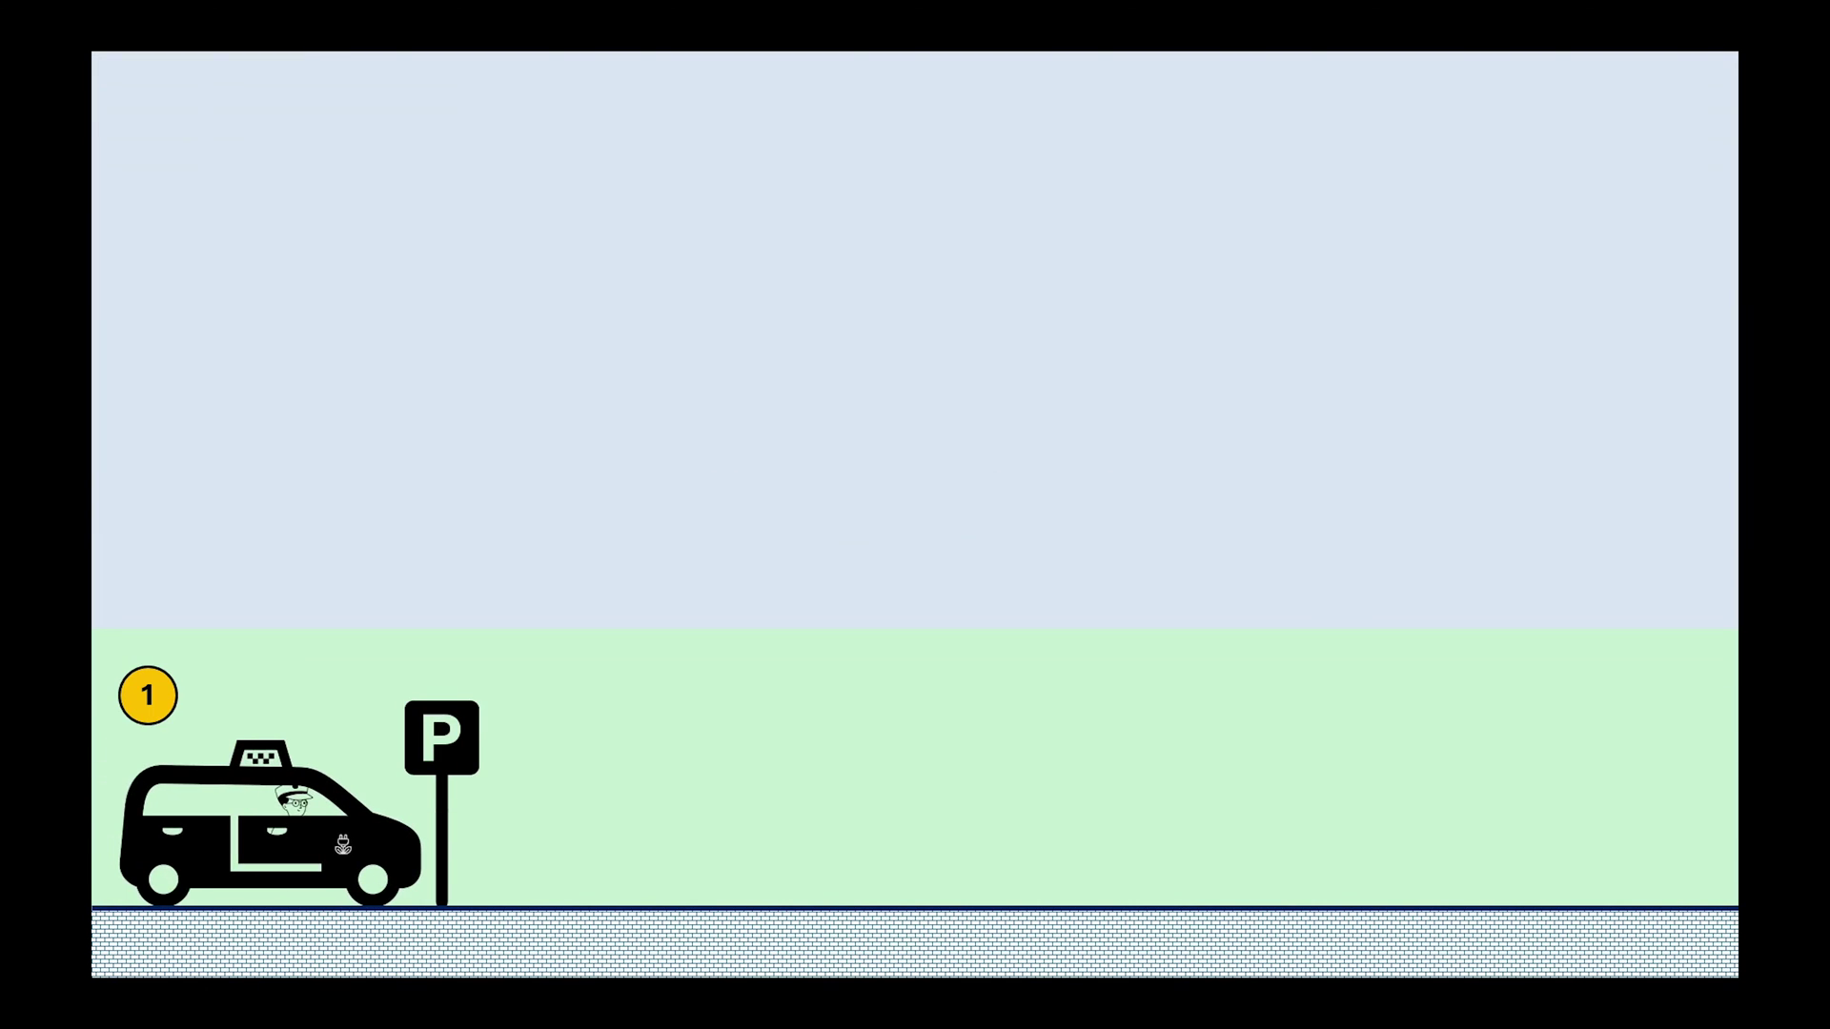